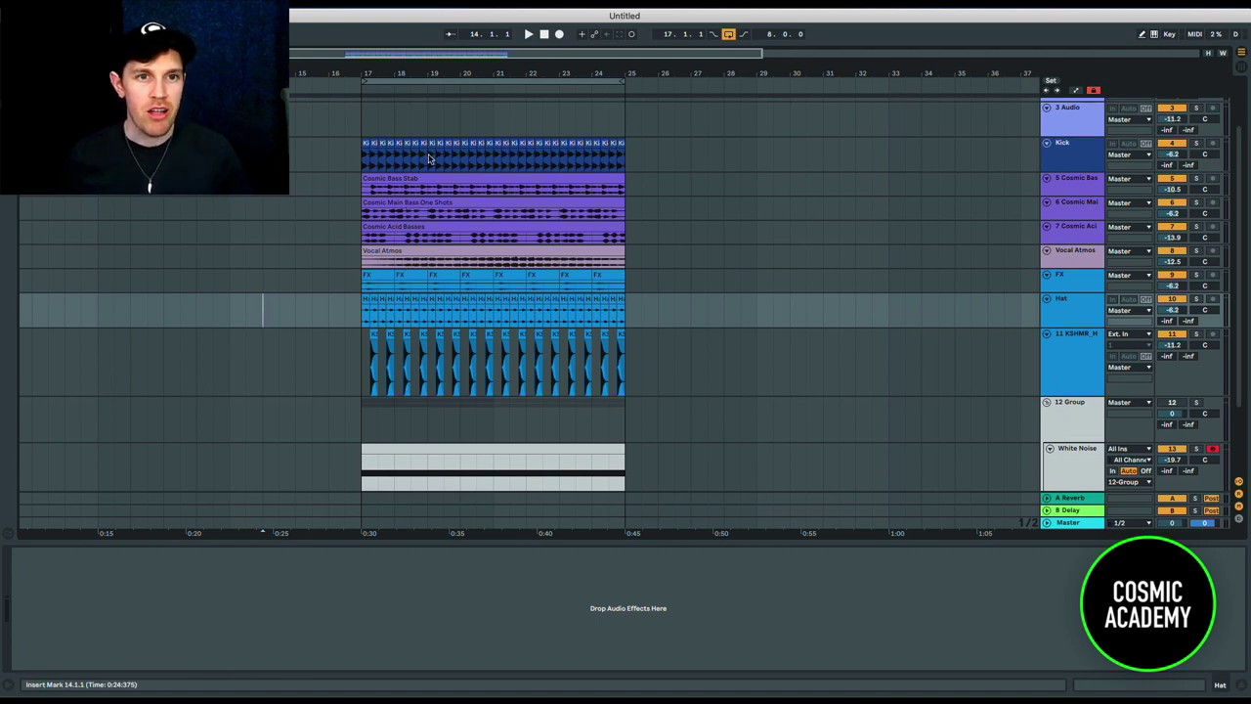
- Examine the arrangement's tracks from the kick down to the white noise group and its Sylenth1 track
{"action": "left_click_drag", "start_coordinate": [425, 74], "coordinate": [425, 74]}
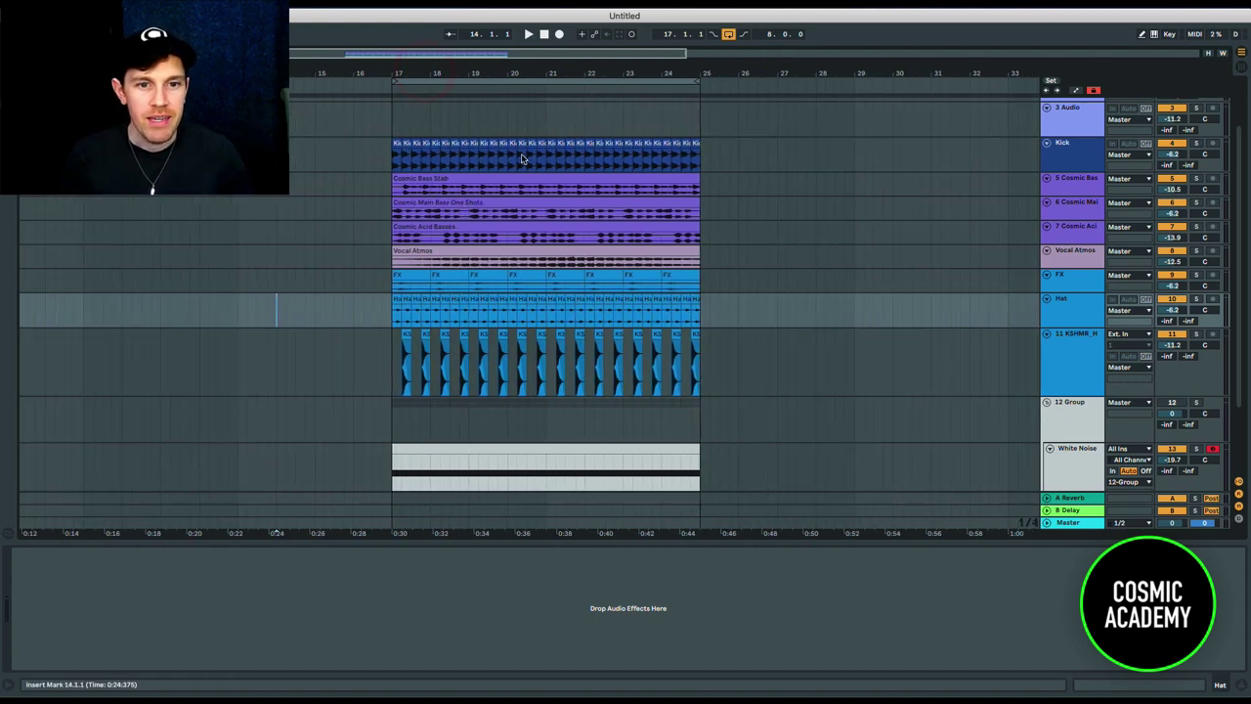
{"action": "scroll", "coordinate": [529, 169], "scroll_direction": "down", "scroll_amount": 3}
{"action": "scroll", "coordinate": [529, 169], "scroll_direction": "down", "scroll_amount": 1}
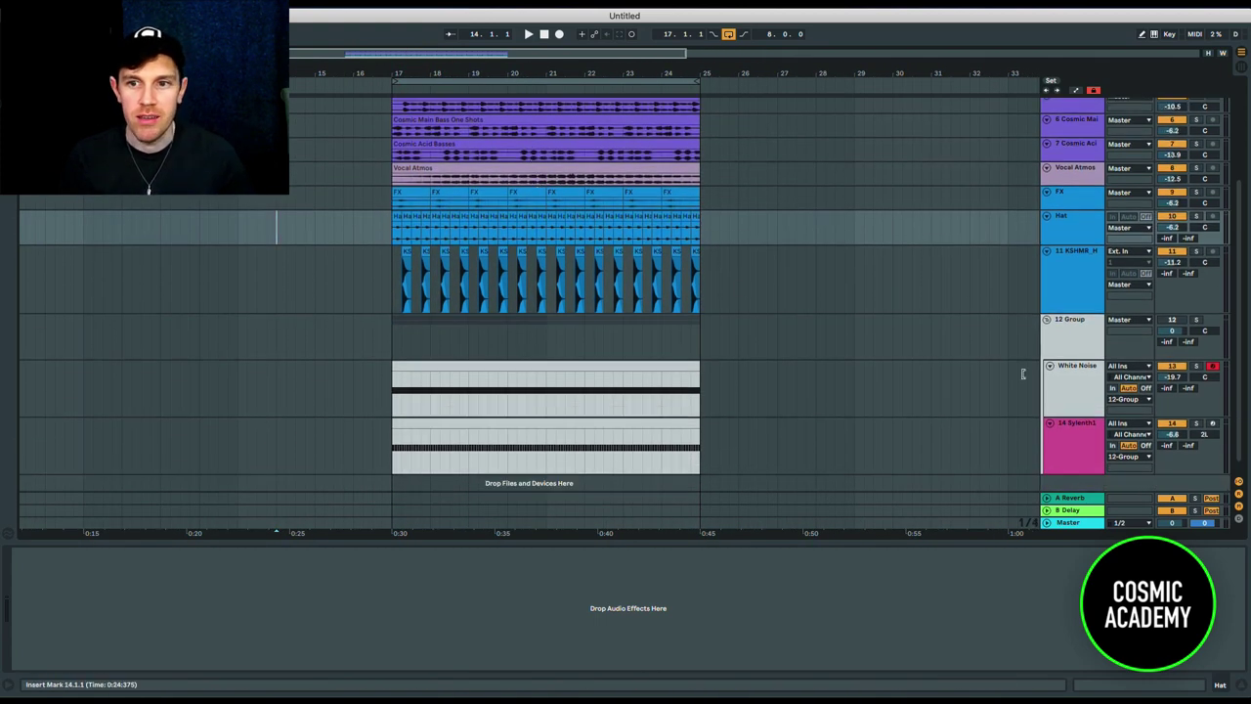
{"action": "scroll", "coordinate": [950, 415], "scroll_direction": "up", "scroll_amount": 3}
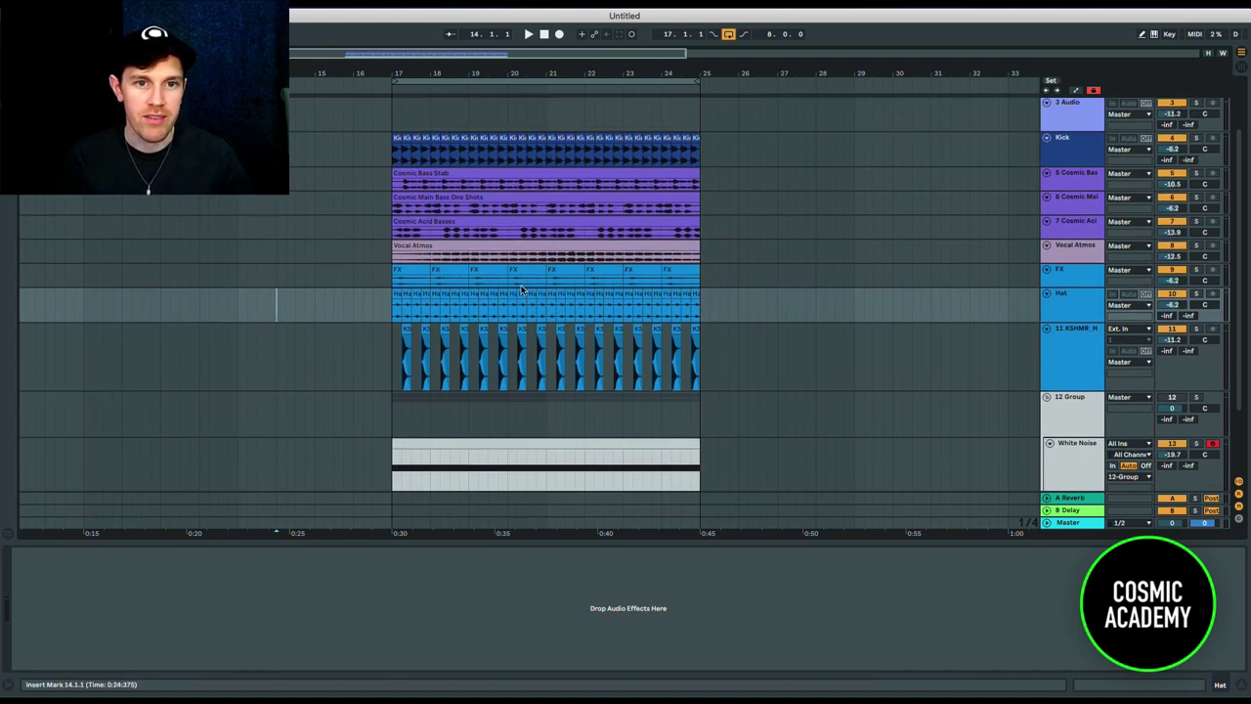
{"action": "scroll", "coordinate": [439, 315], "scroll_direction": "down", "scroll_amount": 3}
{"action": "scroll", "coordinate": [431, 316], "scroll_direction": "up", "scroll_amount": 1}
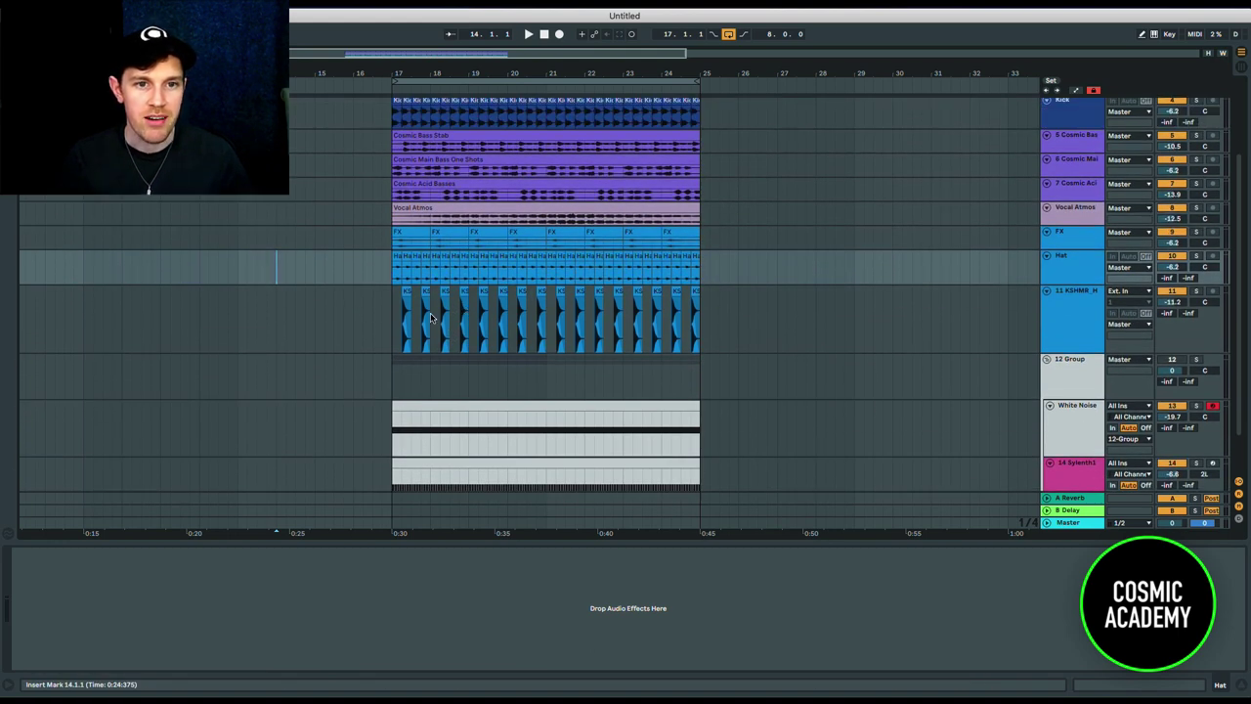
{"action": "scroll", "coordinate": [463, 369], "scroll_direction": "down", "scroll_amount": 1}
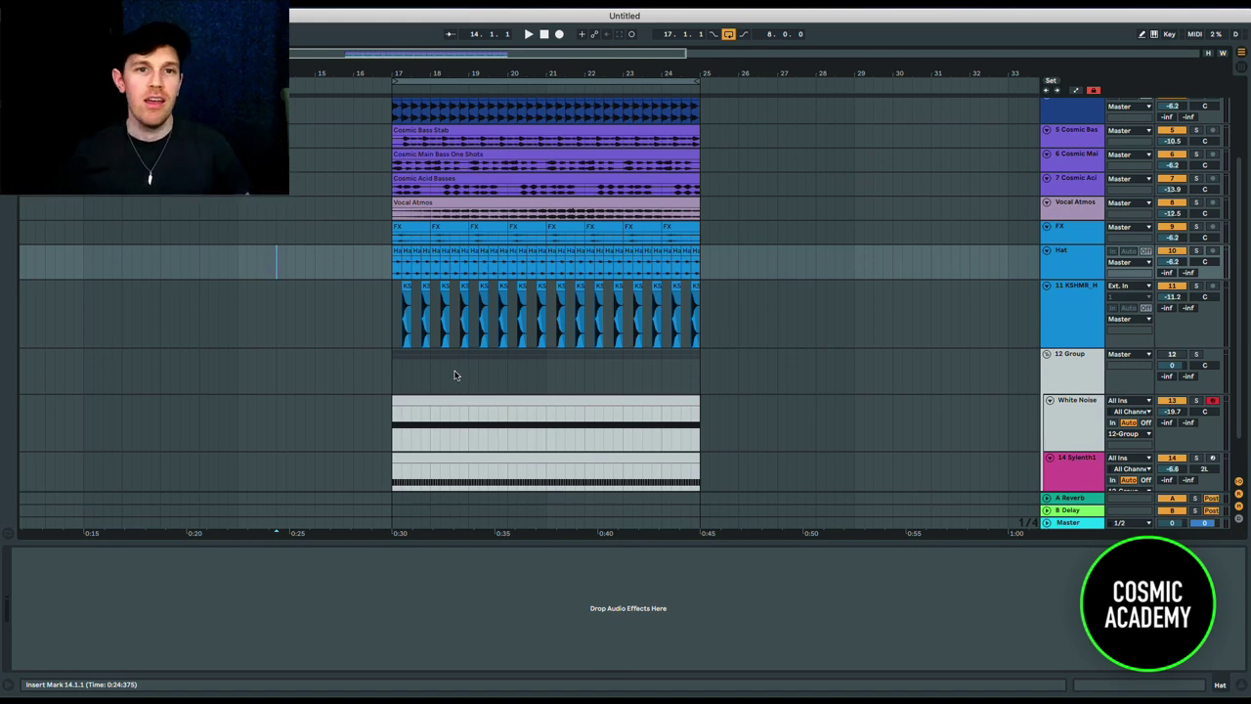
{"action": "scroll", "coordinate": [498, 371], "scroll_direction": "down", "scroll_amount": 2}
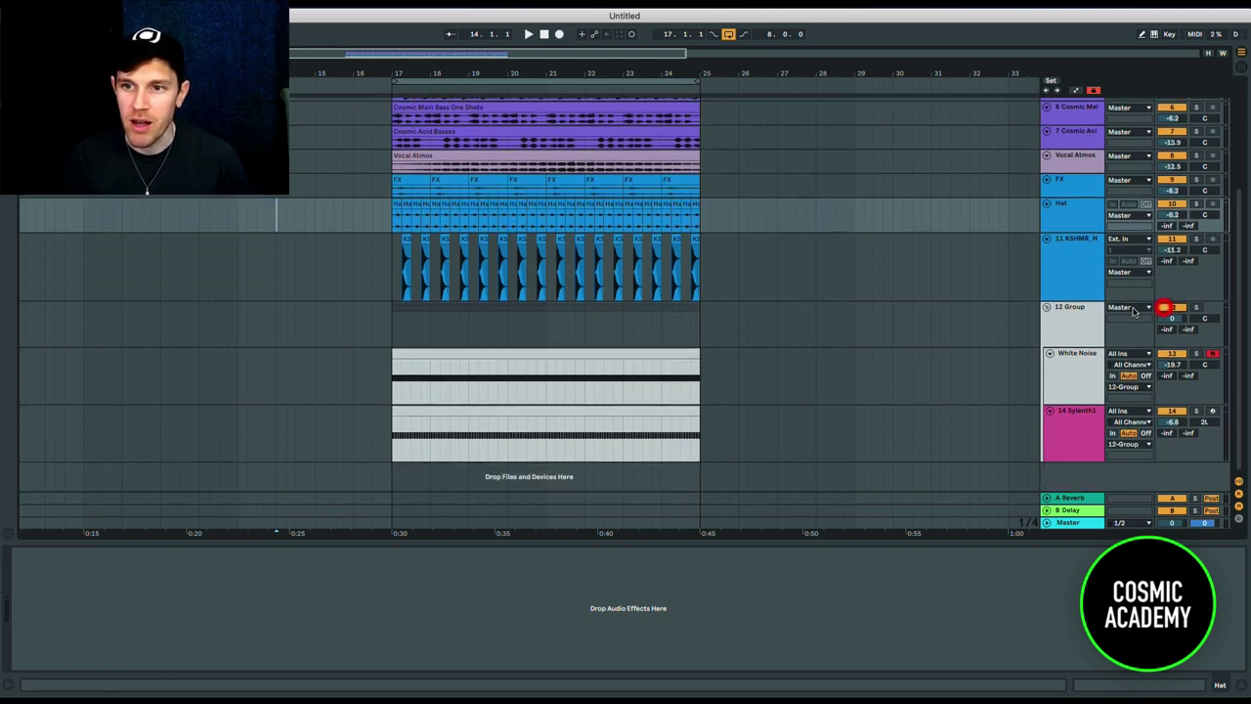
- Play the loop from bar 17, switching the 12 Group track off and on to compare the mix with and without white noise
{"action": "left_click", "coordinate": [390, 330]}
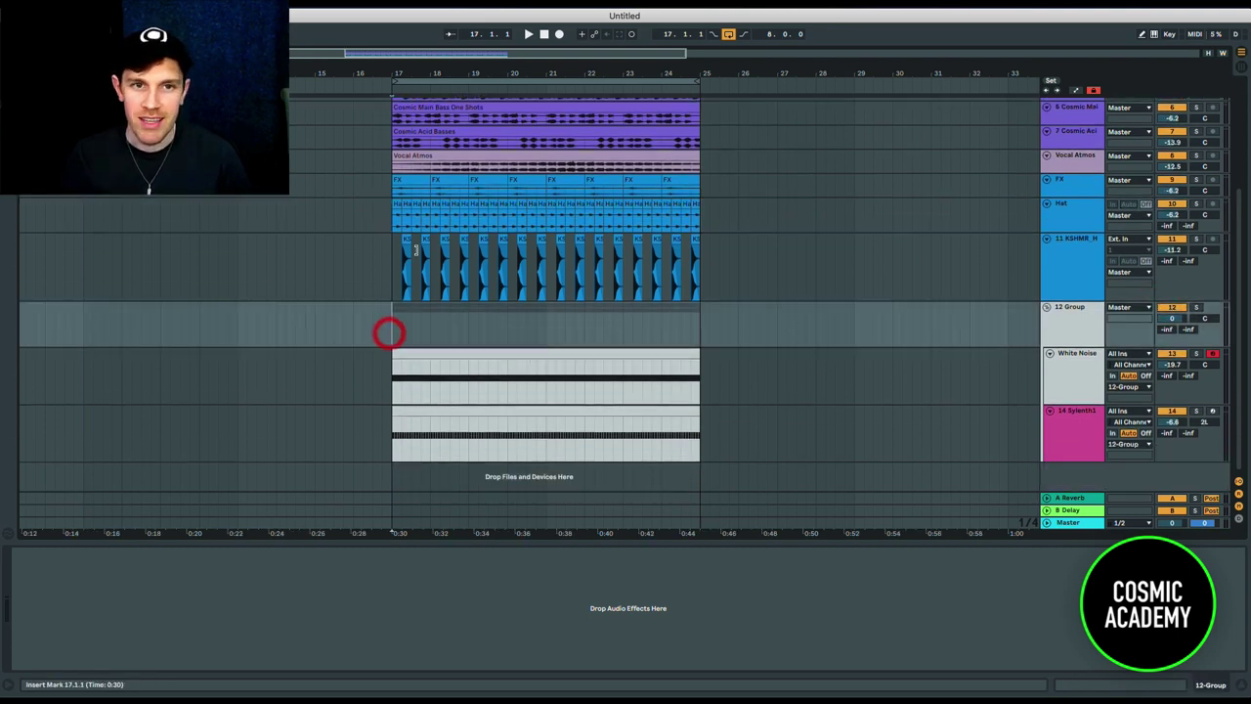
{"action": "left_click_drag", "start_coordinate": [459, 73], "coordinate": [462, 74]}
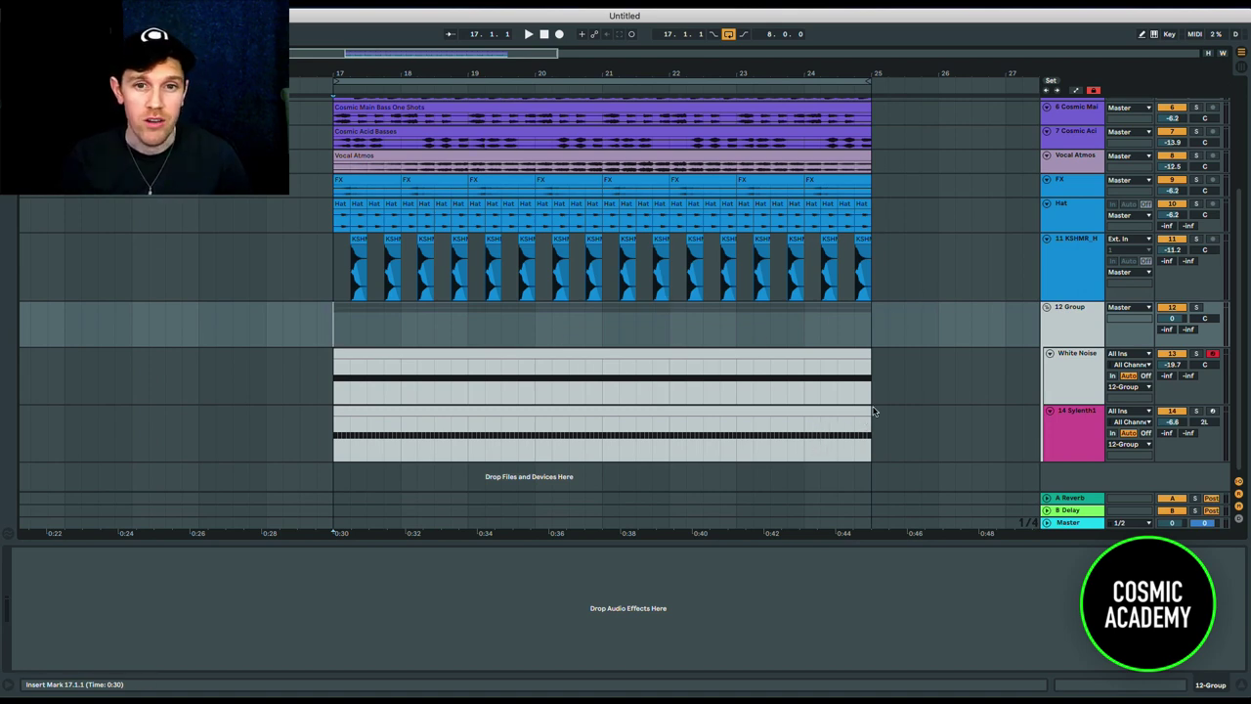
{"action": "scroll", "coordinate": [883, 407], "scroll_direction": "left", "scroll_amount": 1}
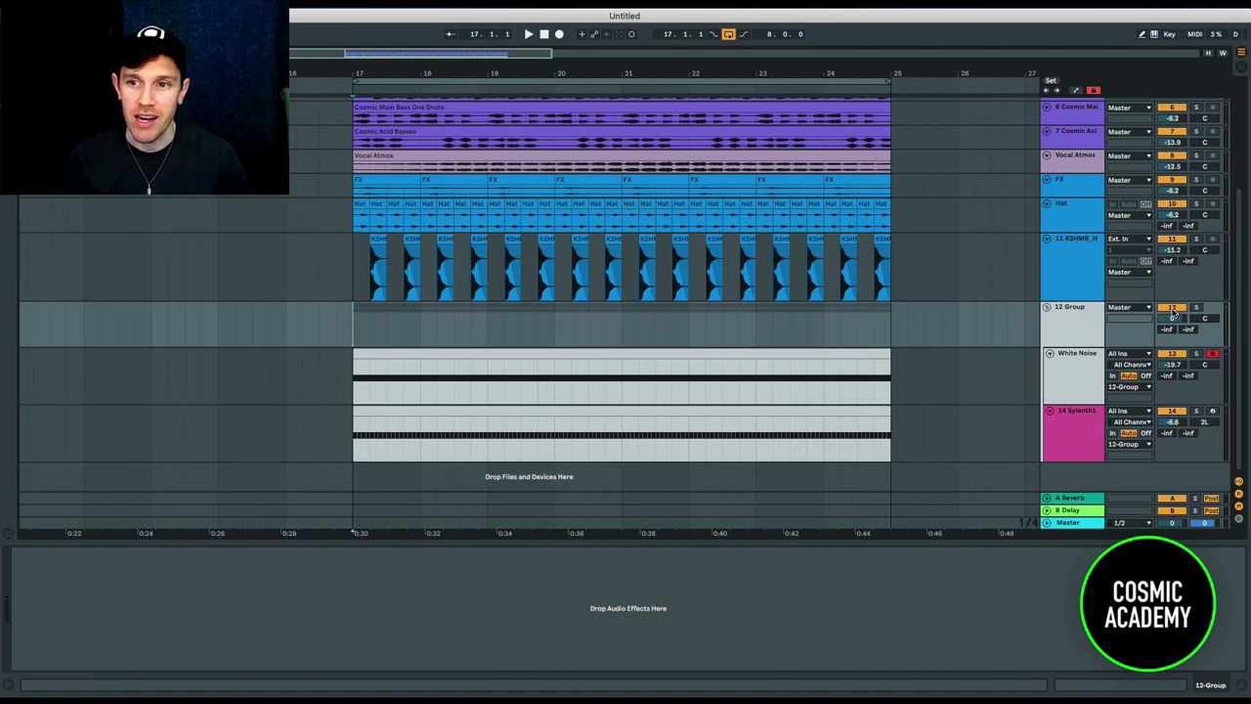
{"action": "key", "text": "space"}
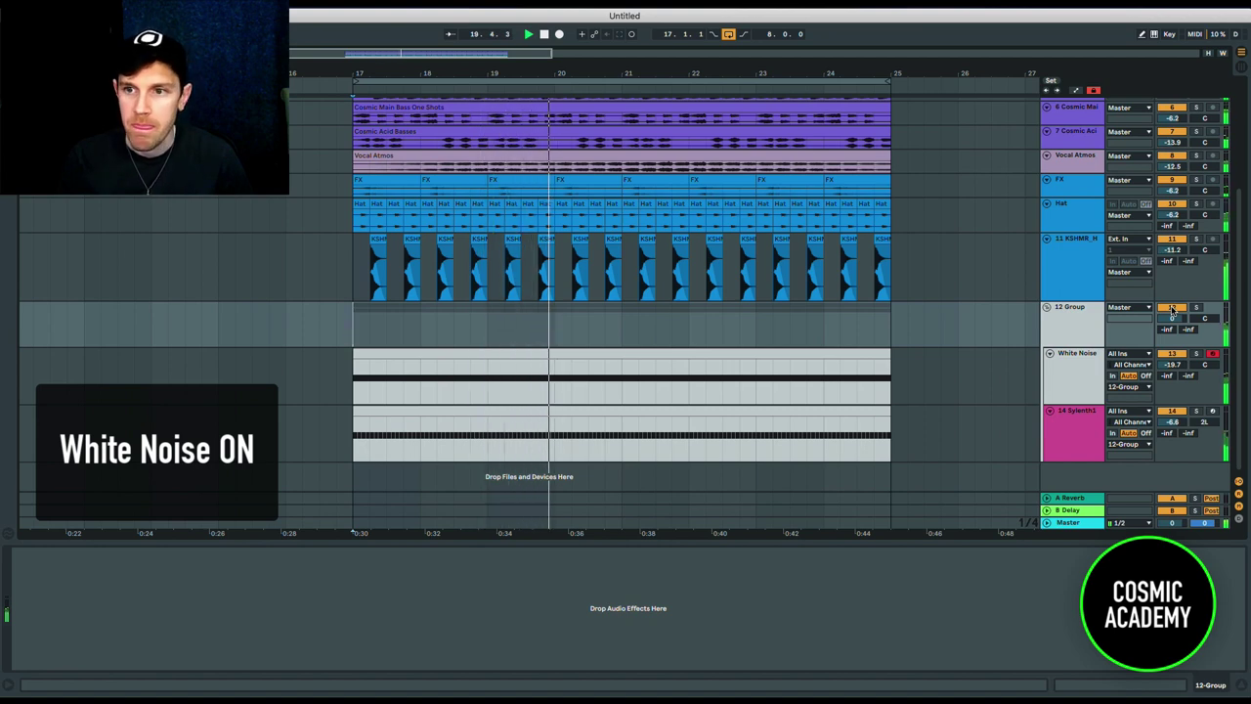
{"action": "left_click", "coordinate": [1172, 309]}
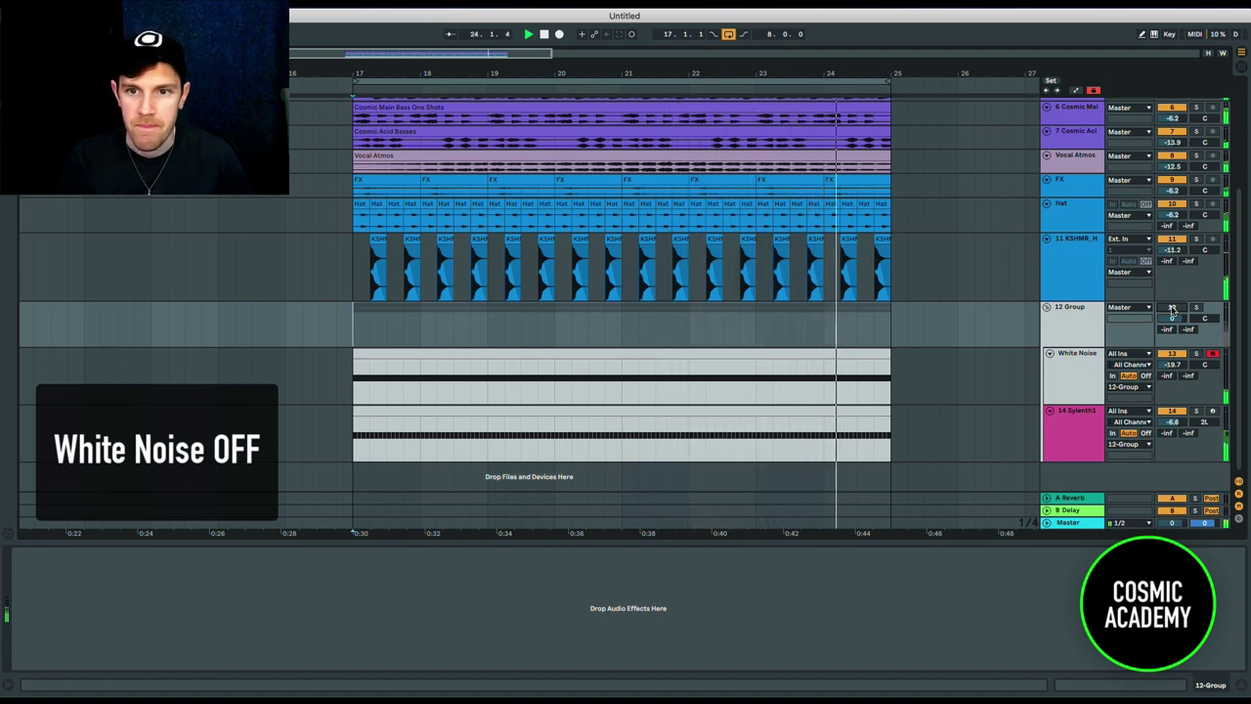
{"action": "left_click", "coordinate": [1173, 309]}
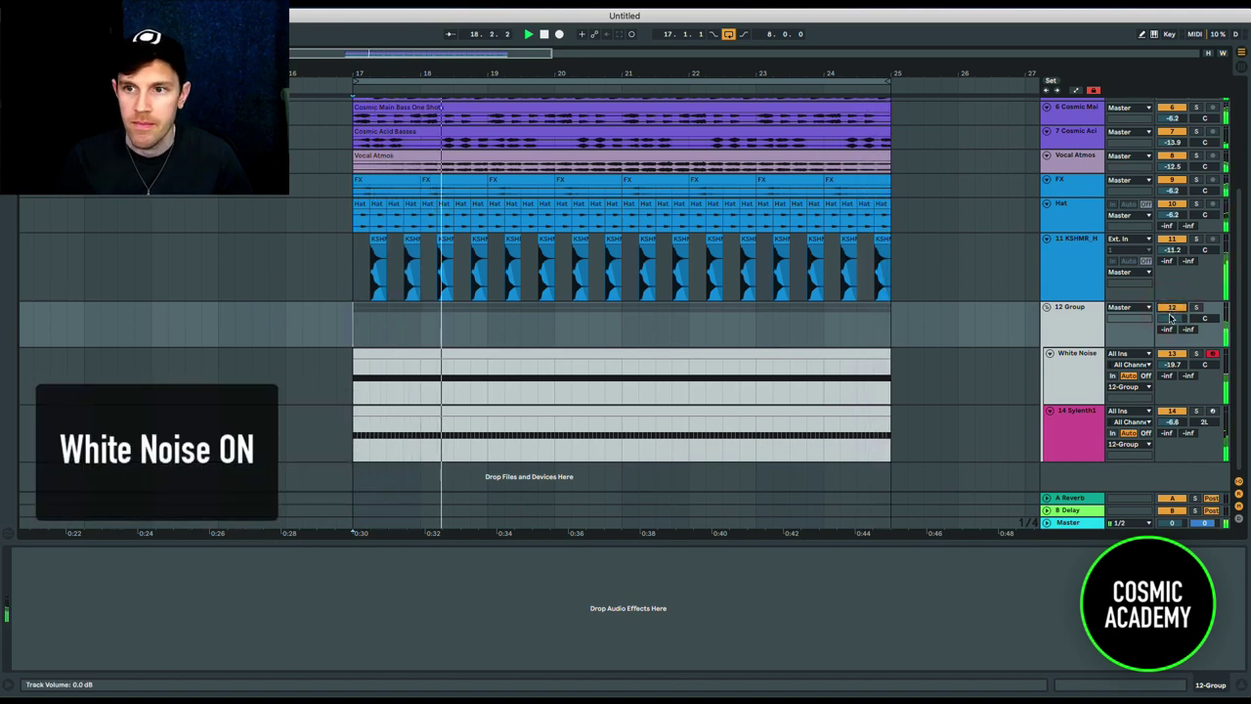
{"action": "left_click_drag", "start_coordinate": [1172, 318], "coordinate": [1172, 318]}
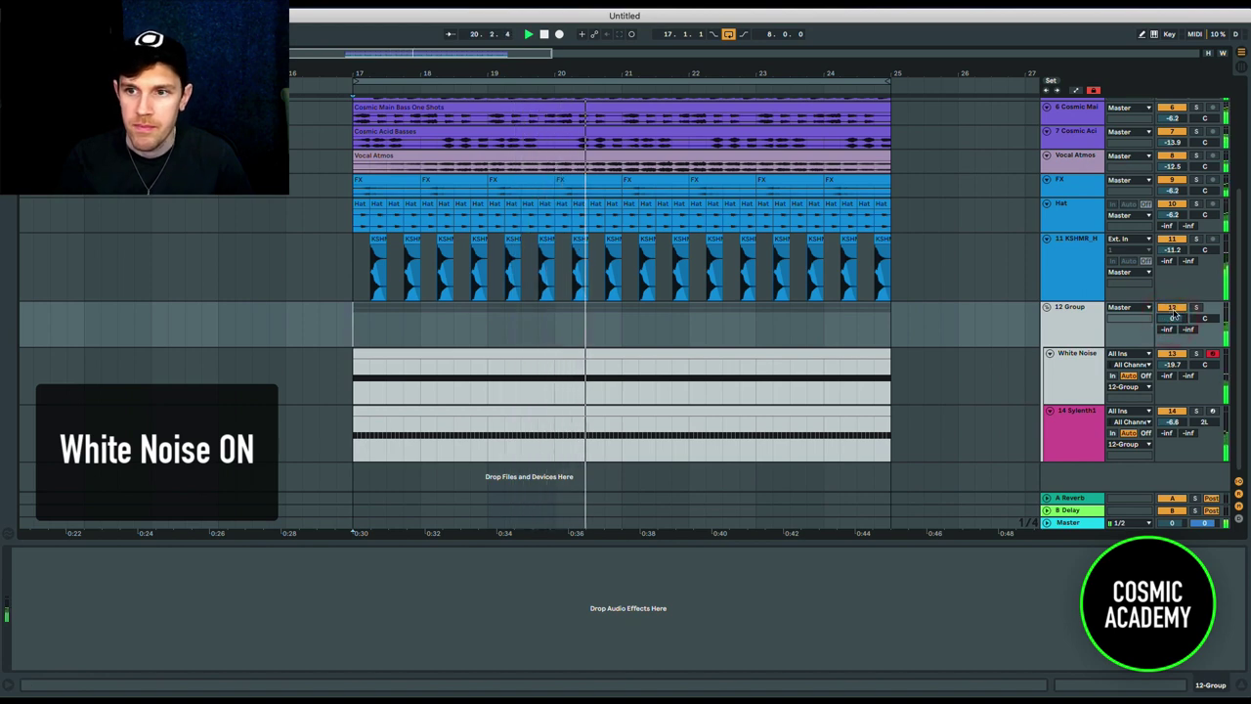
{"action": "left_click", "coordinate": [1173, 309]}
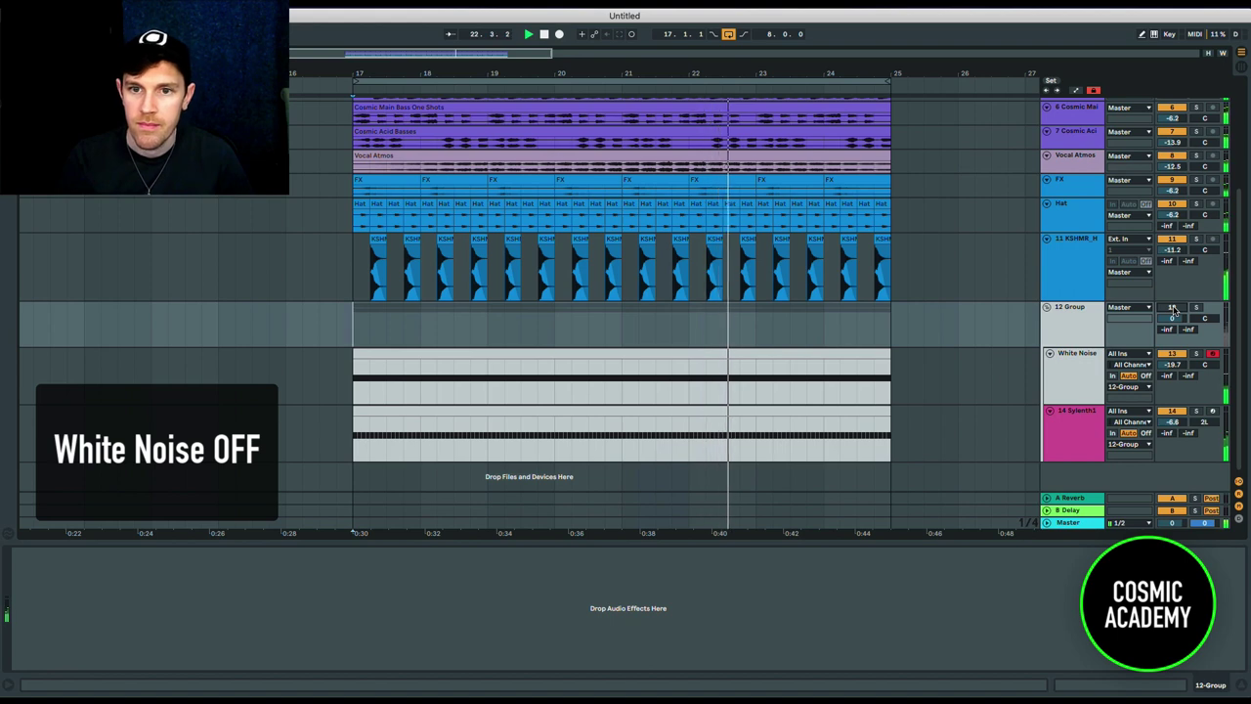
{"action": "left_click", "coordinate": [1173, 308]}
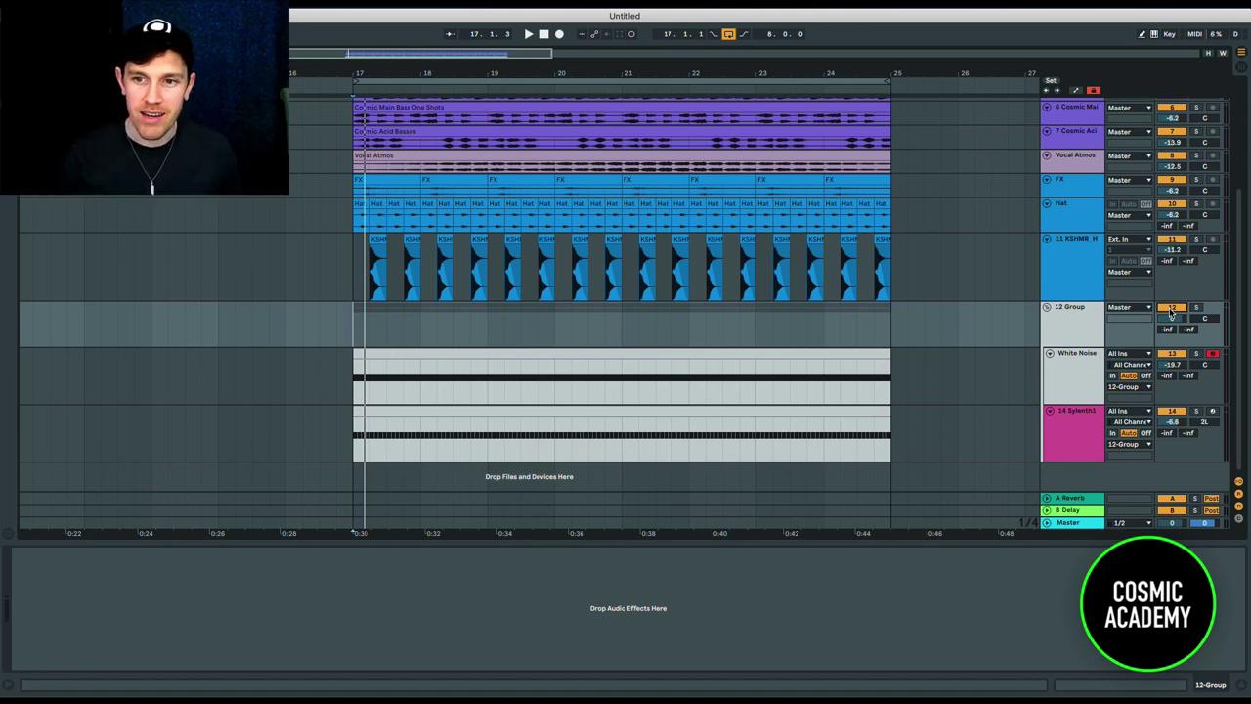
- Show the device chains of the White Noise and 14 Sylenth1 tracks, and play the 12 Group track in solo
{"action": "left_click", "coordinate": [1073, 362]}
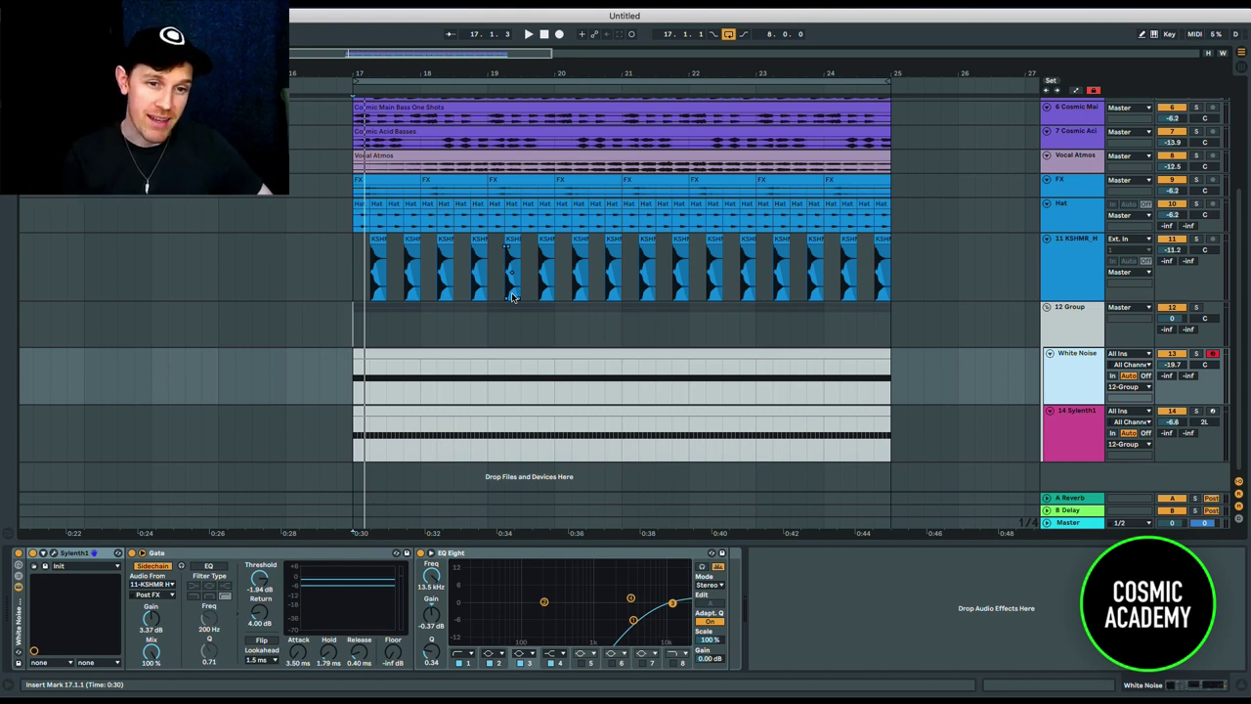
{"action": "left_click", "coordinate": [1050, 434]}
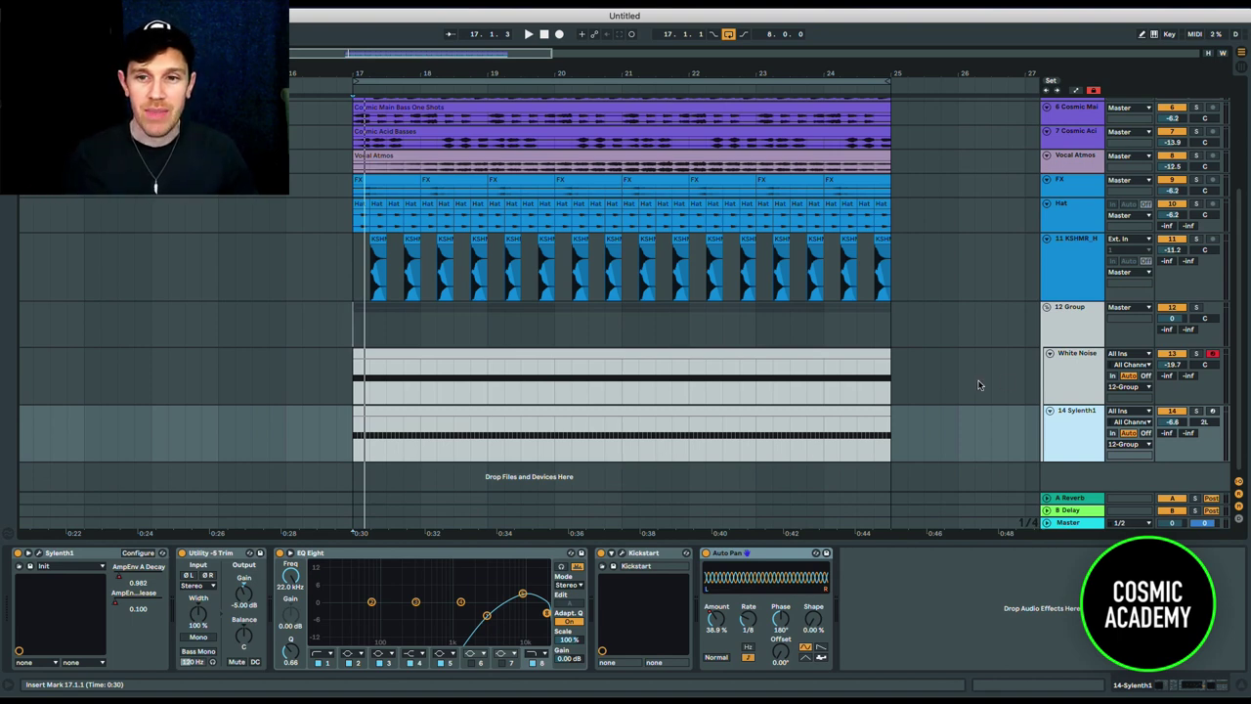
{"action": "left_click", "coordinate": [1196, 308]}
{"action": "key", "text": "space"}
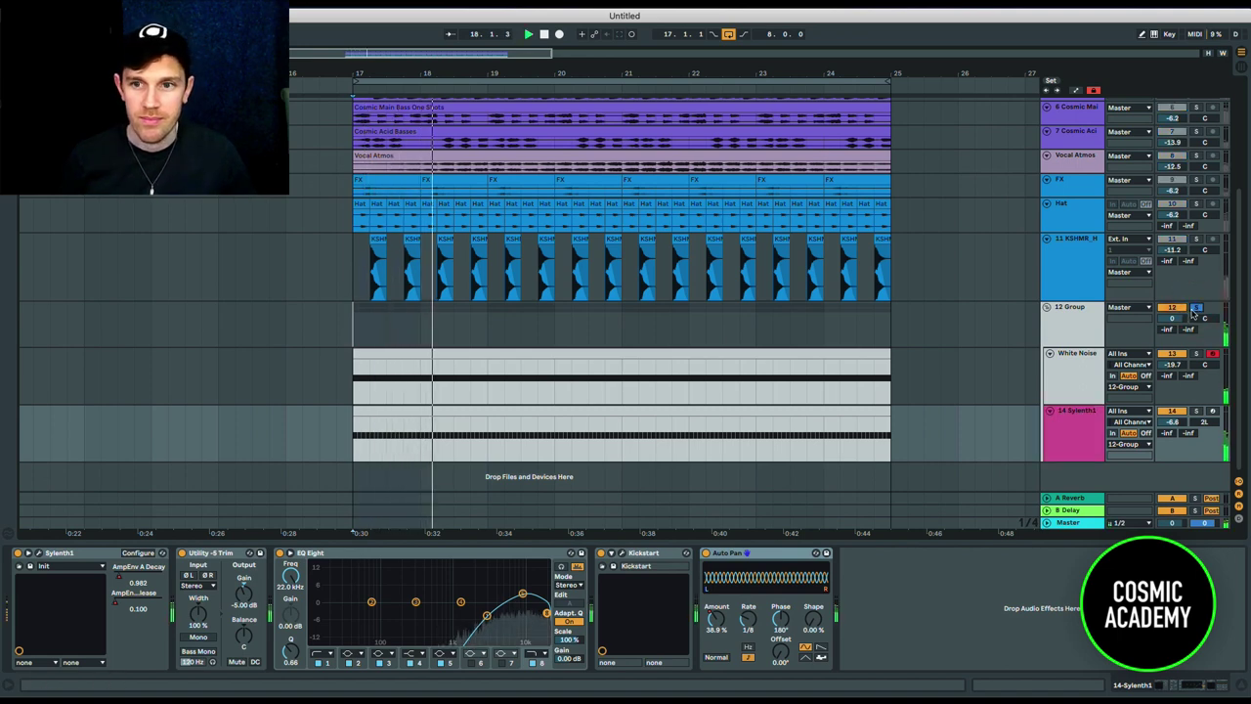
{"action": "scroll", "coordinate": [1180, 306], "scroll_direction": "up", "scroll_amount": 1}
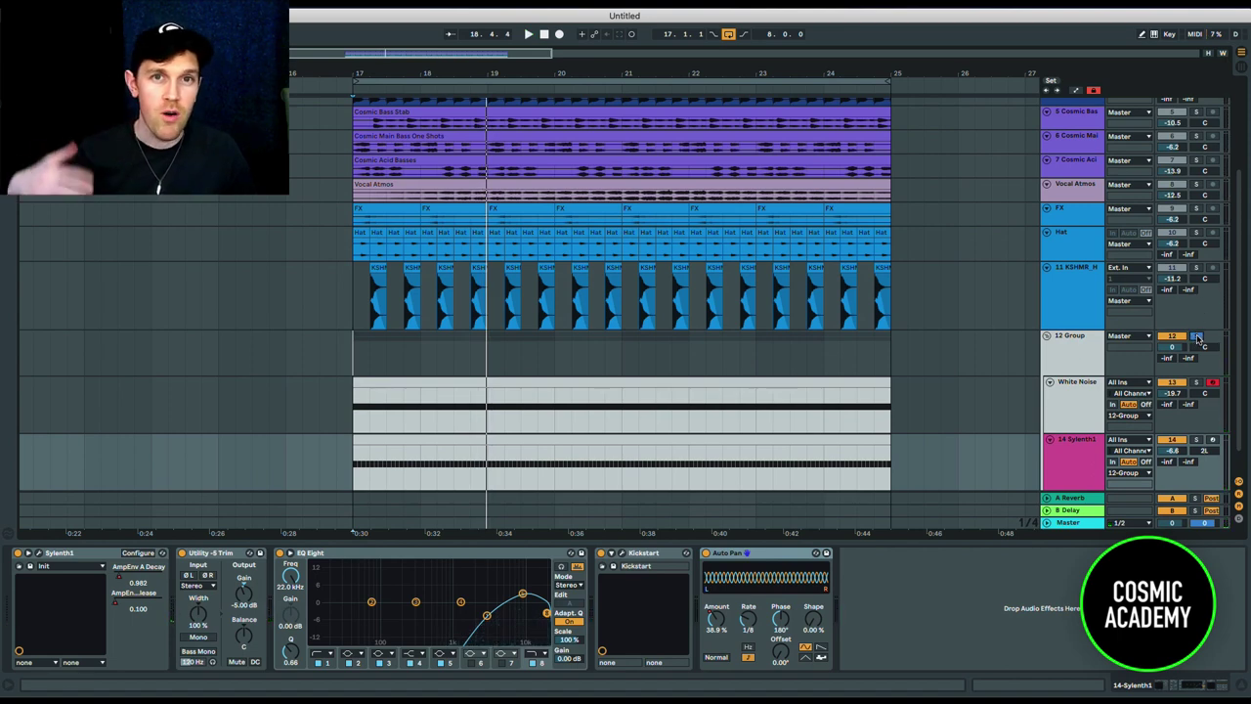
- Play the 12 Group soloed, return to the full mix, and switch the group off and on for comparison
{"action": "left_click", "coordinate": [1198, 337]}
{"action": "key", "text": "space"}
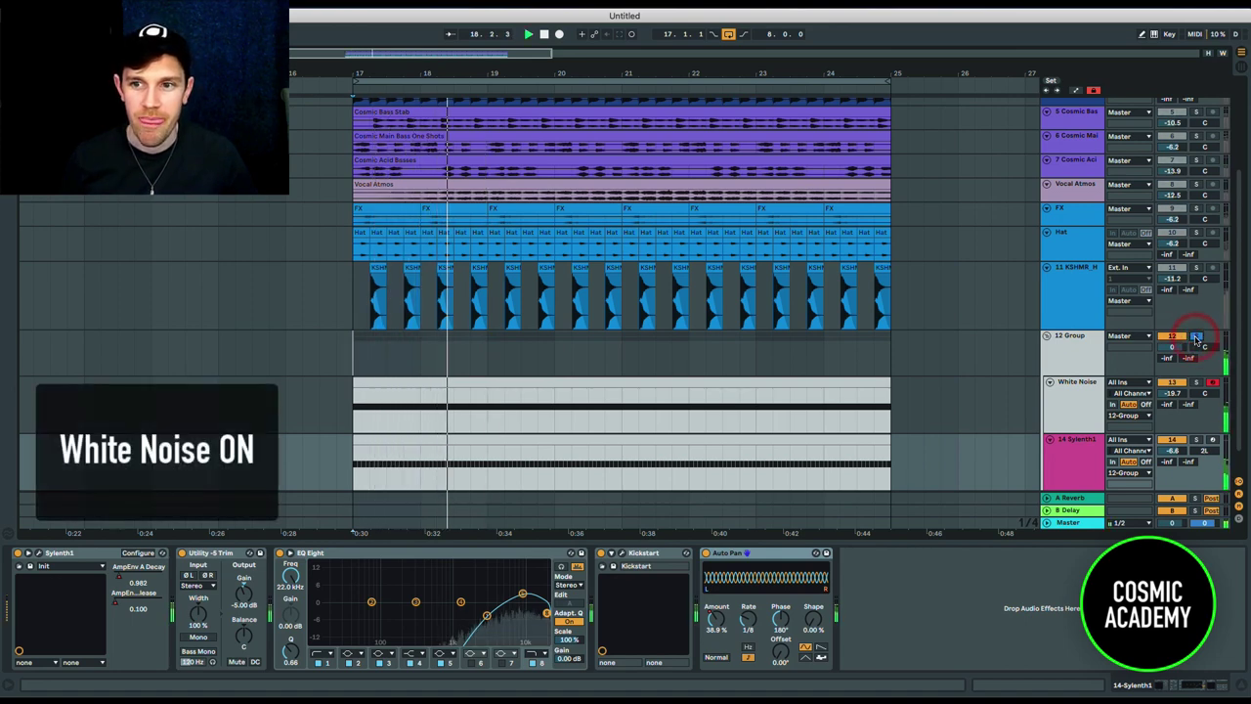
{"action": "left_click", "coordinate": [1194, 337]}
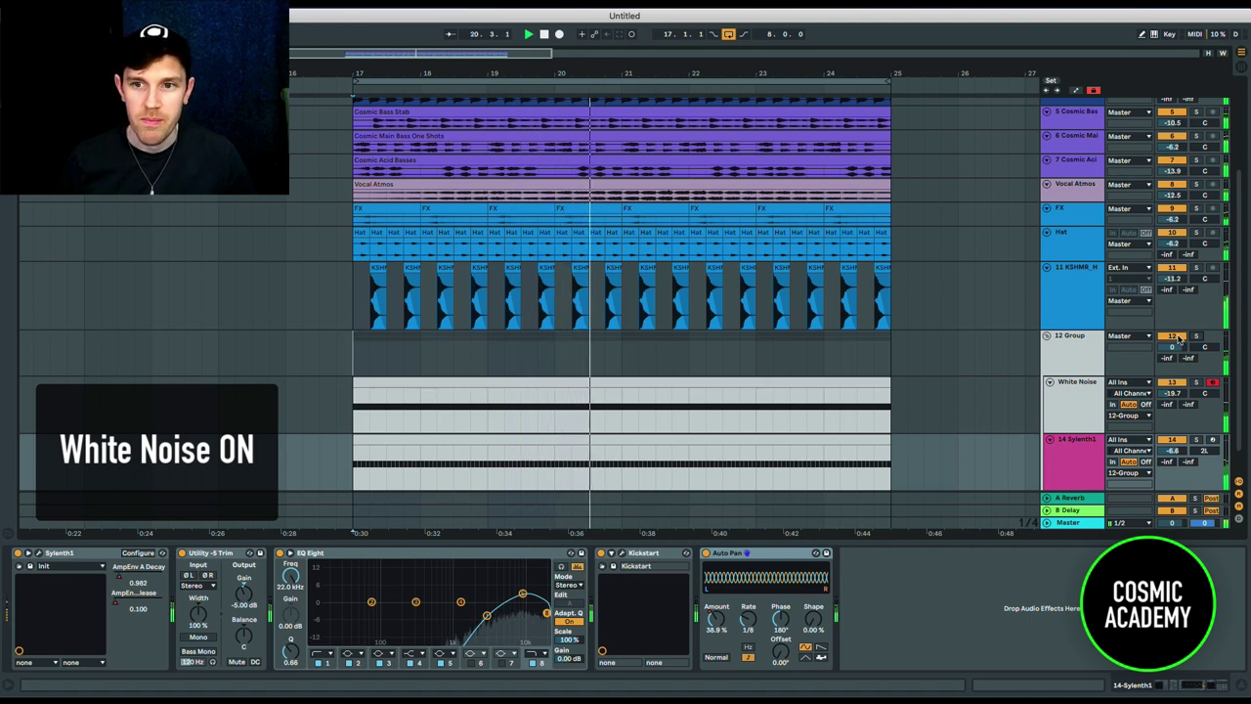
{"action": "left_click", "coordinate": [1176, 336]}
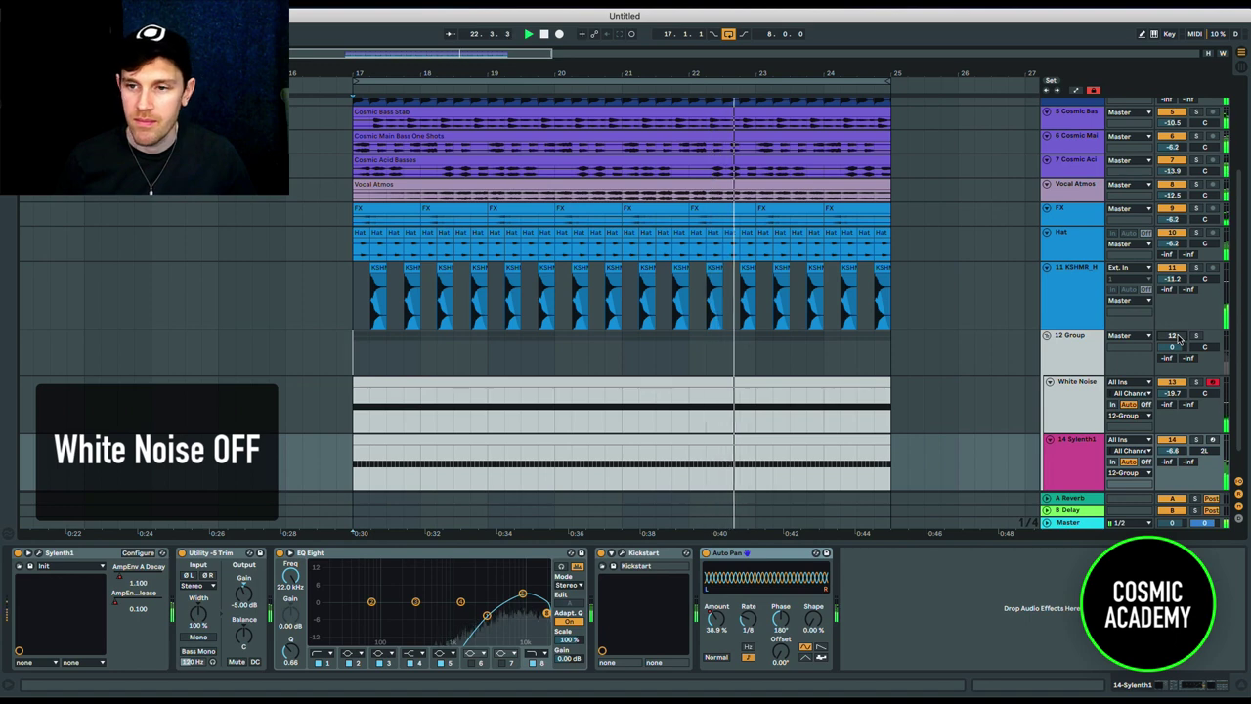
{"action": "left_click", "coordinate": [1176, 337]}
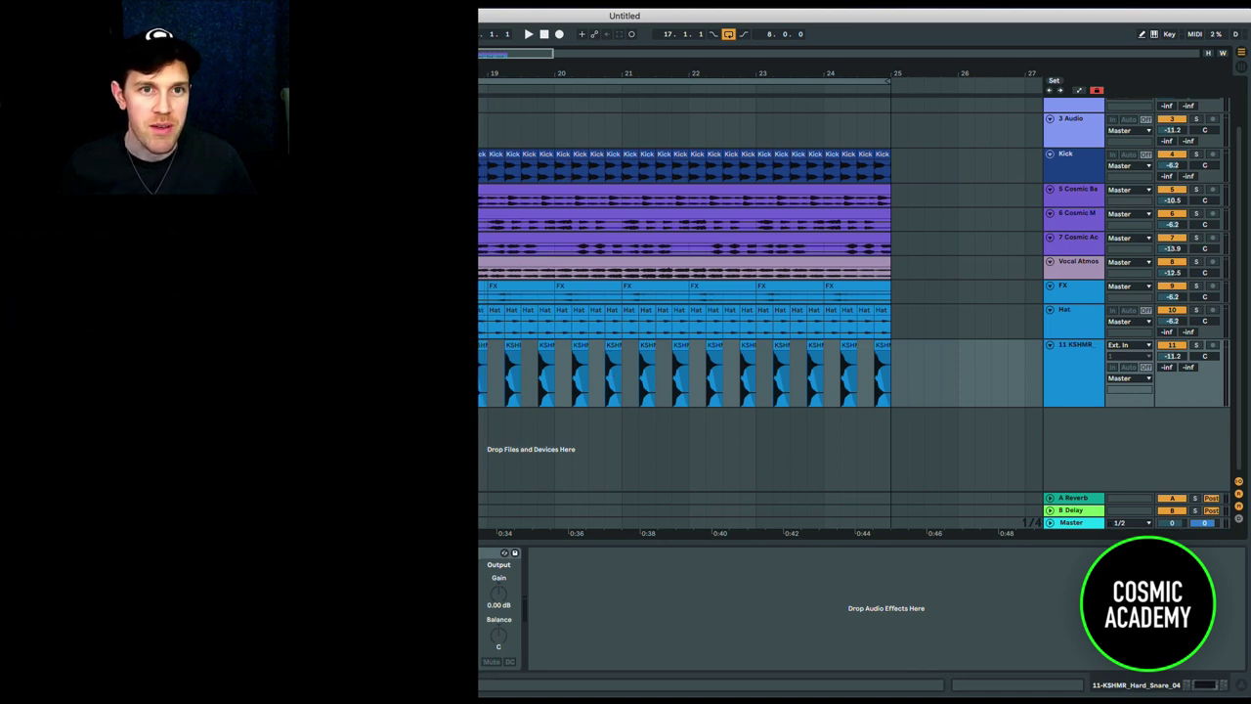
- Play the loop from bar 17 without the white noise tracks, soloing the KSHMR hard snare track for a moment
{"action": "mouse_move", "coordinate": [448, 74]}
{"action": "left_mouse_down"}
{"action": "mouse_move", "coordinate": [448, 86]}
{"action": "mouse_move", "coordinate": [462, 63]}
{"action": "left_mouse_up"}
{"action": "scroll", "coordinate": [474, 240], "scroll_direction": "right", "scroll_amount": 3}
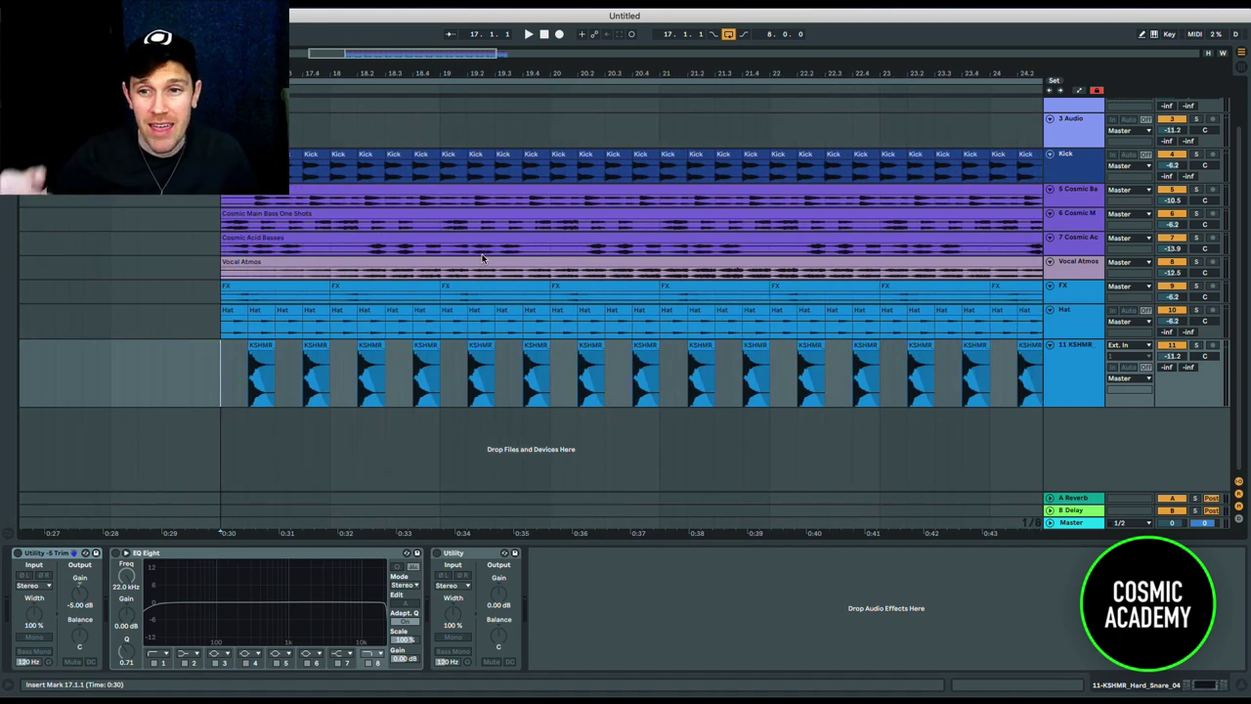
{"action": "key", "text": "space"}
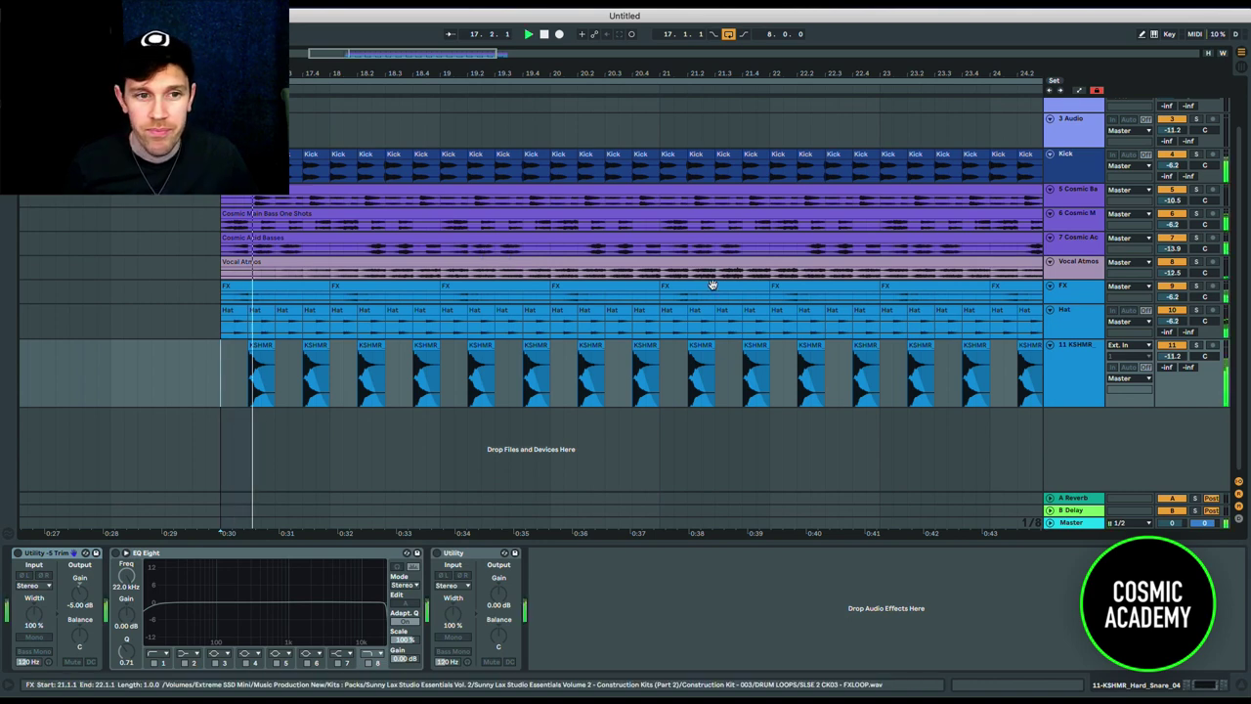
{"action": "left_click", "coordinate": [1198, 346]}
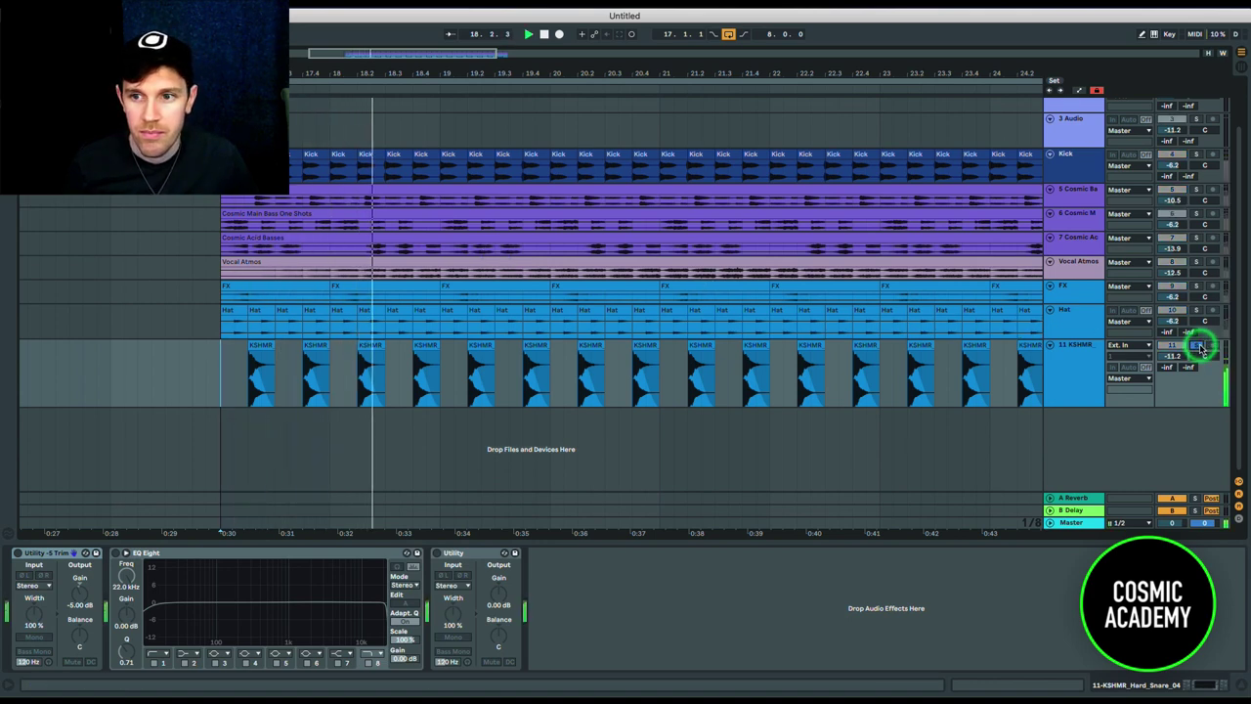
{"action": "left_click", "coordinate": [1198, 346]}
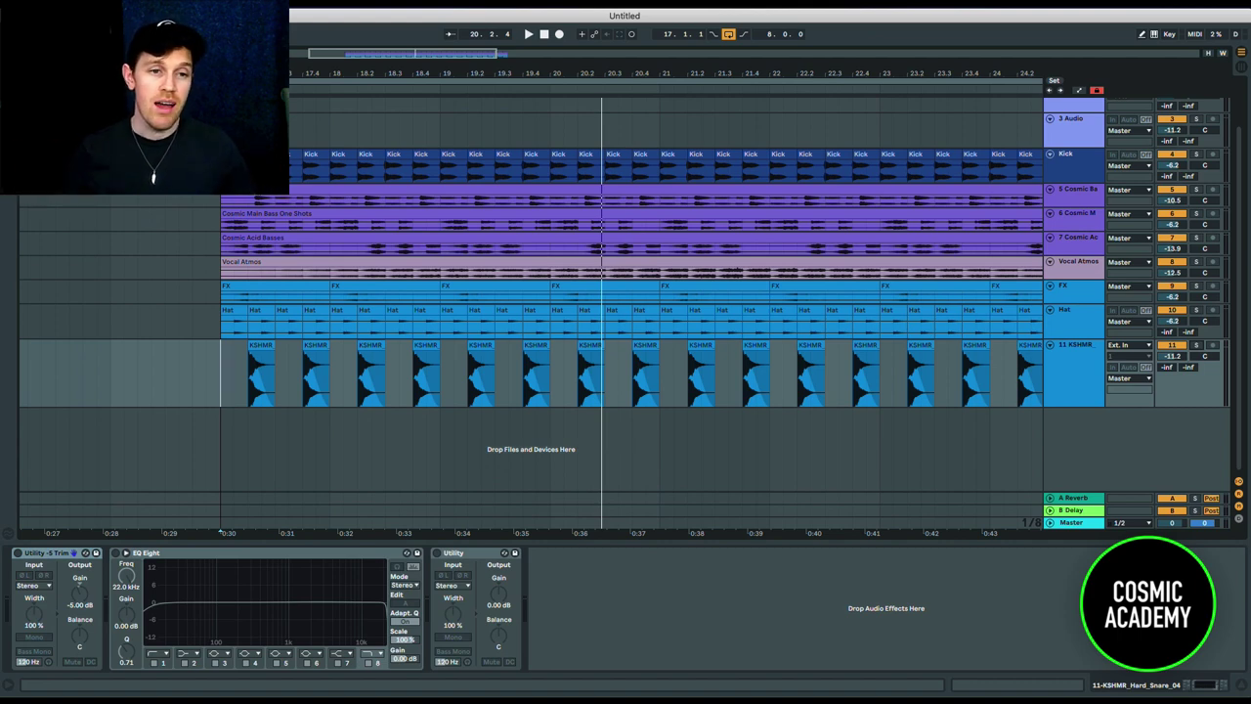
- Find the Sylenth1 plug-in in the browser, add it as a new track below the snare track, and unfold that track
{"action": "key", "text": "super+alt+b"}
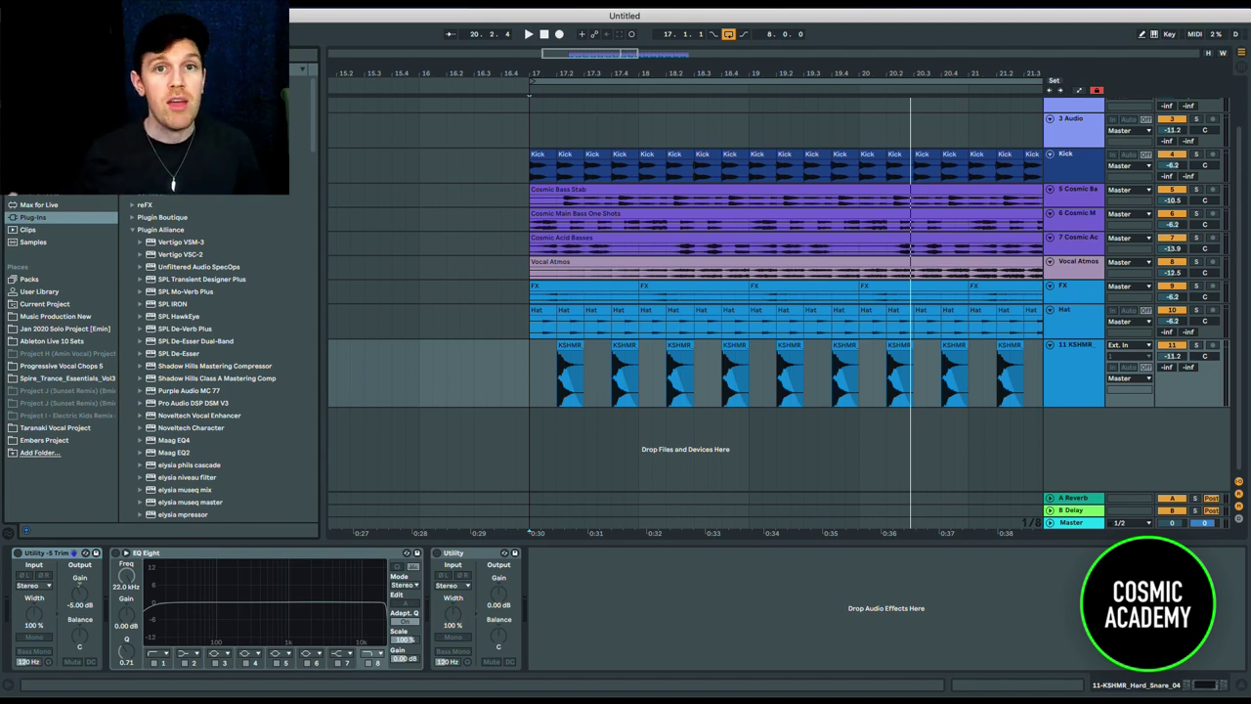
{"action": "key", "text": "super+f"}
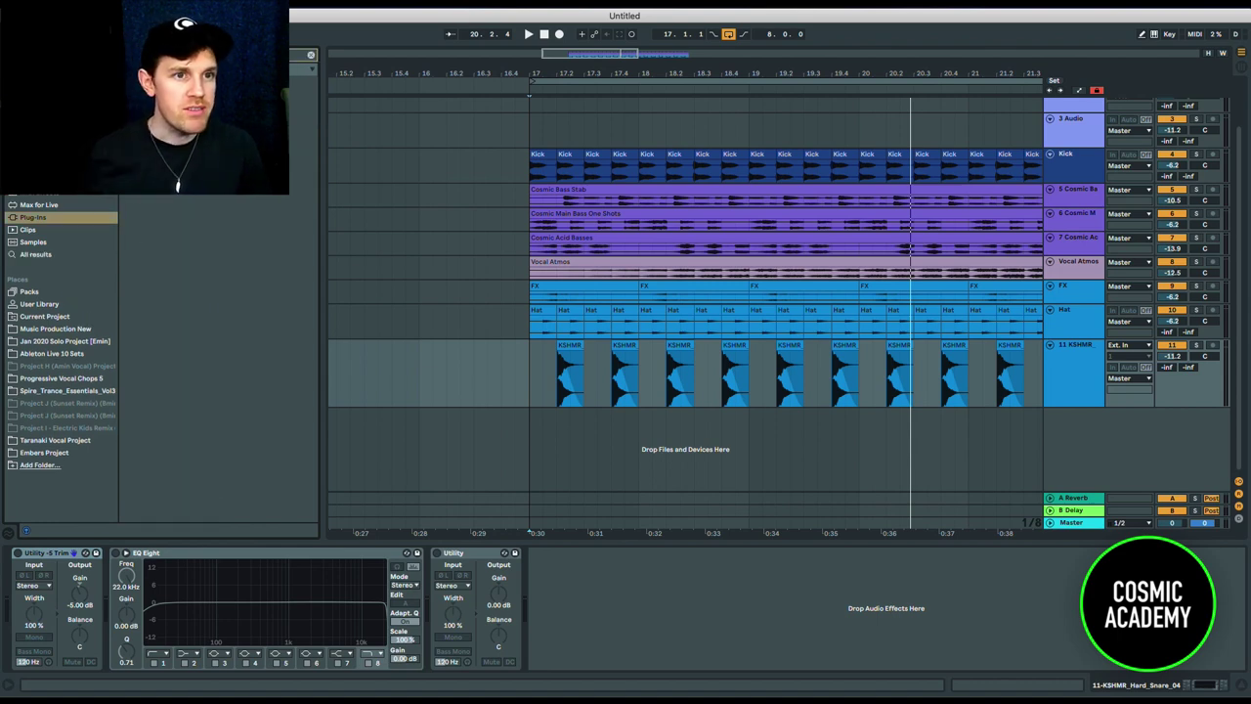
{"action": "left_click_drag", "start_coordinate": [220, 94], "coordinate": [620, 430]}
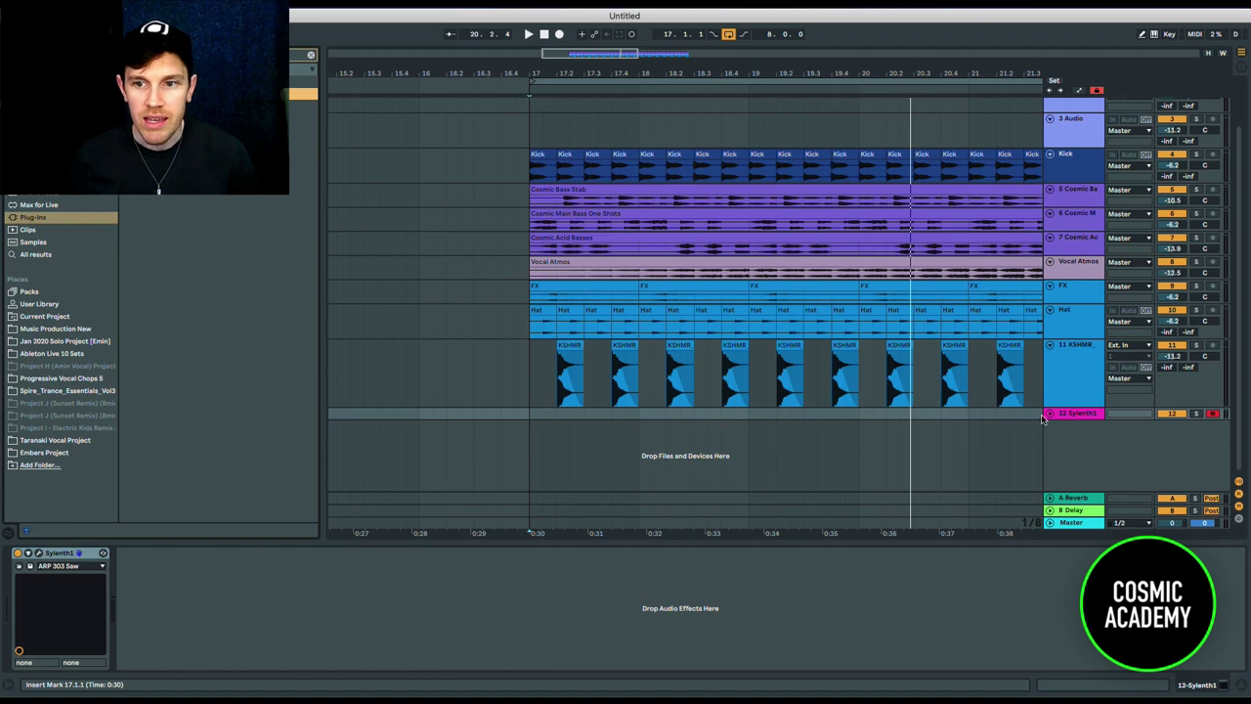
{"action": "left_click", "coordinate": [1049, 414]}
{"action": "scroll", "coordinate": [951, 443], "scroll_direction": "right", "scroll_amount": 3}
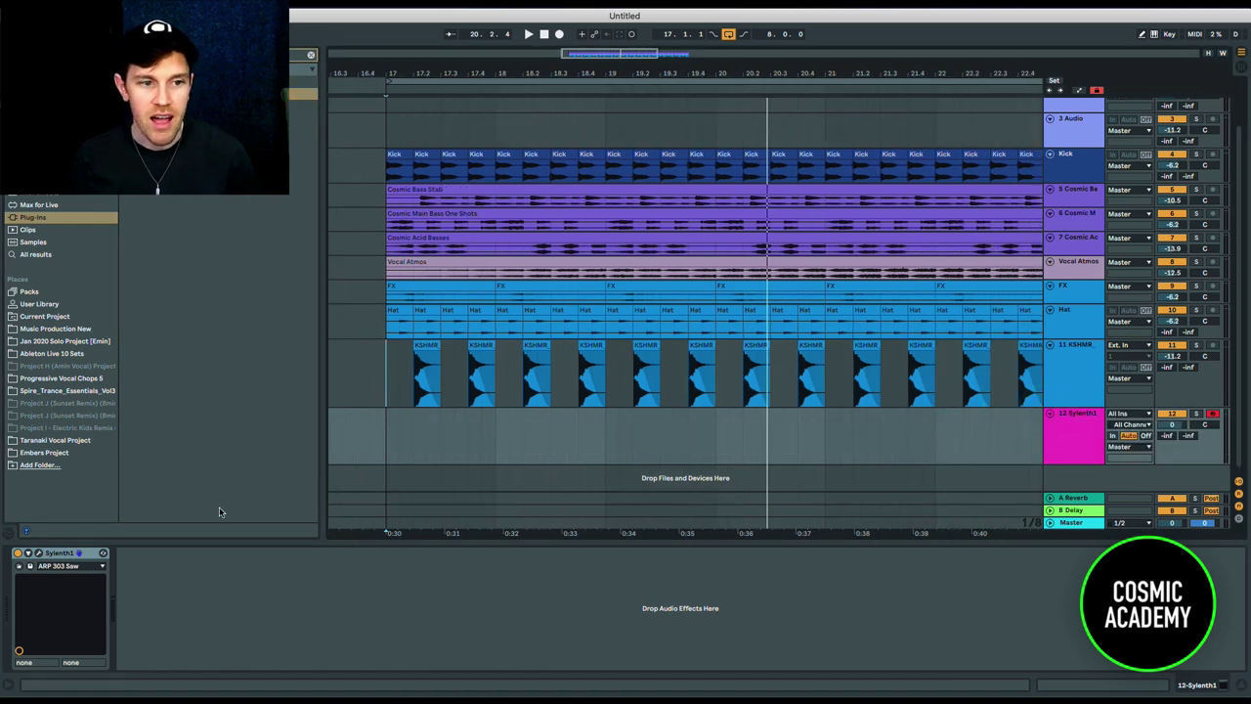
- Open the Sylenth1 instrument window and initialise its preset to a blank patch
{"action": "left_click", "coordinate": [39, 553]}
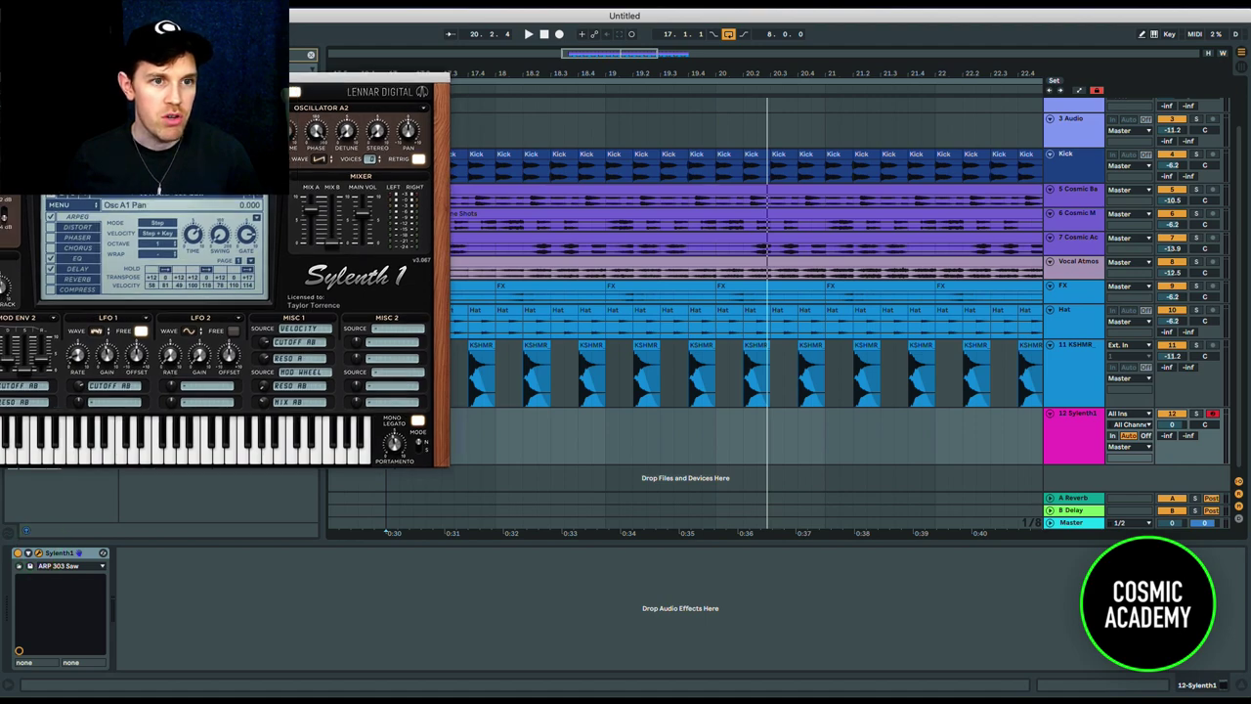
{"action": "left_click_drag", "start_coordinate": [75, 81], "coordinate": [335, 93]}
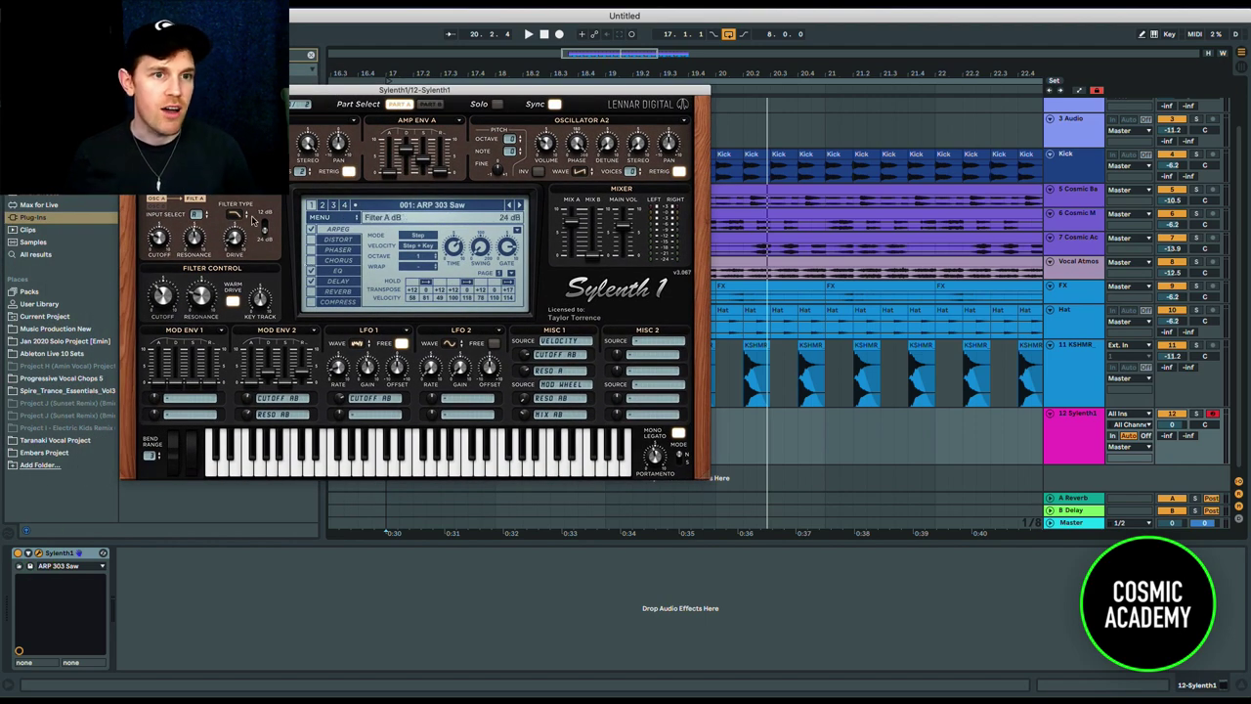
{"action": "left_click", "coordinate": [355, 217]}
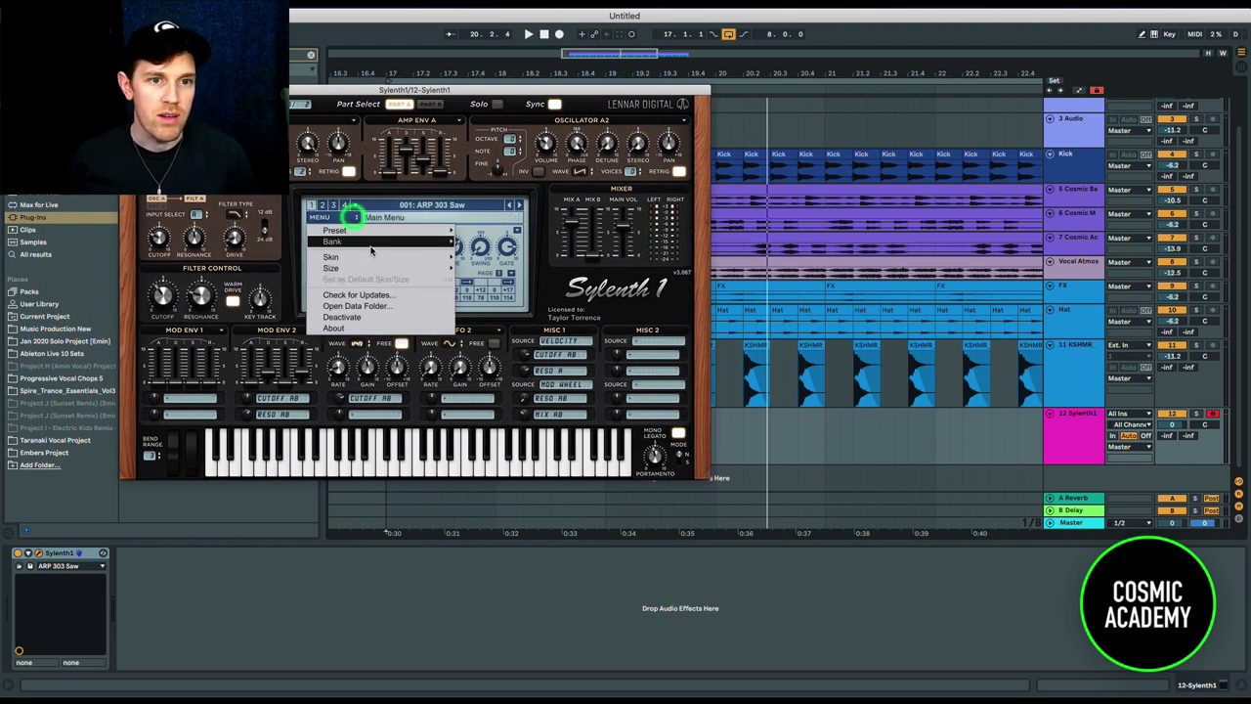
{"action": "mouse_move", "coordinate": [376, 231]}
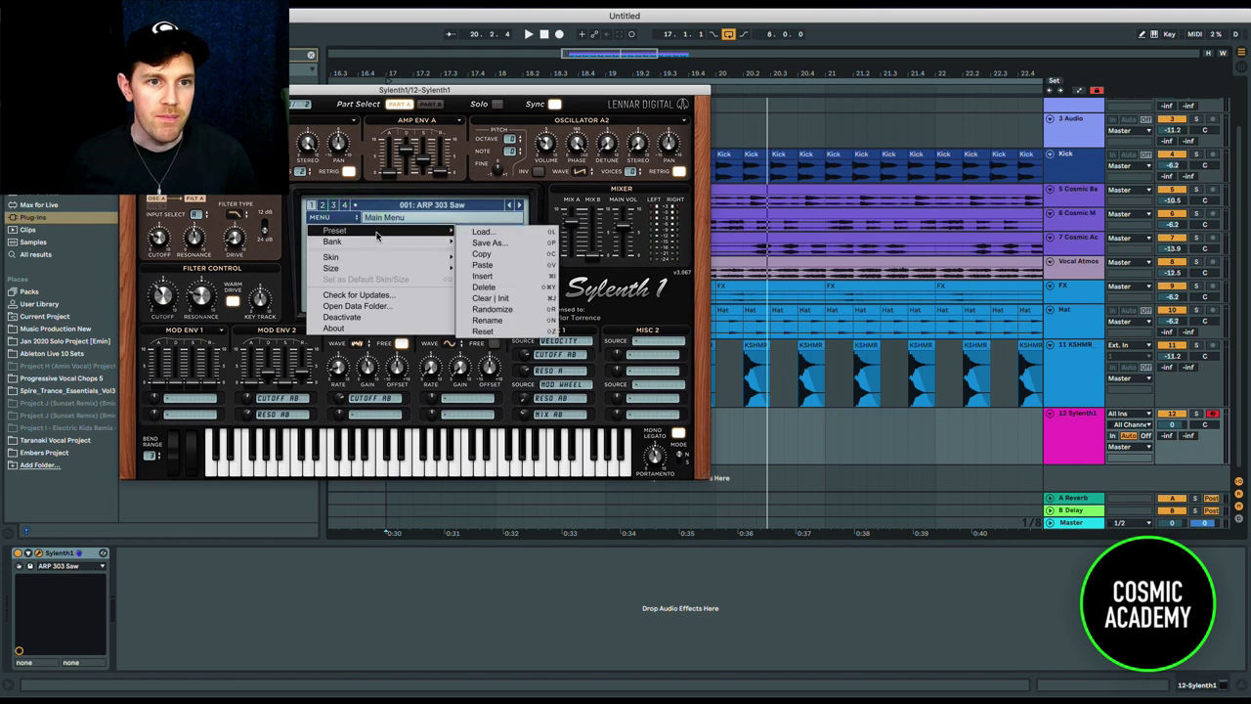
{"action": "left_click", "coordinate": [510, 298]}
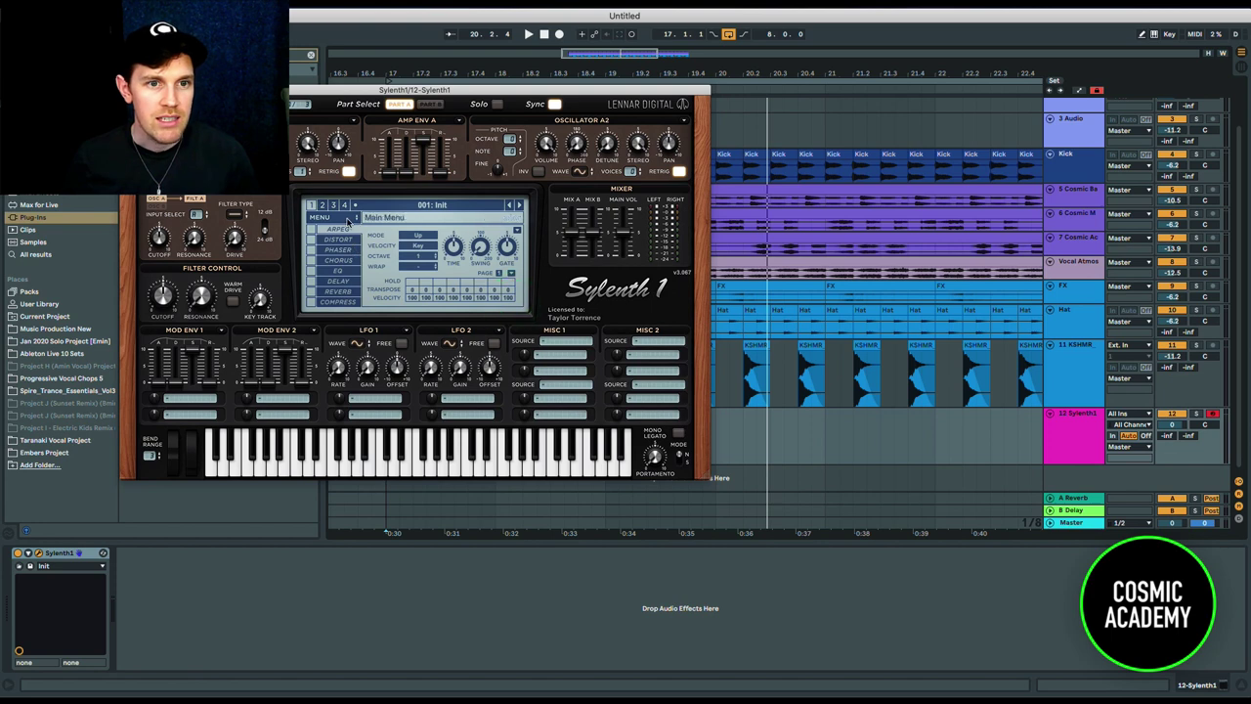
- Set Sylenth1's oscillator A1 waveform to noise and lower the 12 Sylenth1 track's volume to -1.7 dB
{"action": "left_click", "coordinate": [249, 171]}
{"action": "left_click", "coordinate": [278, 259]}
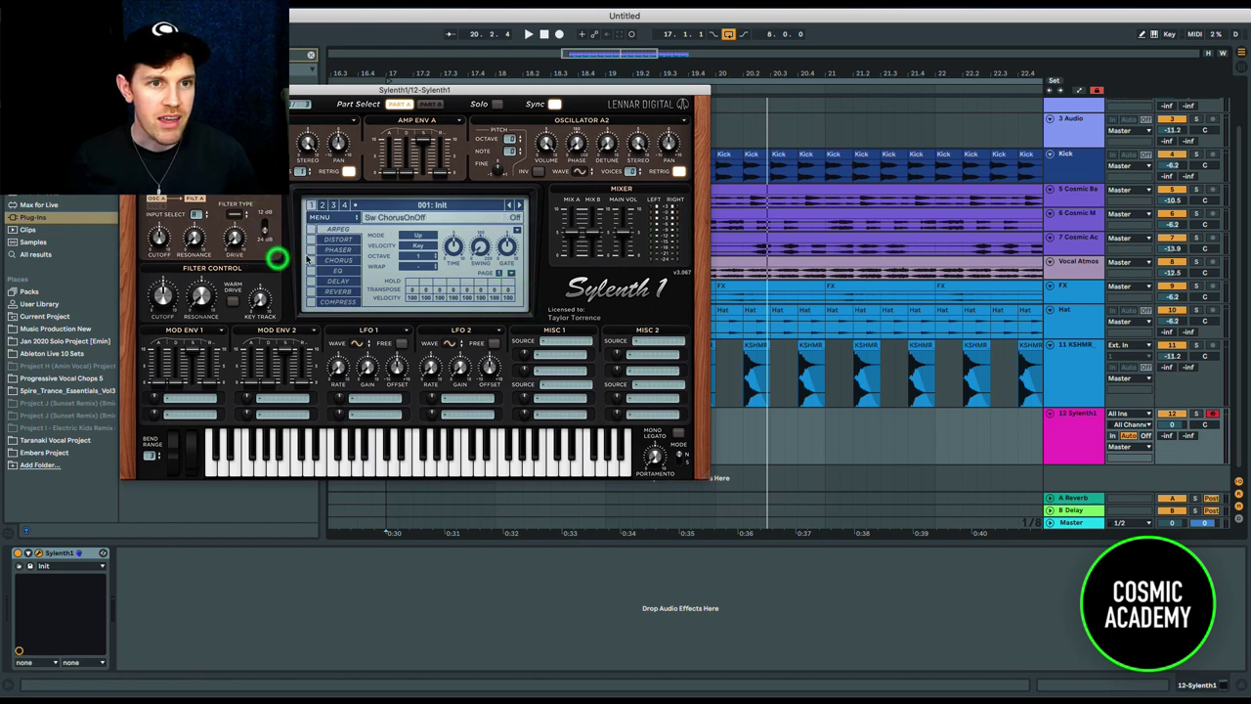
{"action": "left_click_drag", "start_coordinate": [532, 90], "coordinate": [448, 85]}
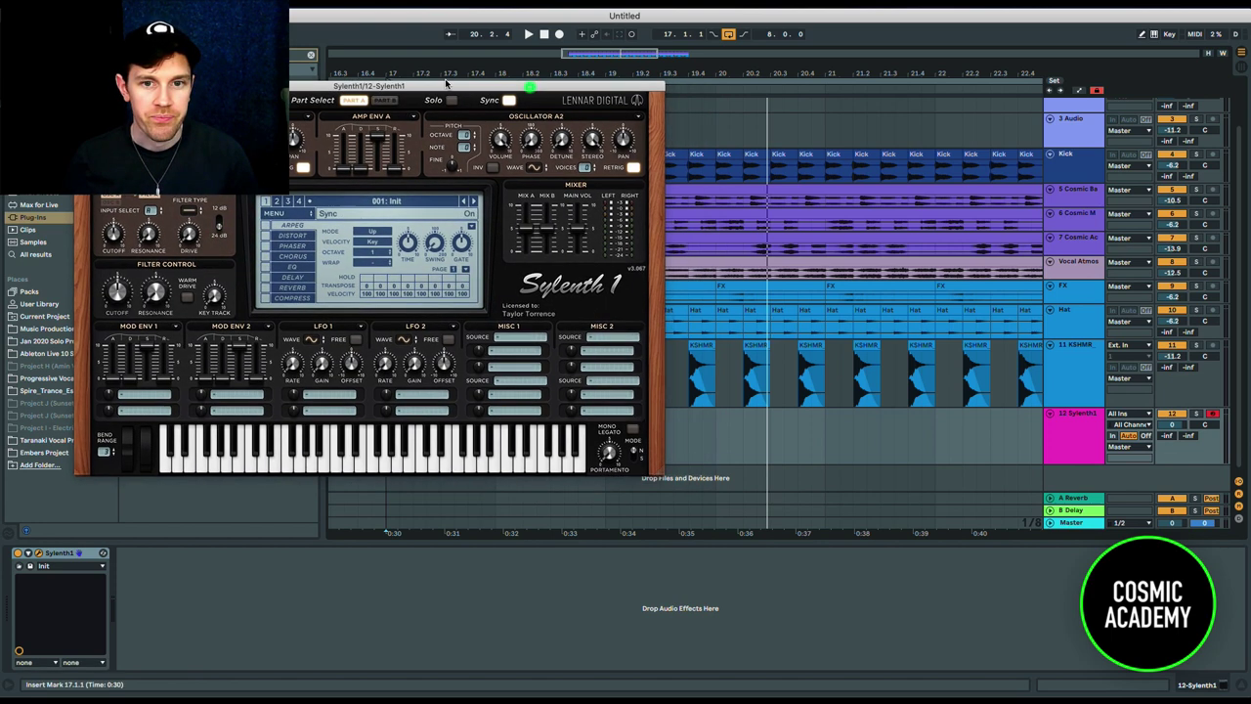
{"action": "left_click_drag", "start_coordinate": [447, 84], "coordinate": [331, 73]}
{"action": "left_click_drag", "start_coordinate": [1174, 423], "coordinate": [1174, 428]}
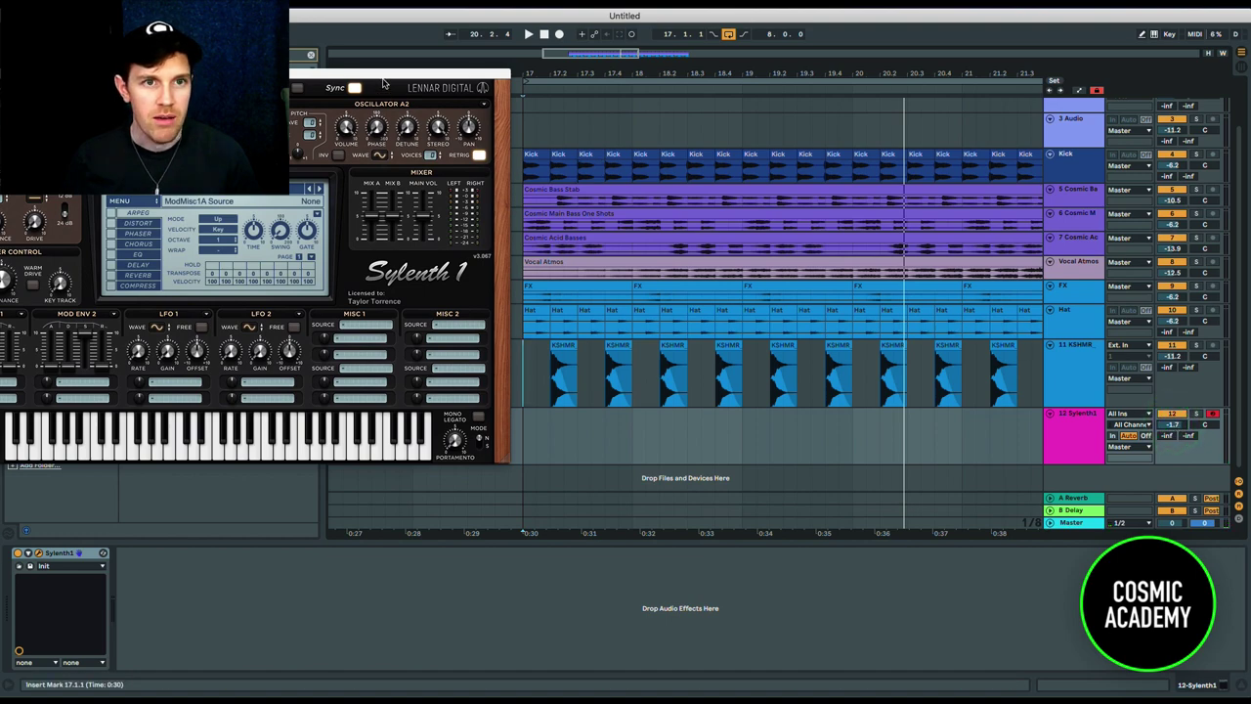
{"action": "left_click_drag", "start_coordinate": [384, 84], "coordinate": [631, 104]}
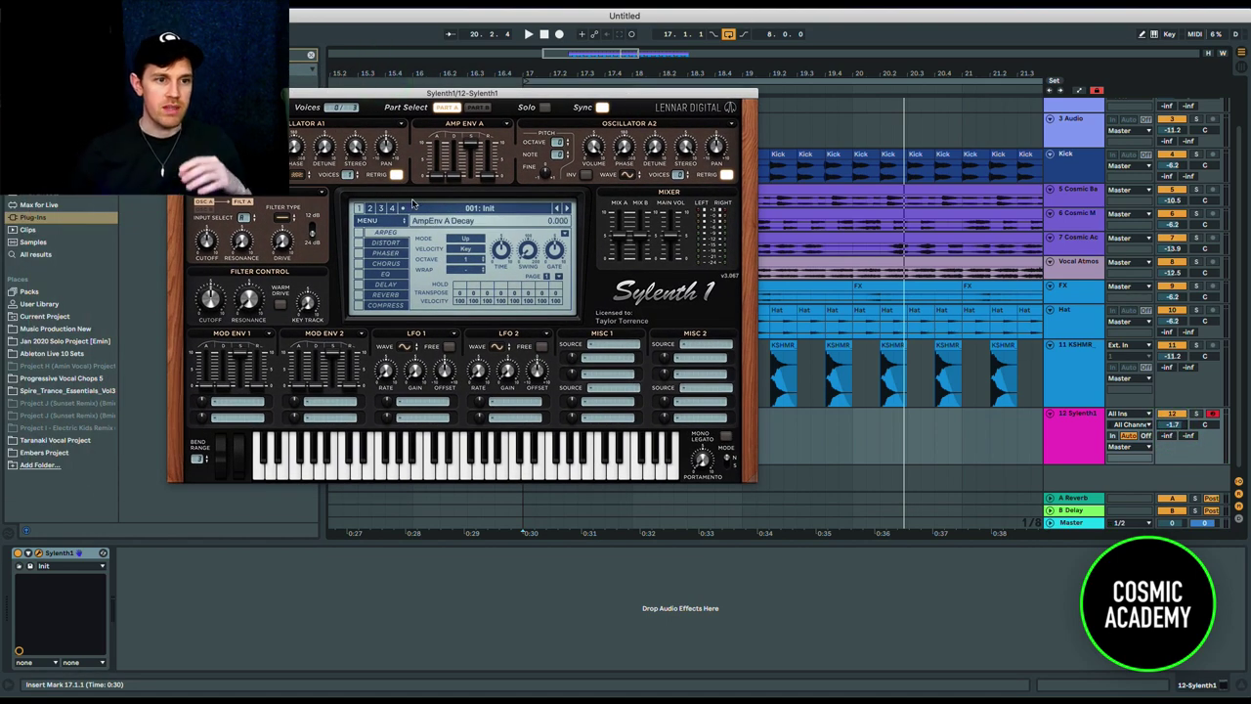
- Set oscillator A1 to 2 voices and audition notes on the Sylenth1 keyboard
{"action": "left_click", "coordinate": [430, 446]}
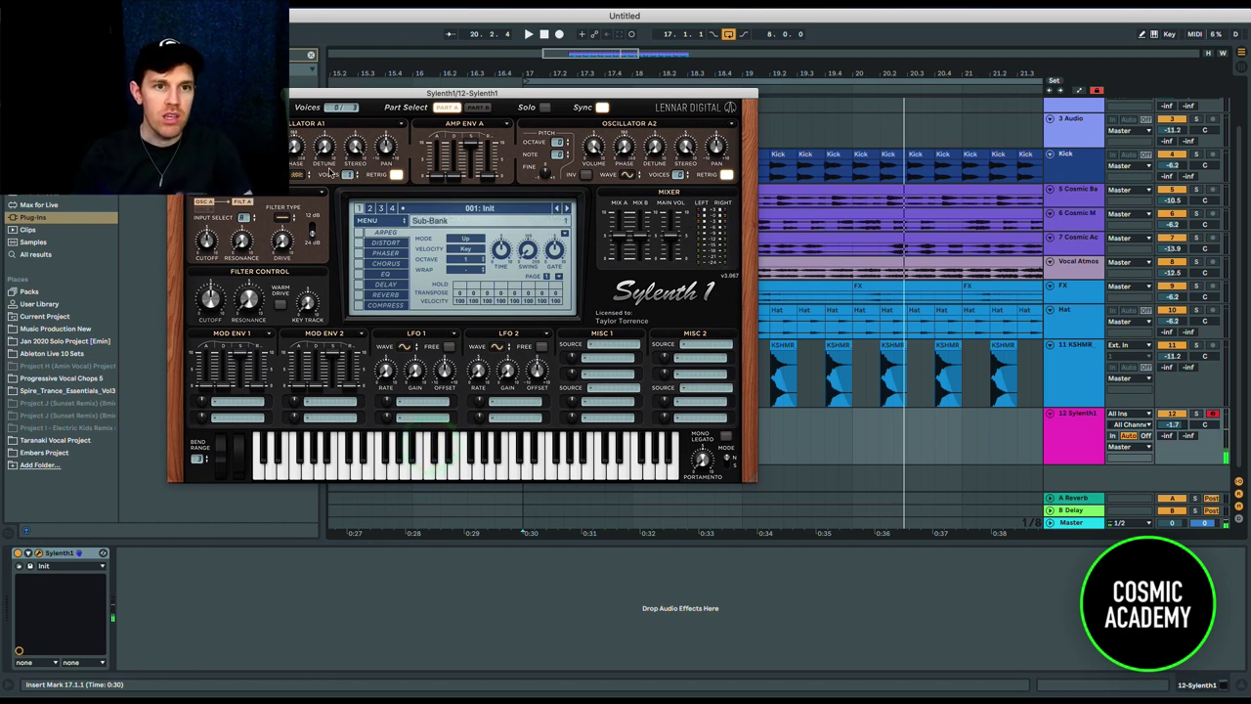
{"action": "left_click_drag", "start_coordinate": [345, 173], "coordinate": [350, 162]}
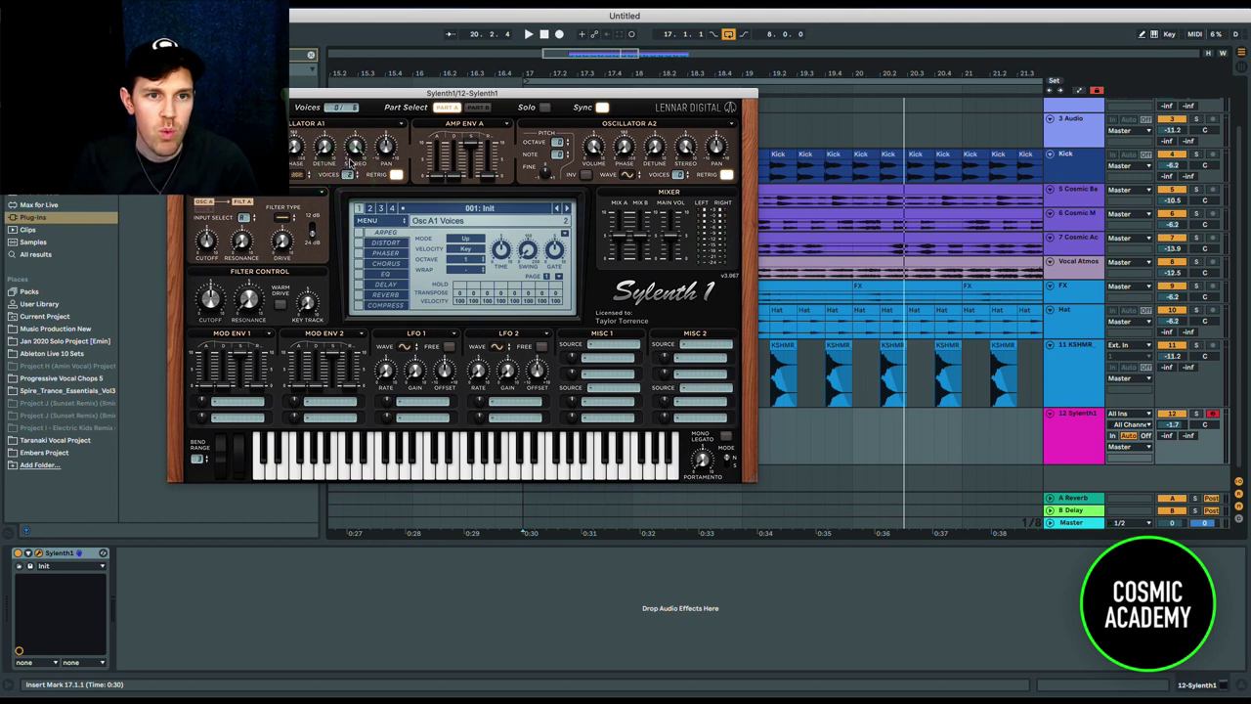
{"action": "left_click", "coordinate": [435, 469]}
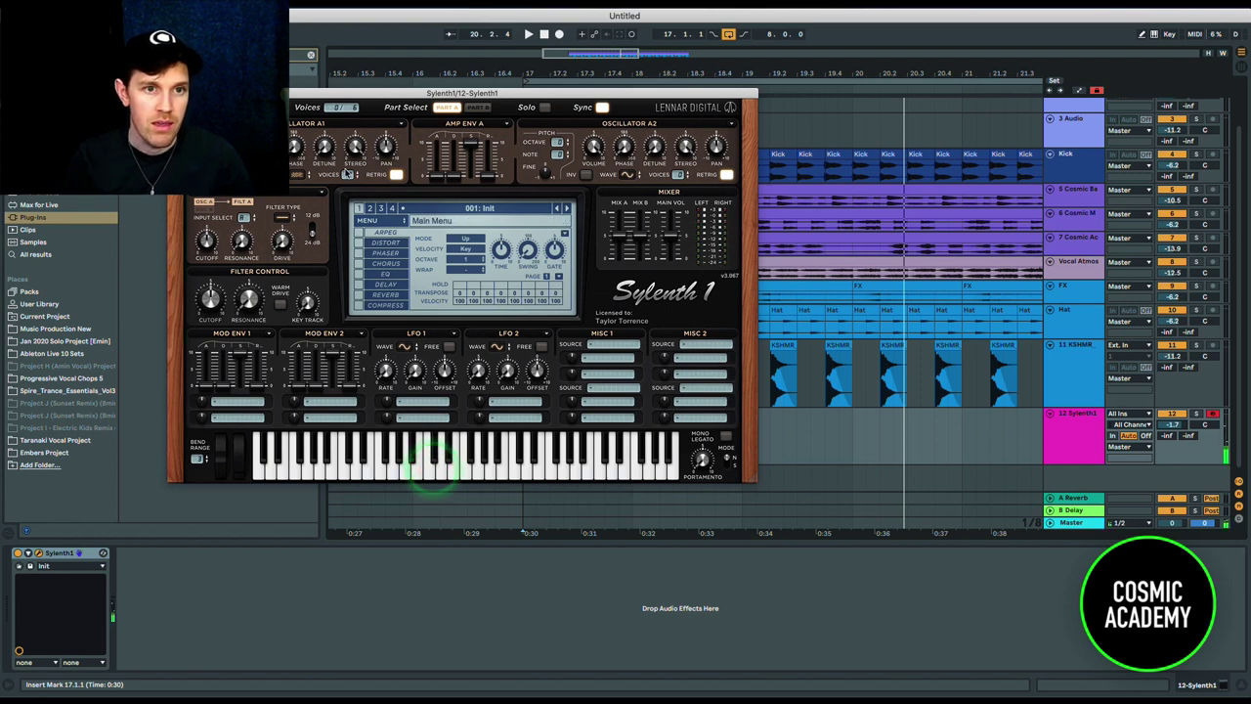
{"action": "left_click", "coordinate": [385, 456]}
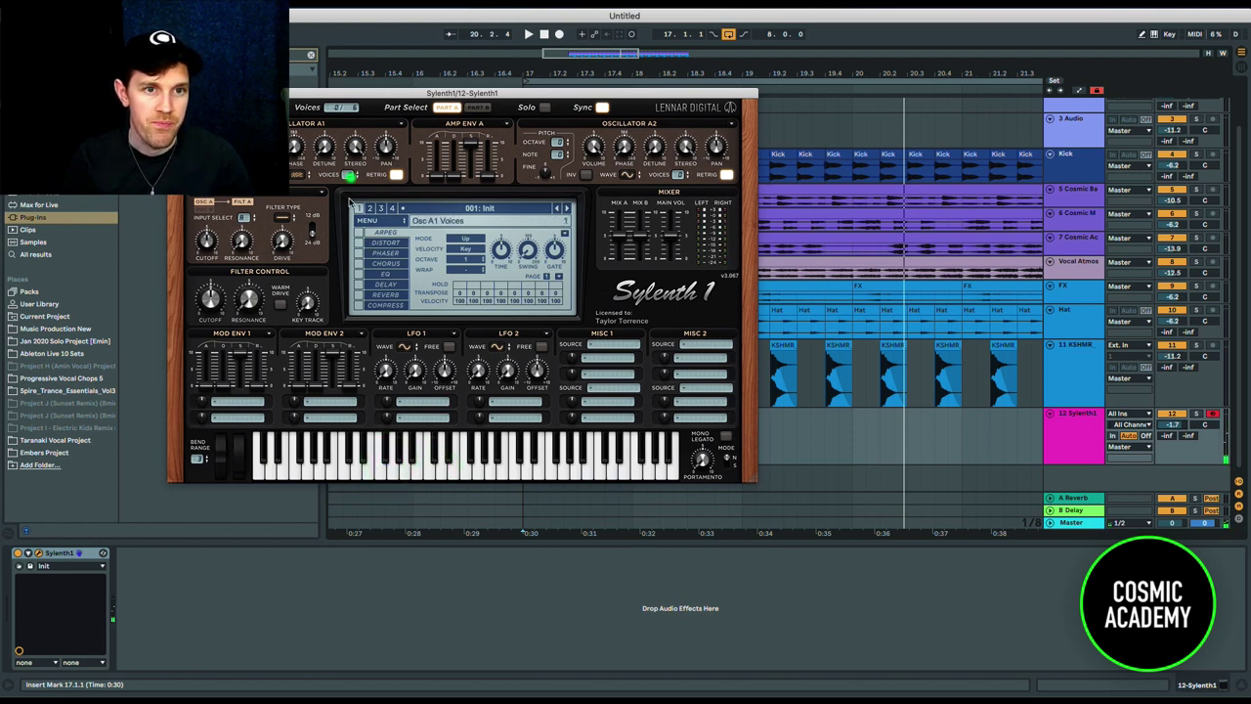
- Compare oscillator A1 with 1 voice by playing a note, return it to 2 voices, and close the plug-in window
{"action": "left_click_drag", "start_coordinate": [350, 177], "coordinate": [350, 202]}
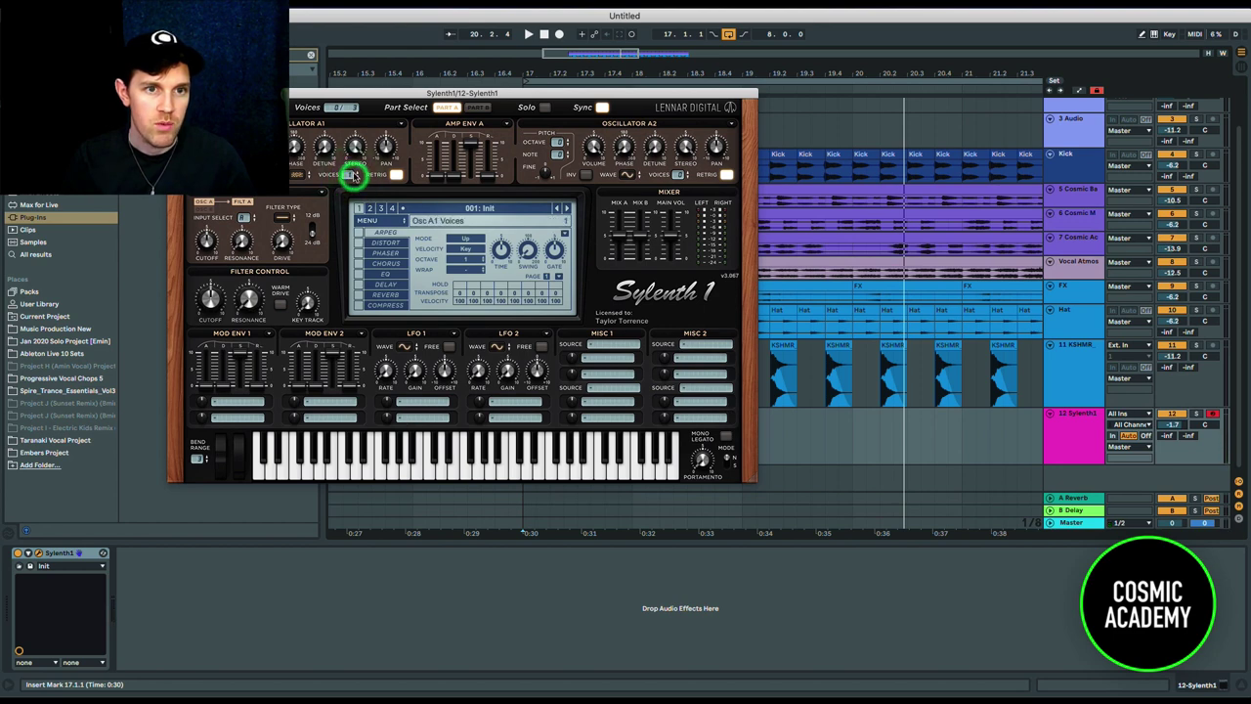
{"action": "left_click", "coordinate": [419, 457]}
{"action": "left_click", "coordinate": [350, 176]}
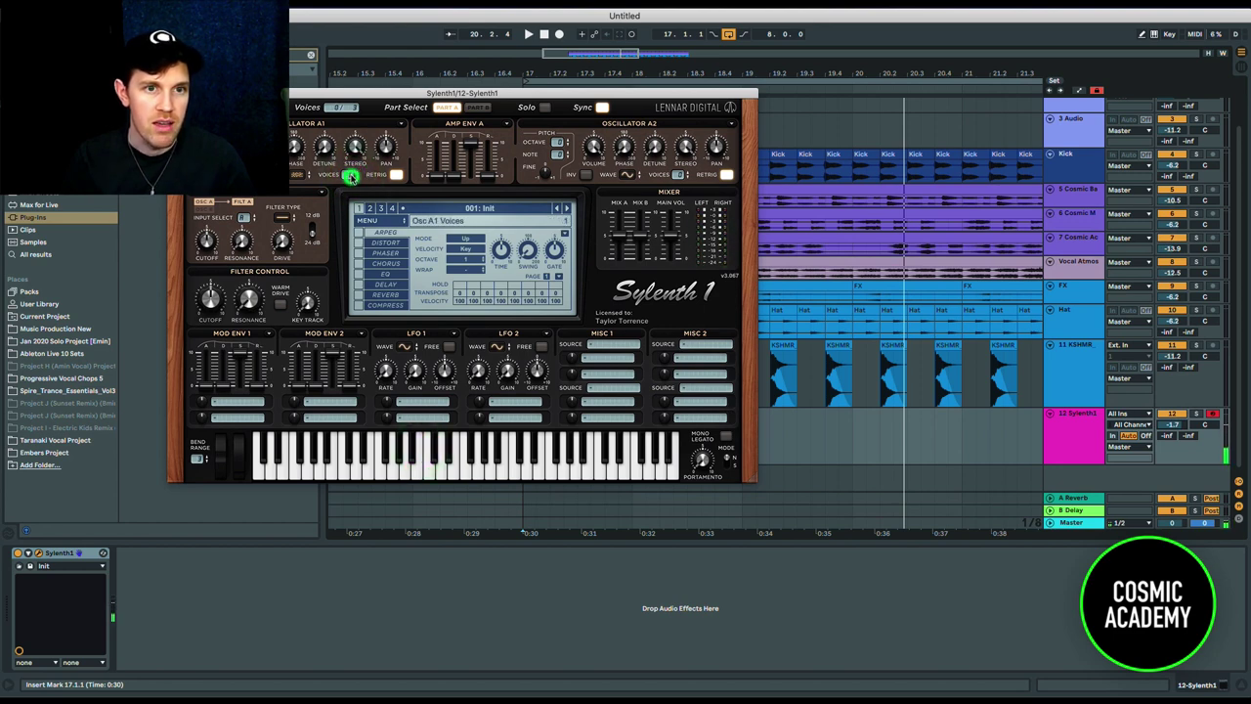
{"action": "left_click_drag", "start_coordinate": [352, 177], "coordinate": [353, 165]}
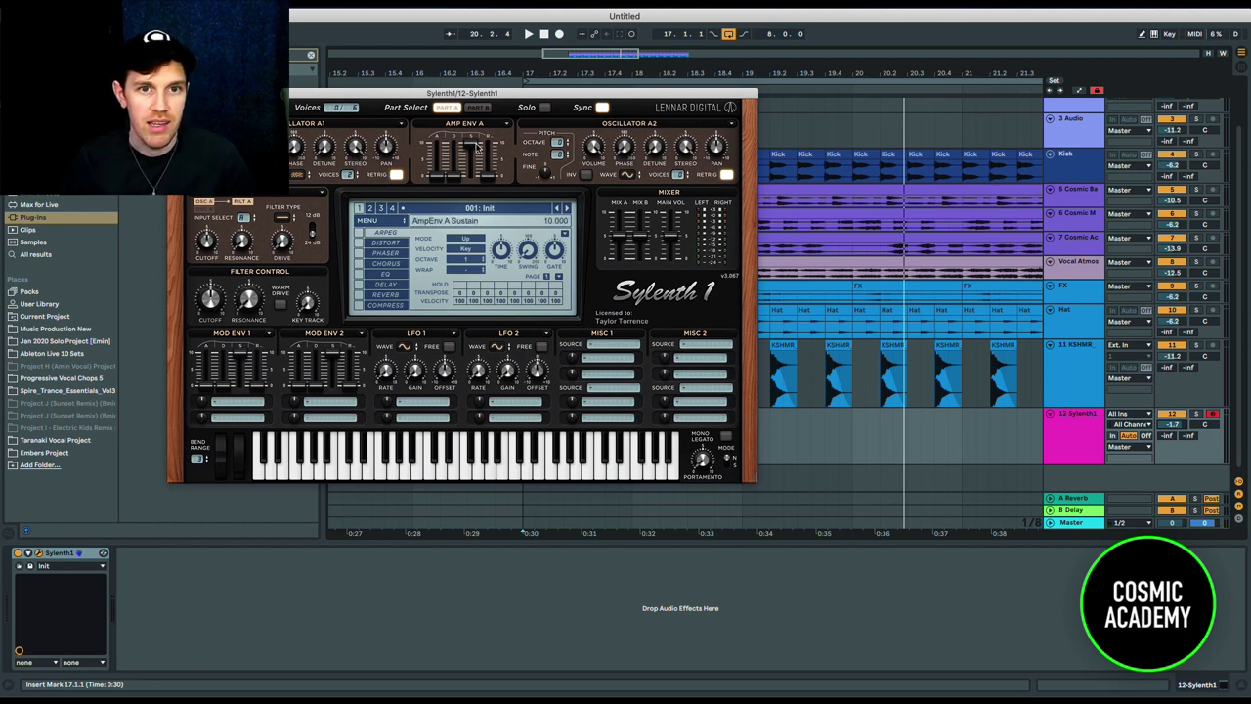
{"action": "left_click", "coordinate": [472, 143]}
{"action": "left_click", "coordinate": [176, 92]}
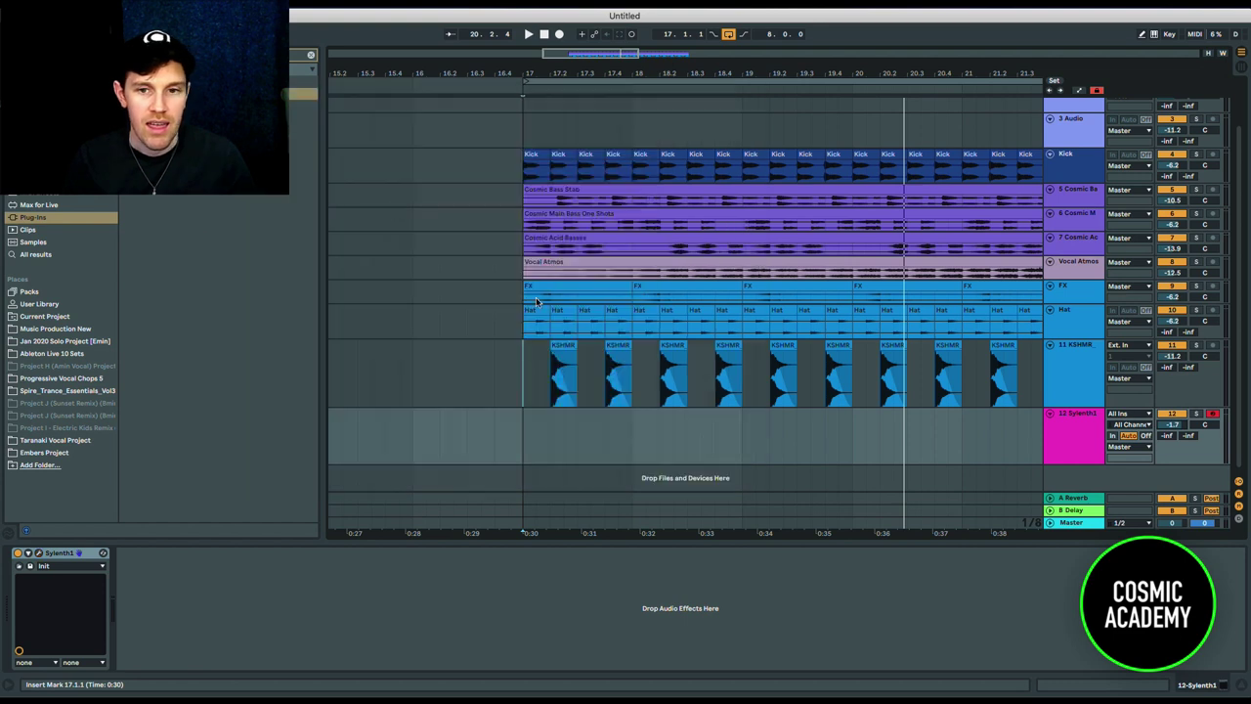
- Create an empty eight-bar MIDI clip on the 12 Sylenth1 track from bar 17 to bar 25
{"action": "scroll", "coordinate": [839, 440], "scroll_direction": "right", "scroll_amount": 5}
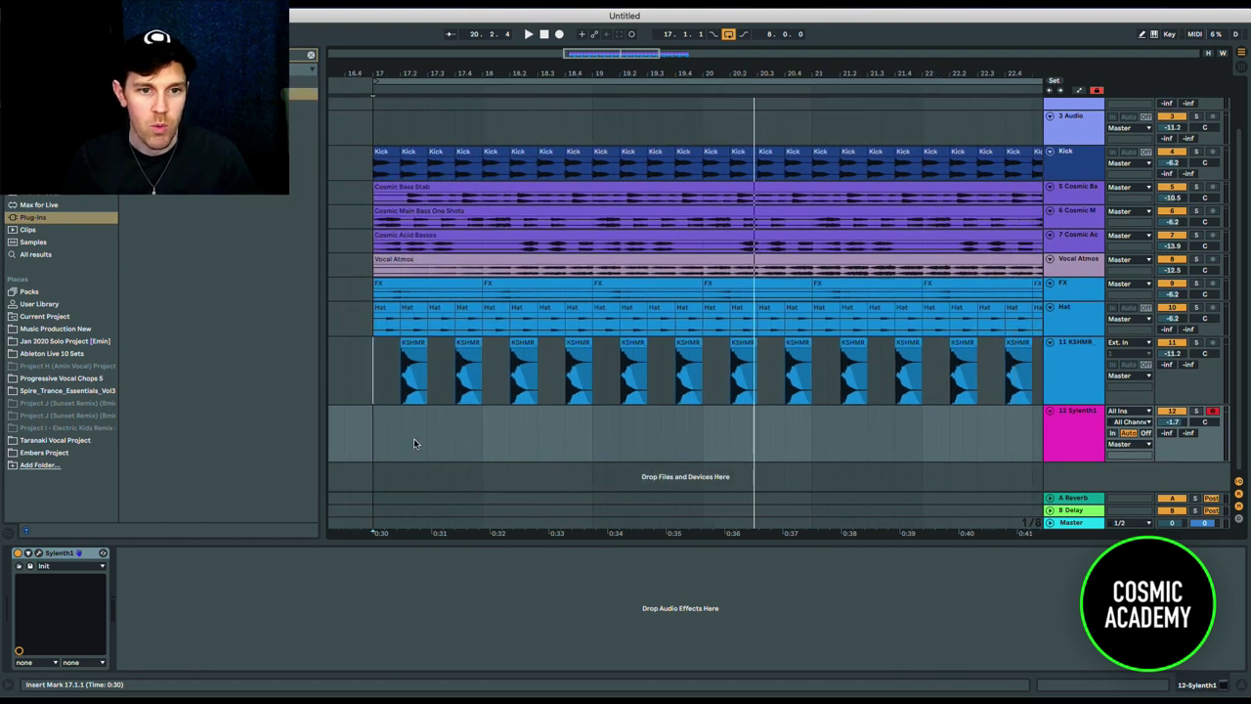
{"action": "left_click_drag", "start_coordinate": [374, 446], "coordinate": [897, 450]}
{"action": "scroll", "coordinate": [898, 450], "scroll_direction": "down", "scroll_amount": 1}
{"action": "scroll", "coordinate": [917, 445], "scroll_direction": "right", "scroll_amount": 3}
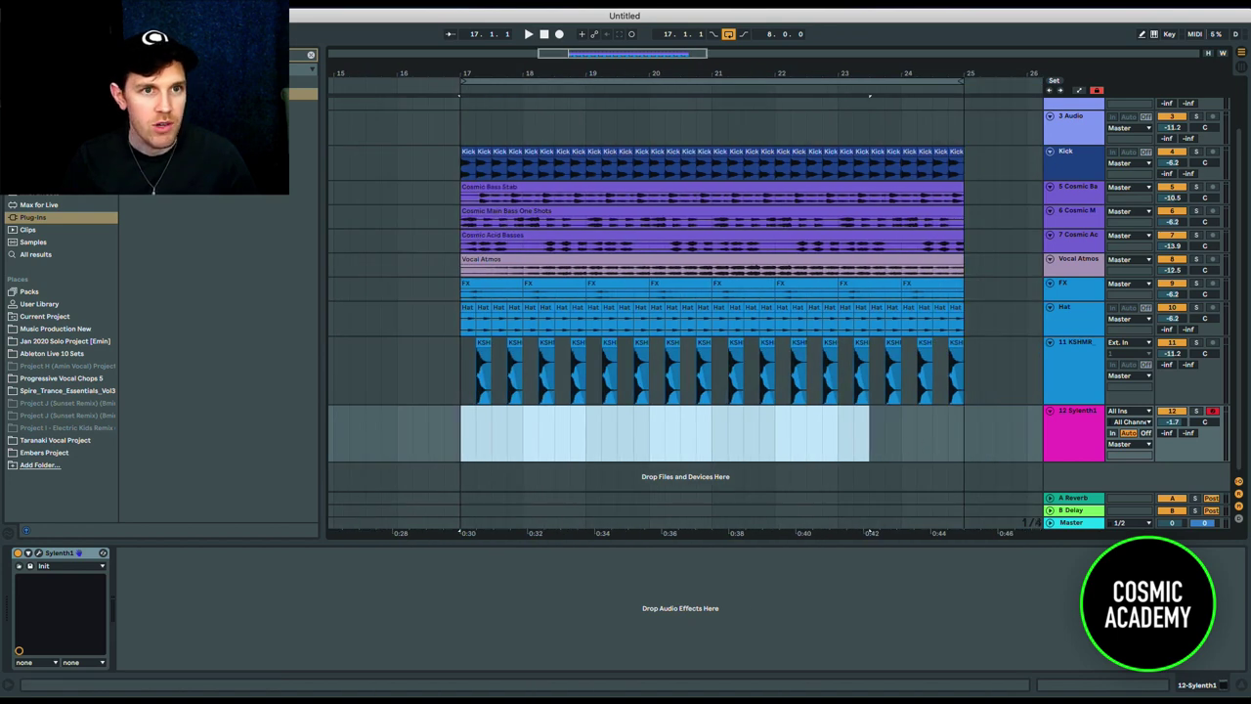
{"action": "left_click", "coordinate": [311, 57]}
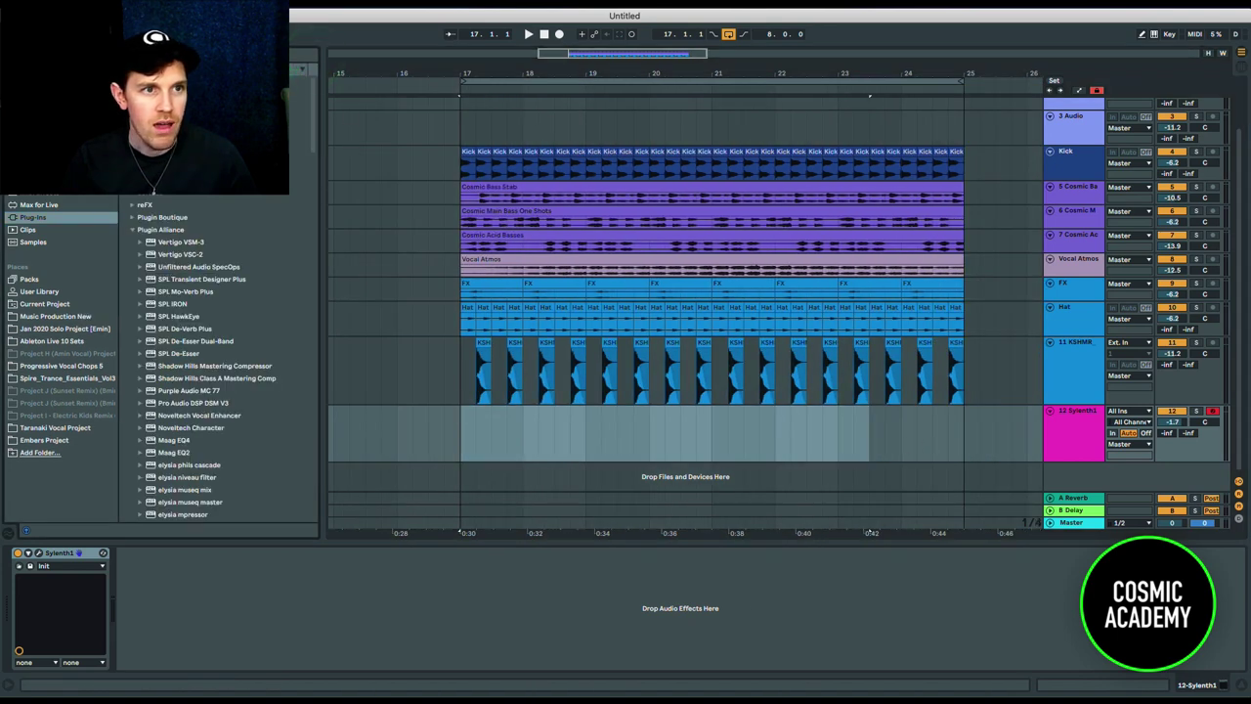
{"action": "left_click_drag", "start_coordinate": [653, 434], "coordinate": [152, 428]}
{"action": "key", "text": "super+shift+m"}
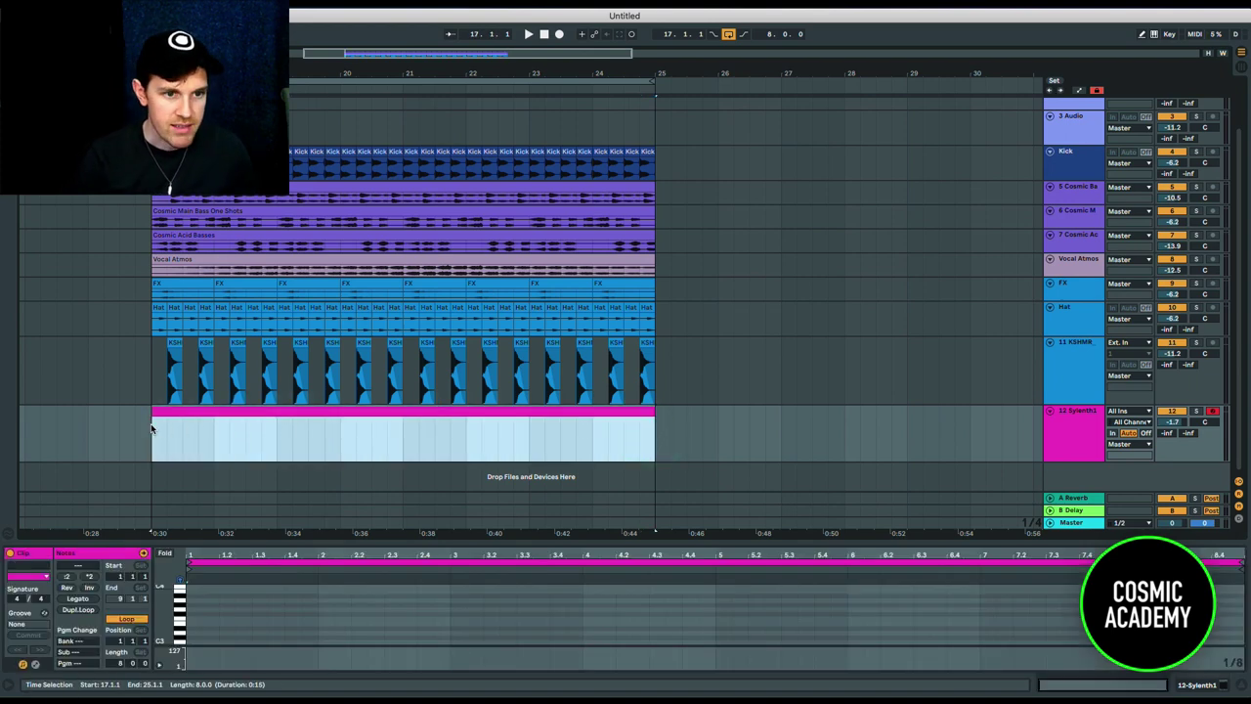
- Add a D#3 note at the start of the Sylenth1 clip and extend it across all eight bars
{"action": "left_click", "coordinate": [191, 627]}
{"action": "scroll", "coordinate": [476, 464], "scroll_direction": "down", "scroll_amount": 3}
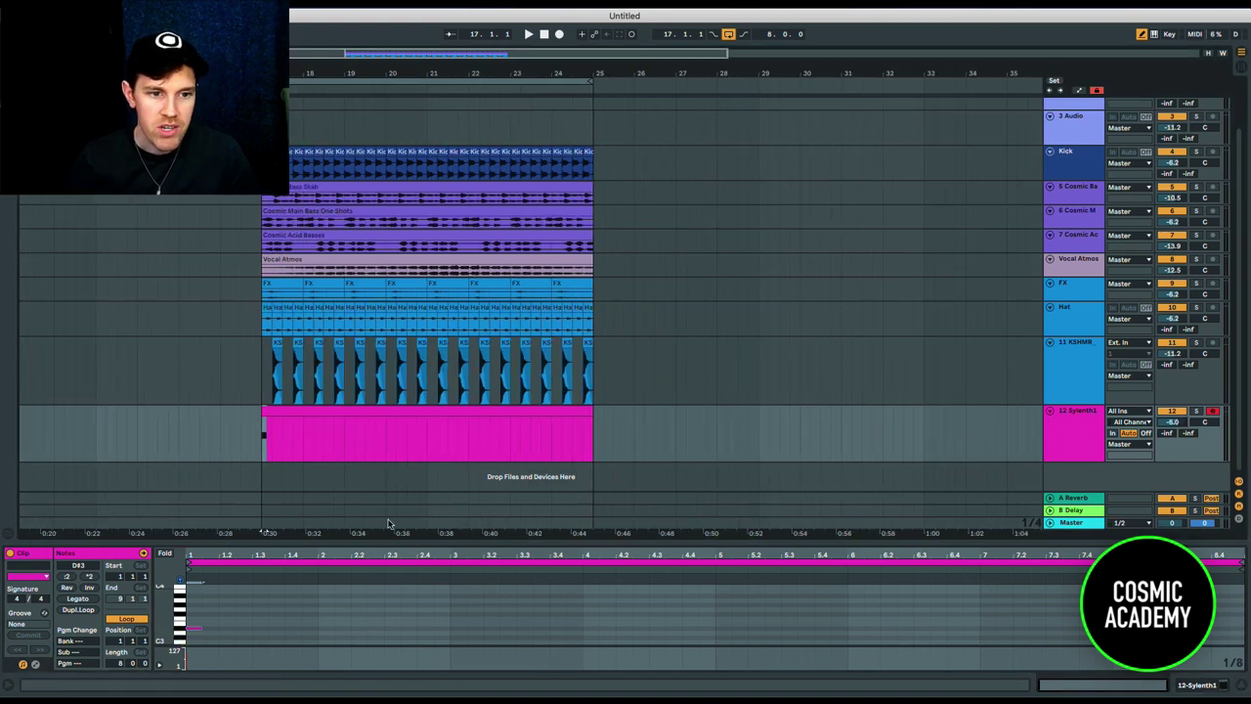
{"action": "left_click_drag", "start_coordinate": [198, 626], "coordinate": [1242, 618]}
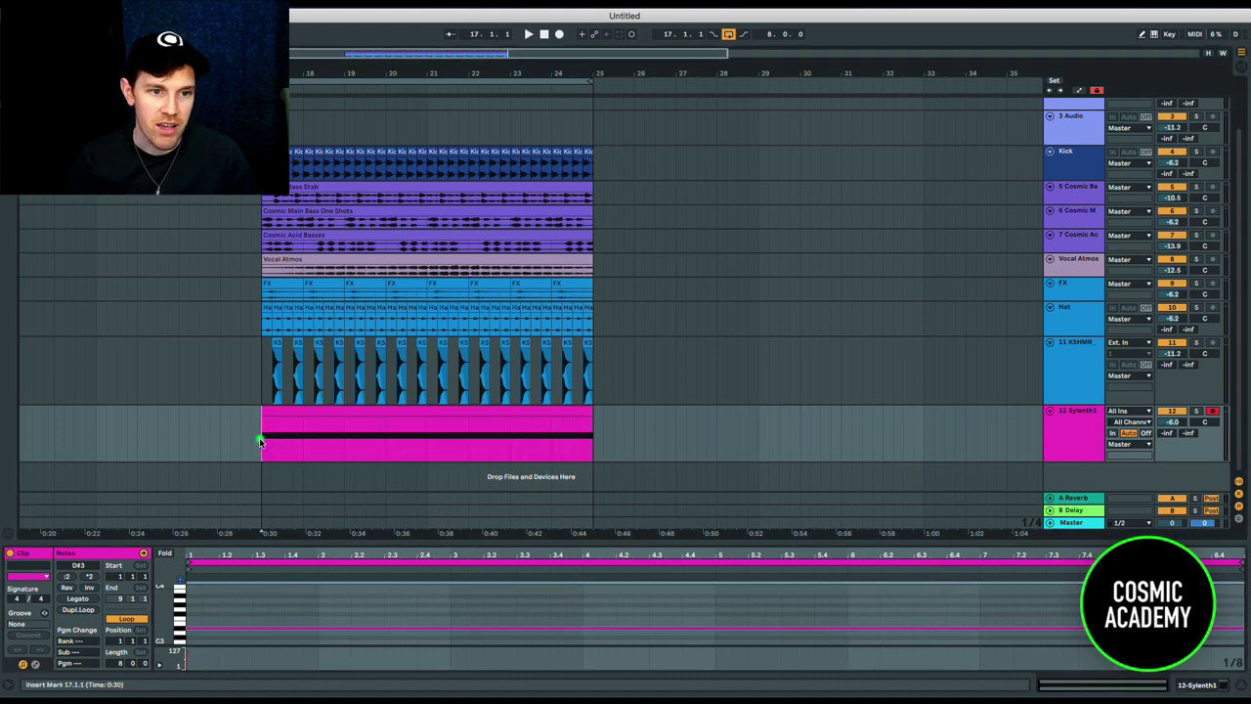
{"action": "left_click", "coordinate": [260, 437]}
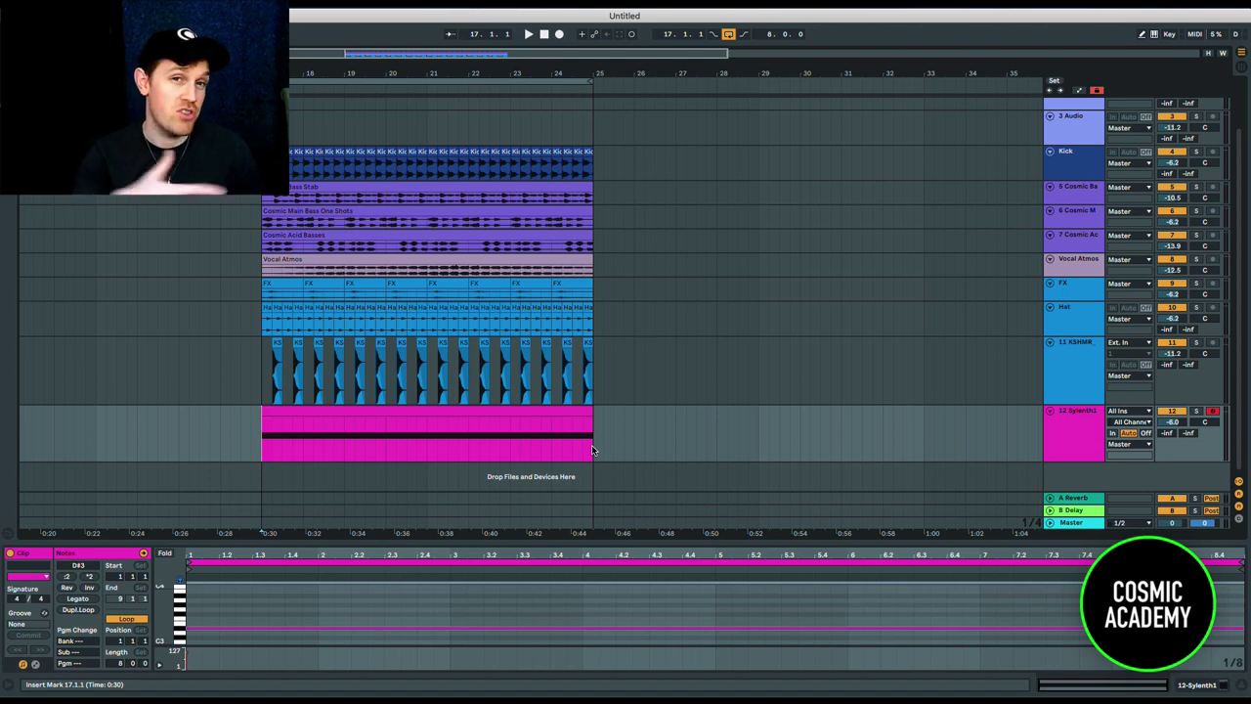
- Find the Gate audio effect in the browser and add it after Sylenth1 in the track's device chain
{"action": "left_click", "coordinate": [1060, 425]}
{"action": "scroll", "coordinate": [316, 439], "scroll_direction": "left", "scroll_amount": 2}
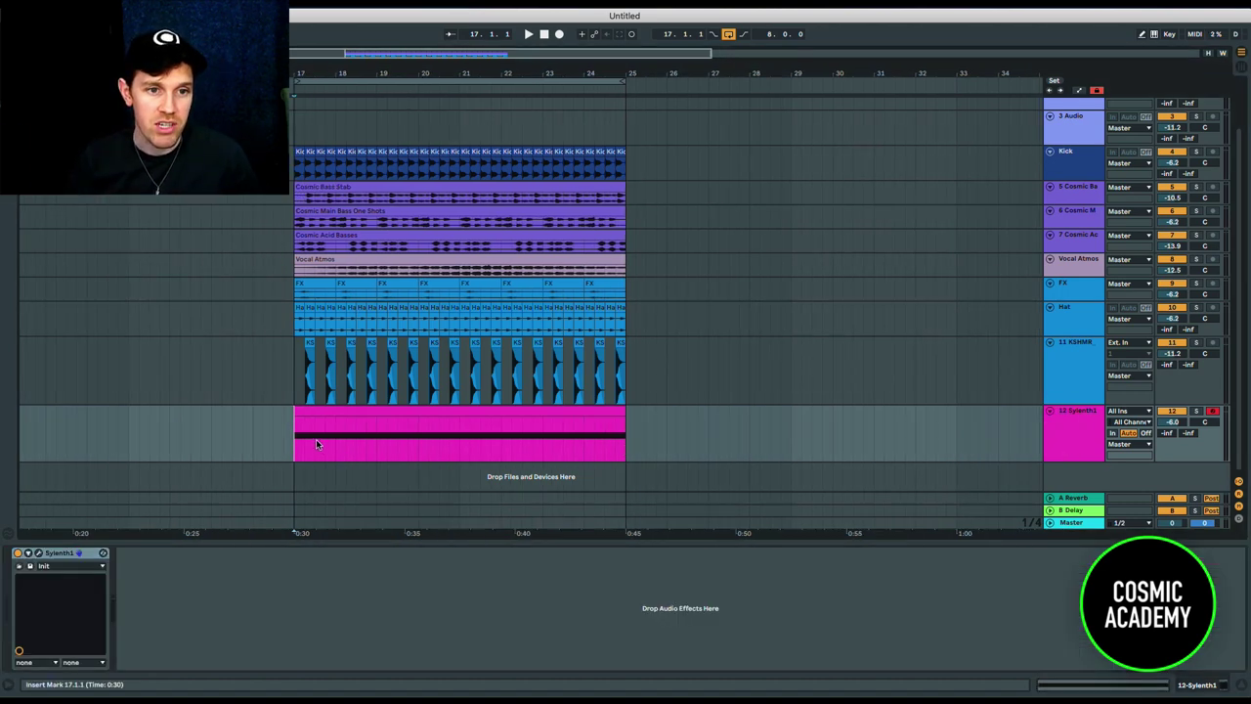
{"action": "scroll", "coordinate": [316, 439], "scroll_direction": "left", "scroll_amount": 6}
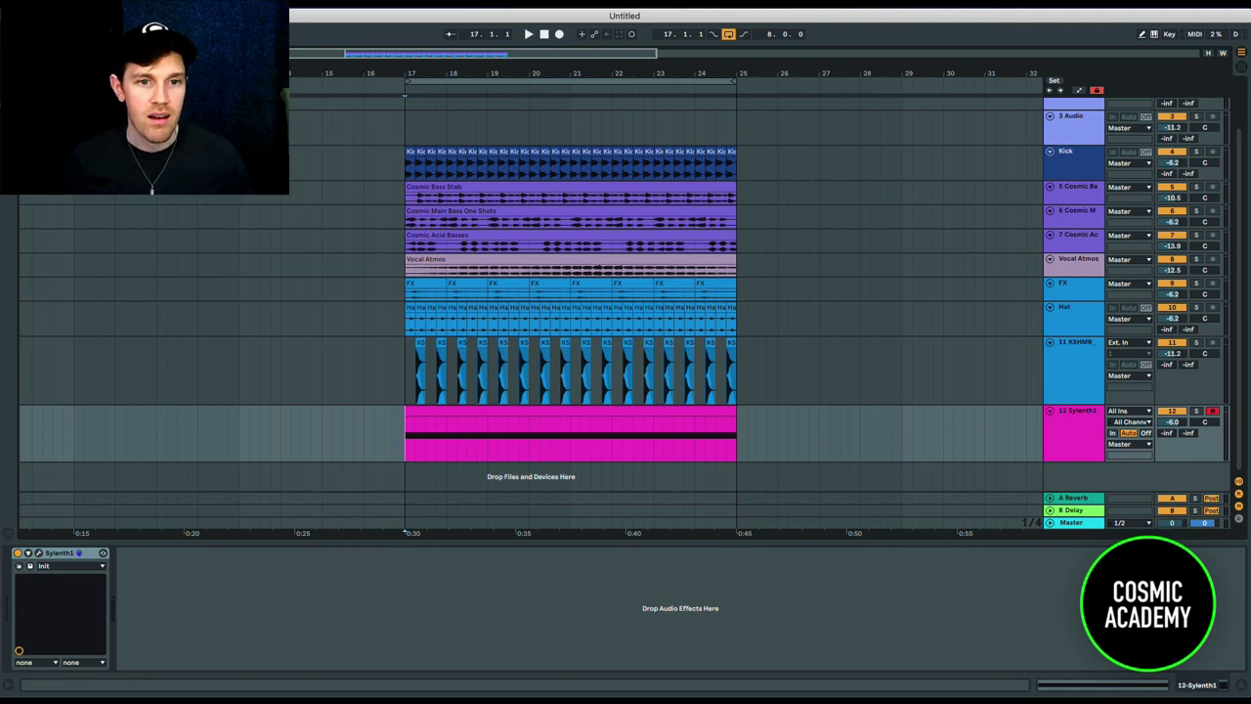
{"action": "key", "text": "super+alt+b"}
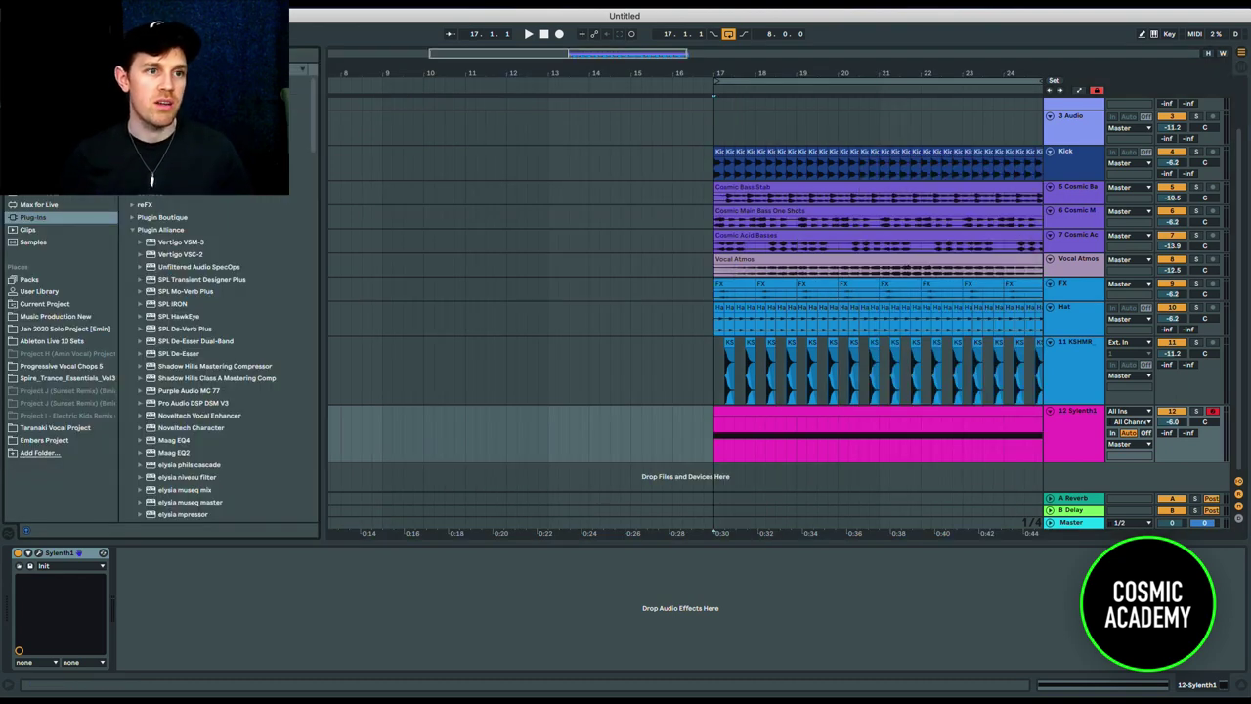
{"action": "left_click", "coordinate": [84, 180]}
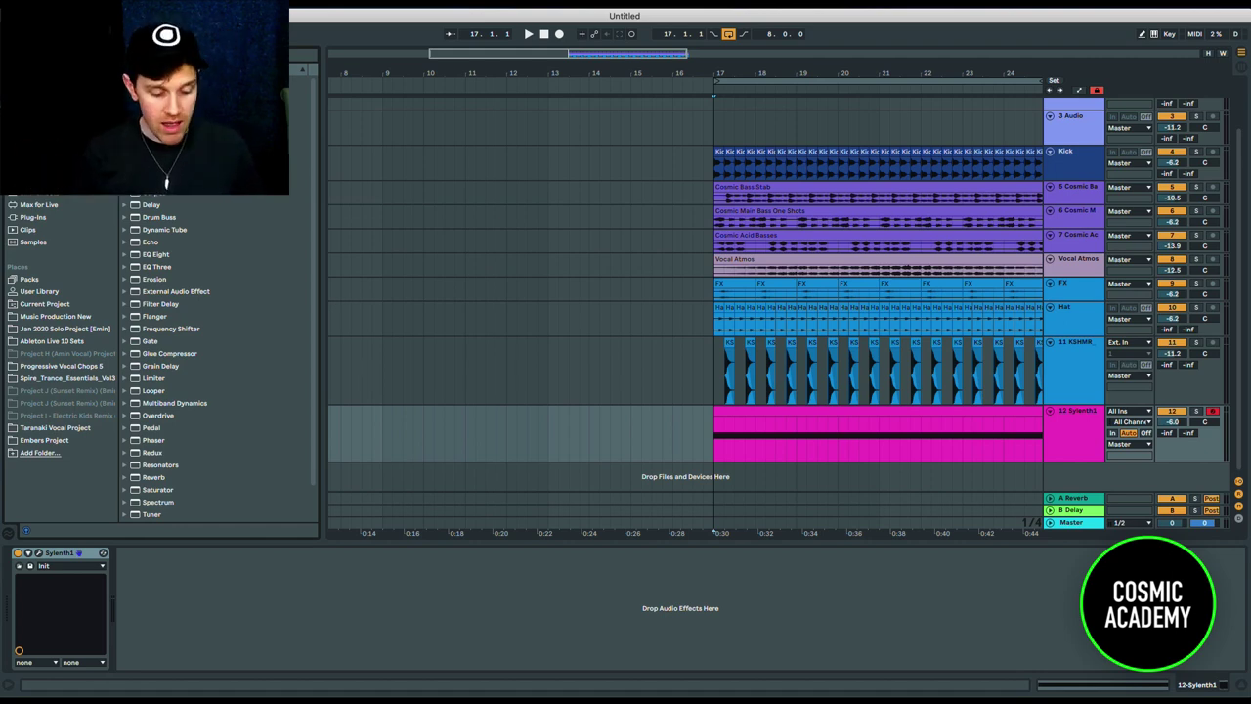
{"action": "key", "text": "super+f"}
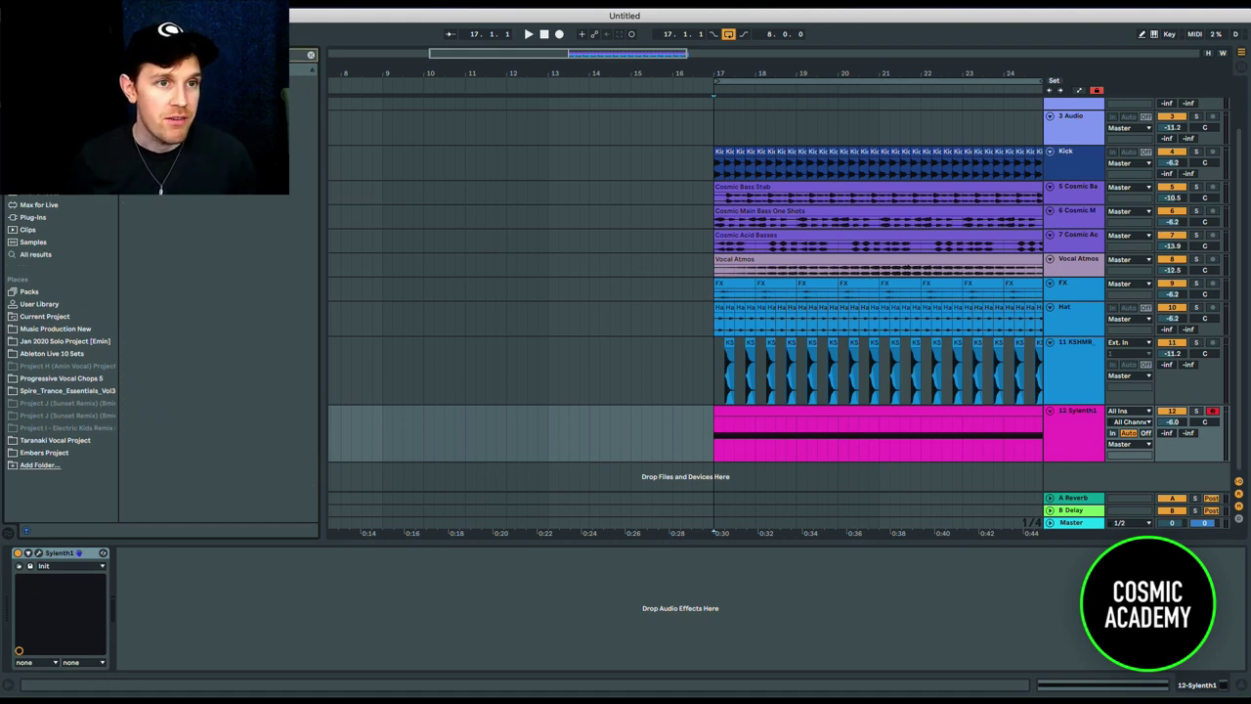
{"action": "left_click_drag", "start_coordinate": [124, 381], "coordinate": [123, 541]}
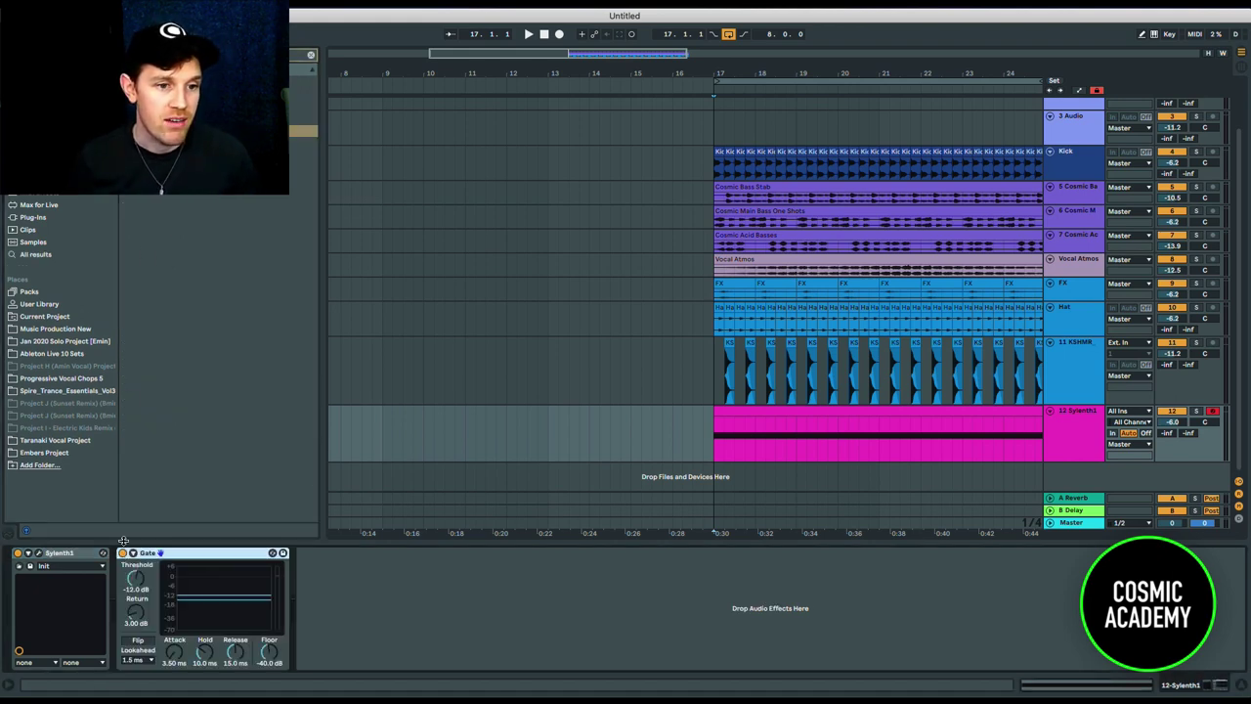
- Enable the Gate's sidechain with 11-KSHMR Hard Snare 04 as its audio source and set the sidechain gain to -2.65 dB
{"action": "scroll", "coordinate": [421, 445], "scroll_direction": "right", "scroll_amount": 5}
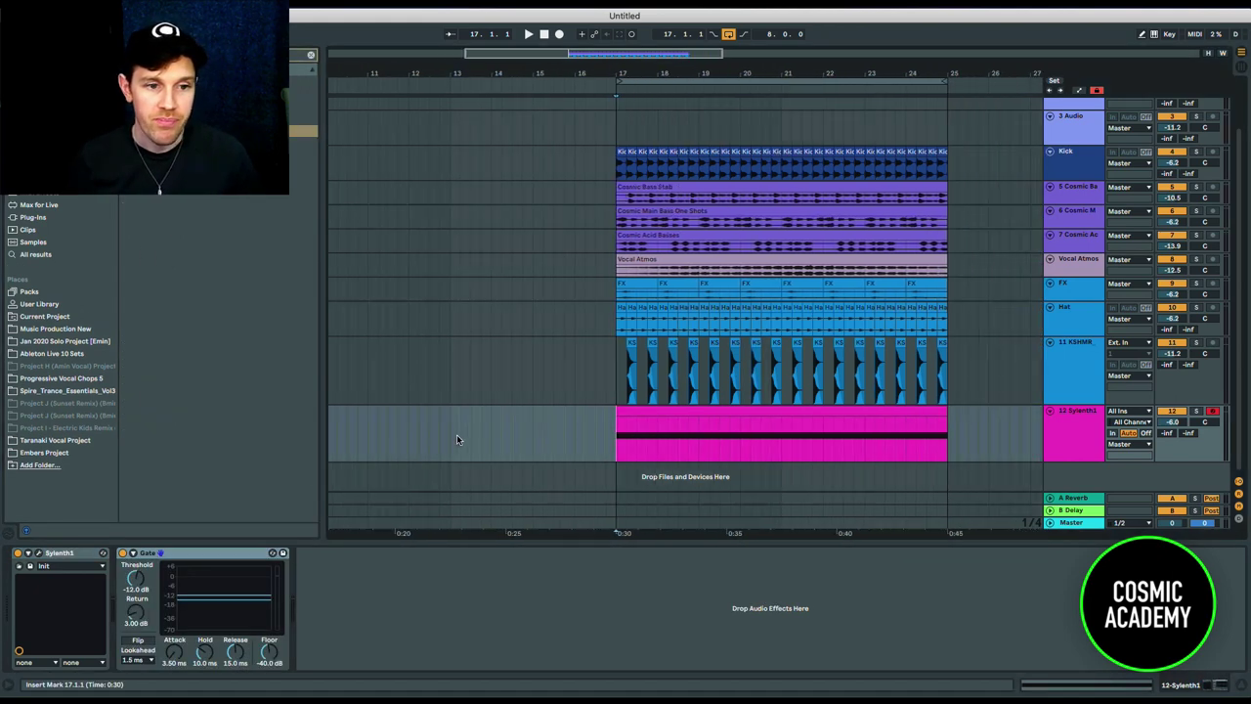
{"action": "left_click", "coordinate": [132, 553]}
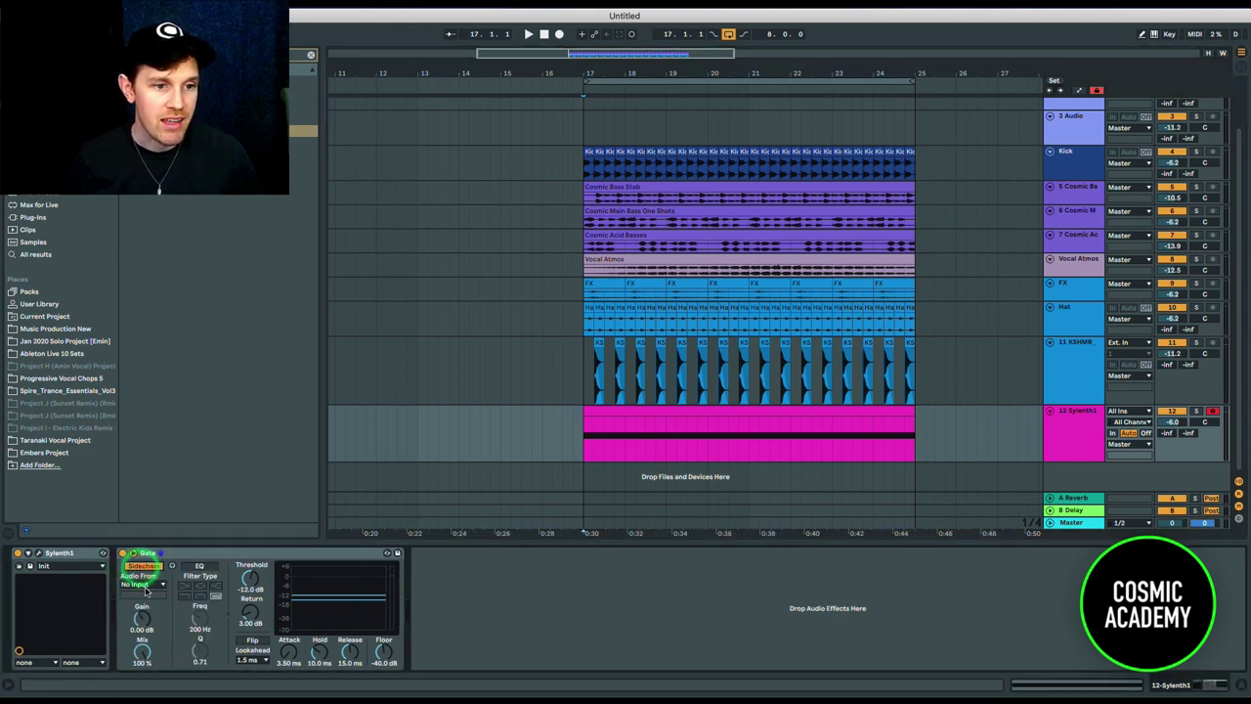
{"action": "left_click", "coordinate": [145, 584]}
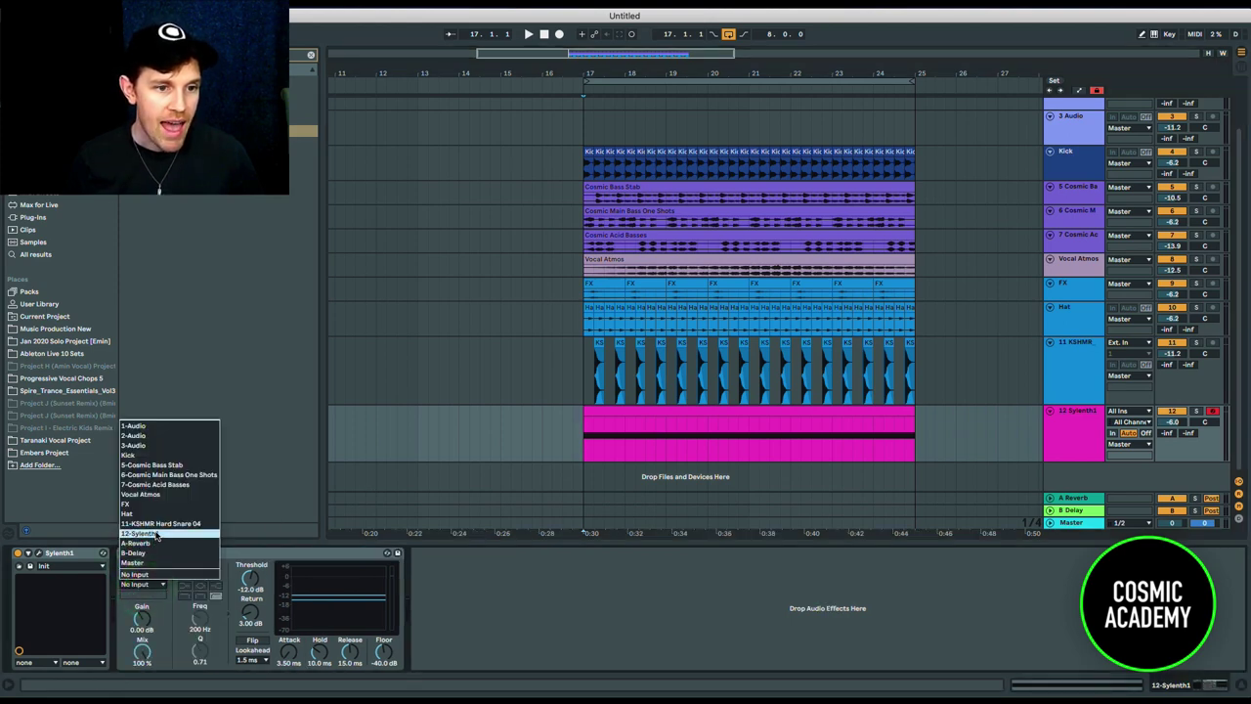
{"action": "left_click", "coordinate": [156, 523]}
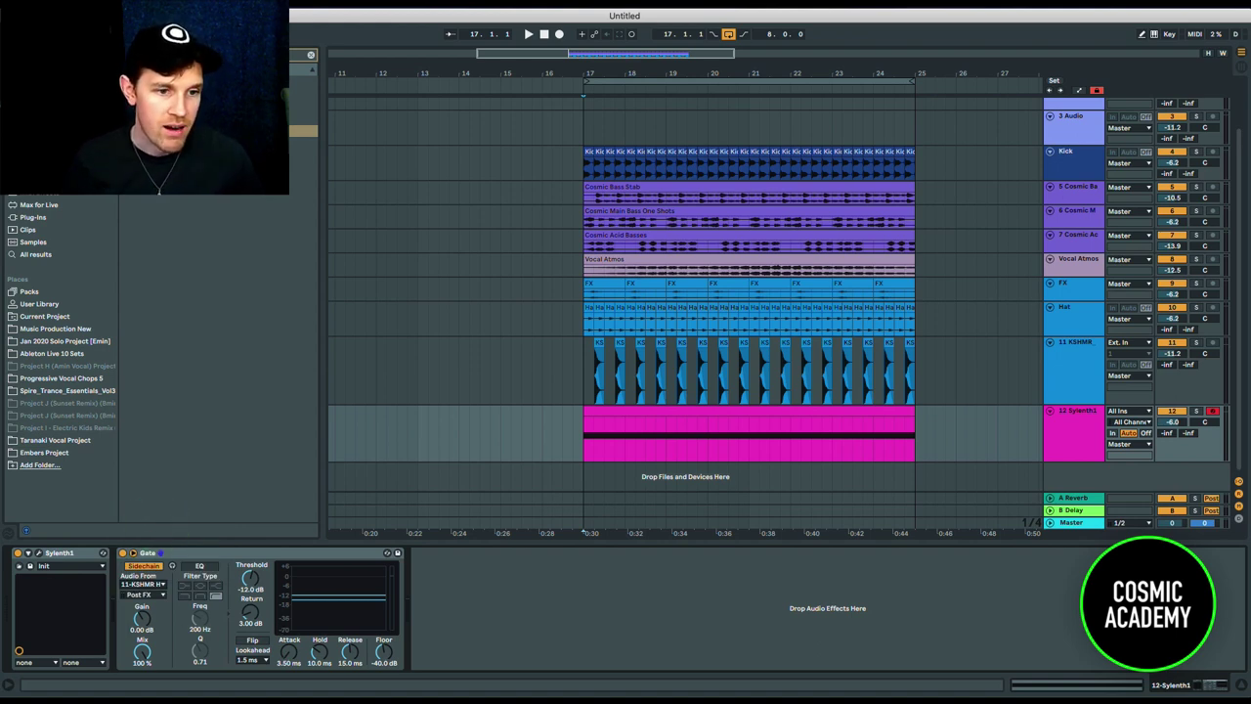
{"action": "left_click_drag", "start_coordinate": [142, 621], "coordinate": [142, 633]}
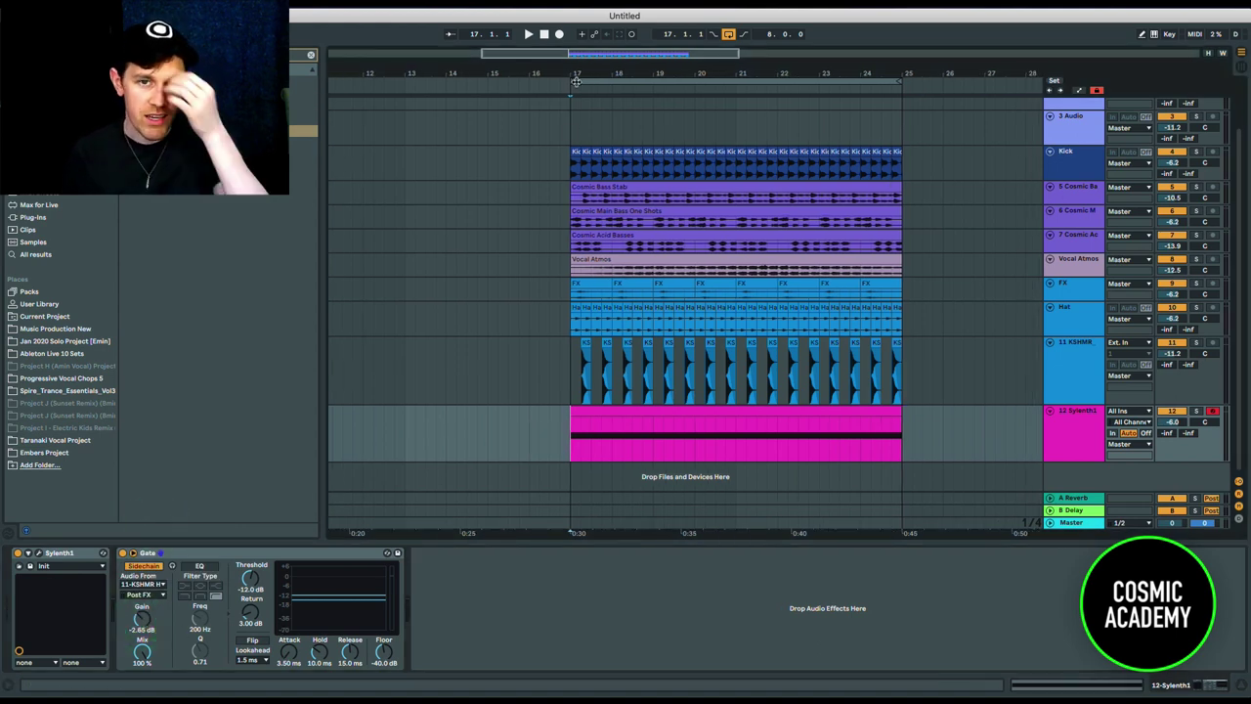
- Set the Gate's sidechain gain to -6.07 dB, its hold to 1.00 ms and its release to 0.10 ms
{"action": "left_click_drag", "start_coordinate": [578, 71], "coordinate": [432, 106]}
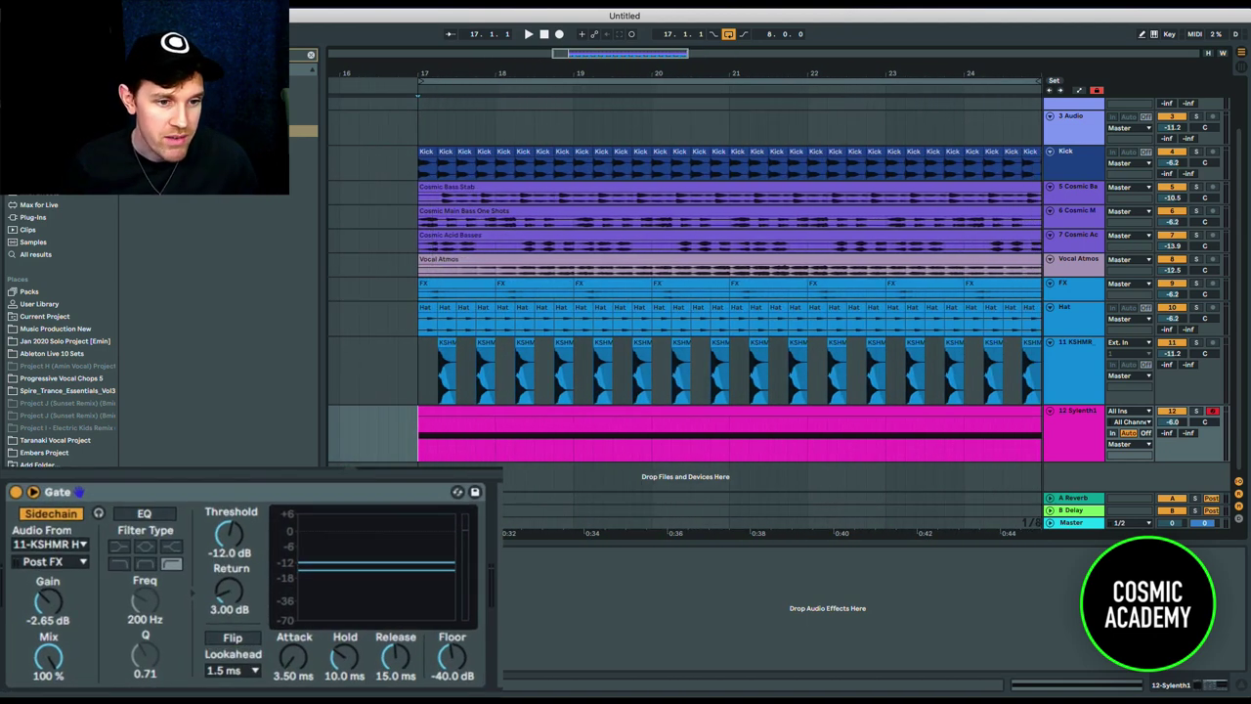
{"action": "left_click_drag", "start_coordinate": [71, 605], "coordinate": [67, 610]}
{"action": "left_click_drag", "start_coordinate": [344, 663], "coordinate": [383, 685]}
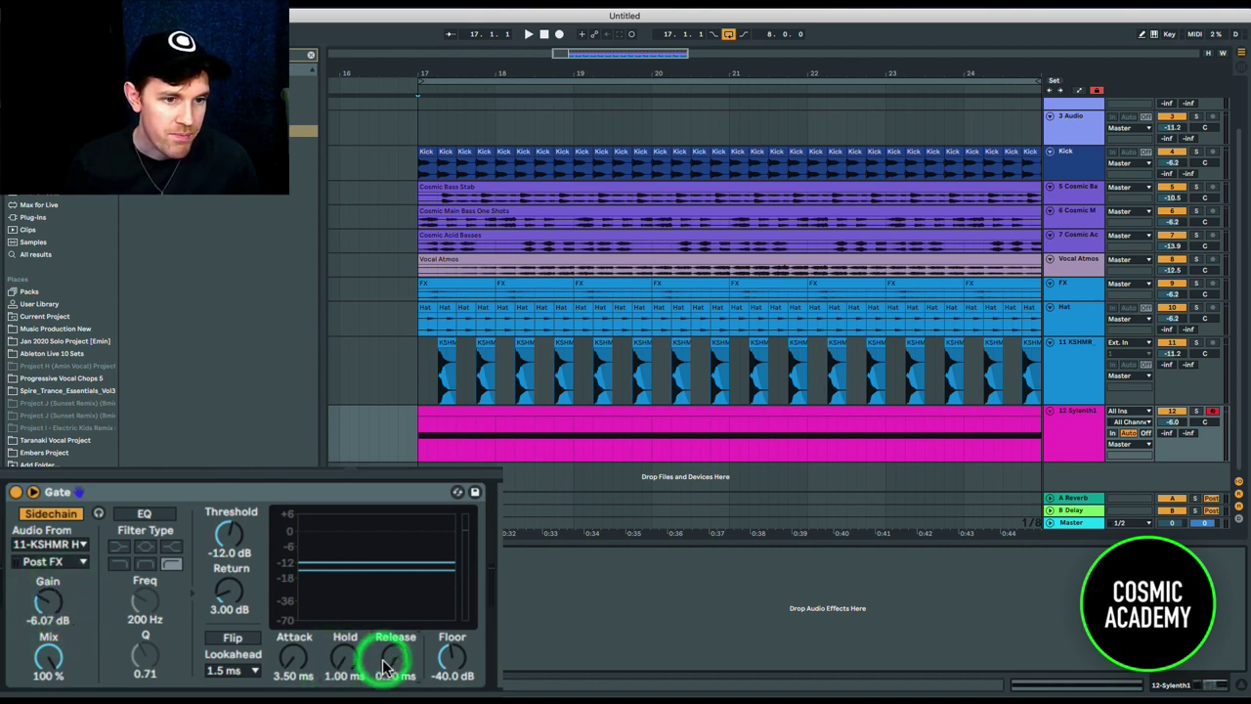
{"action": "scroll", "coordinate": [534, 428], "scroll_direction": "right", "scroll_amount": 2}
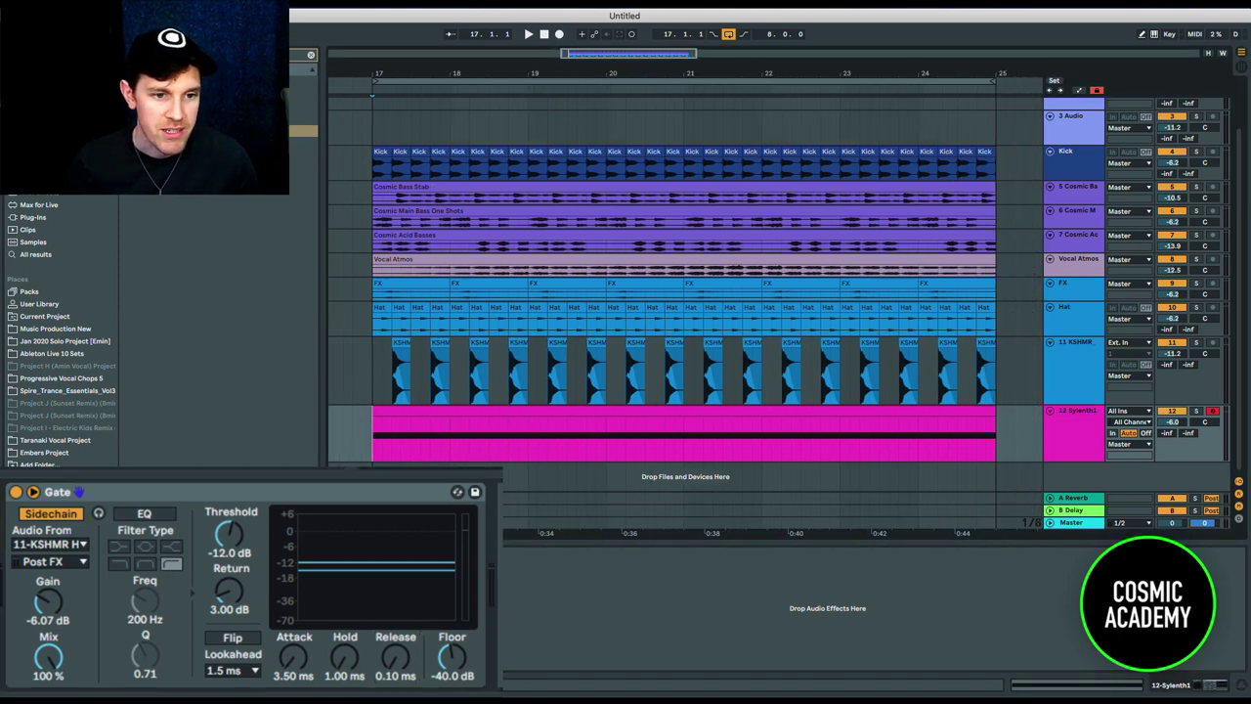
- While auditioning the loop, tune the Gate's threshold to -10.2 dB and its return to 2.67 dB
{"action": "key", "text": "space"}
{"action": "left_click_drag", "start_coordinate": [228, 536], "coordinate": [228, 554]}
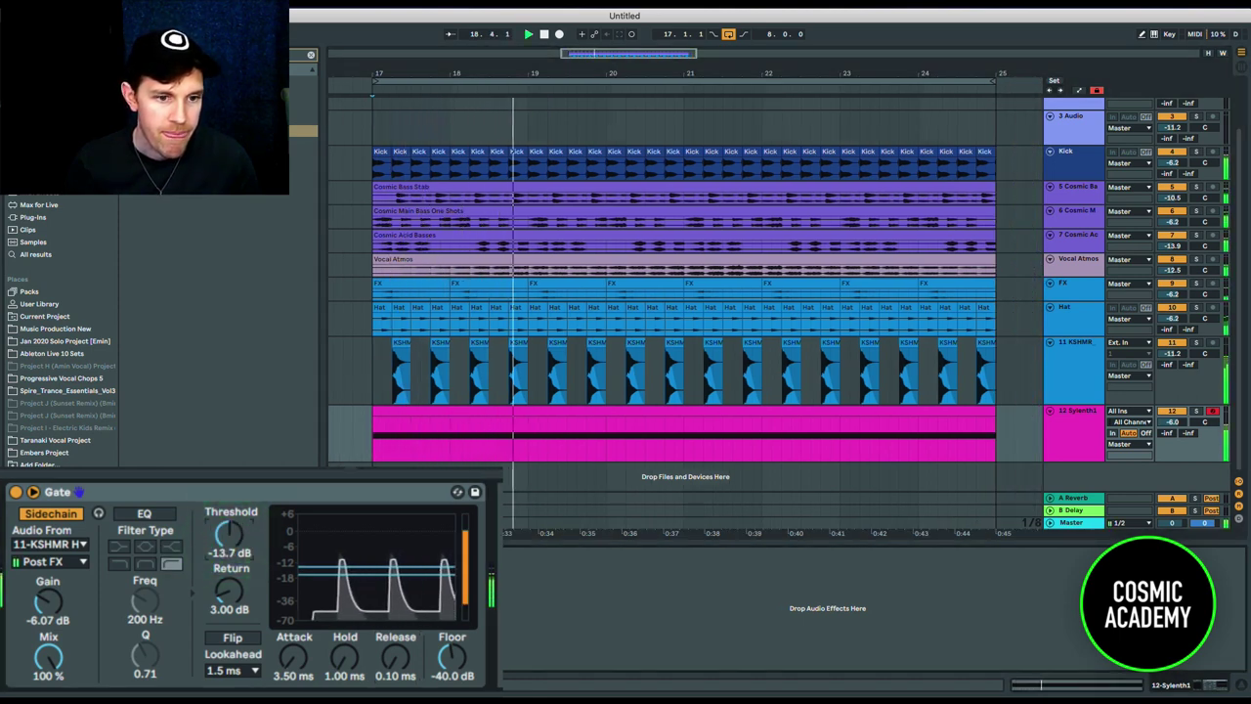
{"action": "mouse_move", "coordinate": [224, 596]}
{"action": "left_mouse_down"}
{"action": "mouse_move", "coordinate": [224, 582]}
{"action": "mouse_move", "coordinate": [224, 603]}
{"action": "left_mouse_up"}
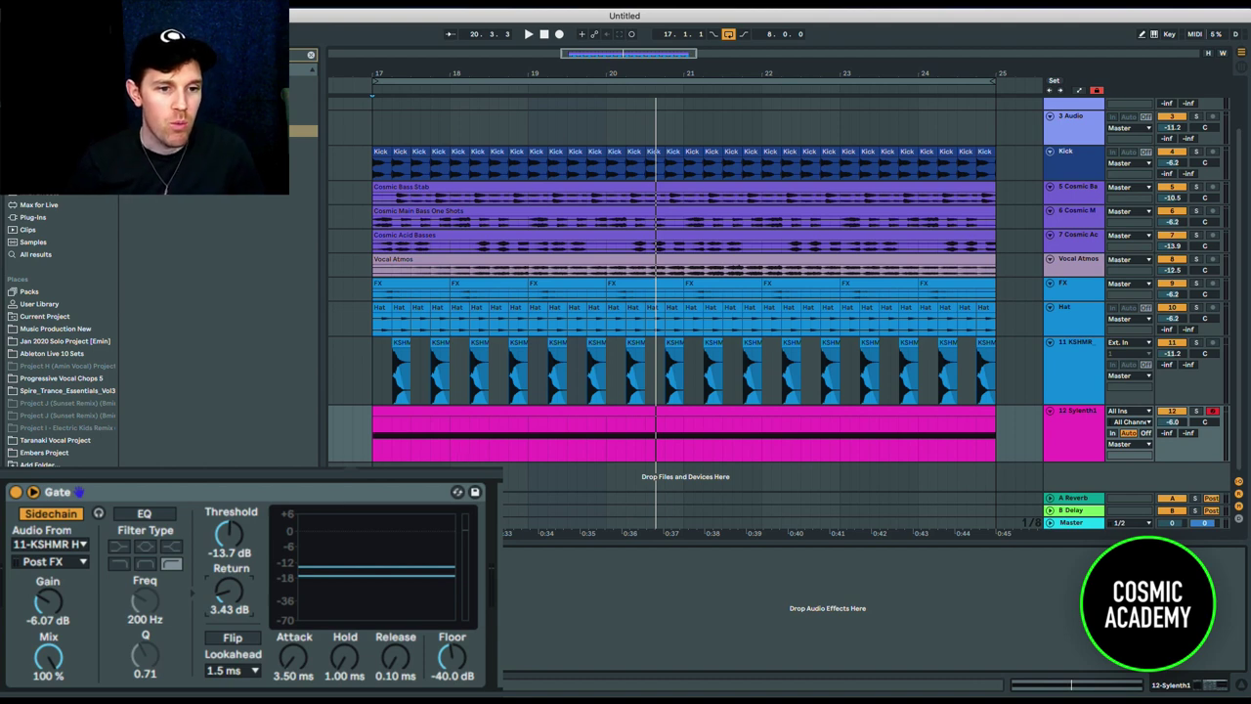
{"action": "key", "text": "space"}
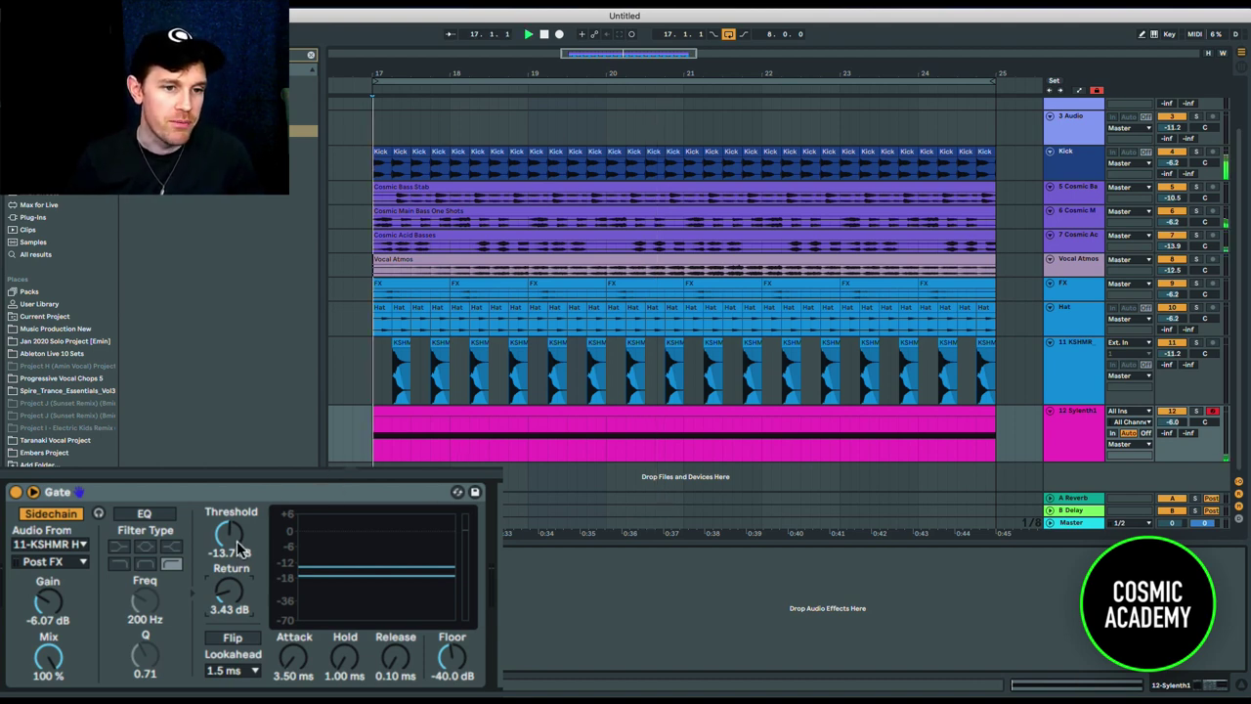
{"action": "mouse_move", "coordinate": [242, 553]}
{"action": "left_mouse_down"}
{"action": "mouse_move", "coordinate": [241, 524]}
{"action": "mouse_move", "coordinate": [241, 597]}
{"action": "mouse_move", "coordinate": [241, 535]}
{"action": "mouse_move", "coordinate": [242, 545]}
{"action": "left_mouse_up"}
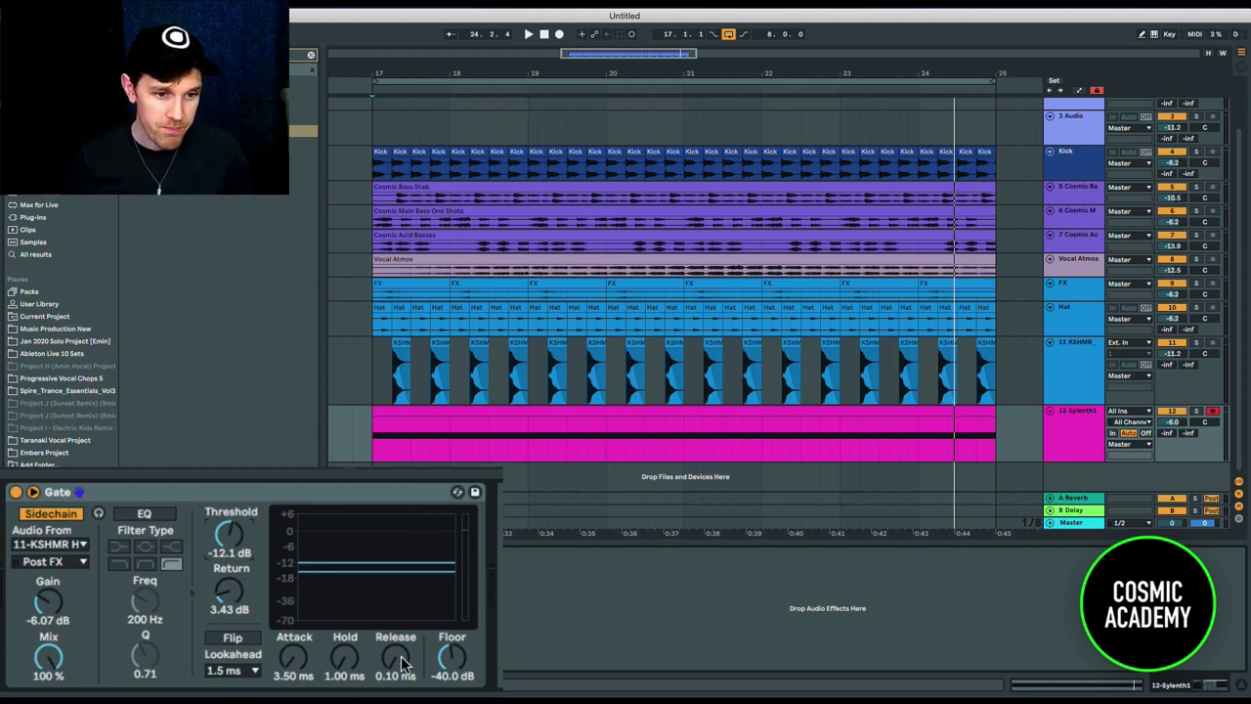
{"action": "key", "text": "space"}
{"action": "mouse_move", "coordinate": [228, 590]}
{"action": "left_mouse_down"}
{"action": "mouse_move", "coordinate": [229, 578]}
{"action": "mouse_move", "coordinate": [224, 606]}
{"action": "left_mouse_up"}
{"action": "left_click_drag", "start_coordinate": [228, 539], "coordinate": [229, 526]}
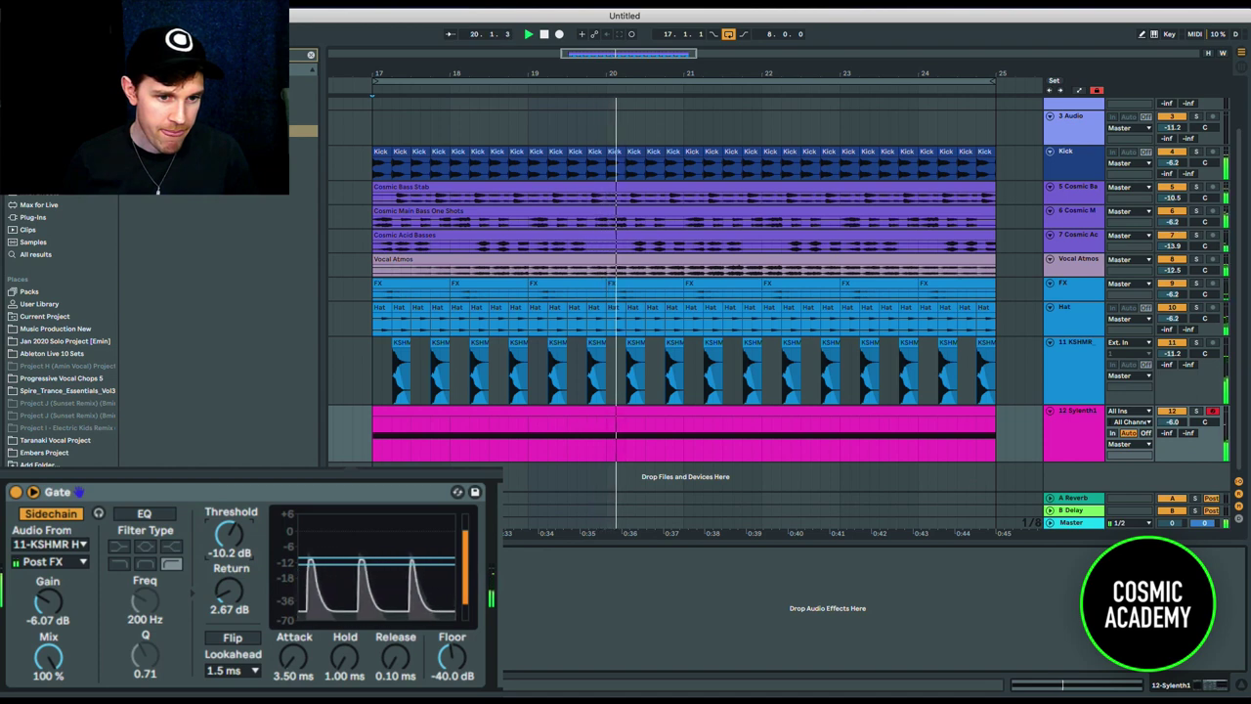
- Keep the Gate's hold at 1.00 ms and set its release to 1.97 ms while auditioning the loop
{"action": "mouse_move", "coordinate": [344, 659]}
{"action": "left_mouse_down"}
{"action": "mouse_move", "coordinate": [344, 640]}
{"action": "mouse_move", "coordinate": [342, 661]}
{"action": "left_mouse_up"}
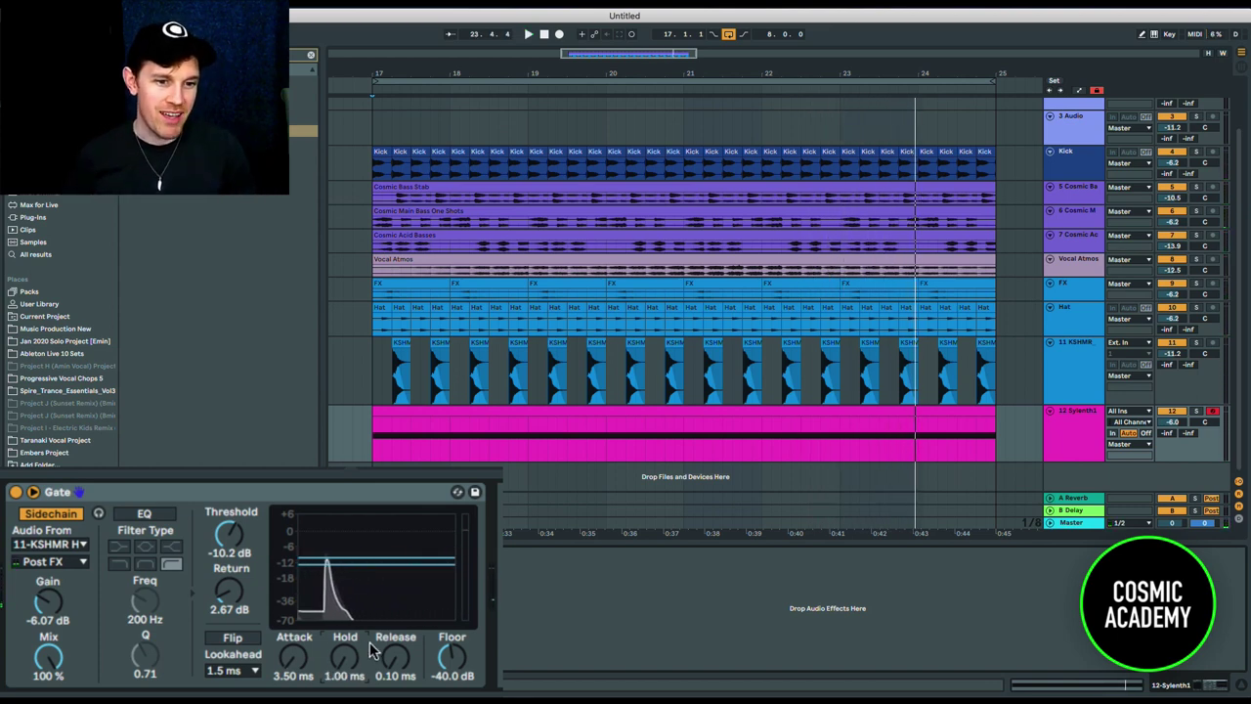
{"action": "key", "text": "space"}
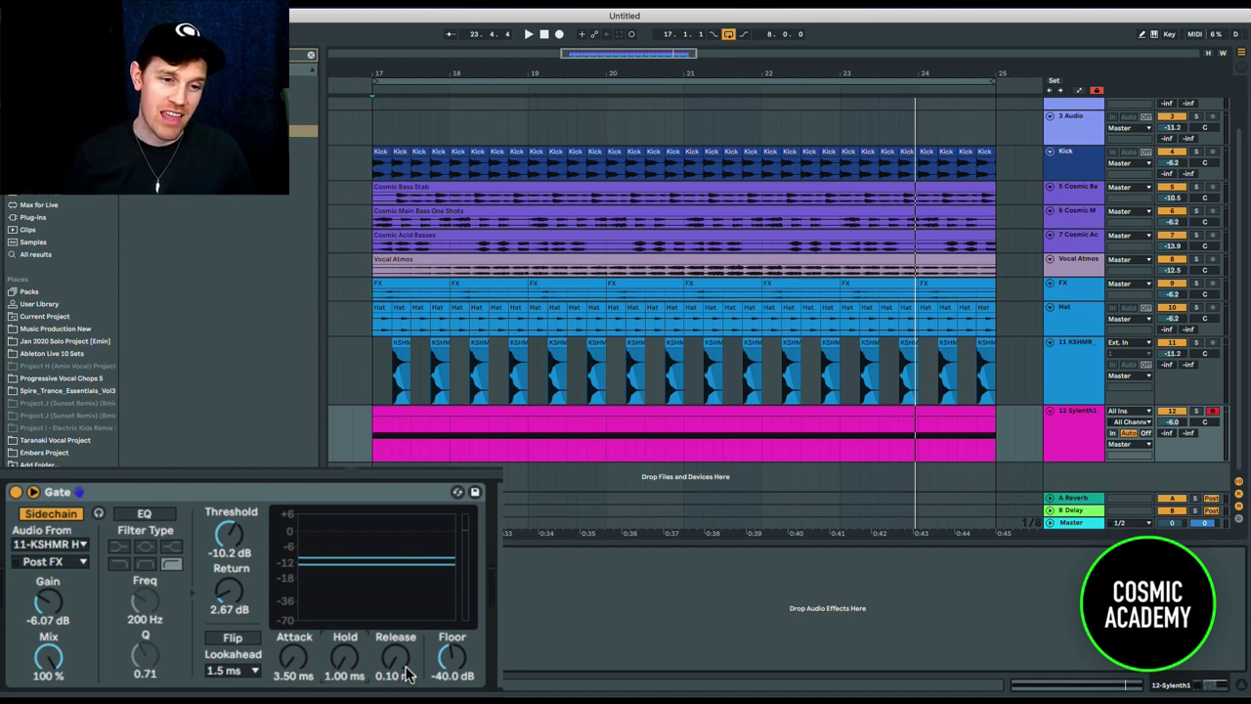
{"action": "key", "text": "space"}
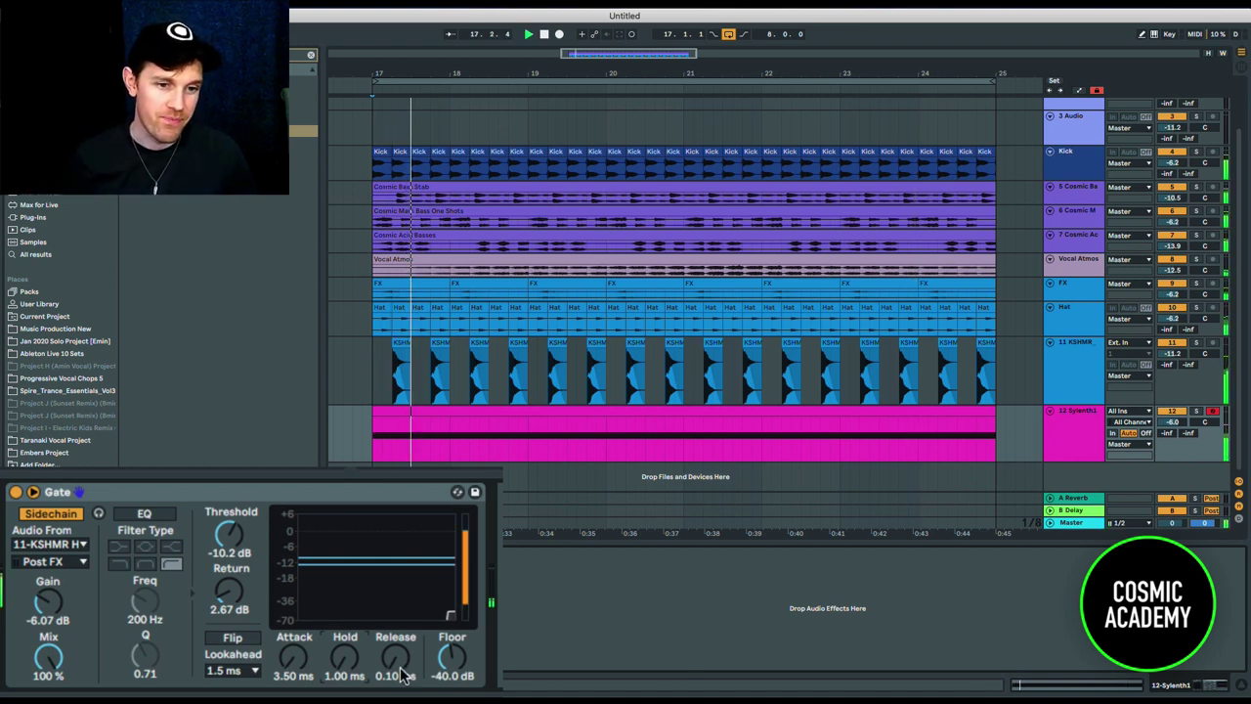
{"action": "mouse_move", "coordinate": [408, 674]}
{"action": "left_mouse_down"}
{"action": "mouse_move", "coordinate": [408, 694]}
{"action": "mouse_move", "coordinate": [400, 625]}
{"action": "mouse_move", "coordinate": [395, 672]}
{"action": "left_mouse_up"}
{"action": "key", "text": "space"}
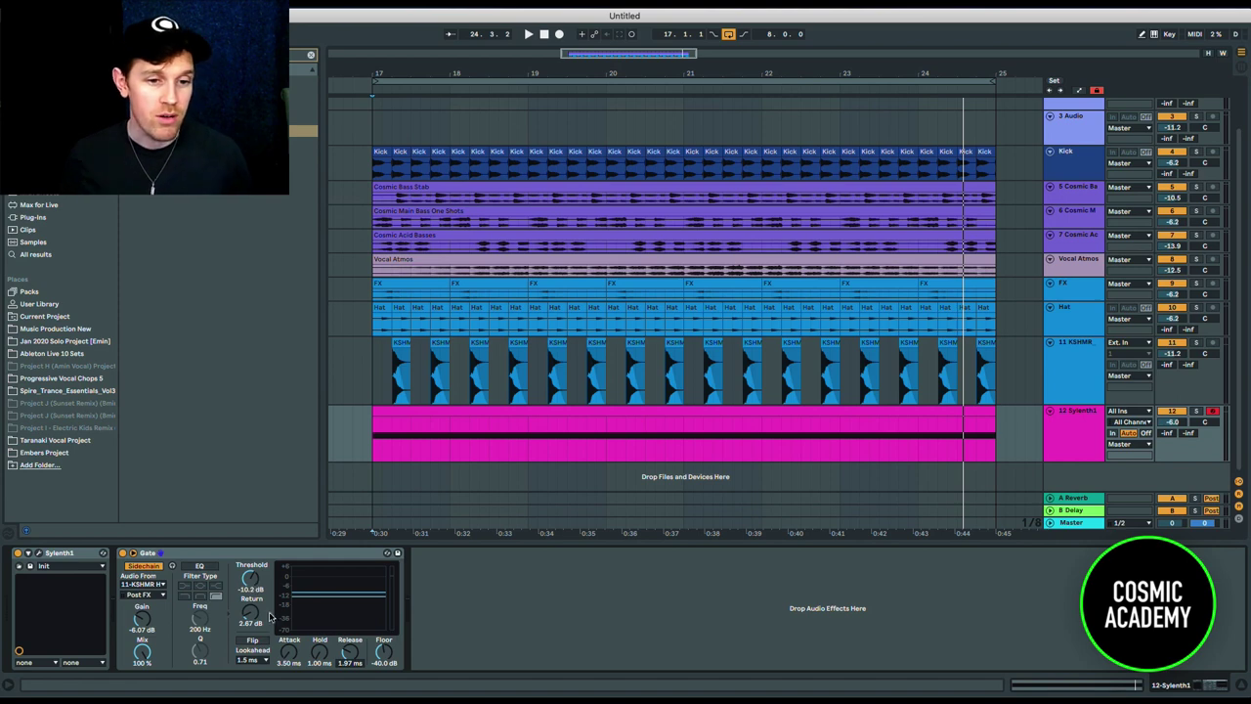
{"action": "left_click", "coordinate": [428, 641]}
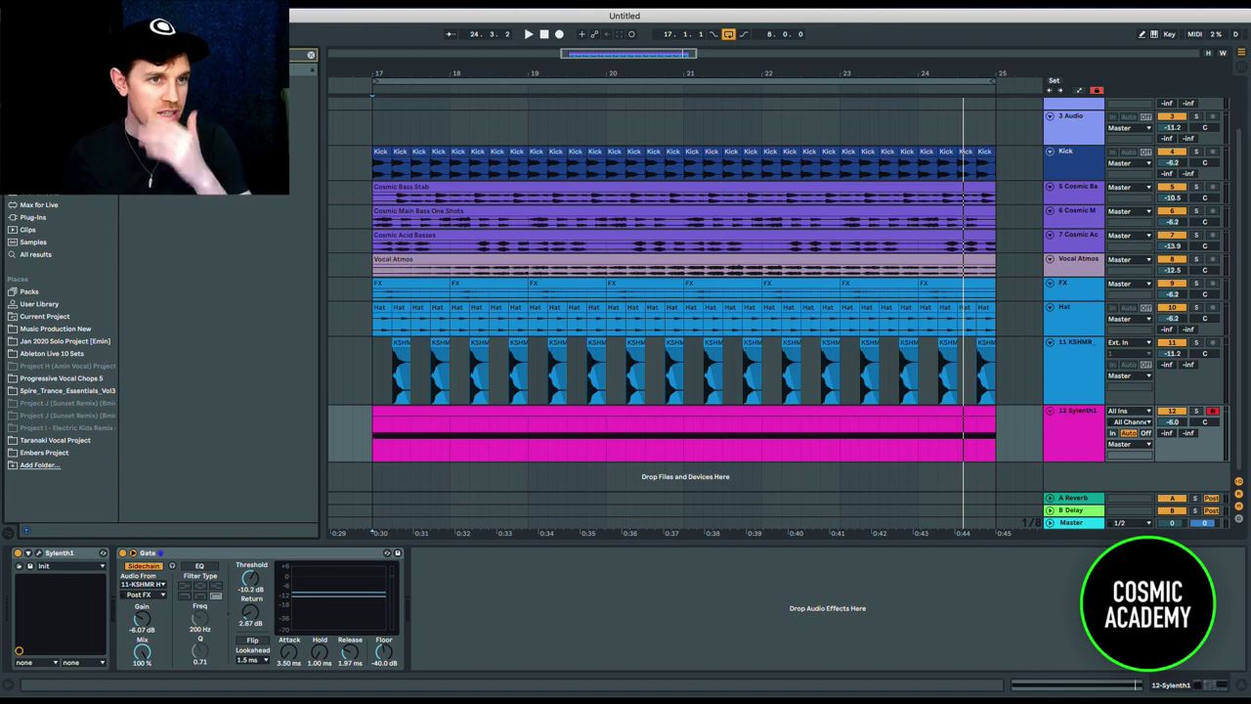
{"action": "left_click_drag", "start_coordinate": [298, 93], "coordinate": [425, 583]}
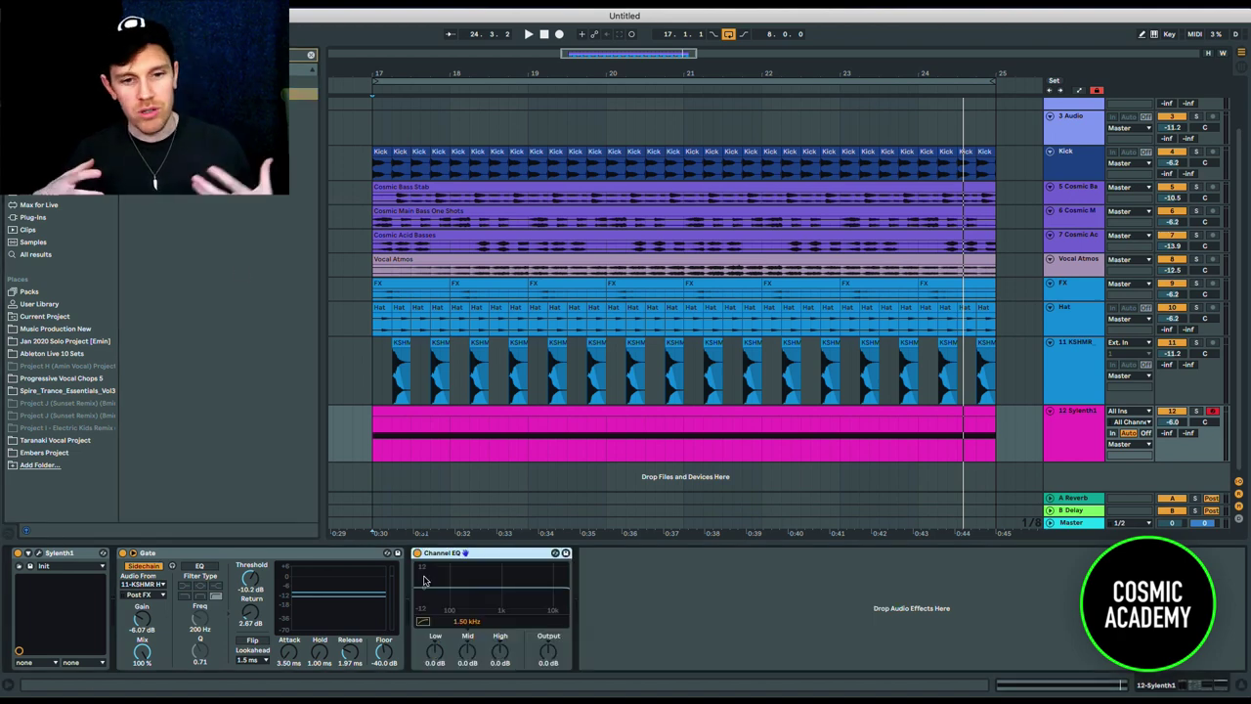
{"action": "left_click", "coordinate": [479, 554]}
{"action": "key", "text": "Delete"}
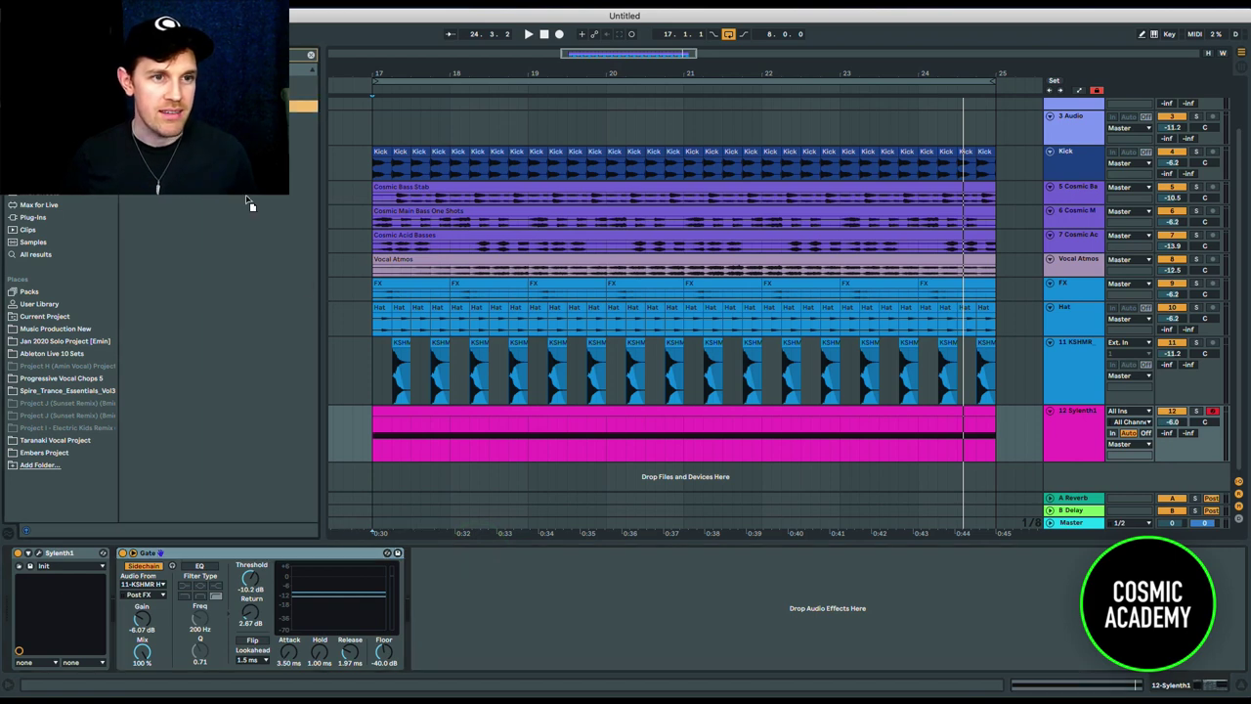
- Add EQ Eight after the Gate, low-cut the noise at 1.28 kHz with Q 0.58 and slightly boost the highs
{"action": "left_click_drag", "start_coordinate": [251, 201], "coordinate": [583, 612]}
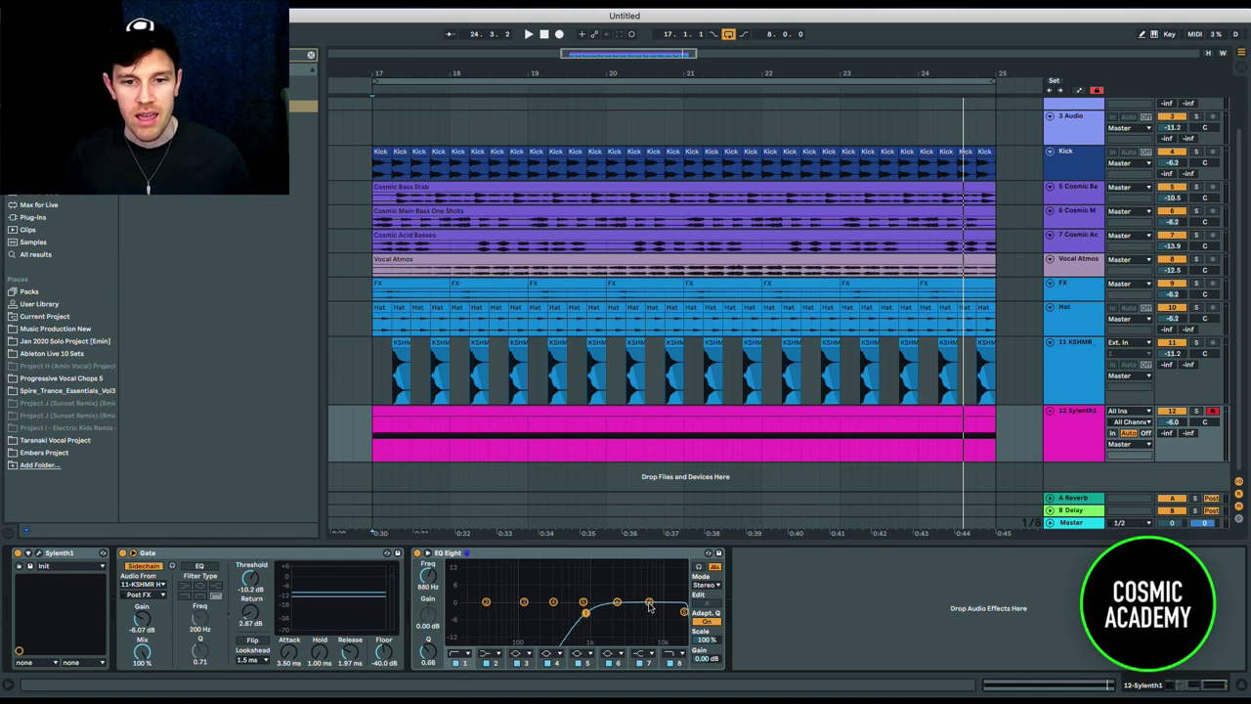
{"action": "left_click_drag", "start_coordinate": [649, 603], "coordinate": [598, 613]}
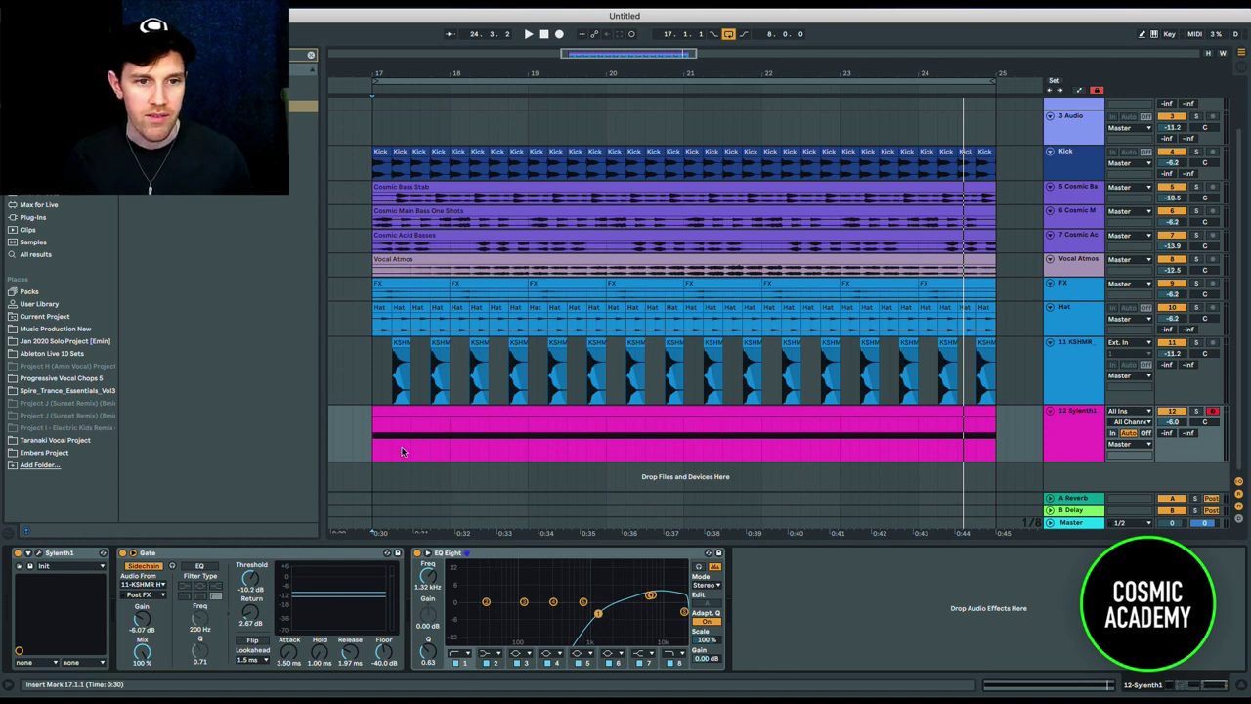
{"action": "key", "text": "space"}
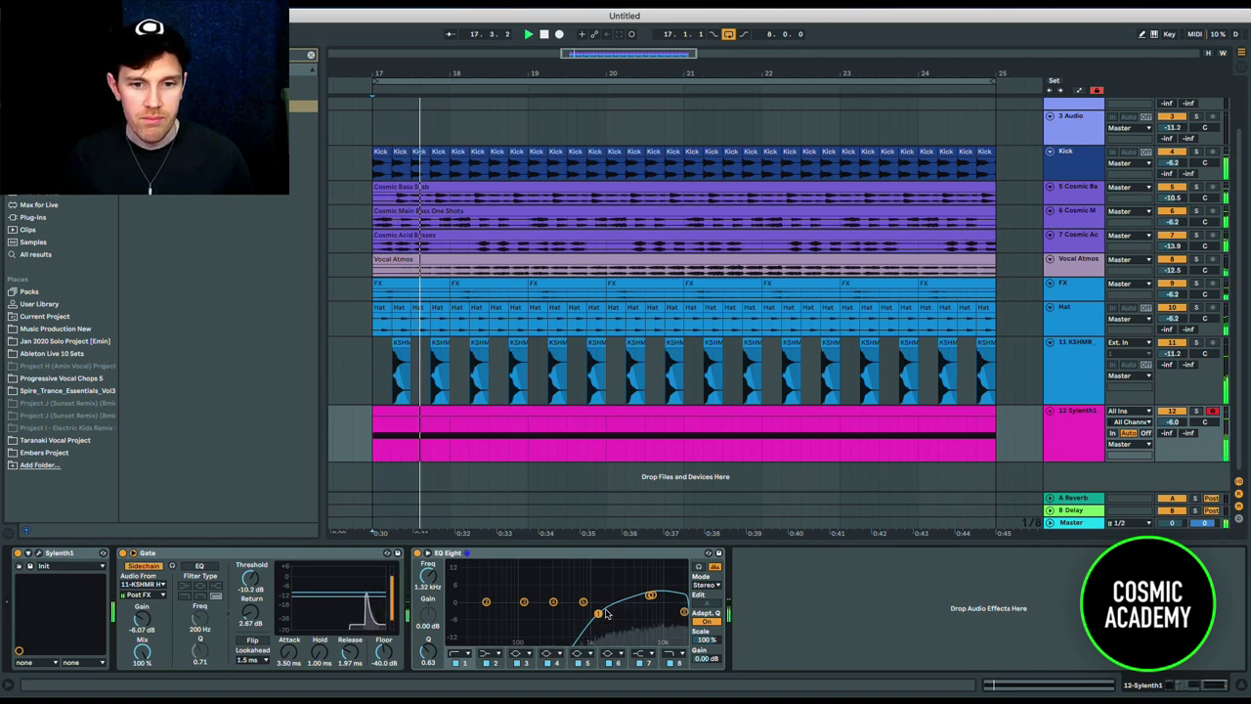
{"action": "left_click_drag", "start_coordinate": [598, 613], "coordinate": [598, 615]}
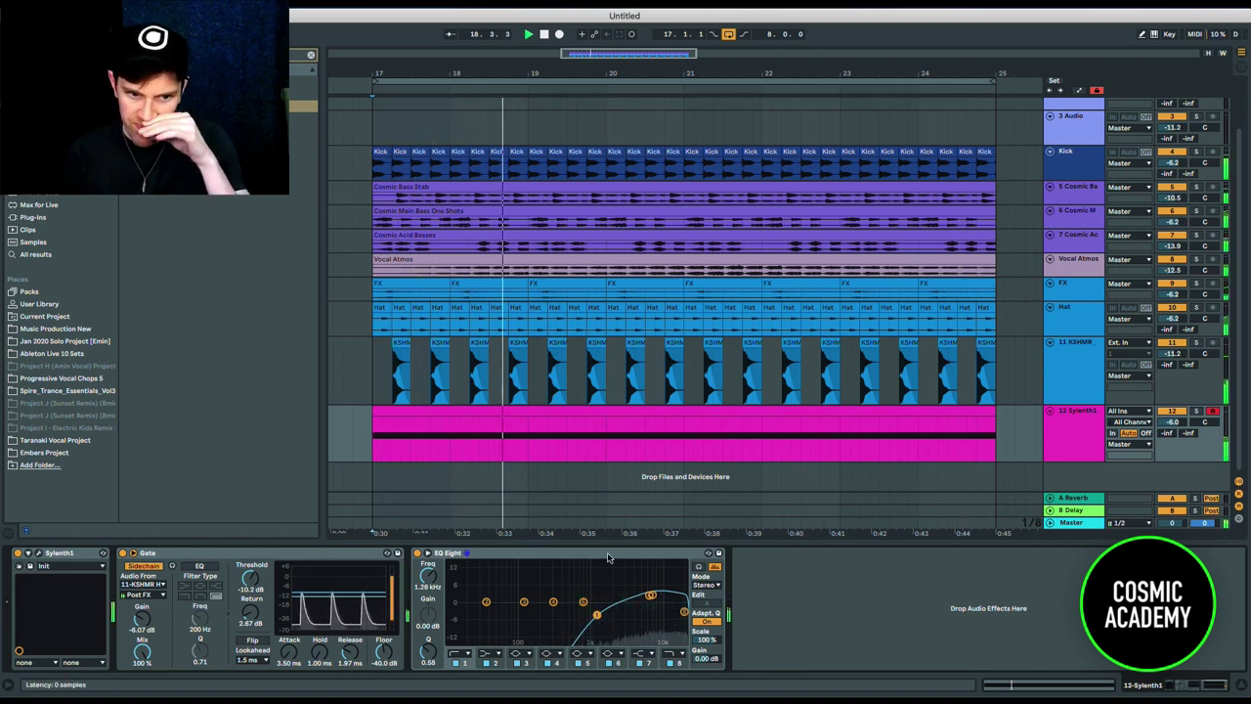
- Set the Gate's hold to 4.27 ms and stop playback after listening
{"action": "left_click_drag", "start_coordinate": [319, 654], "coordinate": [320, 644]}
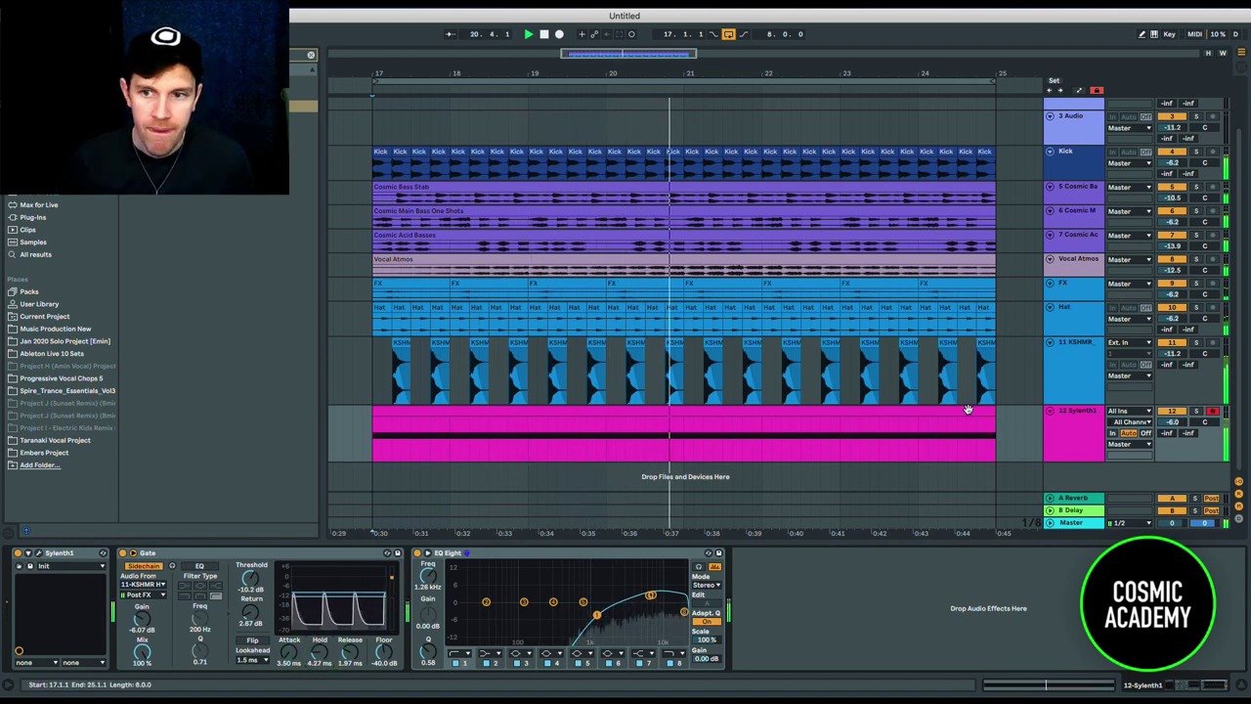
{"action": "key", "text": "space"}
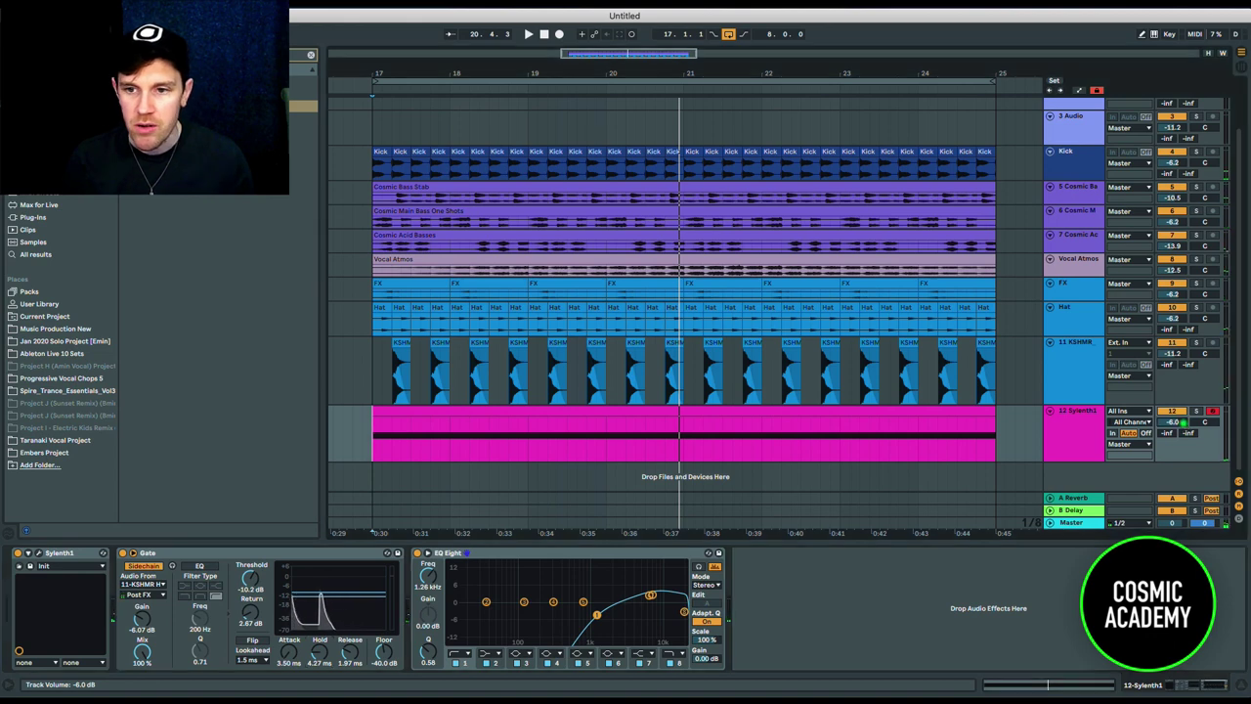
- Lower the 12 Sylenth1 track's volume to -18.4 dB while the loop plays, muting it briefly to compare
{"action": "left_click_drag", "start_coordinate": [1173, 421], "coordinate": [1183, 430]}
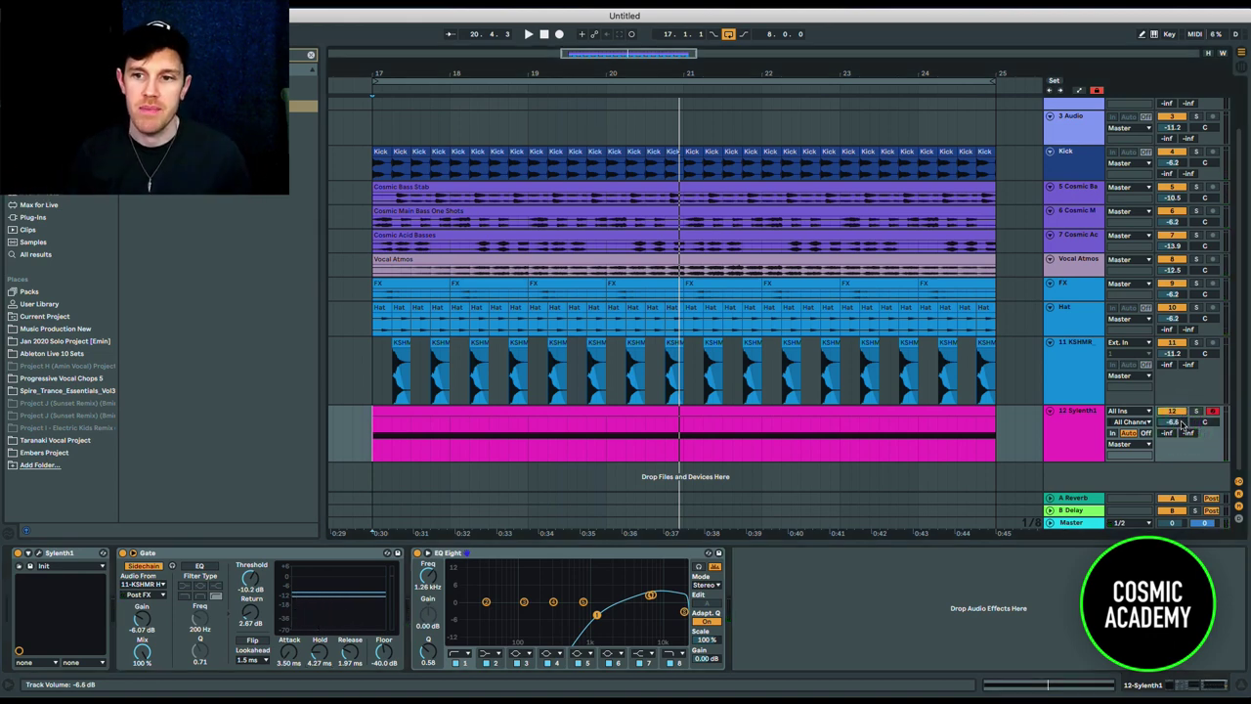
{"action": "scroll", "coordinate": [1182, 423], "scroll_direction": "down", "scroll_amount": 1}
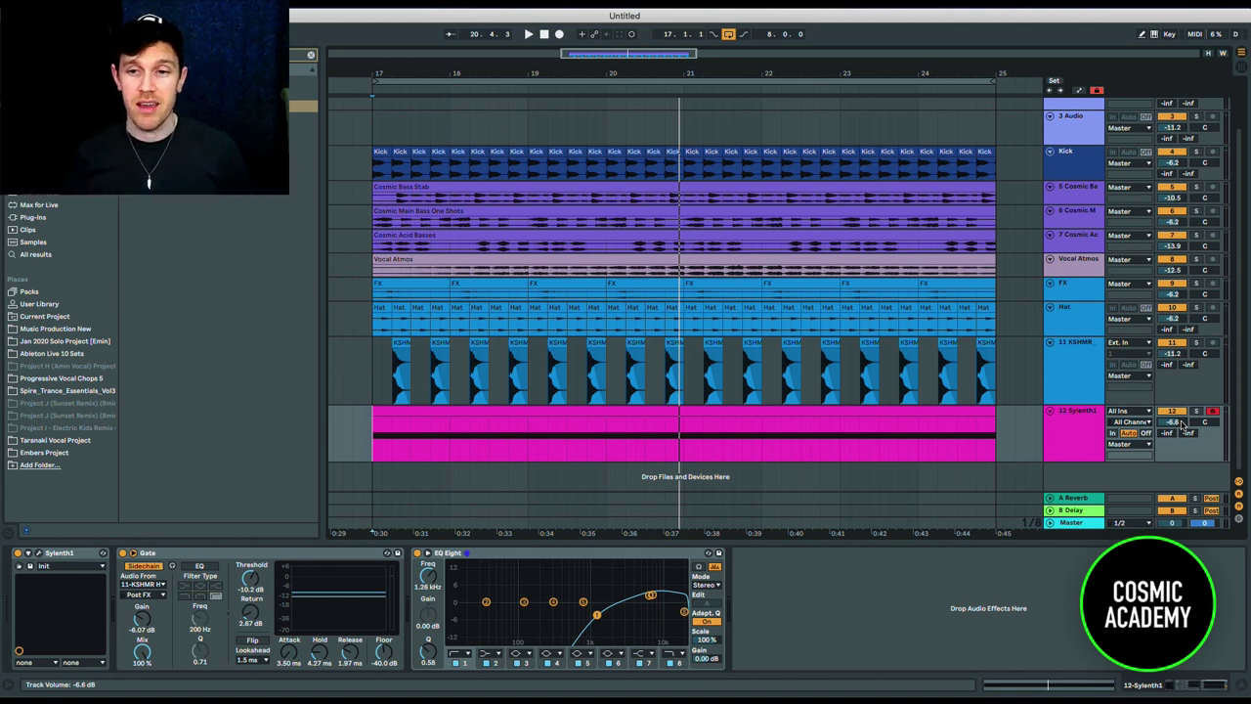
{"action": "key", "text": "space"}
{"action": "left_click_drag", "start_coordinate": [1182, 424], "coordinate": [1182, 517]}
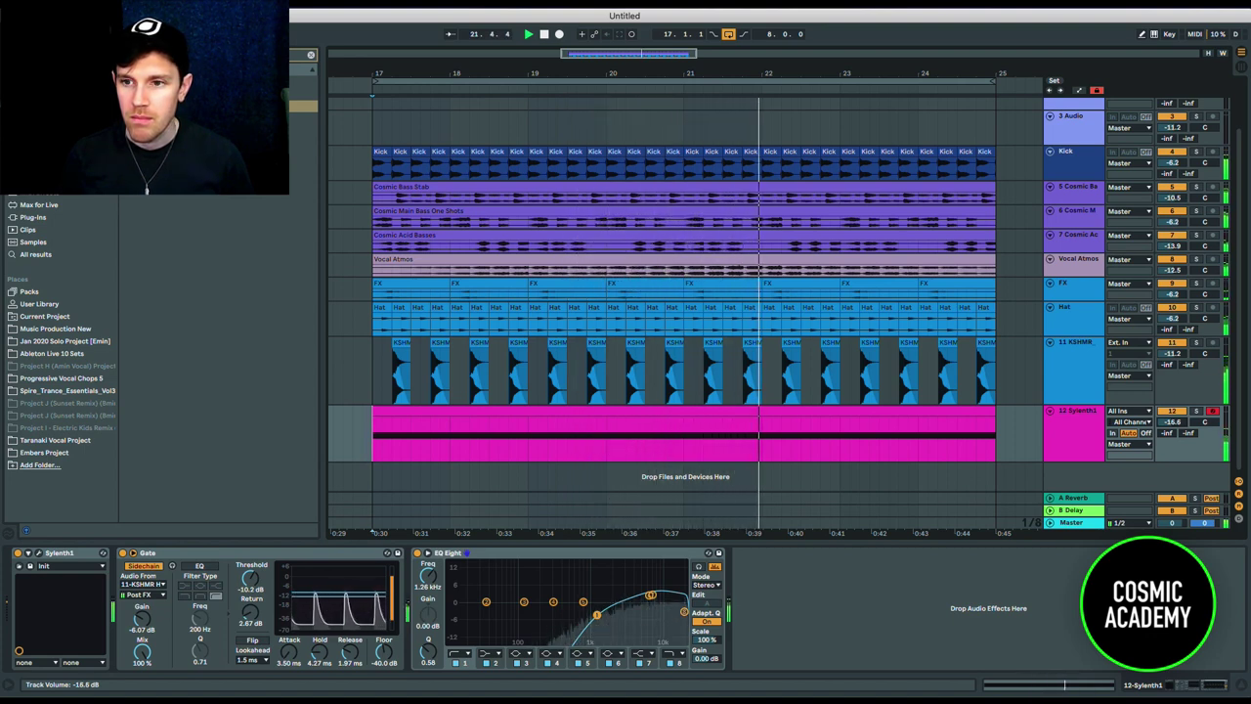
{"action": "left_click", "coordinate": [1180, 413]}
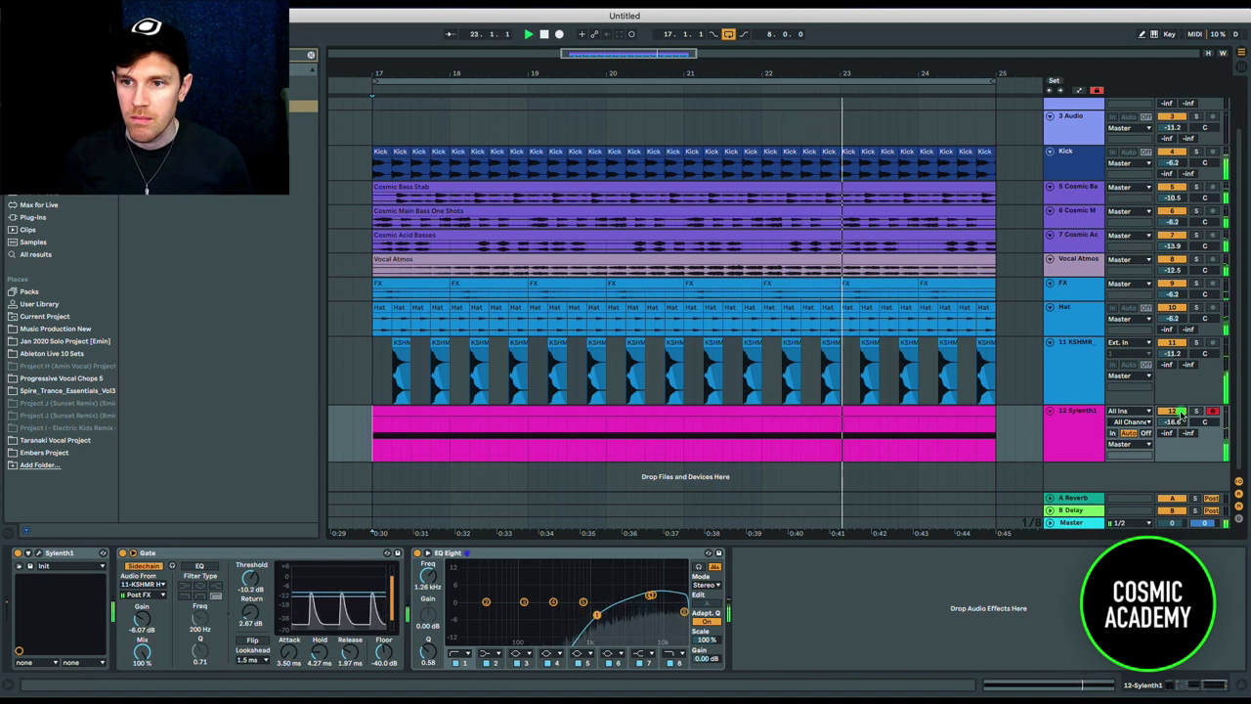
{"action": "left_click_drag", "start_coordinate": [1181, 412], "coordinate": [1181, 423]}
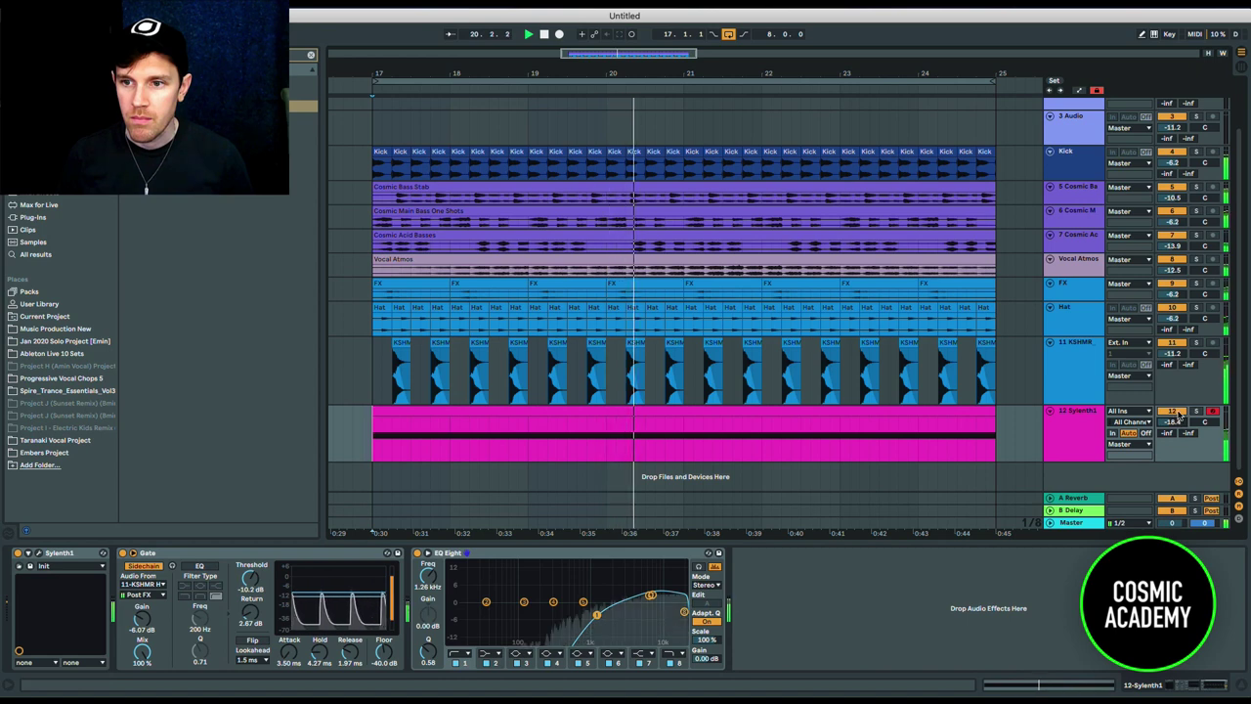
- Compare the mix with and without the 12 Sylenth1 noise track, then stop playback
{"action": "left_click", "coordinate": [1178, 412]}
{"action": "left_click", "coordinate": [1179, 413]}
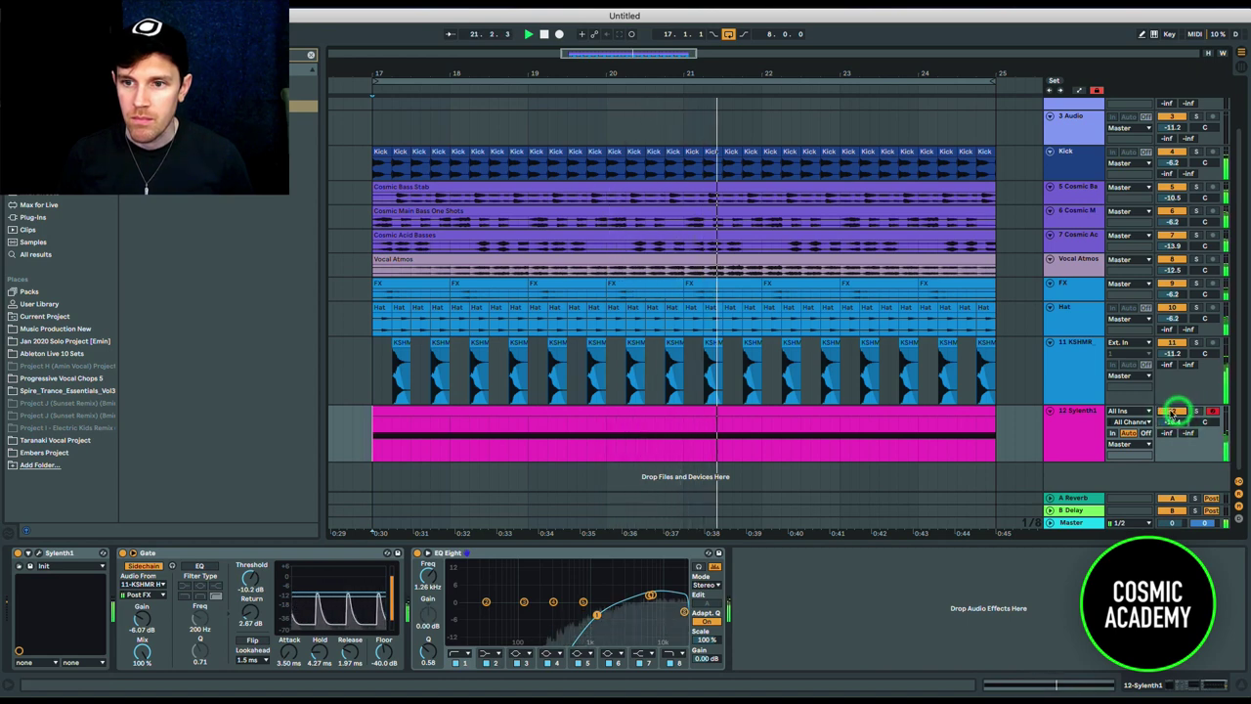
{"action": "key", "text": "space"}
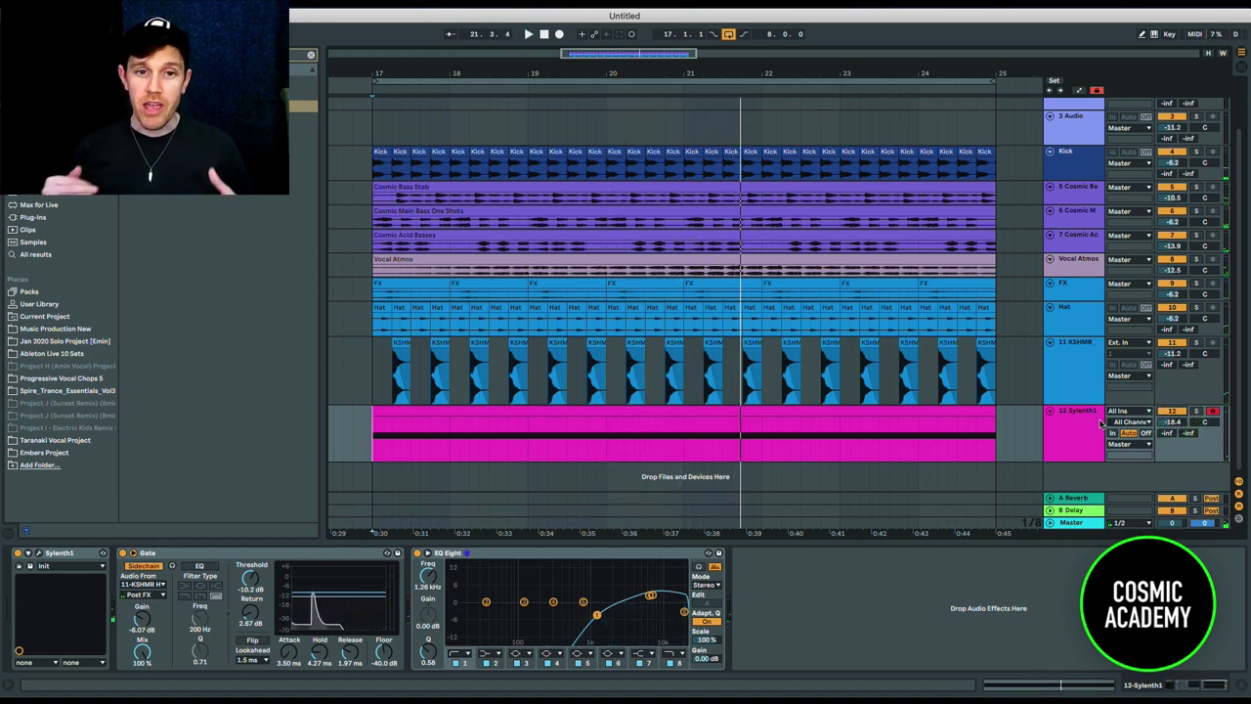
- Group the 11 KSHMR Hard Snare and 12 Sylenth1 tracks together
{"action": "left_click", "coordinate": [1075, 393]}
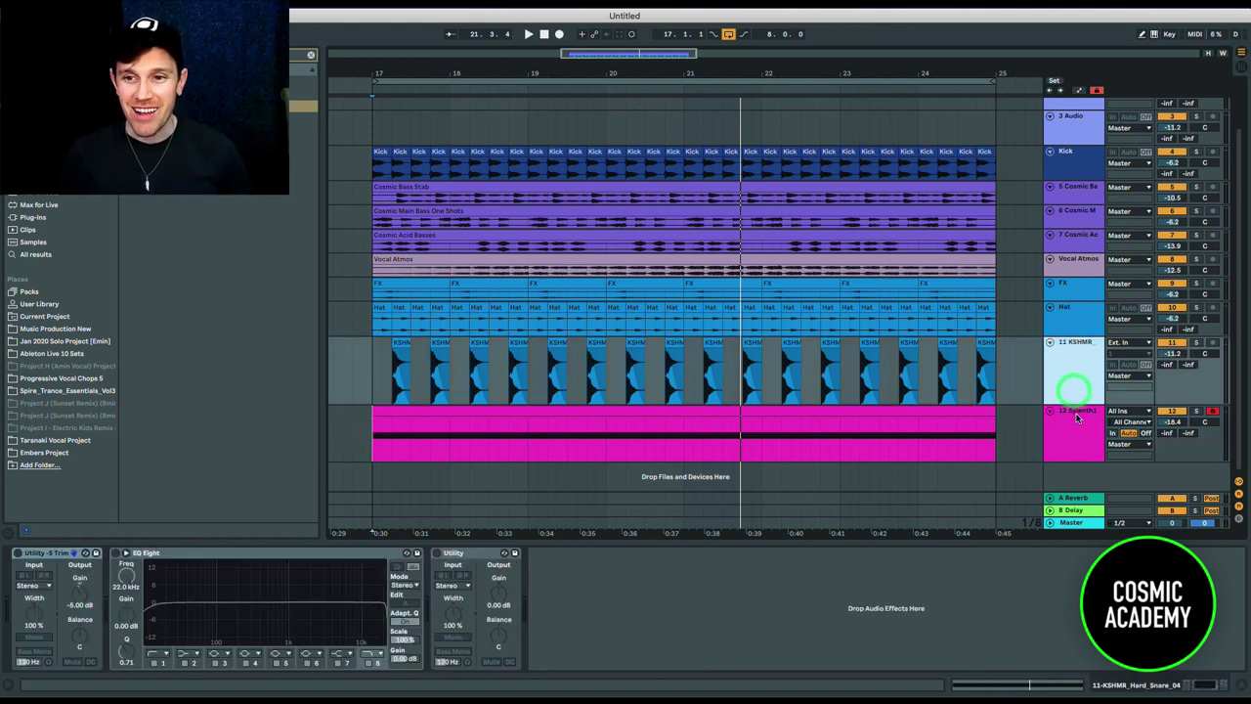
{"action": "left_click", "coordinate": [1078, 419]}
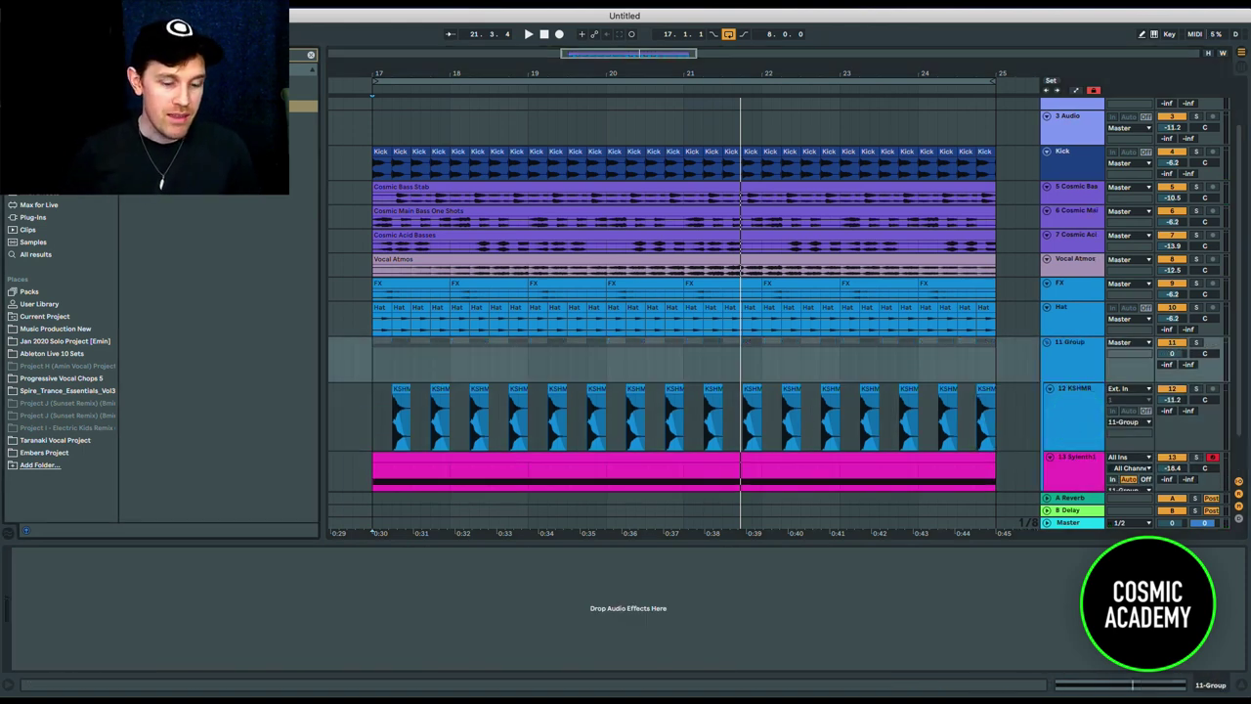
- Add the FabFilter Pro-C 2 plug-in to the snare and noise group track and open its window with the loop playing
{"action": "key", "text": "super+f"}
{"action": "key", "text": "super+f"}
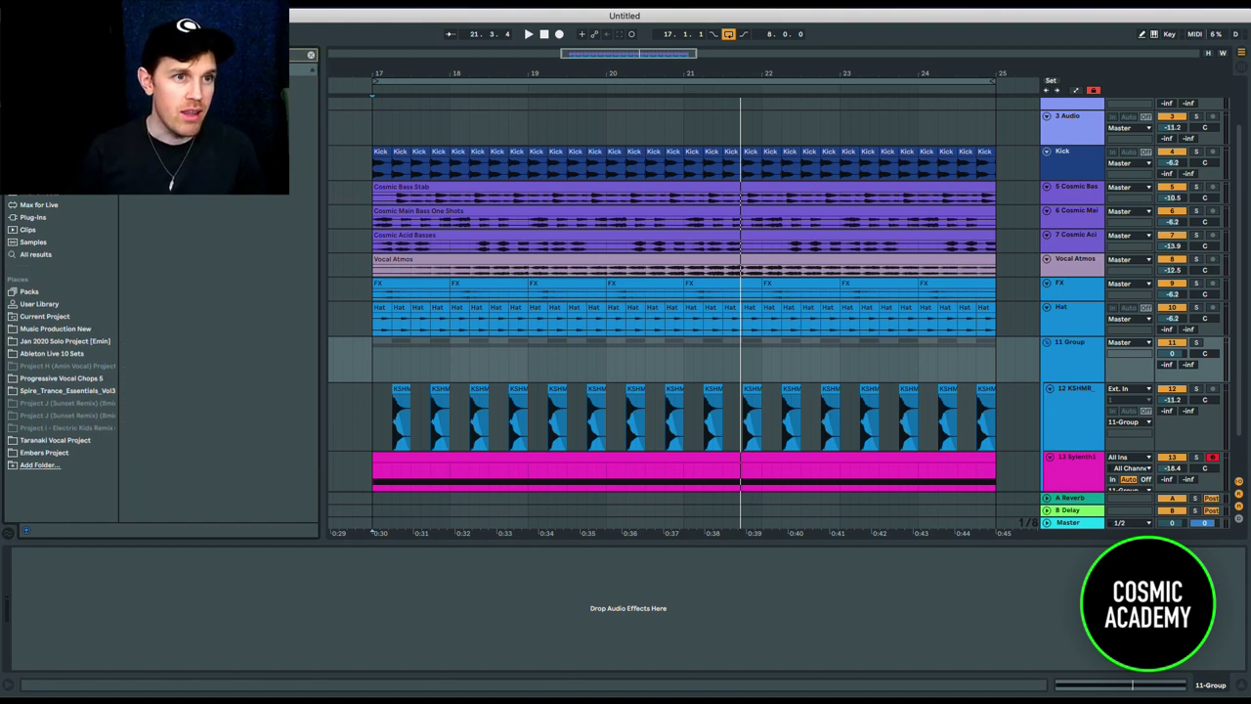
{"action": "left_click", "coordinate": [44, 217]}
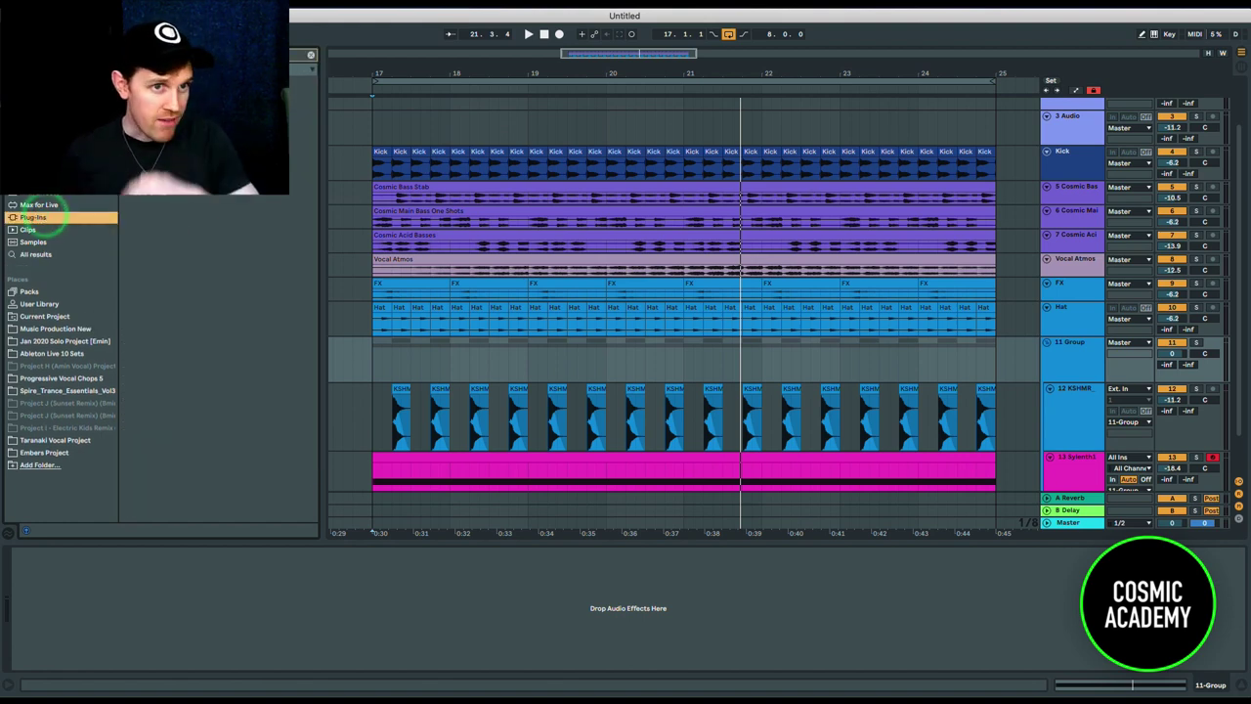
{"action": "left_click_drag", "start_coordinate": [195, 180], "coordinate": [411, 352]}
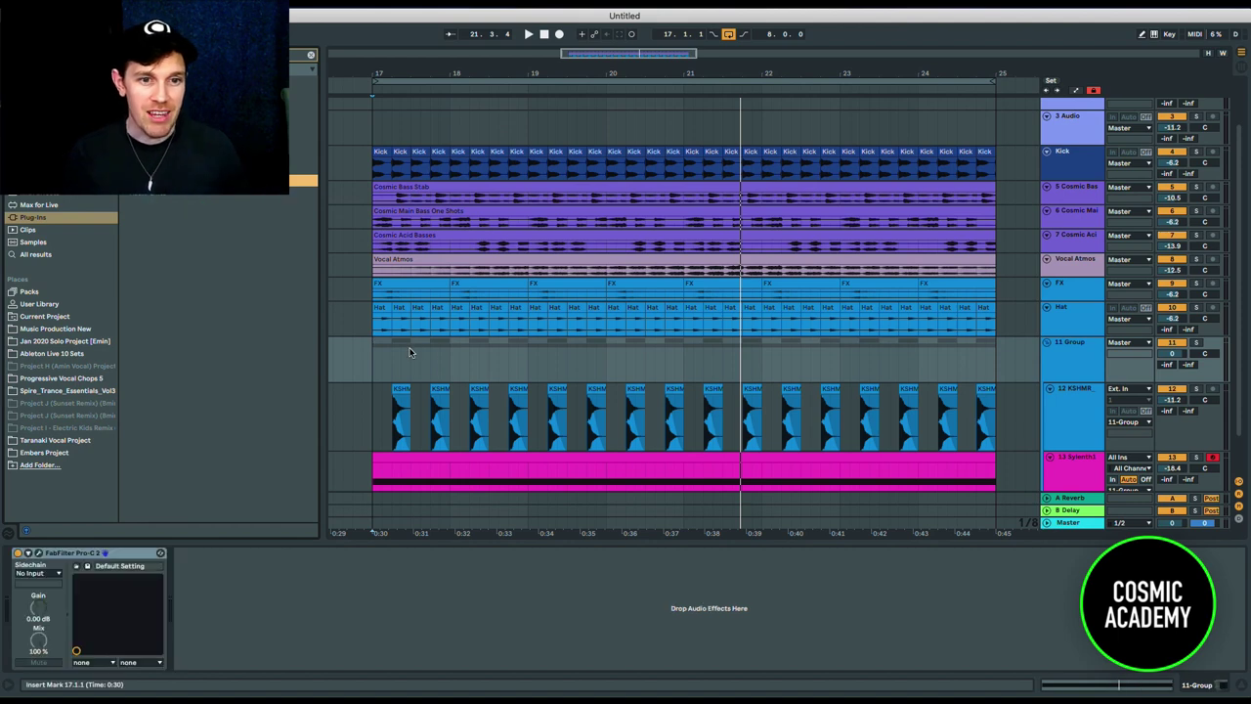
{"action": "left_click", "coordinate": [39, 554]}
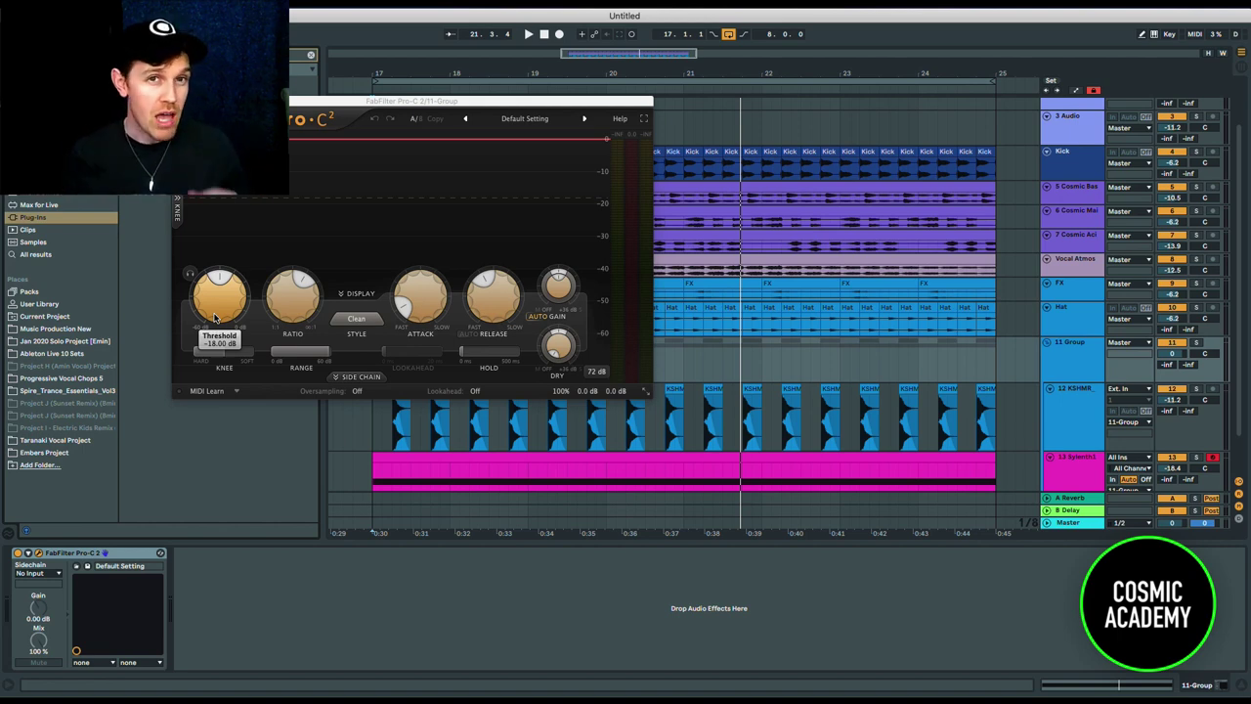
{"action": "key", "text": "space"}
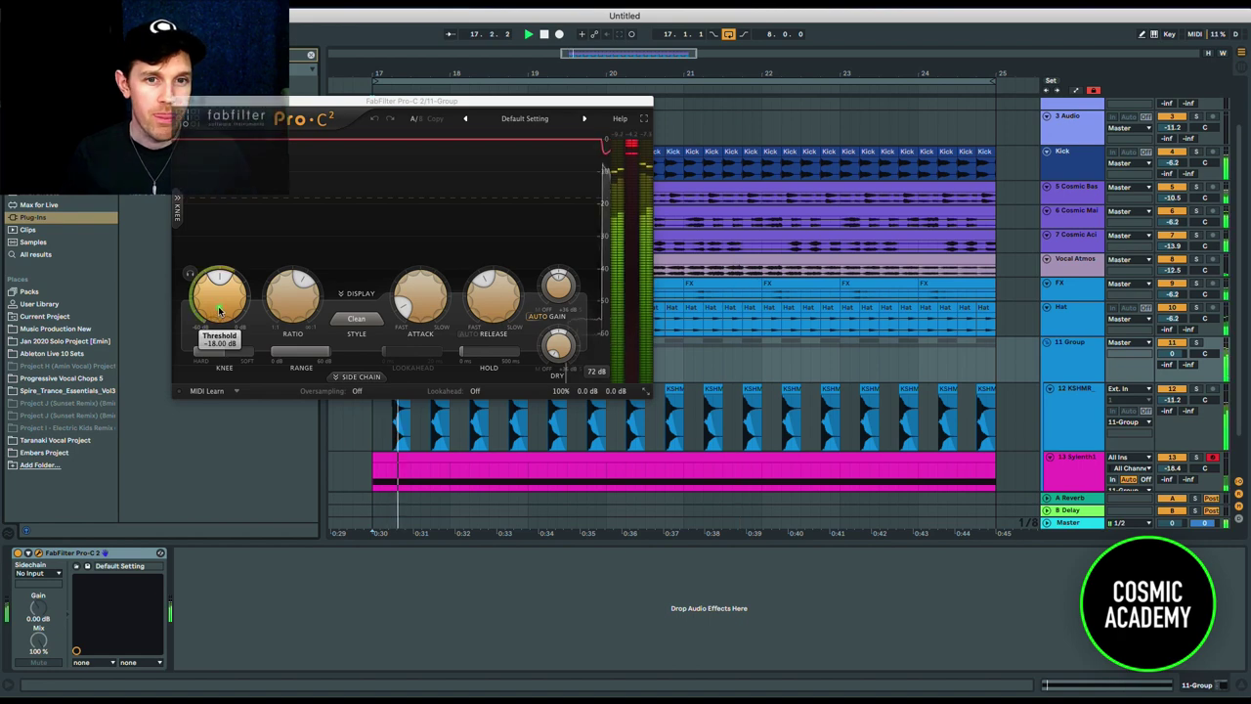
- Set the group compressor's ratio to about 3.72:1 and adjust its attack and release while the loop plays
{"action": "left_click", "coordinate": [218, 311]}
{"action": "left_click", "coordinate": [316, 363]}
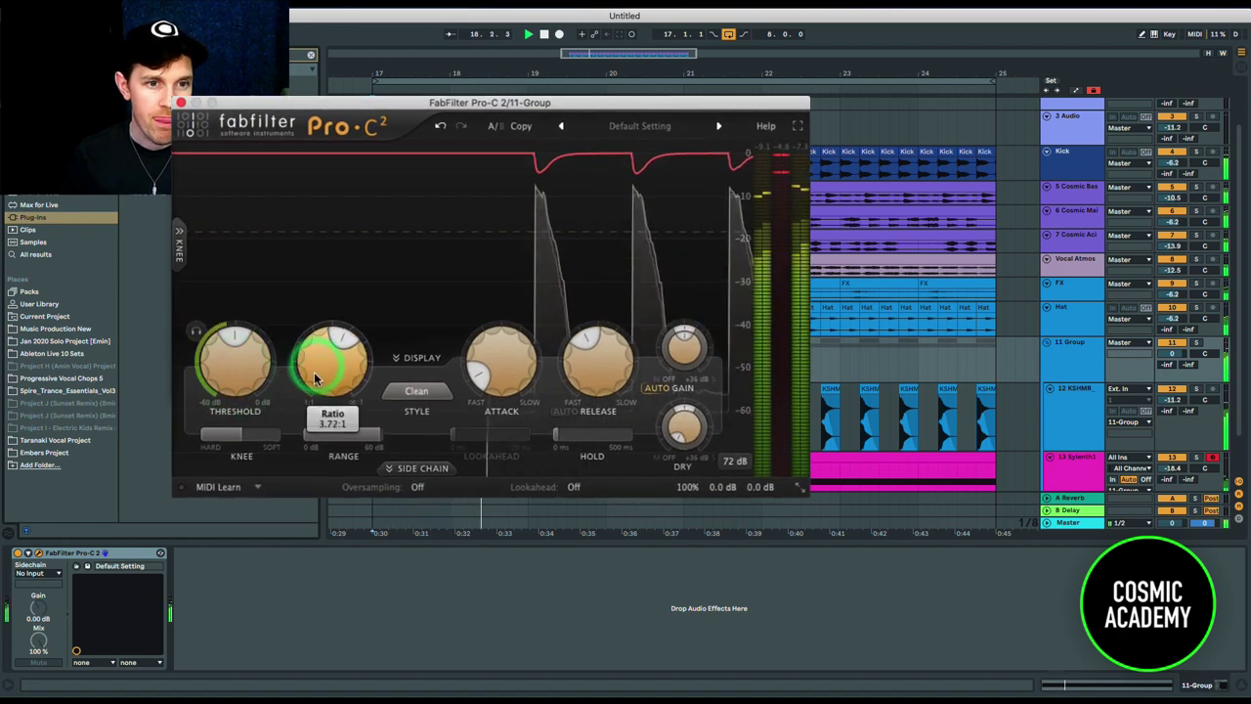
{"action": "left_click", "coordinate": [527, 365]}
{"action": "left_click_drag", "start_coordinate": [528, 365], "coordinate": [523, 372]}
{"action": "left_click_drag", "start_coordinate": [605, 371], "coordinate": [598, 380]}
{"action": "left_click_drag", "start_coordinate": [521, 371], "coordinate": [510, 322]}
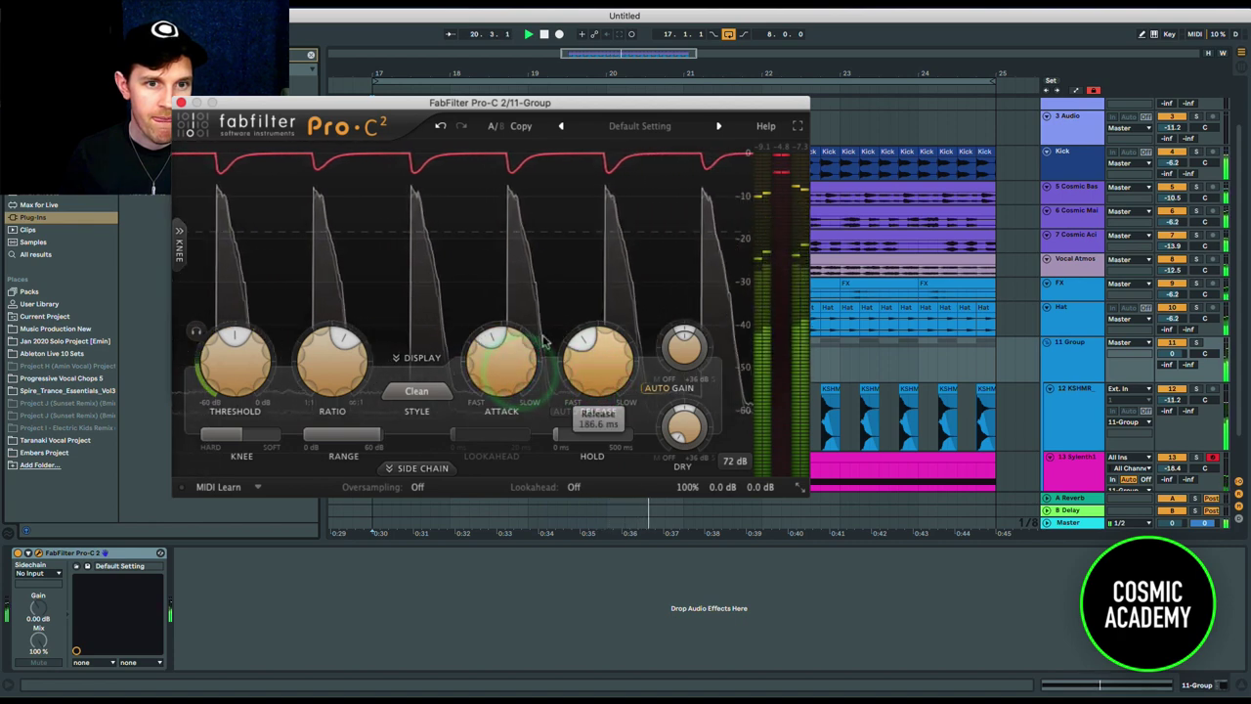
{"action": "left_click_drag", "start_coordinate": [581, 357], "coordinate": [577, 361]}
- Refine the Pro-C 2 with a threshold of about -20 dB, a higher ratio and an attack of 47.58 ms
{"action": "left_click", "coordinate": [251, 363]}
{"action": "left_click", "coordinate": [439, 358]}
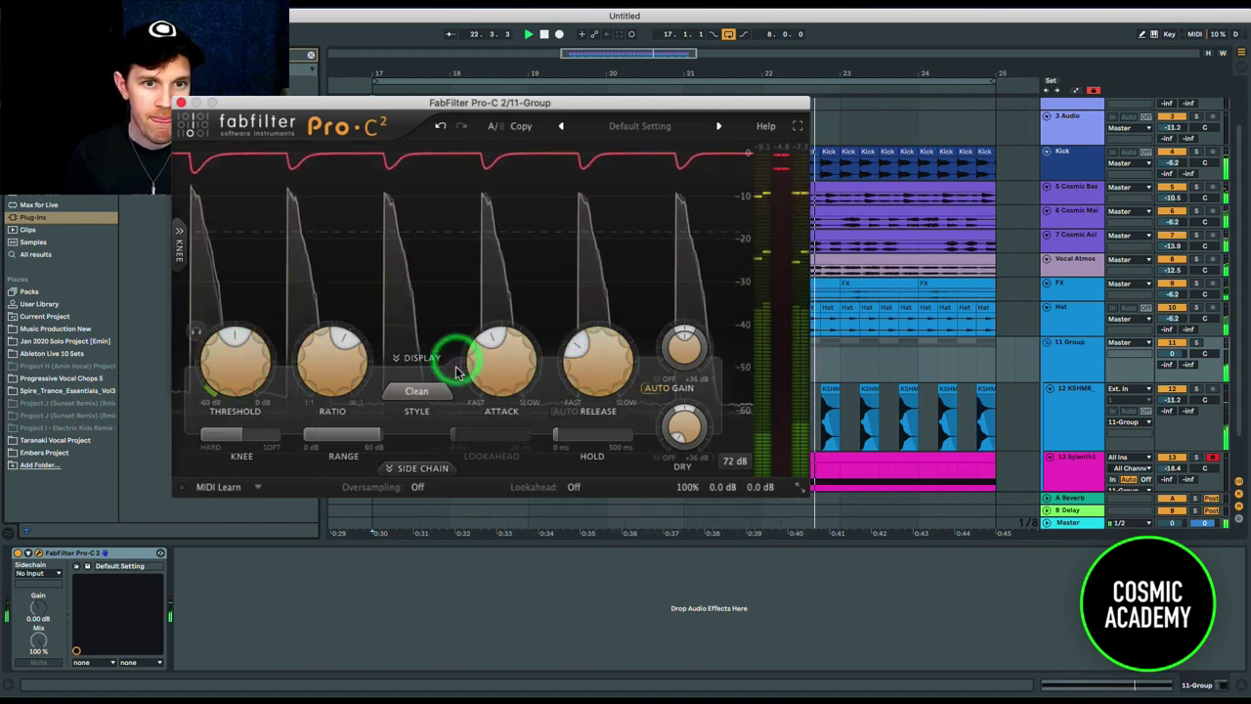
{"action": "left_click", "coordinate": [475, 365]}
{"action": "left_click", "coordinate": [238, 369]}
{"action": "left_click_drag", "start_coordinate": [322, 377], "coordinate": [320, 368]}
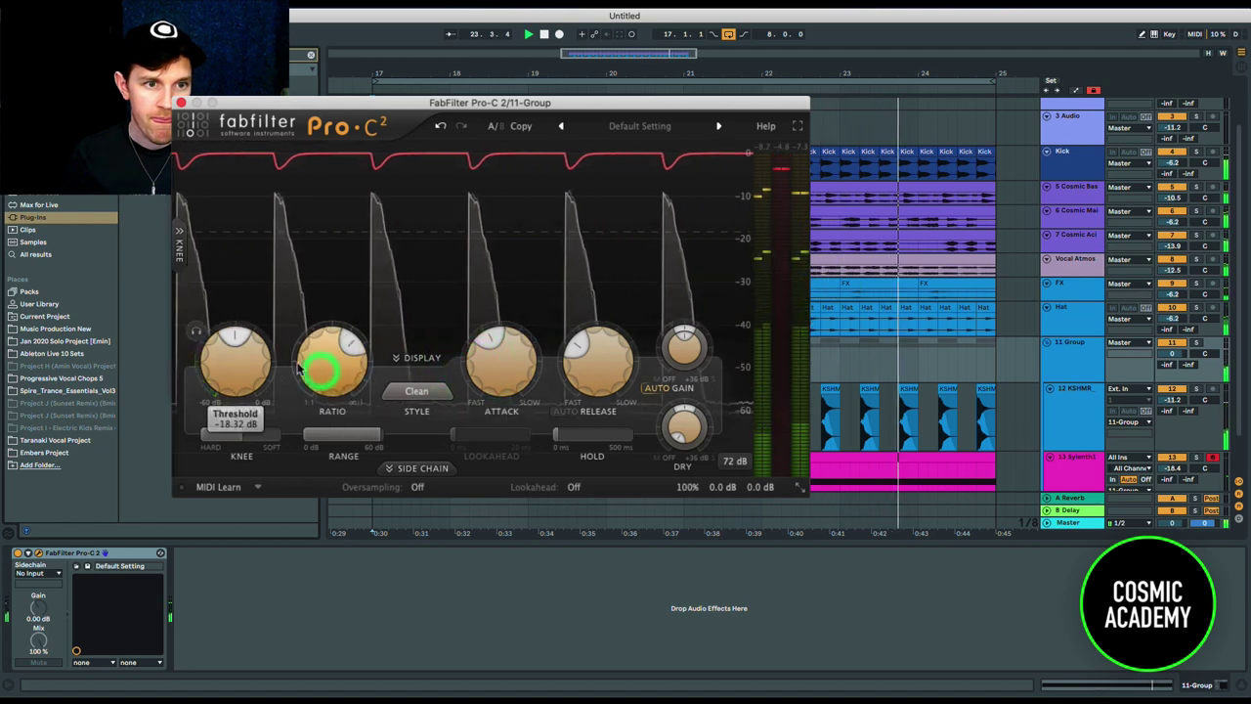
{"action": "left_click_drag", "start_coordinate": [231, 374], "coordinate": [225, 404]}
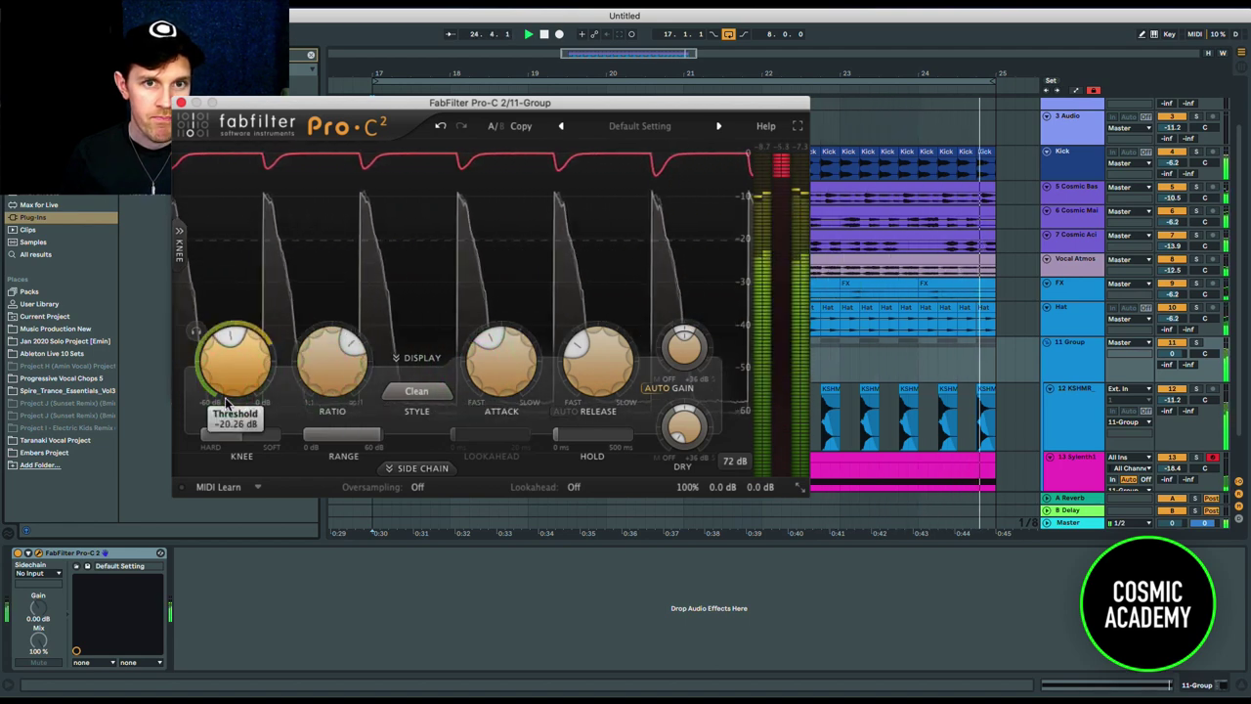
{"action": "left_click", "coordinate": [484, 366]}
{"action": "left_click_drag", "start_coordinate": [485, 369], "coordinate": [499, 343]}
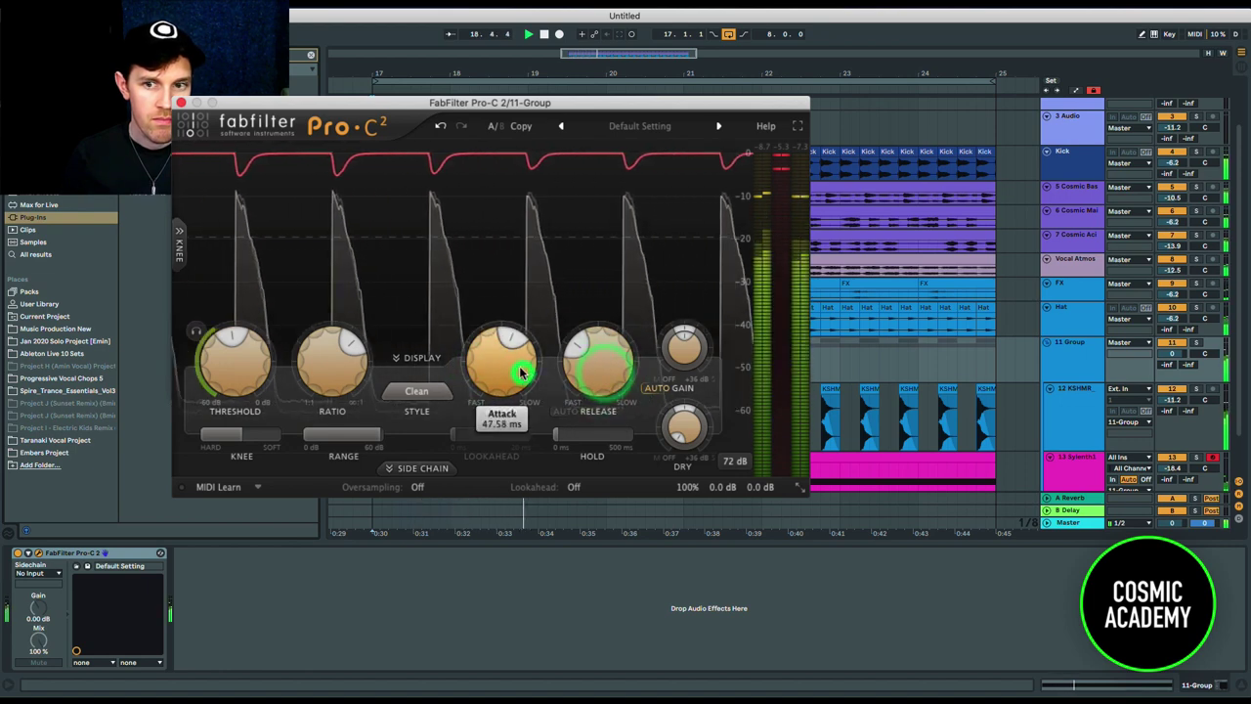
- Raise the 13 Sylenth1 track's volume to -16.8 dB and compare the group with and without Pro-C 2, closing the plug-in window
{"action": "left_click_drag", "start_coordinate": [1171, 468], "coordinate": [1169, 465]}
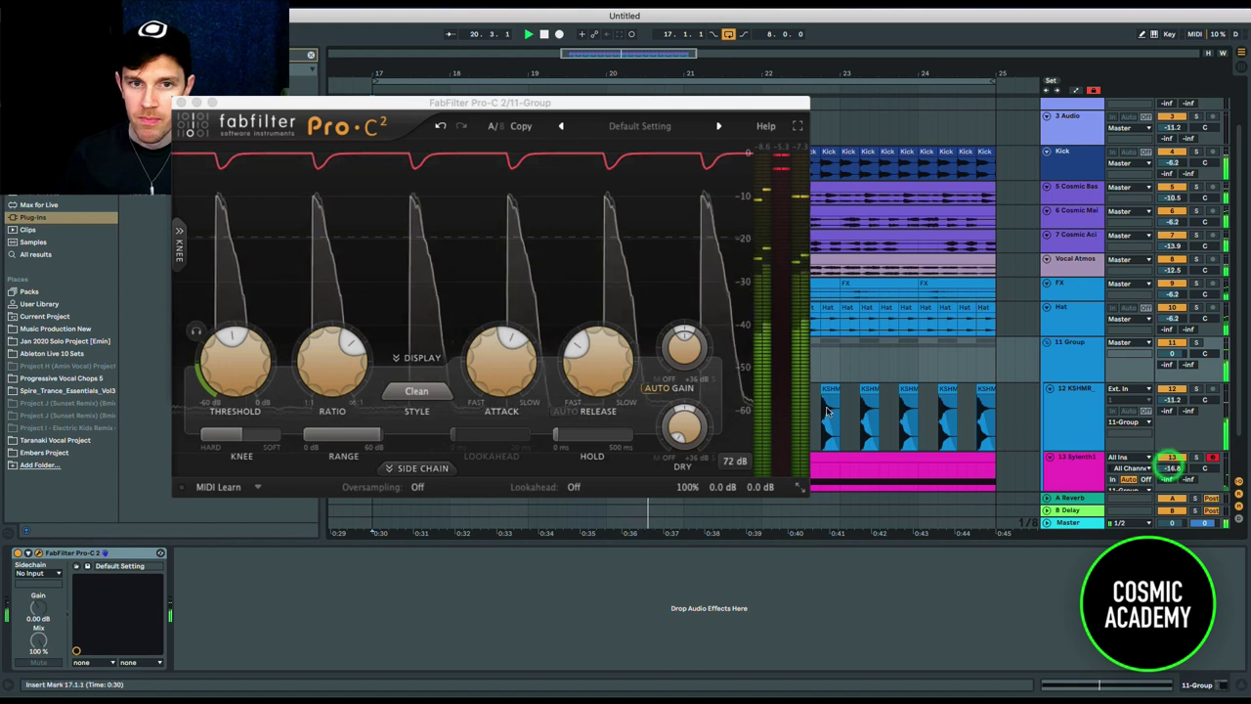
{"action": "left_click", "coordinate": [17, 554]}
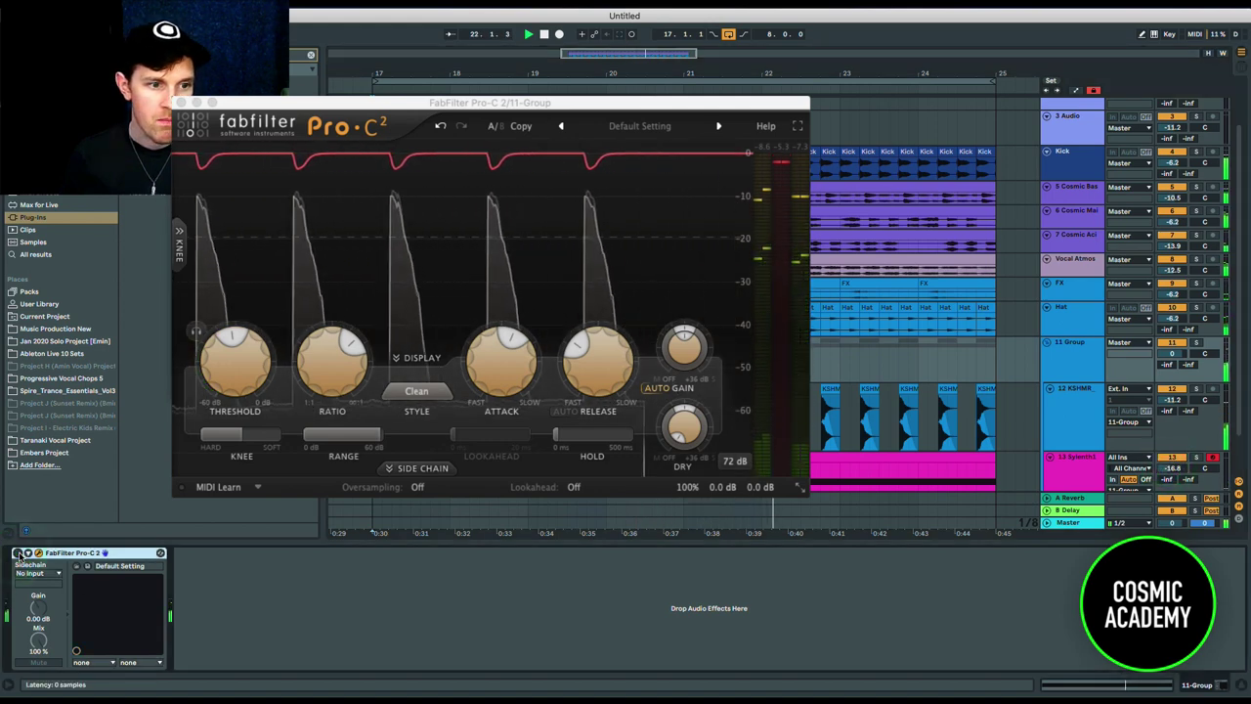
{"action": "left_click", "coordinate": [18, 555]}
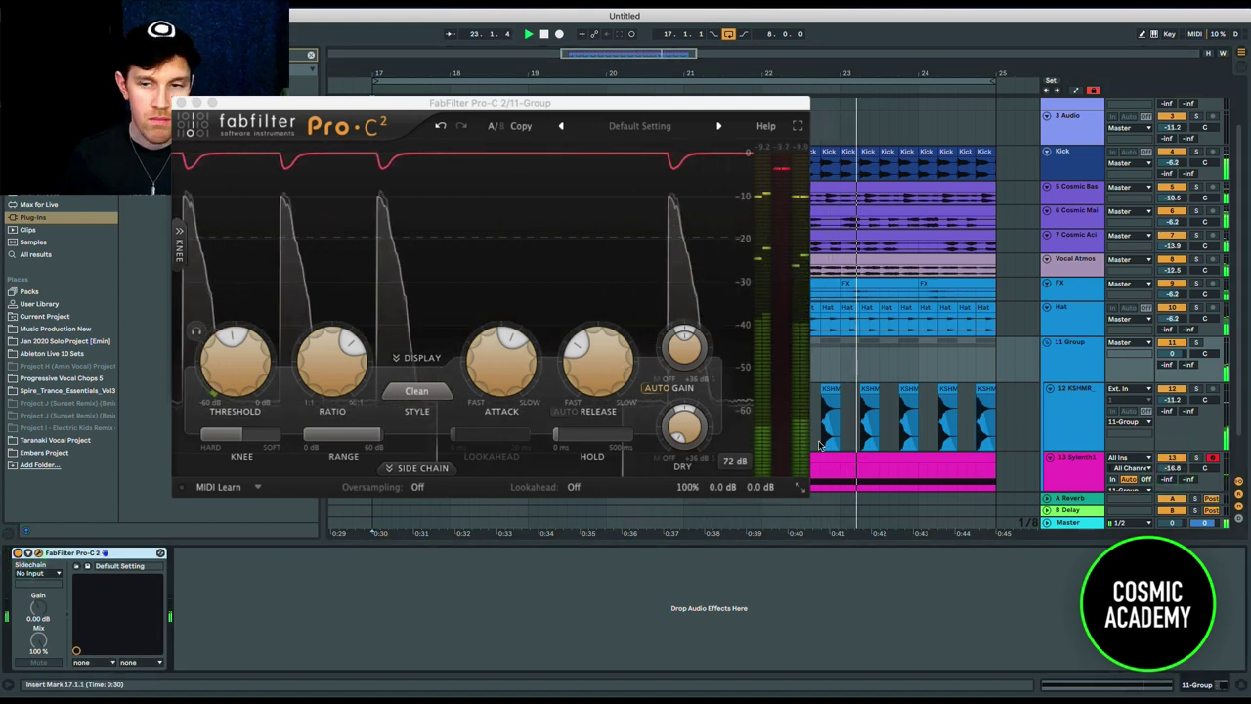
{"action": "key", "text": "space"}
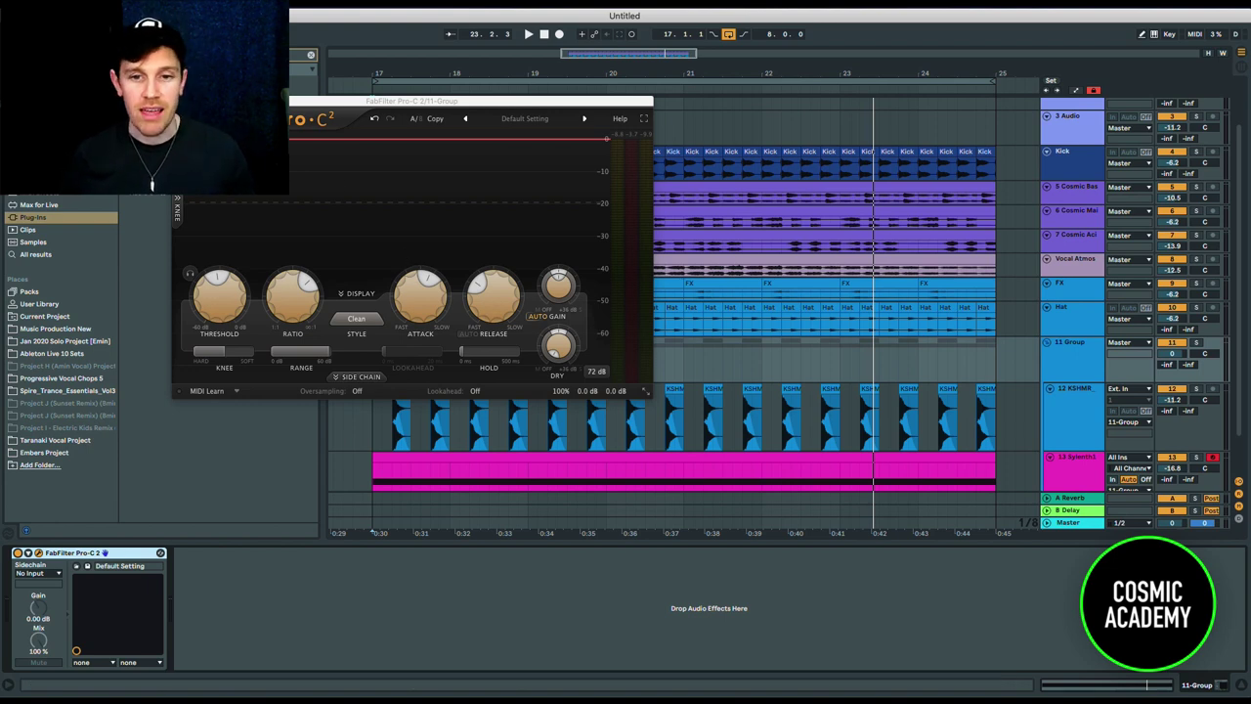
{"action": "left_click", "coordinate": [179, 101]}
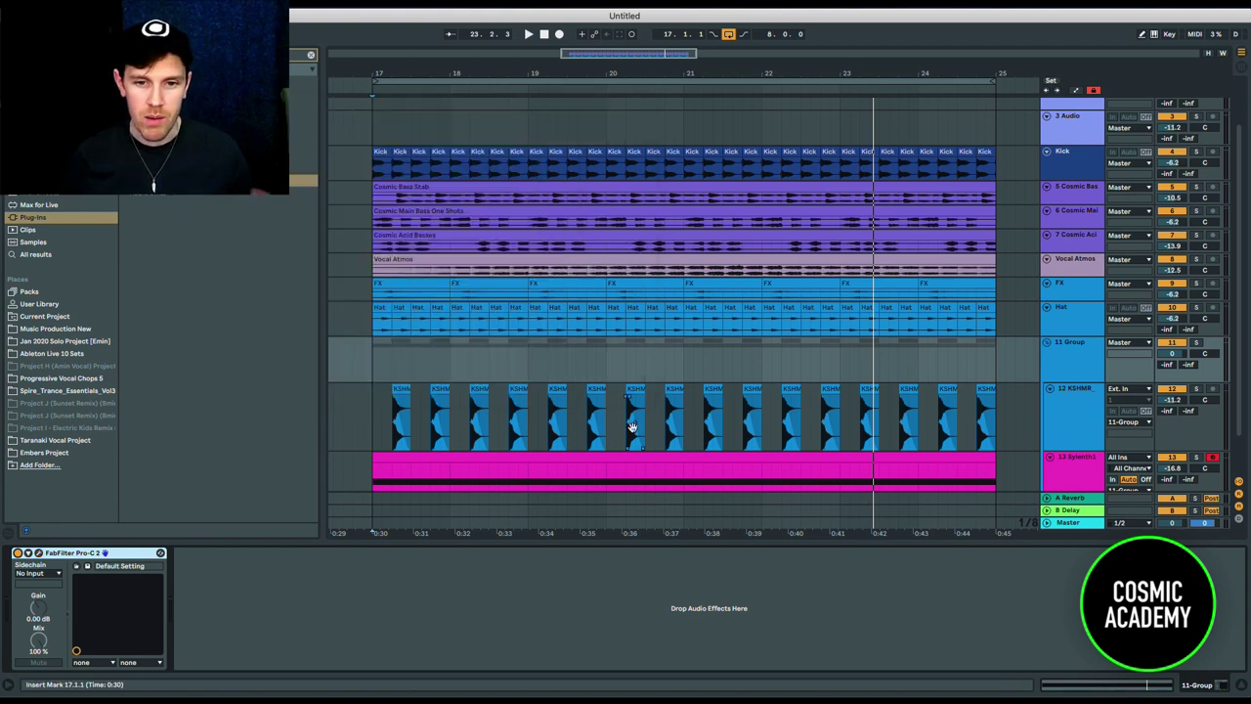
- Hide the device view and browser and frame the looped bars 17 to 25 in the arrangement
{"action": "left_click", "coordinate": [713, 543]}
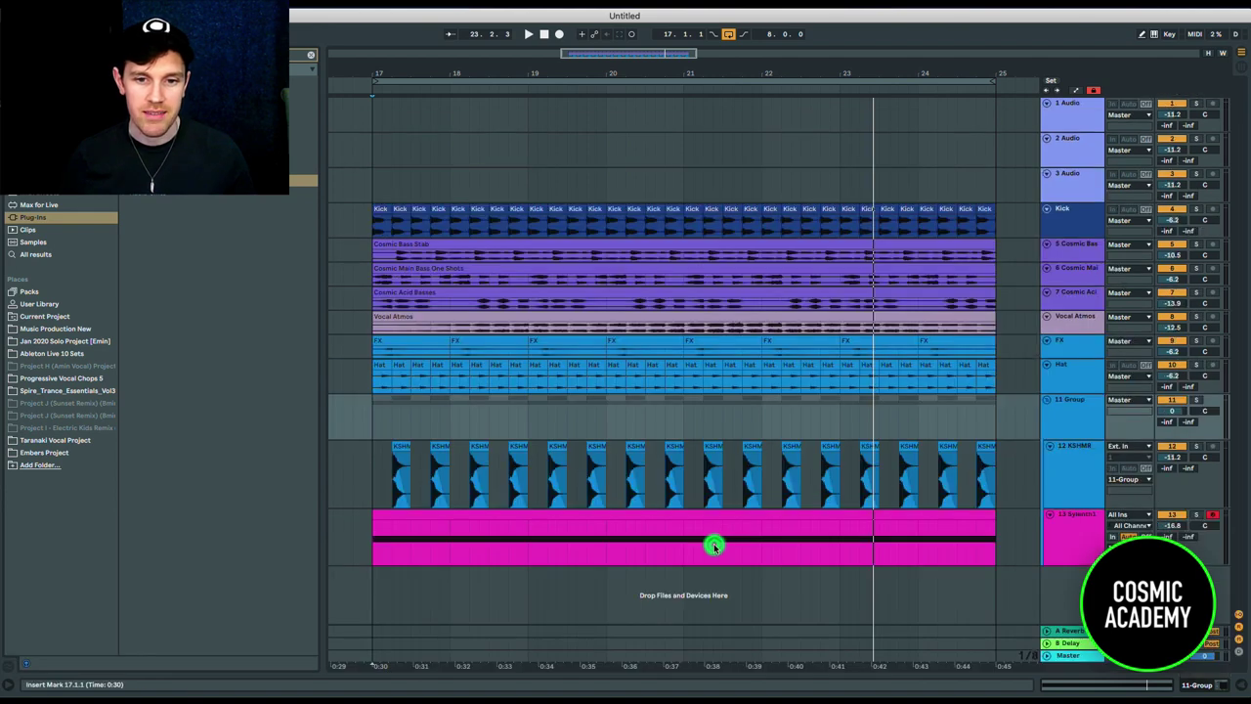
{"action": "key", "text": "super+alt+b"}
{"action": "left_click_drag", "start_coordinate": [243, 257], "coordinate": [405, 246]}
{"action": "left_click_drag", "start_coordinate": [399, 75], "coordinate": [400, 79]}
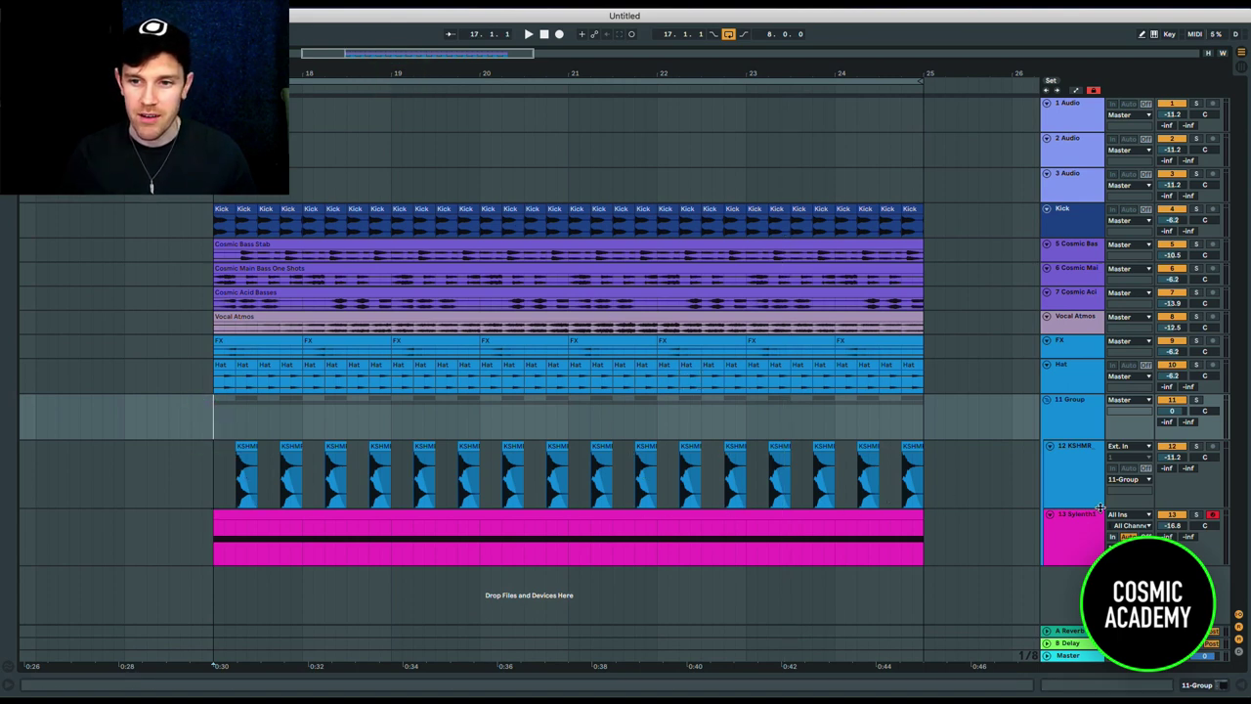
- Lower the 13 Sylenth1 track's volume to -17.7 dB during playback, muting it briefly to compare the mix
{"action": "key", "text": "space"}
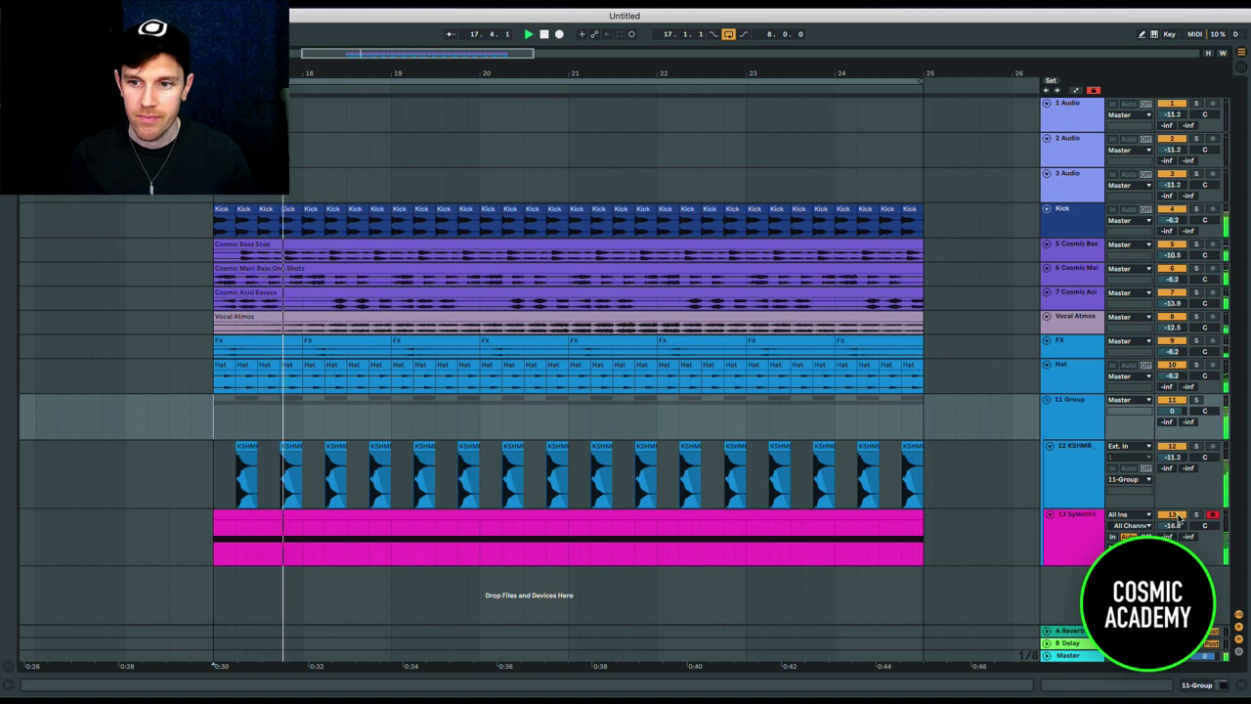
{"action": "left_click_drag", "start_coordinate": [1176, 526], "coordinate": [1175, 529]}
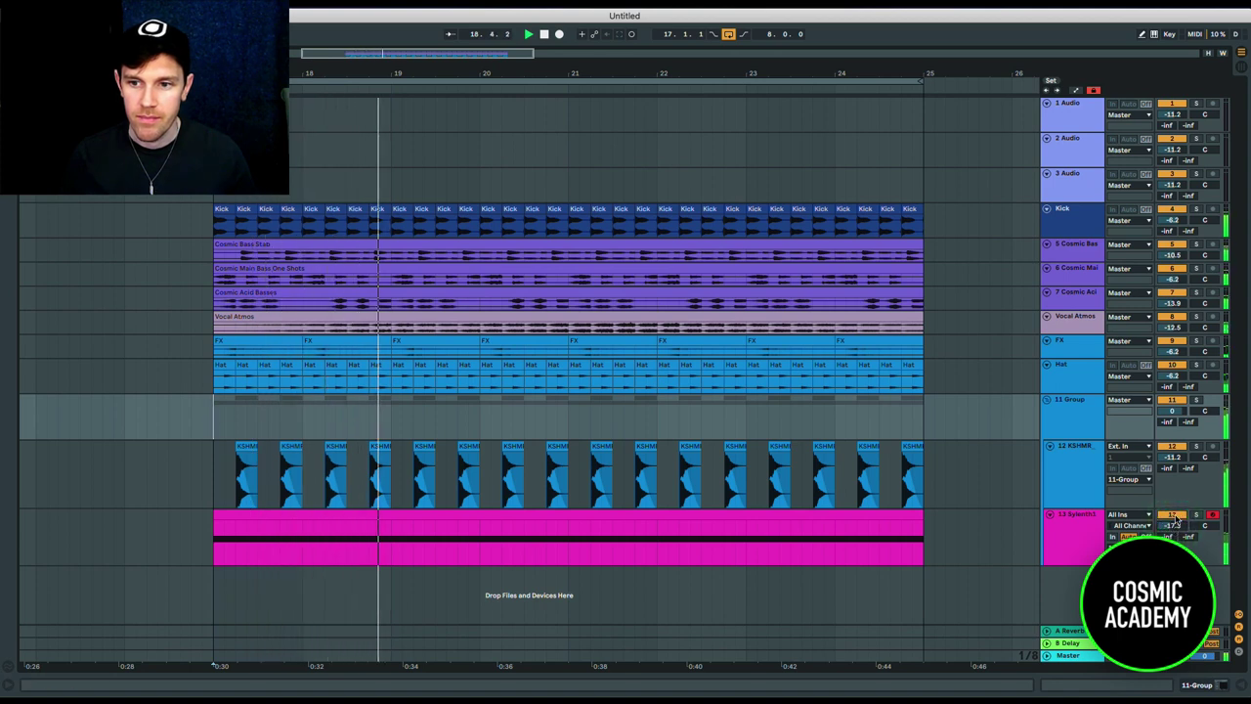
{"action": "left_click", "coordinate": [1175, 516]}
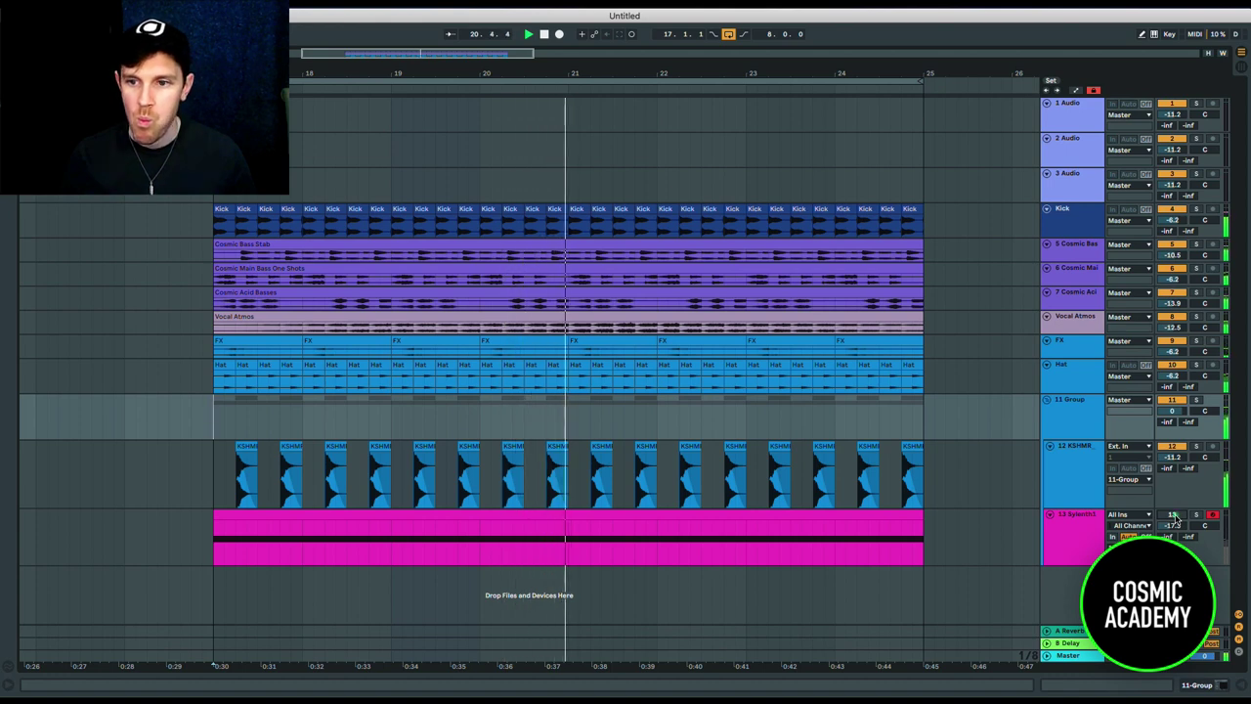
{"action": "left_click_drag", "start_coordinate": [1175, 517], "coordinate": [1173, 526]}
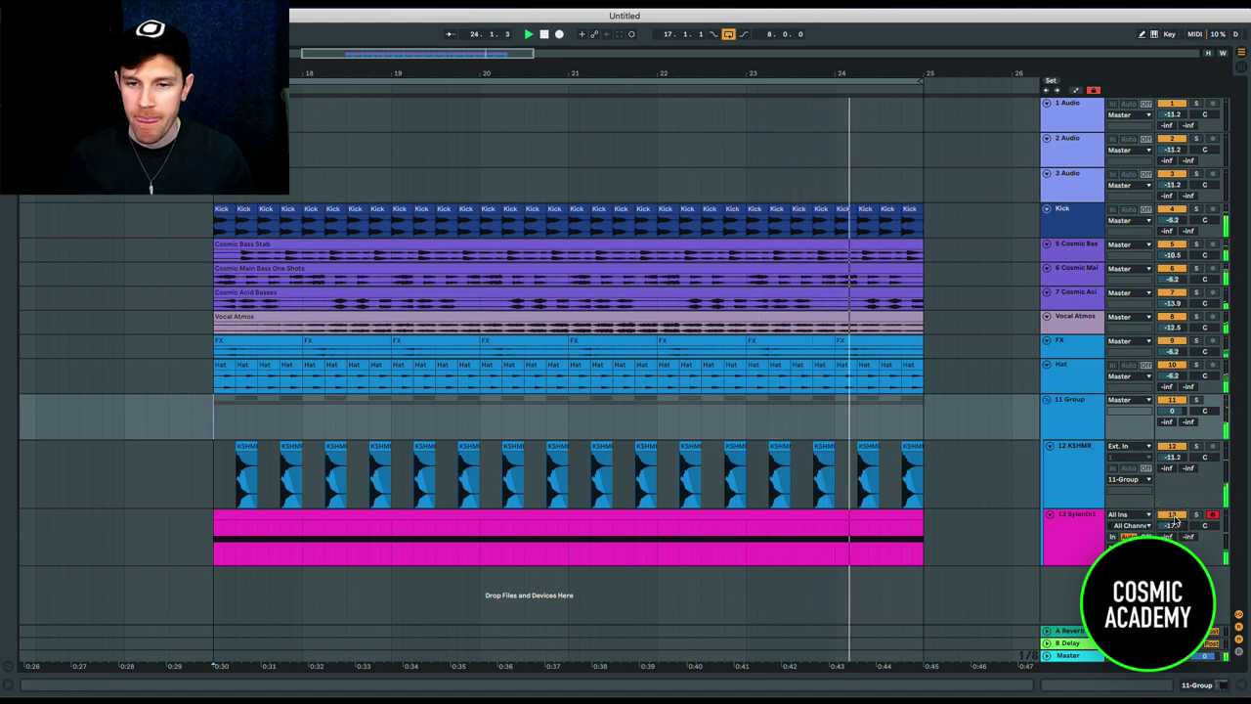
{"action": "left_click", "coordinate": [1101, 525]}
{"action": "key", "text": "space"}
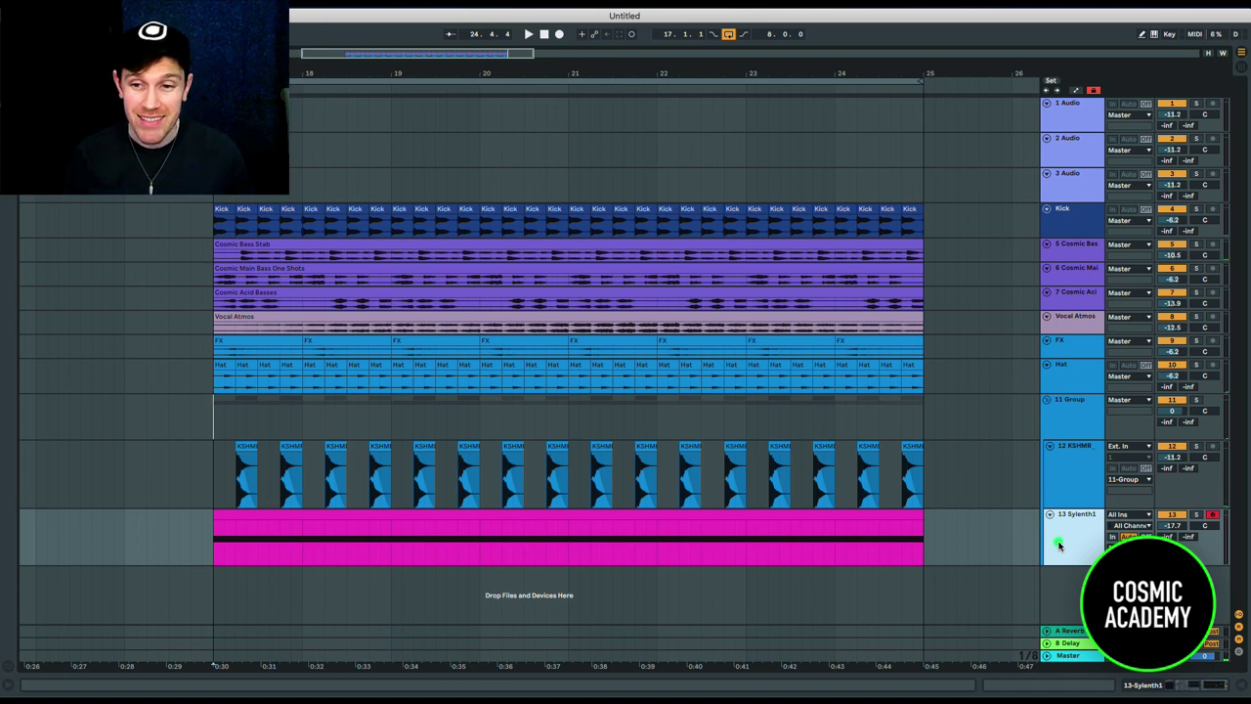
- Open the 13 Sylenth1 track's devices and set the Gate's release to 26.1 ms while the loop plays
{"action": "double_click", "coordinate": [1058, 545]}
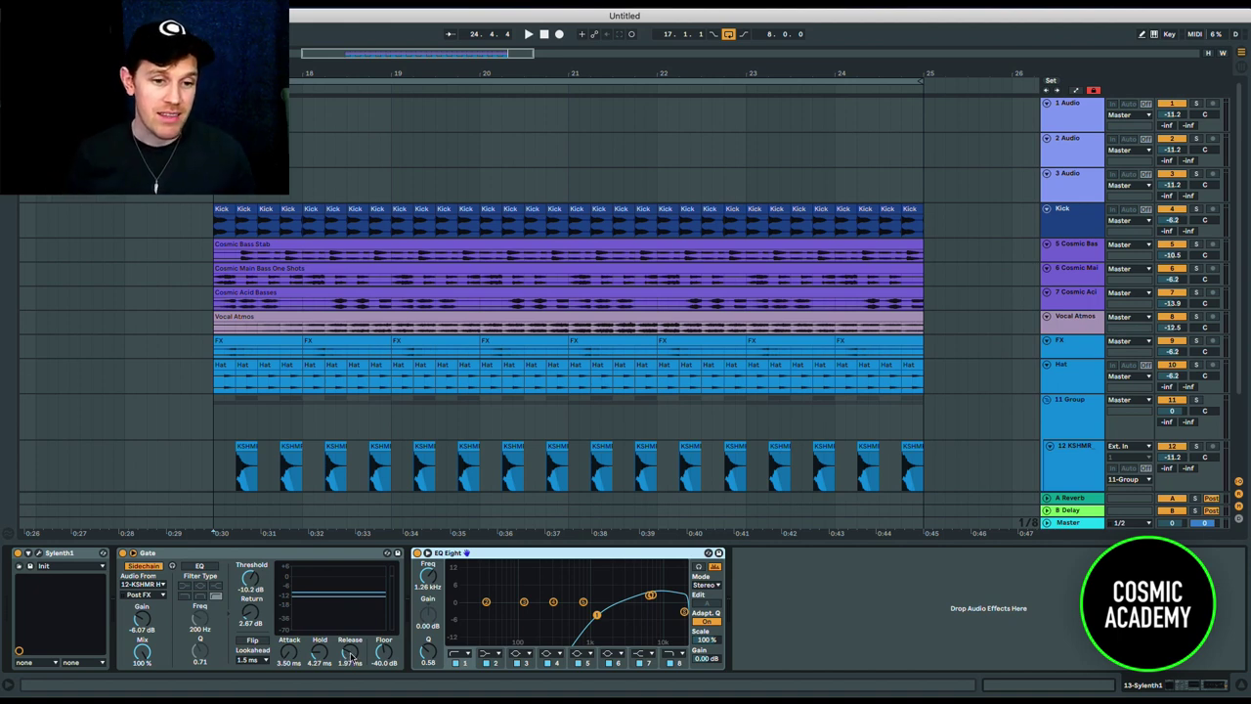
{"action": "key", "text": "space"}
{"action": "left_click_drag", "start_coordinate": [350, 657], "coordinate": [350, 643]}
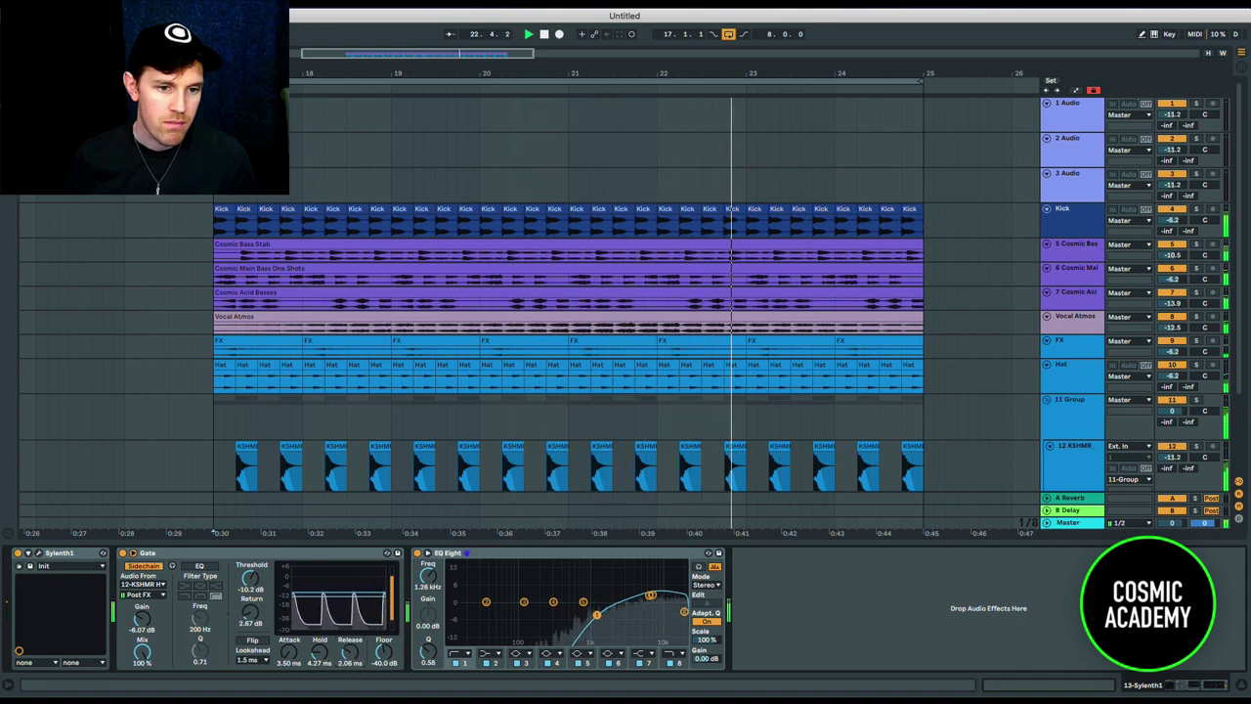
{"action": "left_click_drag", "start_coordinate": [350, 652], "coordinate": [354, 653]}
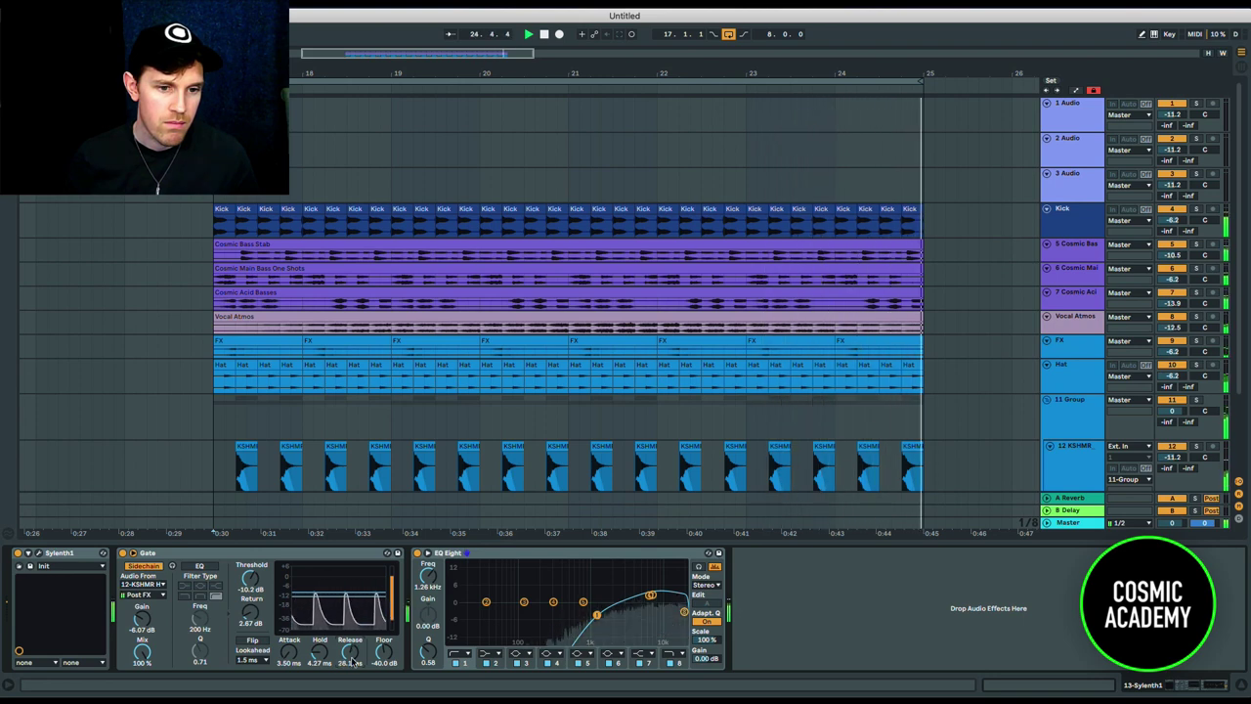
{"action": "key", "text": "space"}
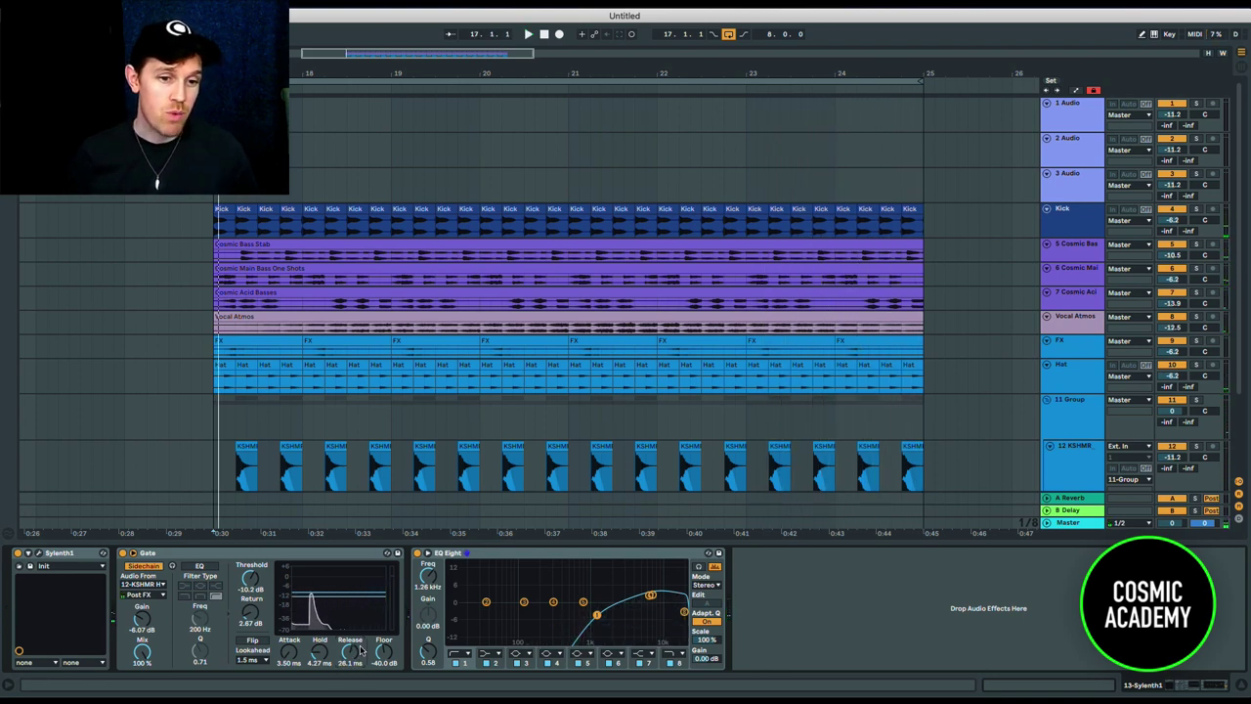
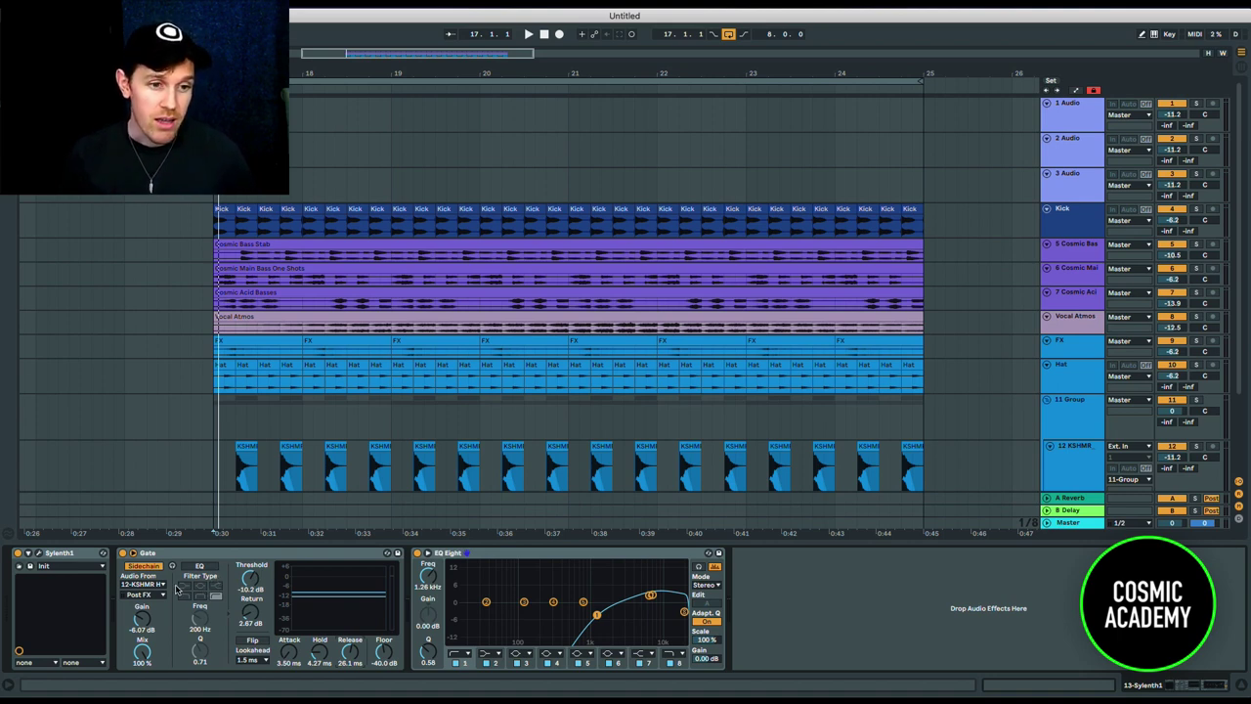
- Switch the Gate's sidechain source to the Hat track and play the loop briefly
{"action": "left_click", "coordinate": [143, 585]}
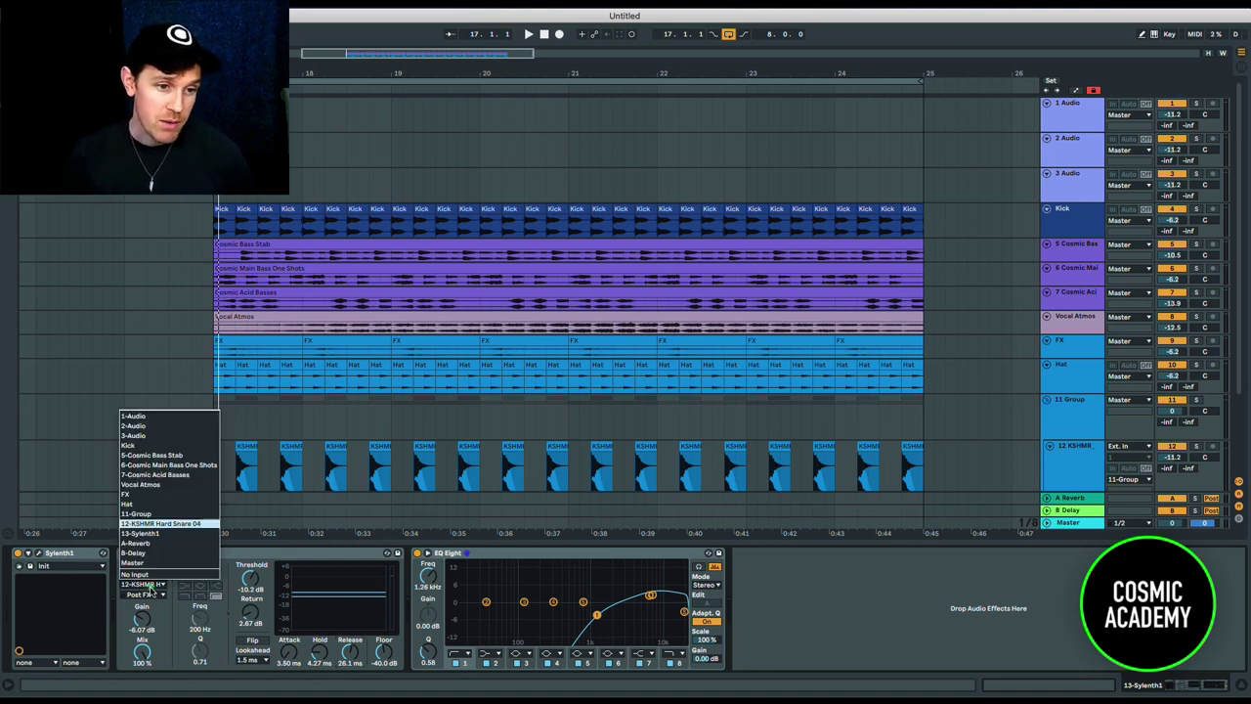
{"action": "left_click", "coordinate": [160, 504]}
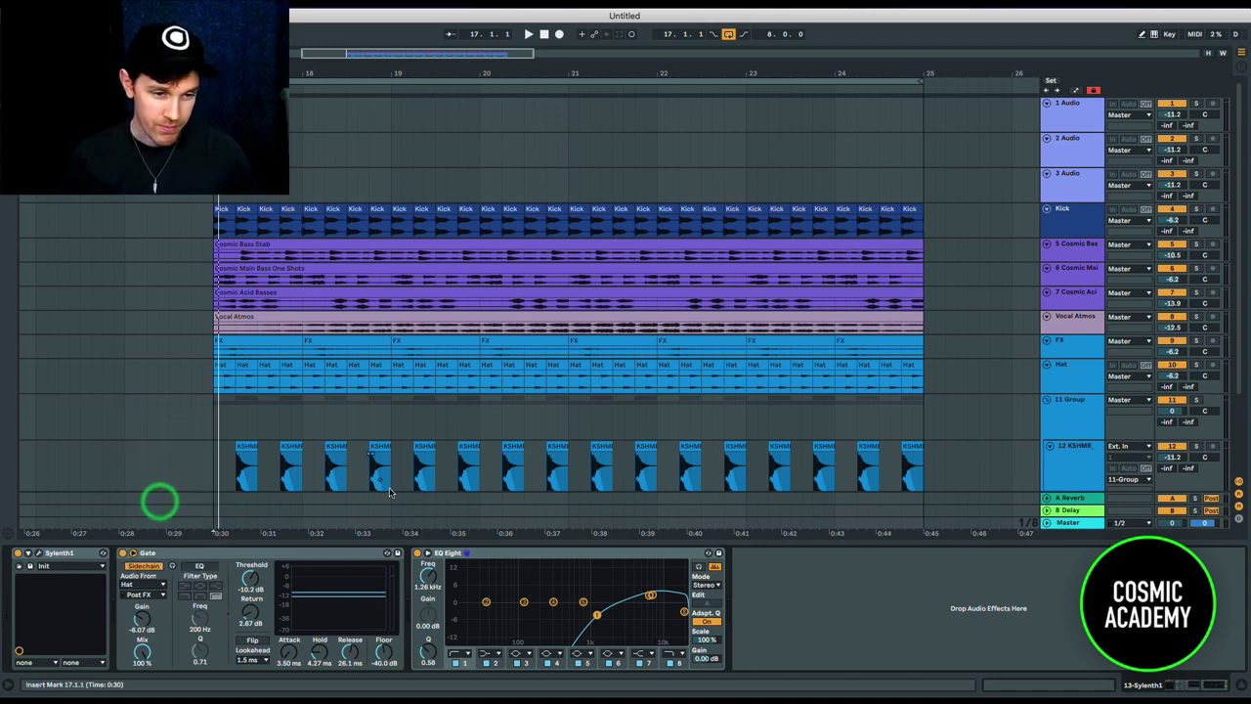
{"action": "key", "text": "space"}
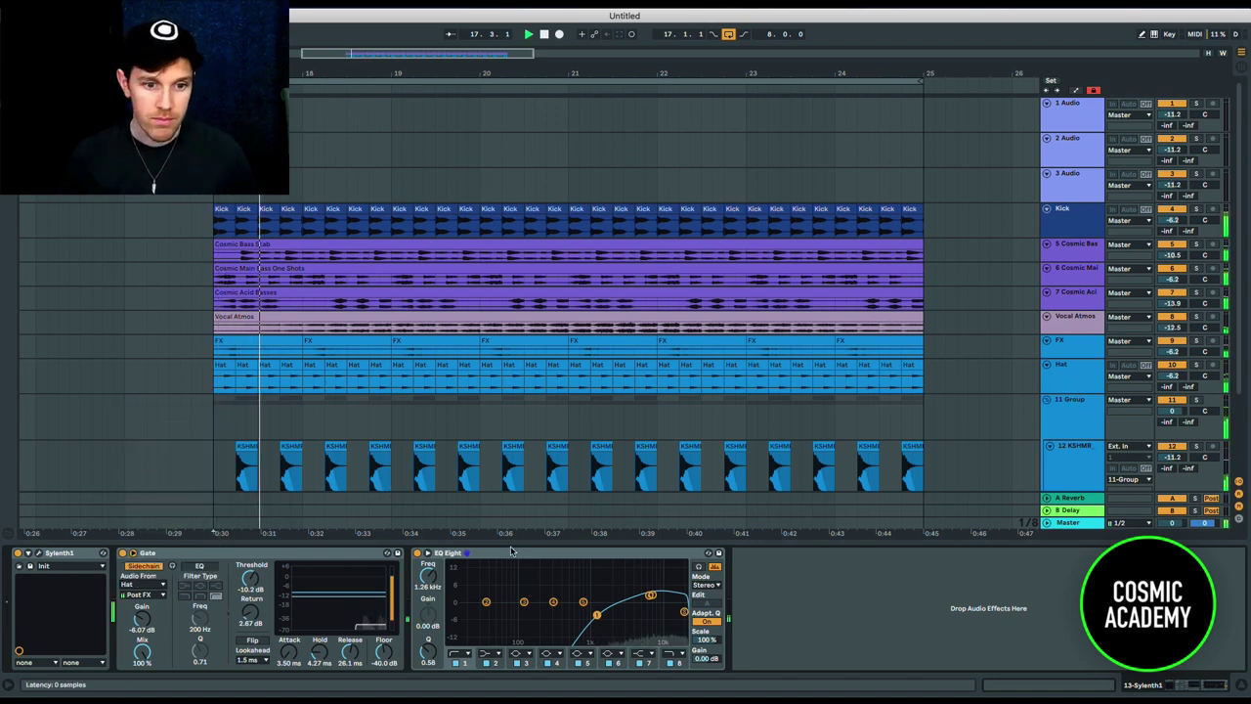
{"action": "key", "text": "space"}
- Solo the Hat and 13 Sylenth1 tracks with the loop playing
{"action": "left_click", "coordinate": [1194, 365]}
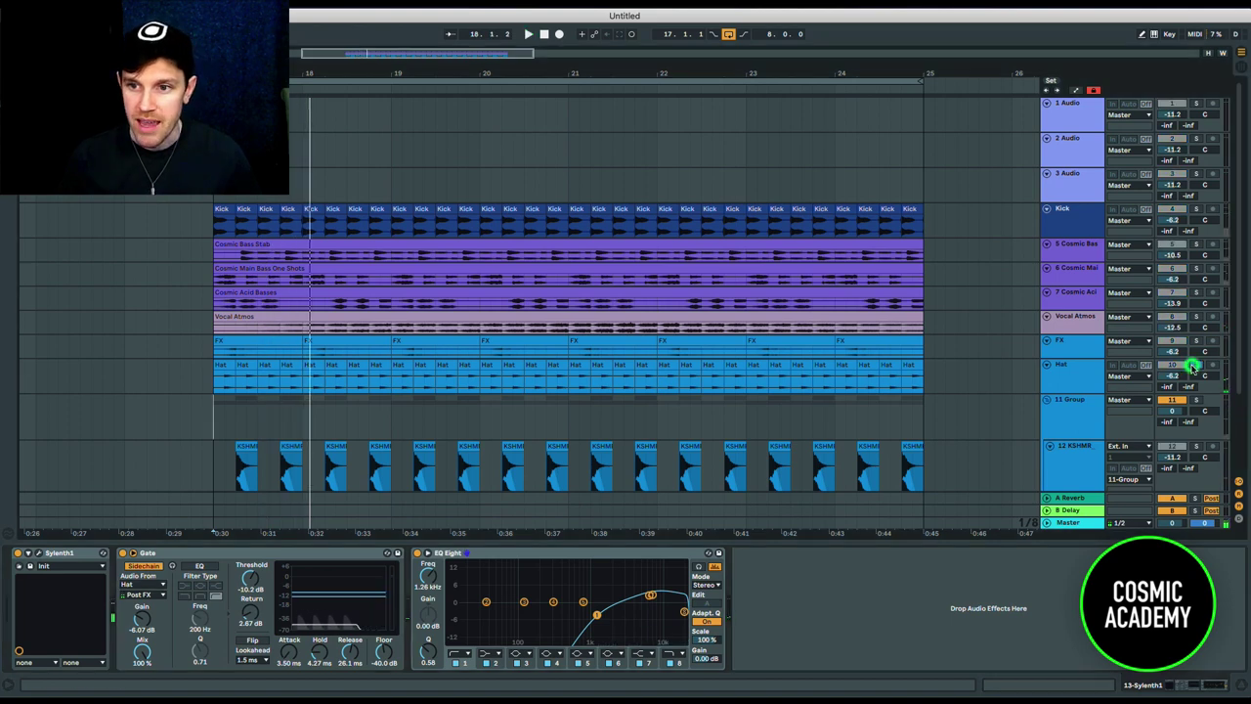
{"action": "key", "text": "space"}
{"action": "scroll", "coordinate": [1167, 451], "scroll_direction": "down", "scroll_amount": 2}
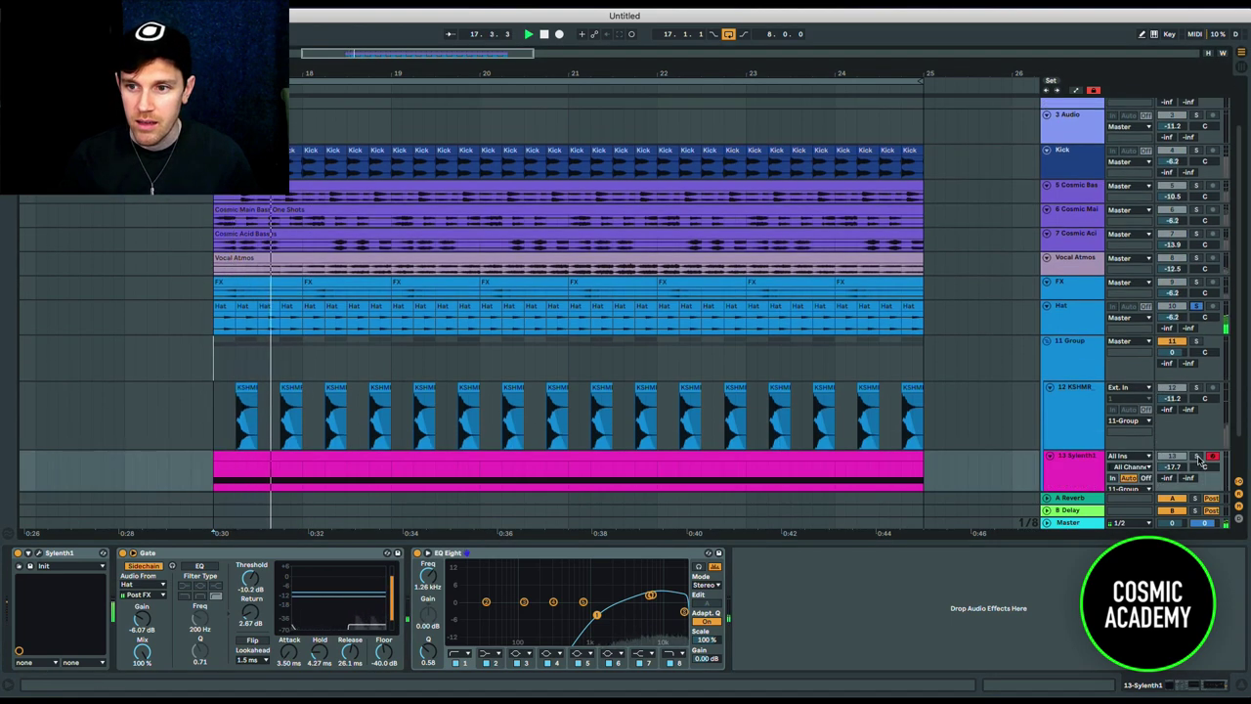
{"action": "left_click", "coordinate": [1197, 457]}
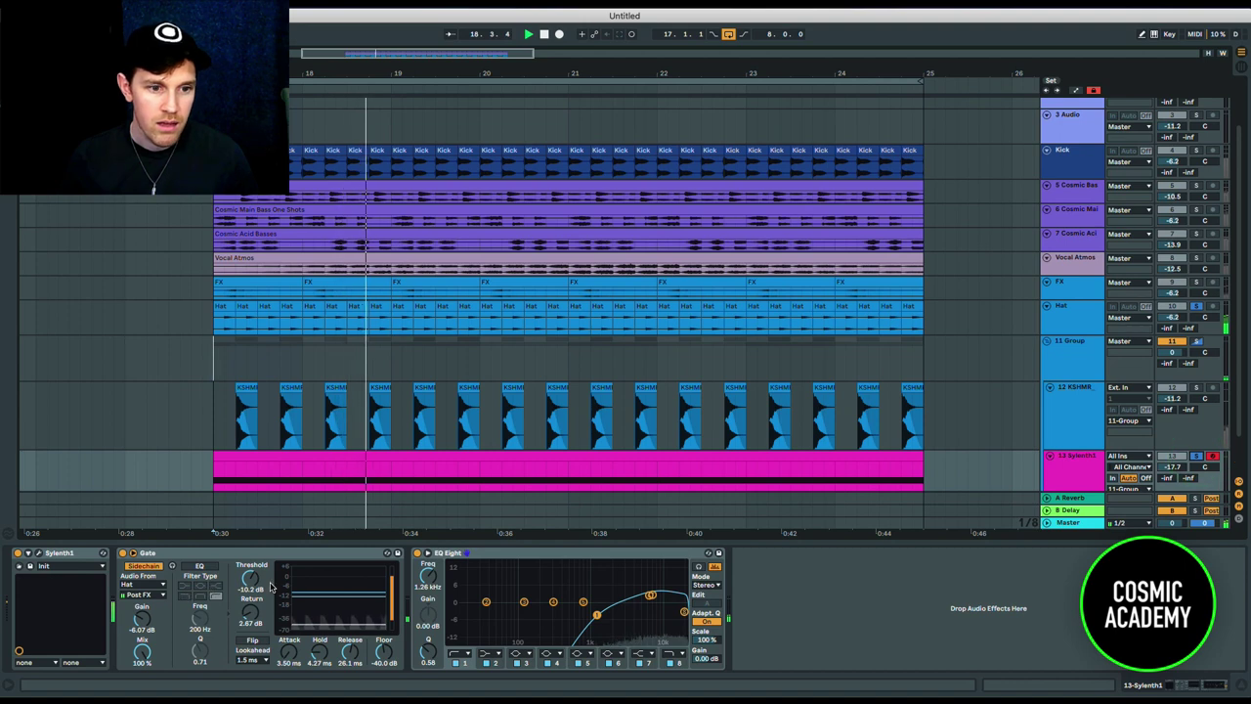
- Set the Gate to a -38.7 dB threshold, 3.43 dB return, 1.19 ms hold and 0.19 ms release for the hat-triggered noise
{"action": "left_click_drag", "start_coordinate": [247, 575], "coordinate": [246, 567]}
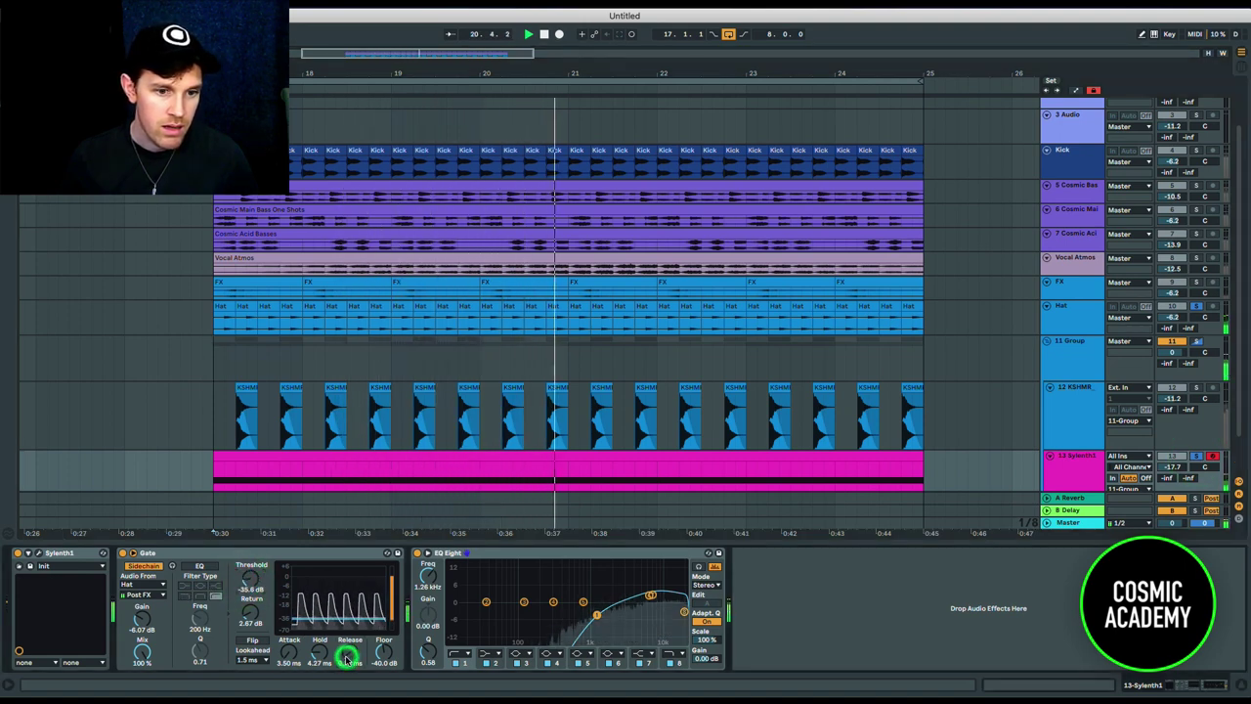
{"action": "left_click_drag", "start_coordinate": [319, 652], "coordinate": [319, 661]}
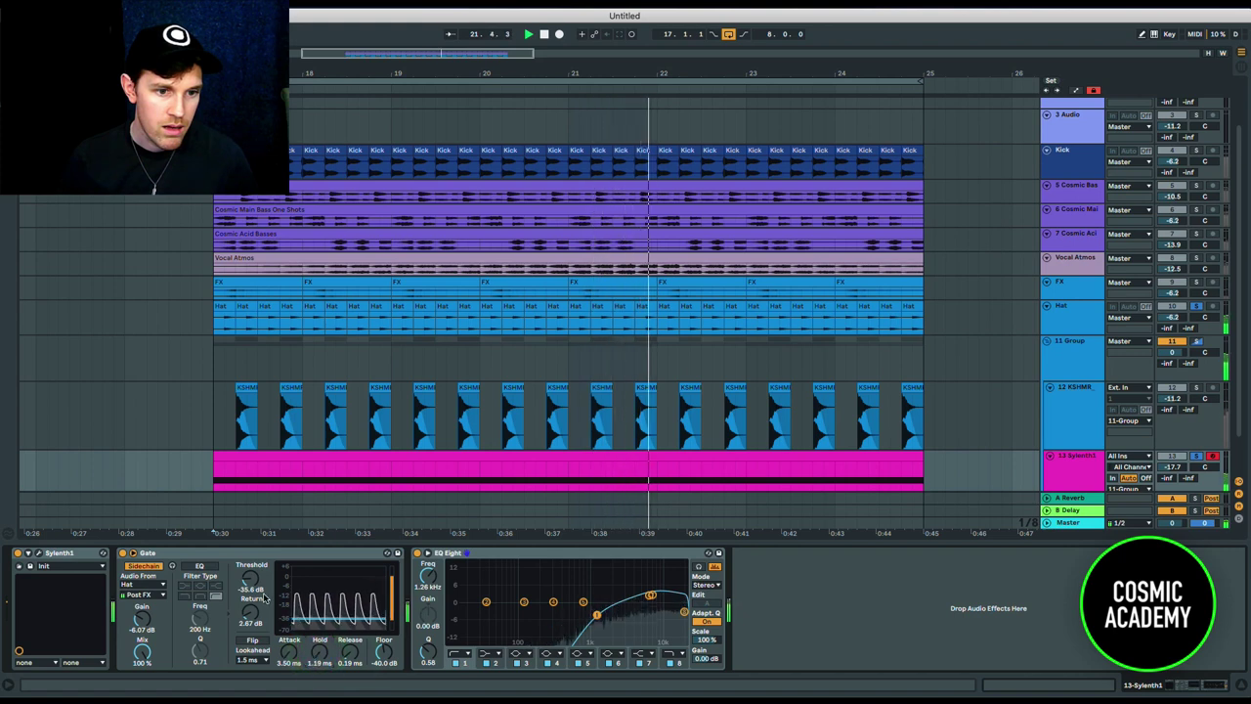
{"action": "left_click_drag", "start_coordinate": [253, 581], "coordinate": [251, 614]}
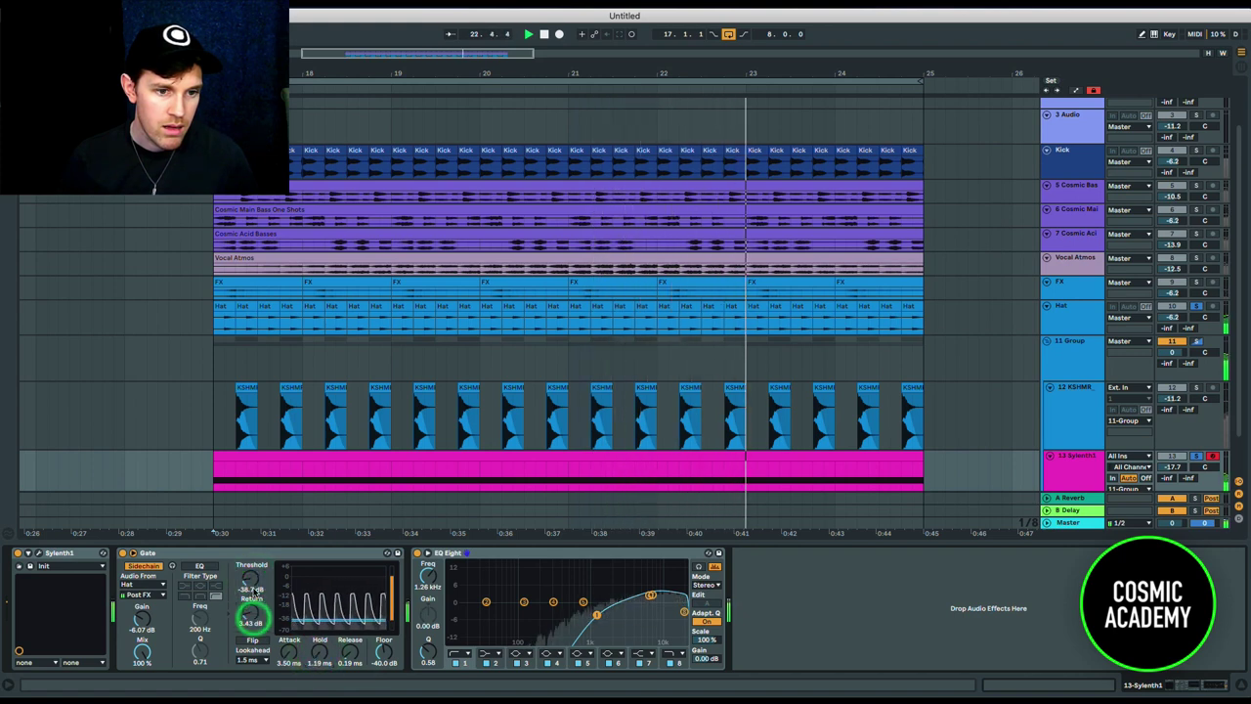
- Blend the noise under the hats with track volume -33.2 dB, EQ Eight low cut at 1.21 kHz and Gate release 2.86 ms
{"action": "left_click_drag", "start_coordinate": [1182, 469], "coordinate": [1173, 523]}
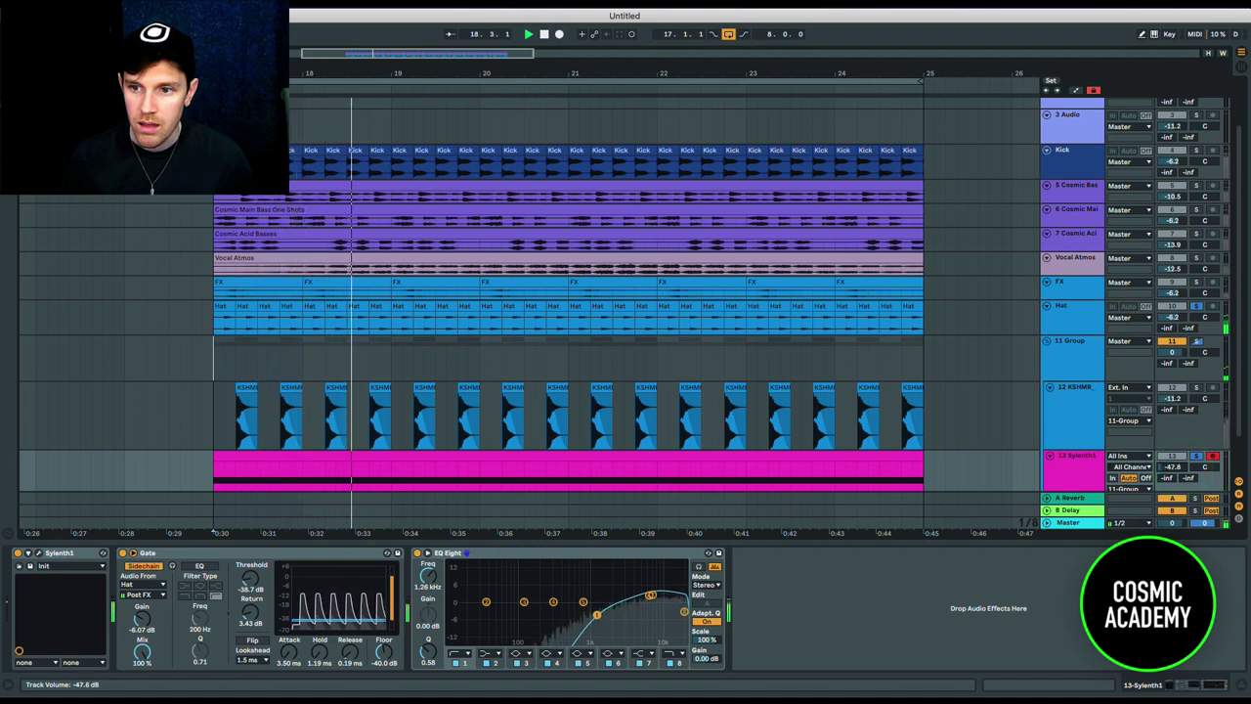
{"action": "left_click_drag", "start_coordinate": [1173, 468], "coordinate": [1174, 457]}
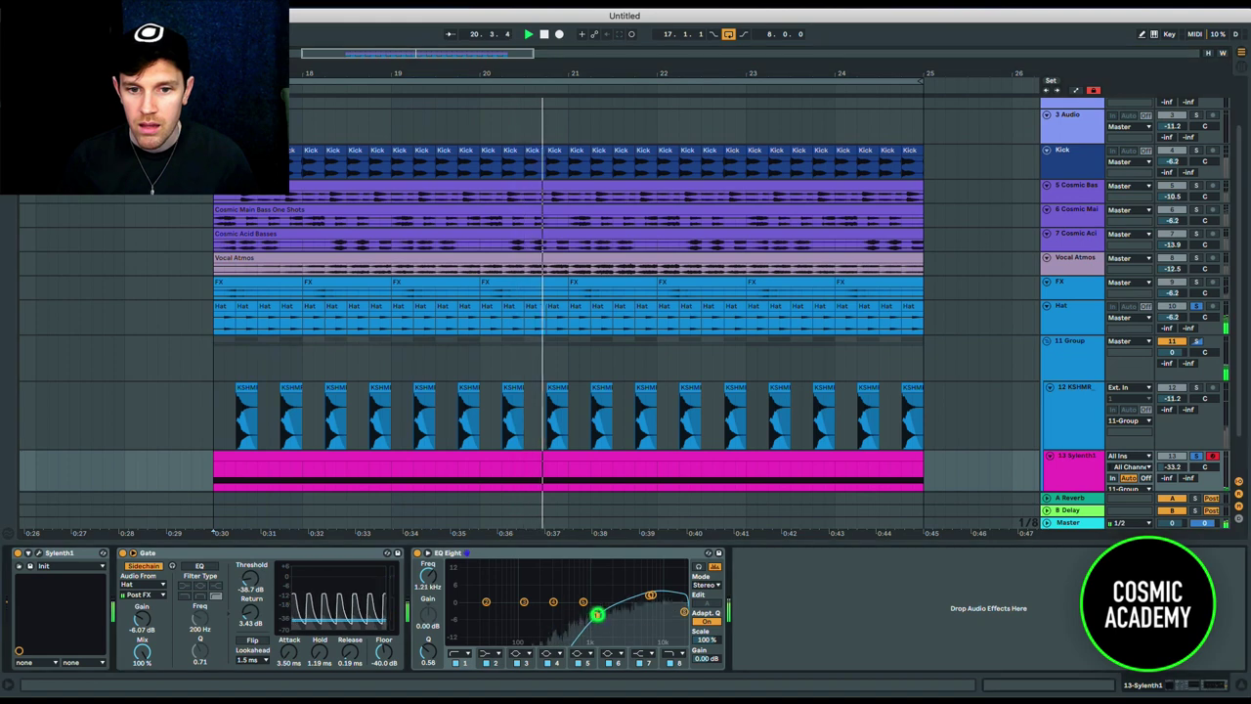
{"action": "left_click_drag", "start_coordinate": [349, 651], "coordinate": [349, 684]}
{"action": "key", "text": "space"}
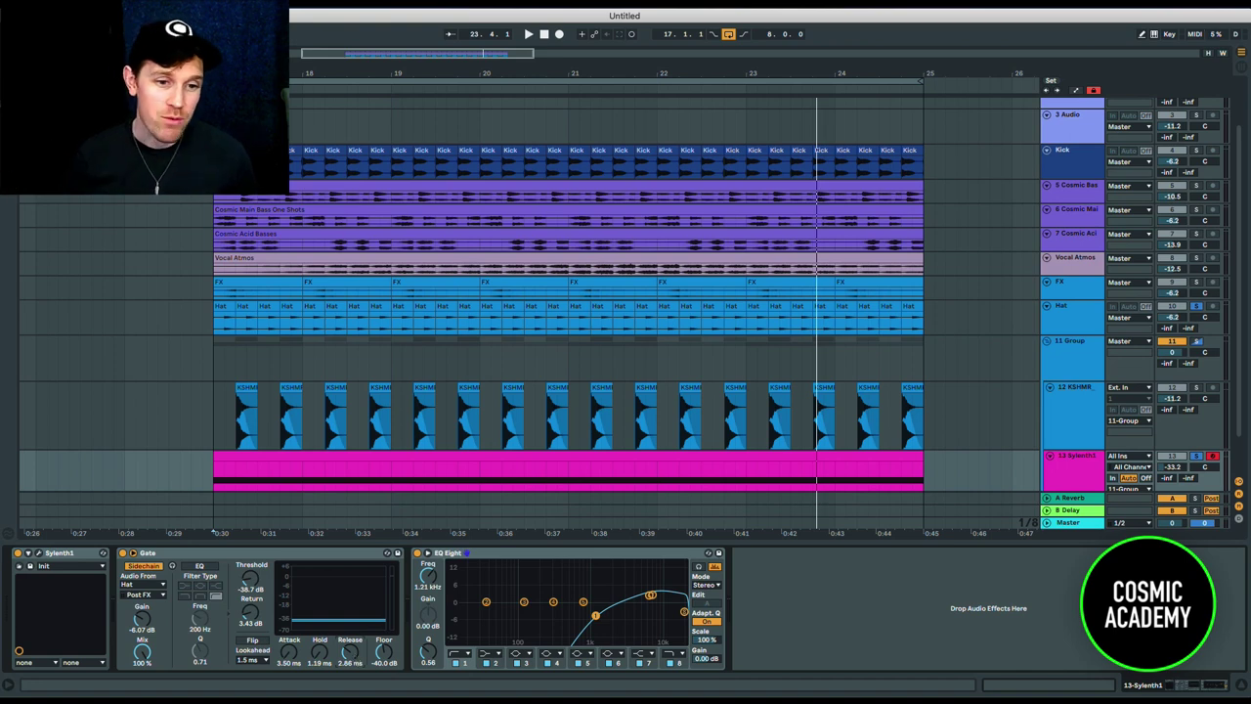
- Draw Gate release automation on 13 Sylenth1 rising from about 0.24 ms at bar 23 to 2.86 ms at bar 25, and unsolo the tracks
{"action": "key", "text": "a"}
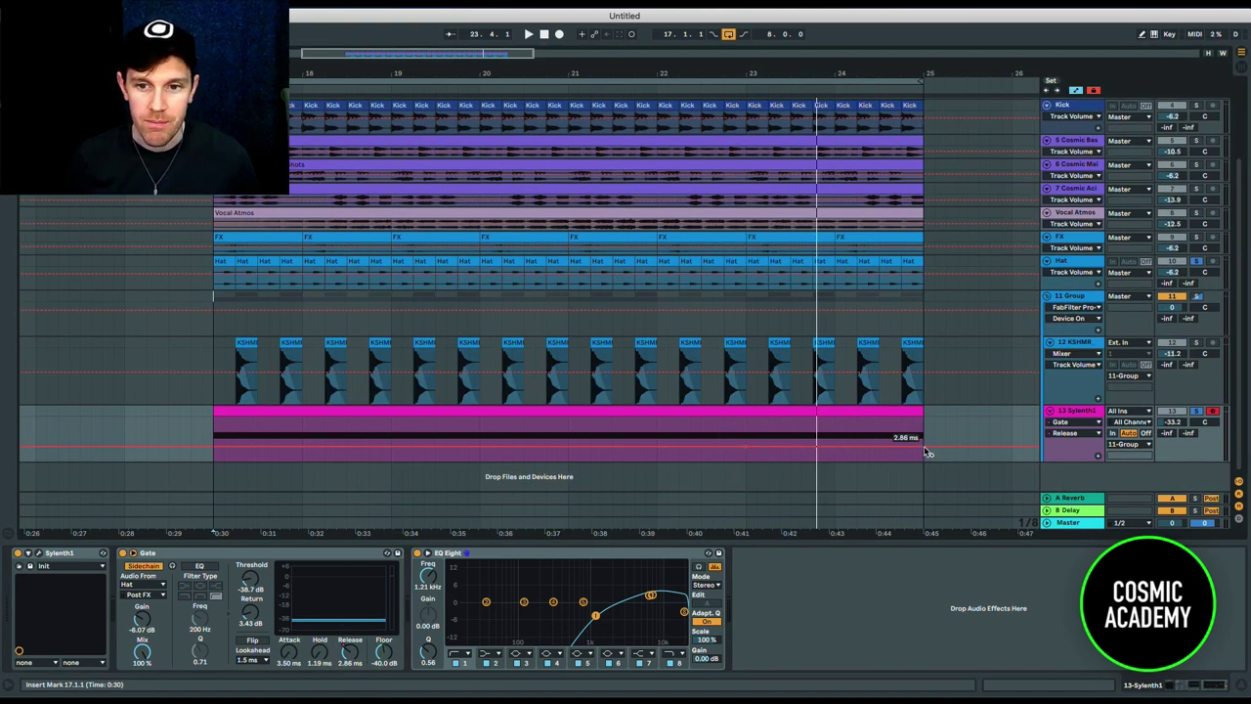
{"action": "left_click_drag", "start_coordinate": [746, 446], "coordinate": [746, 452]}
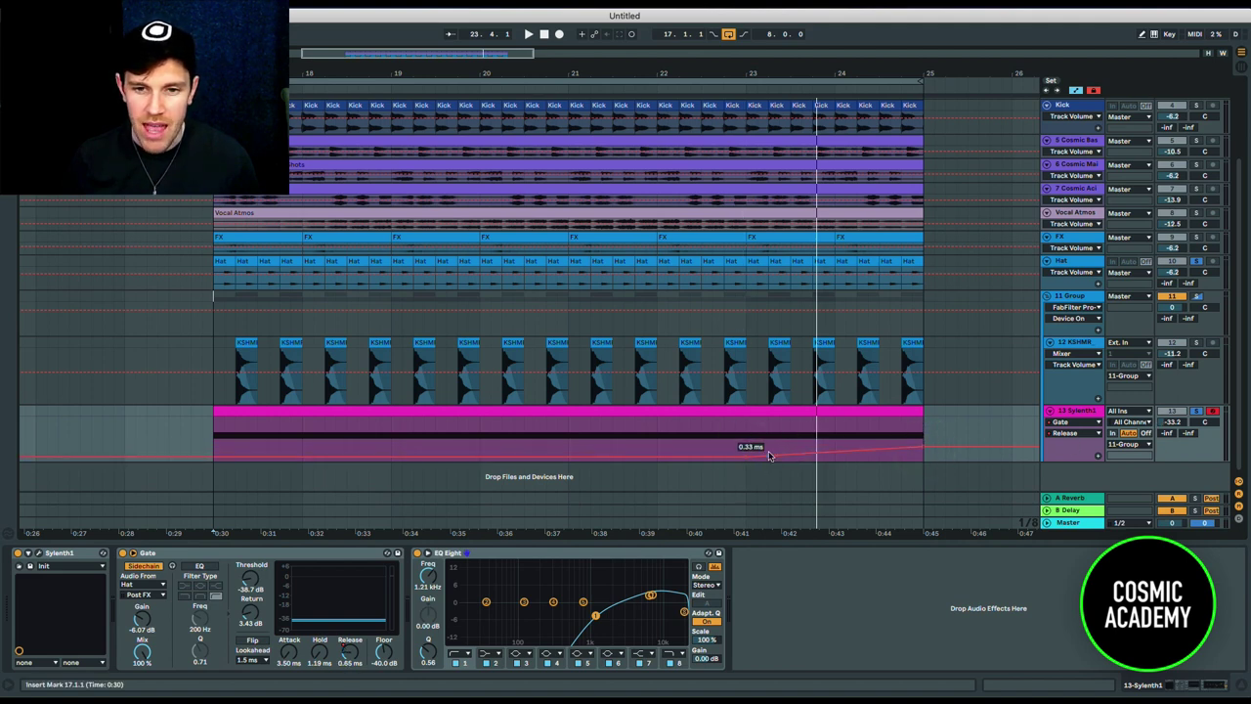
{"action": "left_click", "coordinate": [1201, 414]}
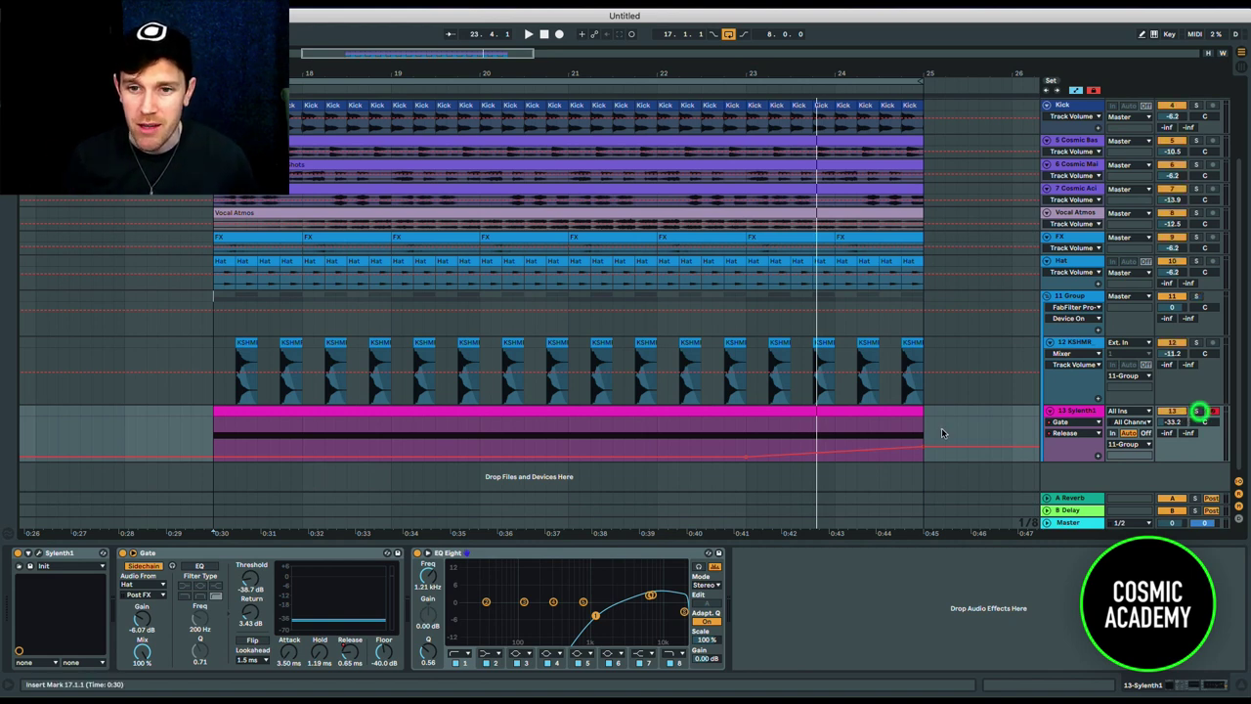
- Play the full mix from bar 22 and raise the 13 Sylenth1 track volume to -24.2 dB
{"action": "key", "text": "a"}
{"action": "left_click", "coordinate": [654, 436]}
{"action": "key", "text": "space"}
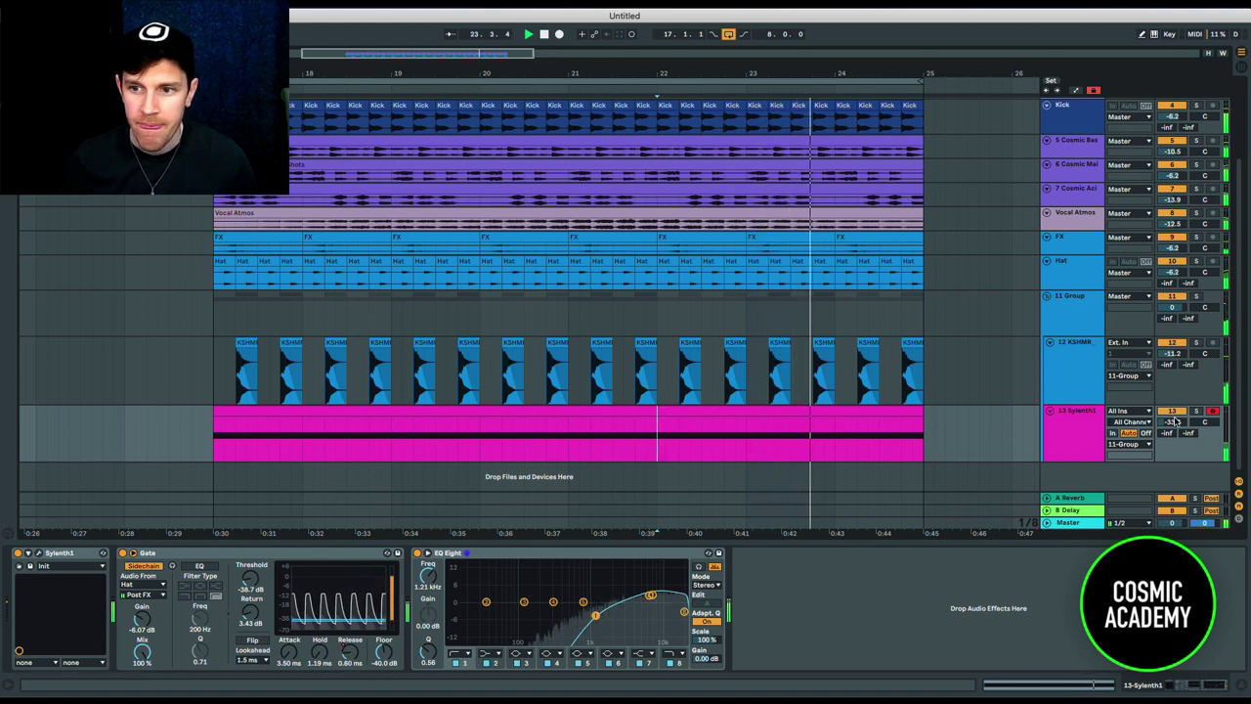
{"action": "left_click_drag", "start_coordinate": [1171, 422], "coordinate": [1172, 413]}
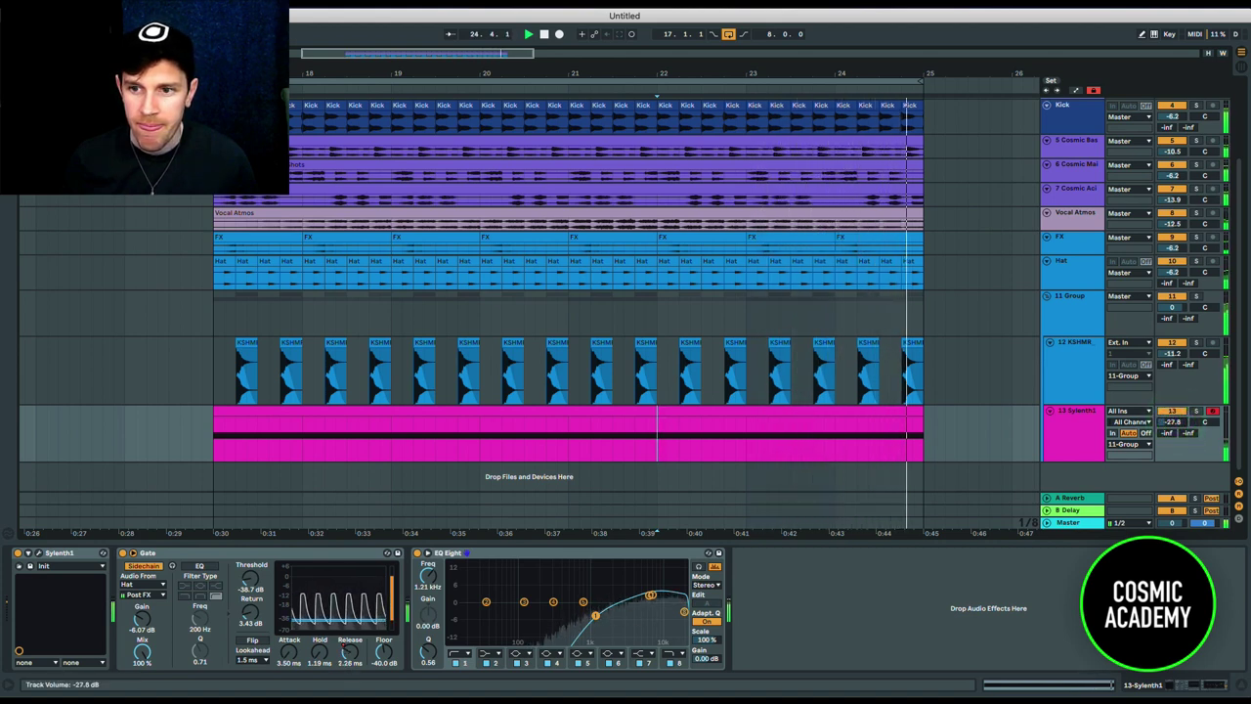
{"action": "key", "text": "space"}
{"action": "key", "text": "space"}
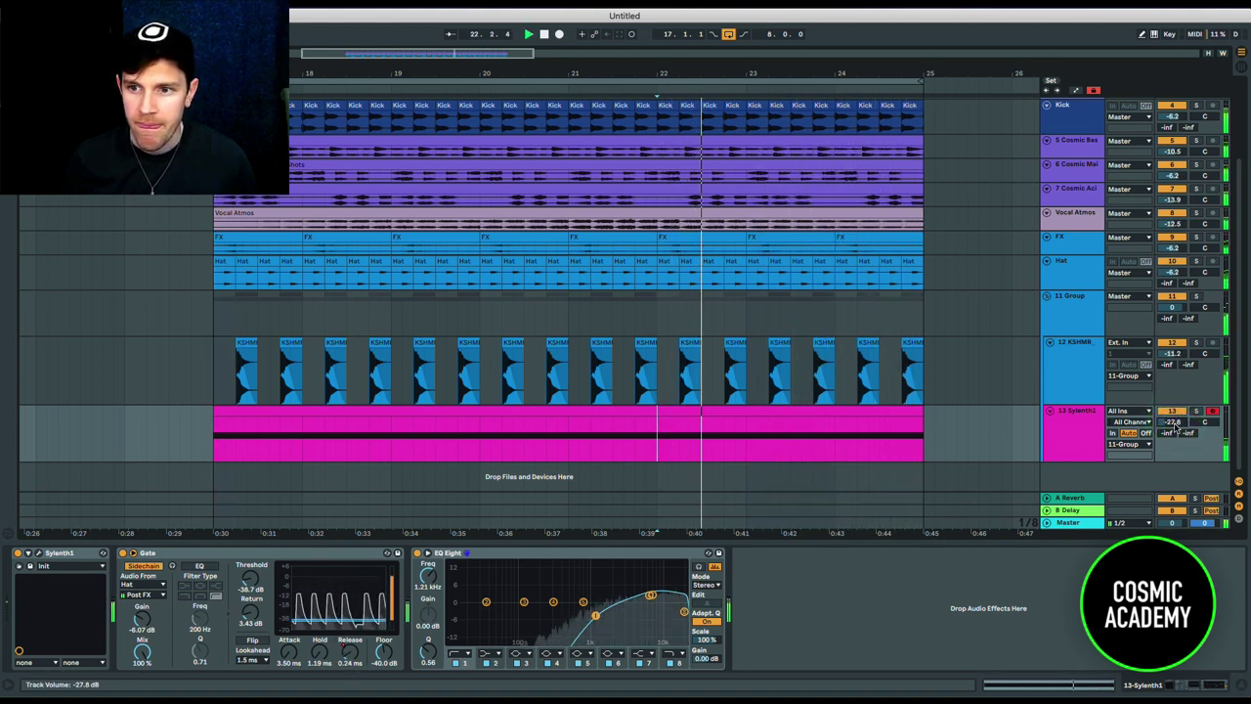
{"action": "left_click_drag", "start_coordinate": [1171, 421], "coordinate": [1171, 408]}
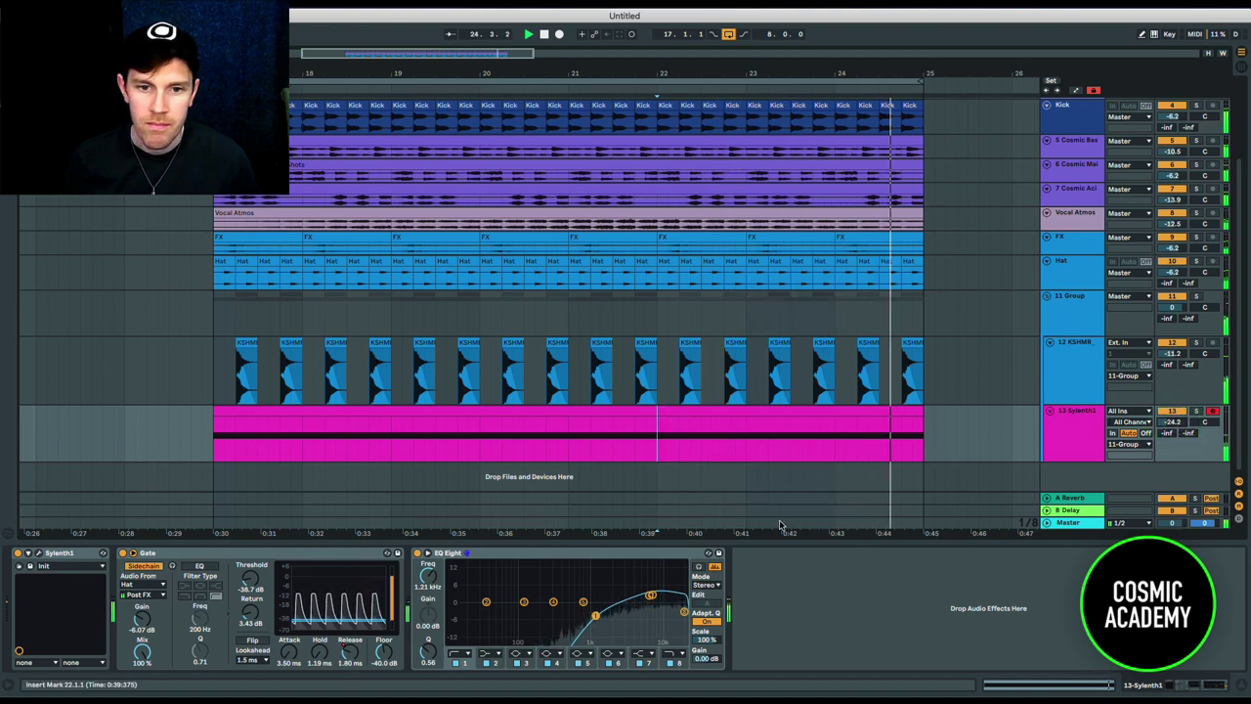
- Raise the end of the Gate release automation at bar 25 to 394 ms and play the build-up
{"action": "key", "text": "a"}
{"action": "key", "text": "a"}
{"action": "key", "text": "a"}
{"action": "key", "text": "space"}
{"action": "left_click", "coordinate": [351, 650]}
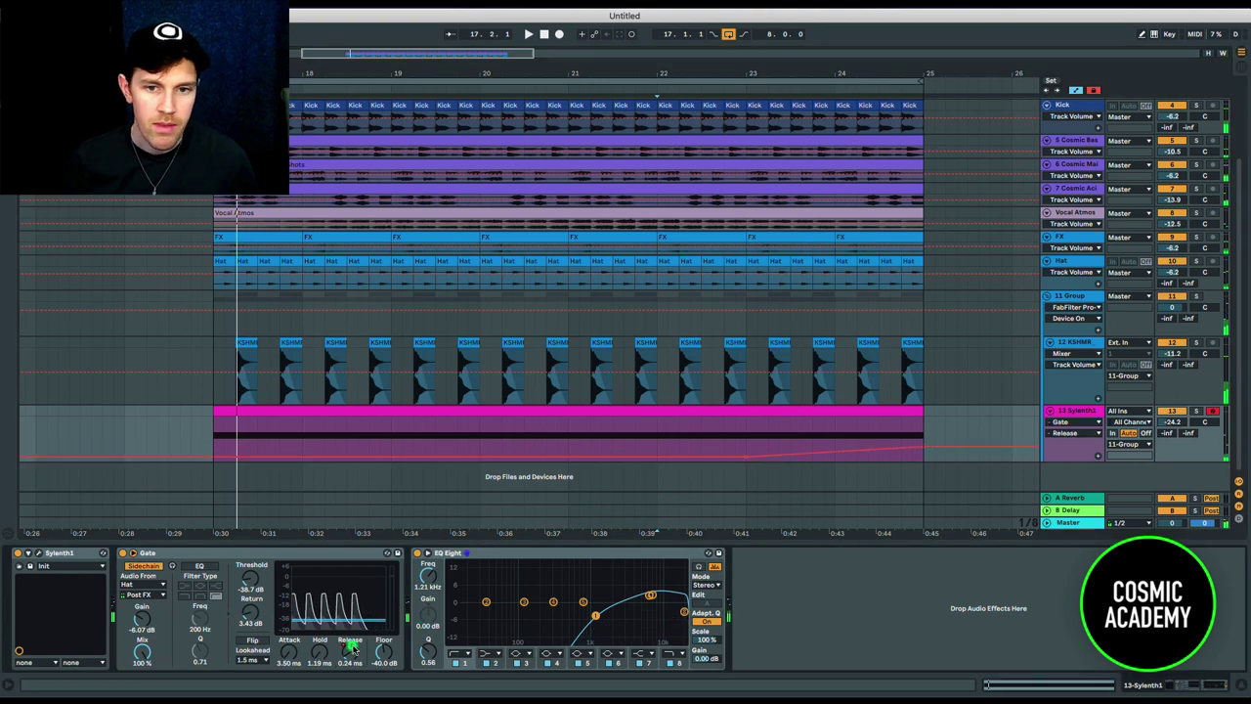
{"action": "left_click_drag", "start_coordinate": [926, 449], "coordinate": [926, 428]}
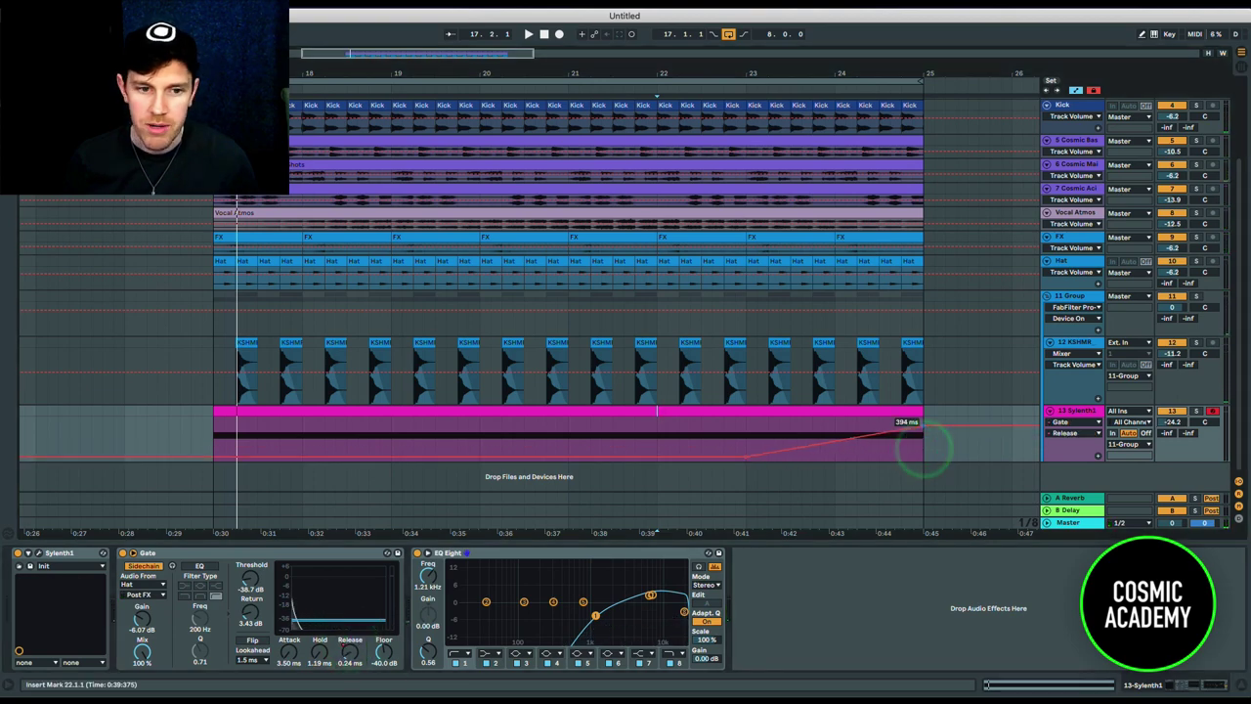
{"action": "key", "text": "space"}
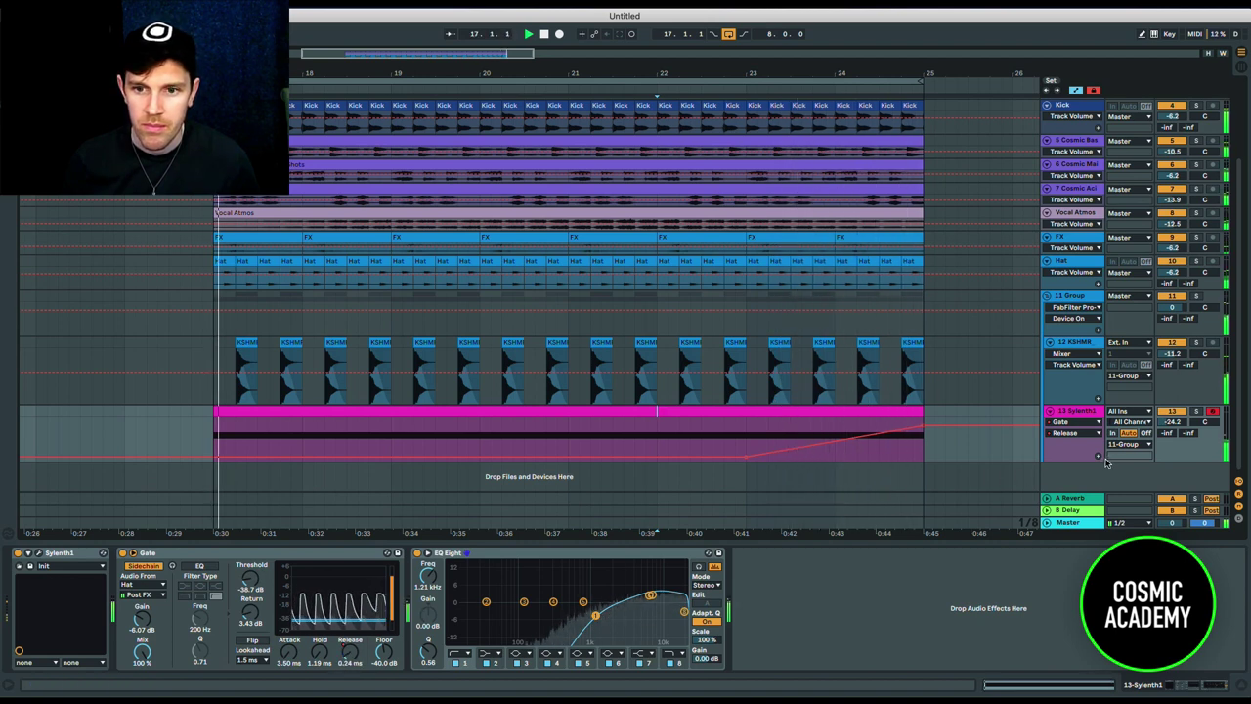
{"action": "key", "text": "a"}
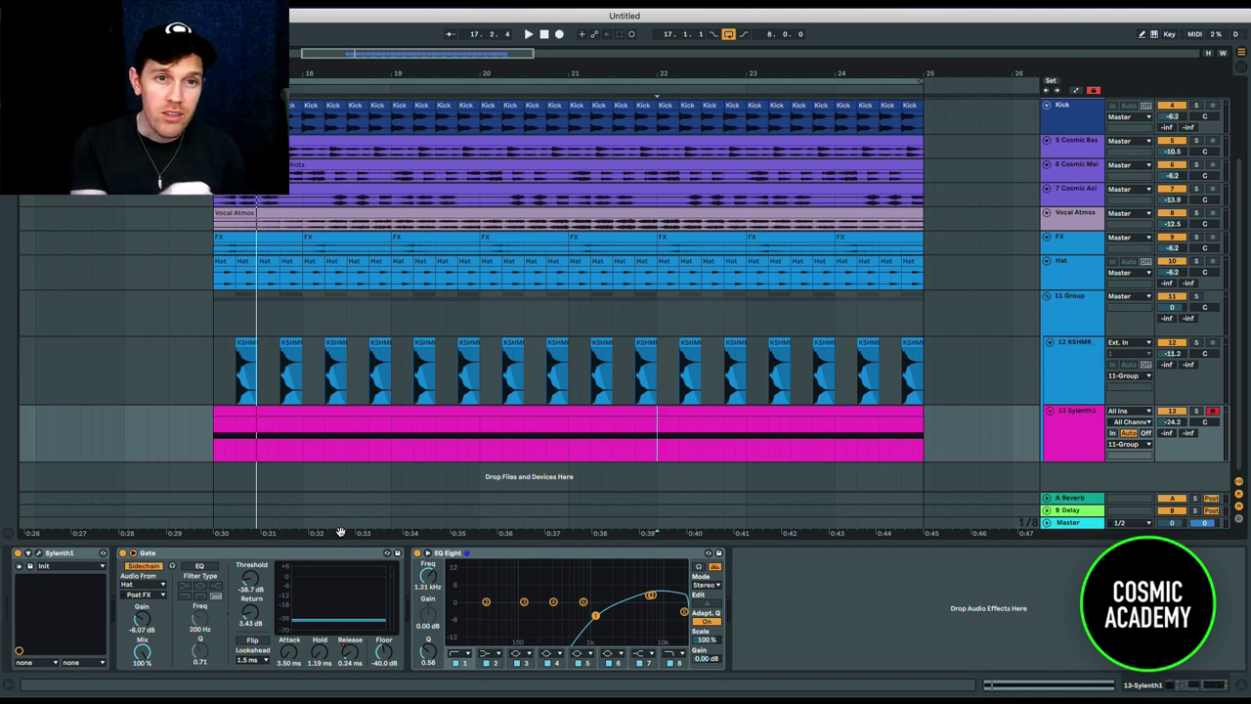
- Set the noise track's Gate threshold to -10.5 dB and its sidechain source to 12-KSHMR Hard Snare 04
{"action": "left_click", "coordinate": [250, 577]}
{"action": "left_click_drag", "start_coordinate": [250, 577], "coordinate": [250, 586]}
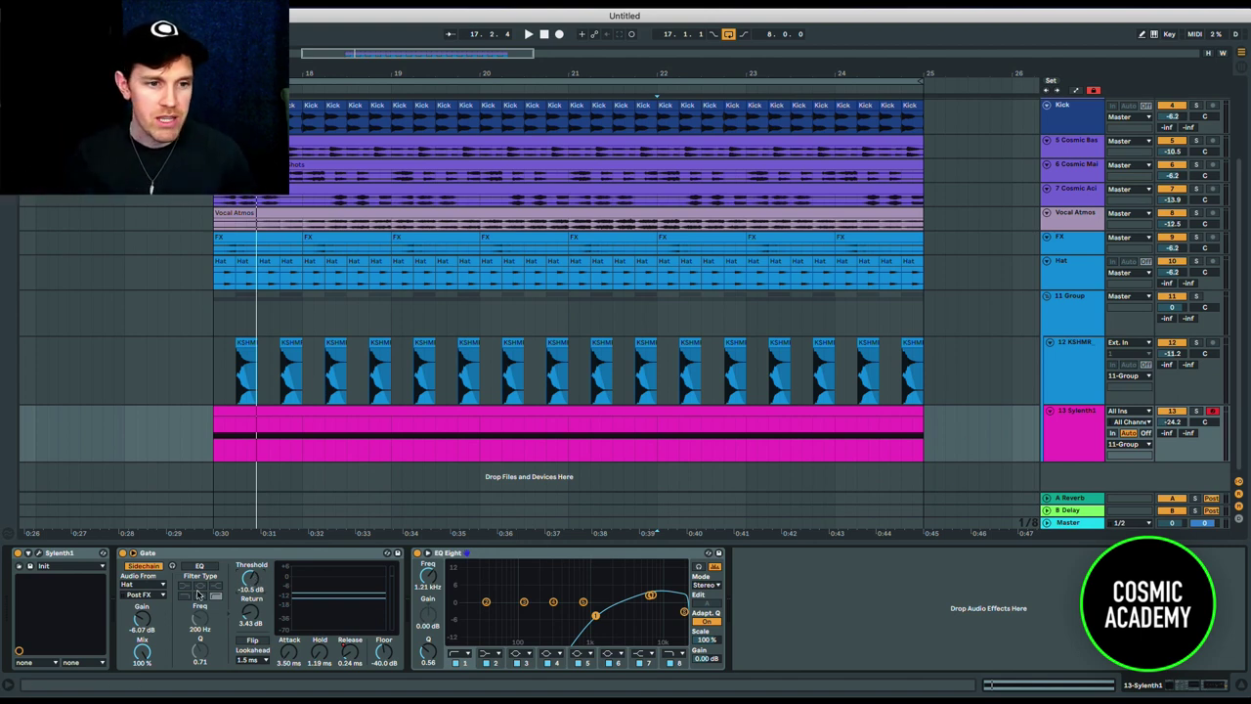
{"action": "left_click", "coordinate": [1060, 383]}
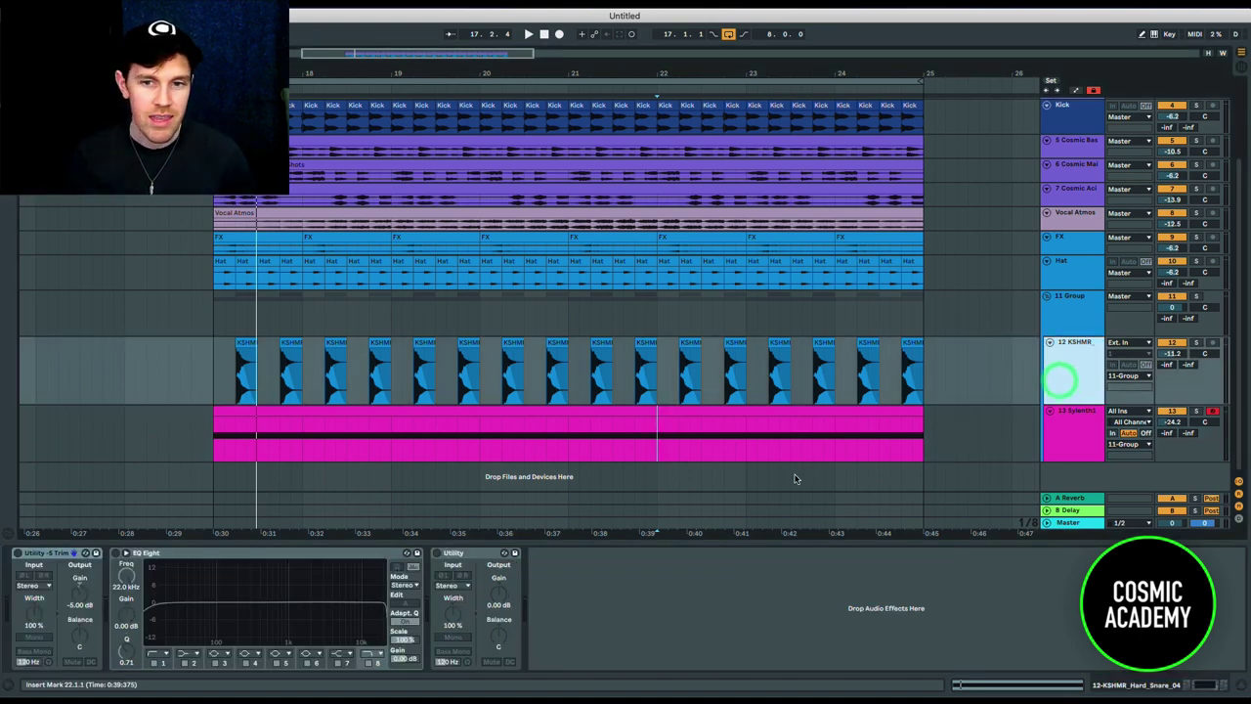
{"action": "left_click", "coordinate": [1057, 445]}
{"action": "left_click", "coordinate": [163, 586]}
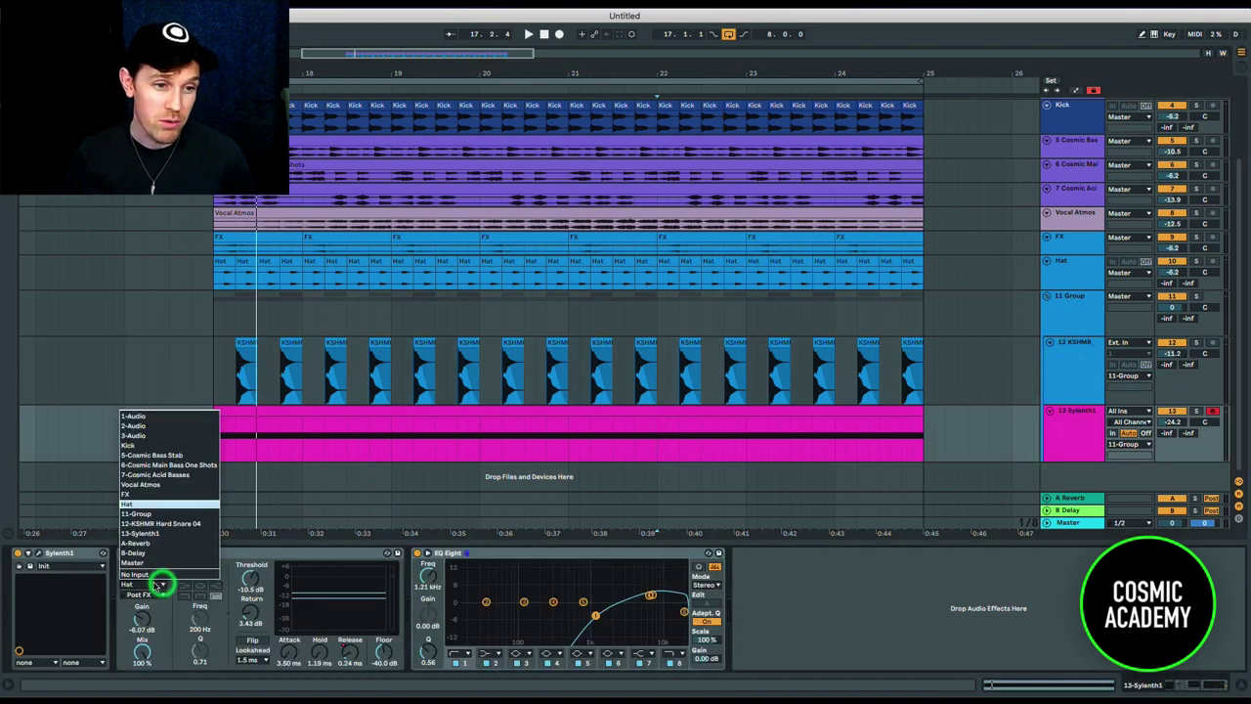
{"action": "left_click", "coordinate": [161, 521]}
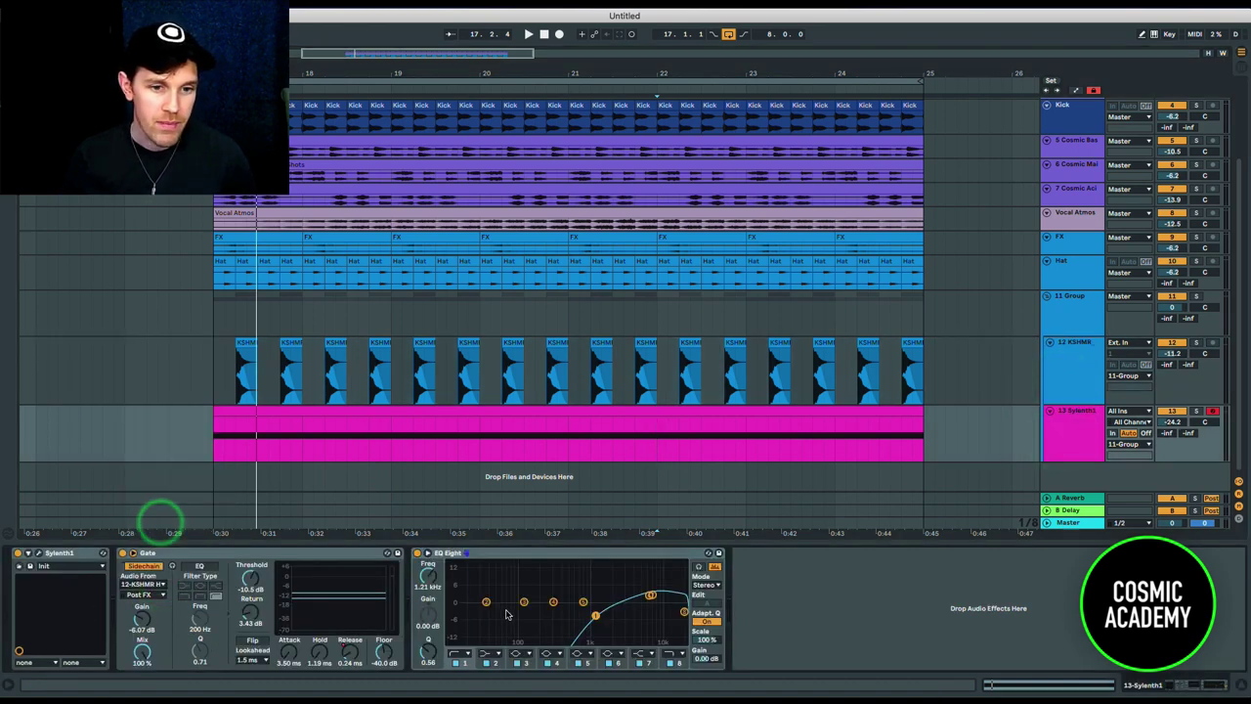
- Remove the Gate release automation ramp from 13 Sylenth1 and play the loop from bar 22
{"action": "key", "text": "a"}
{"action": "left_click", "coordinate": [348, 651]}
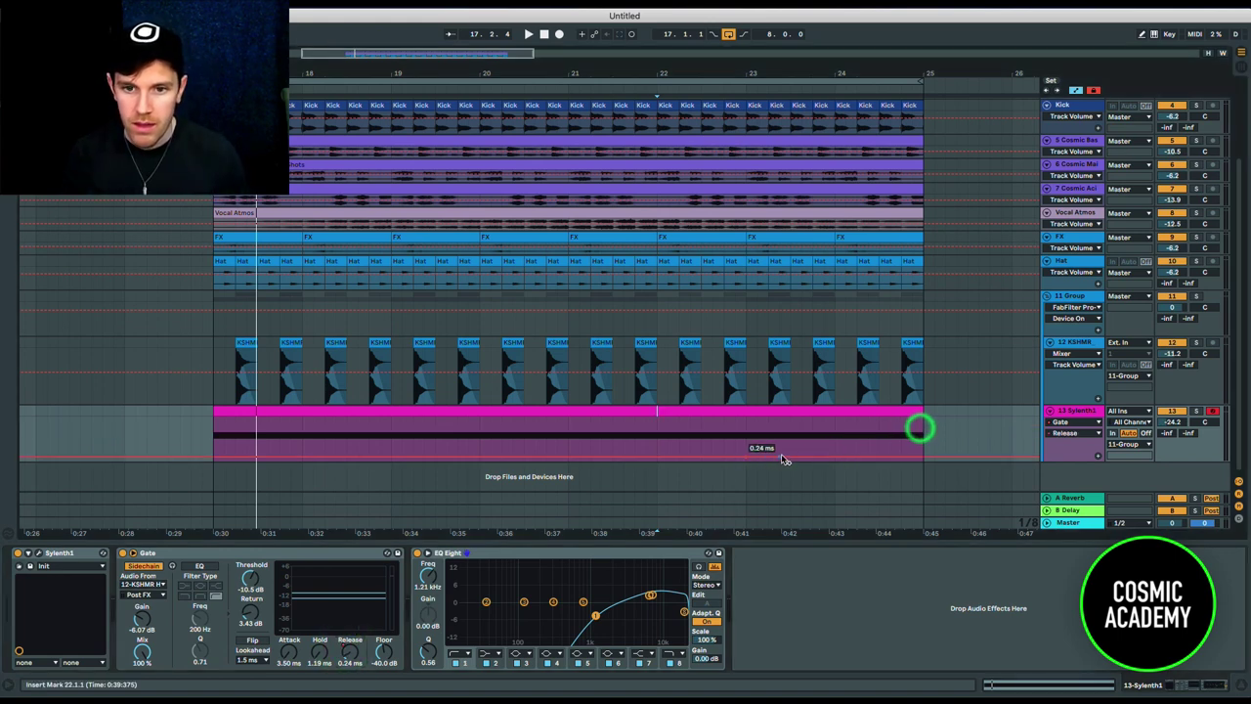
{"action": "left_click", "coordinate": [748, 458]}
{"action": "key", "text": "space"}
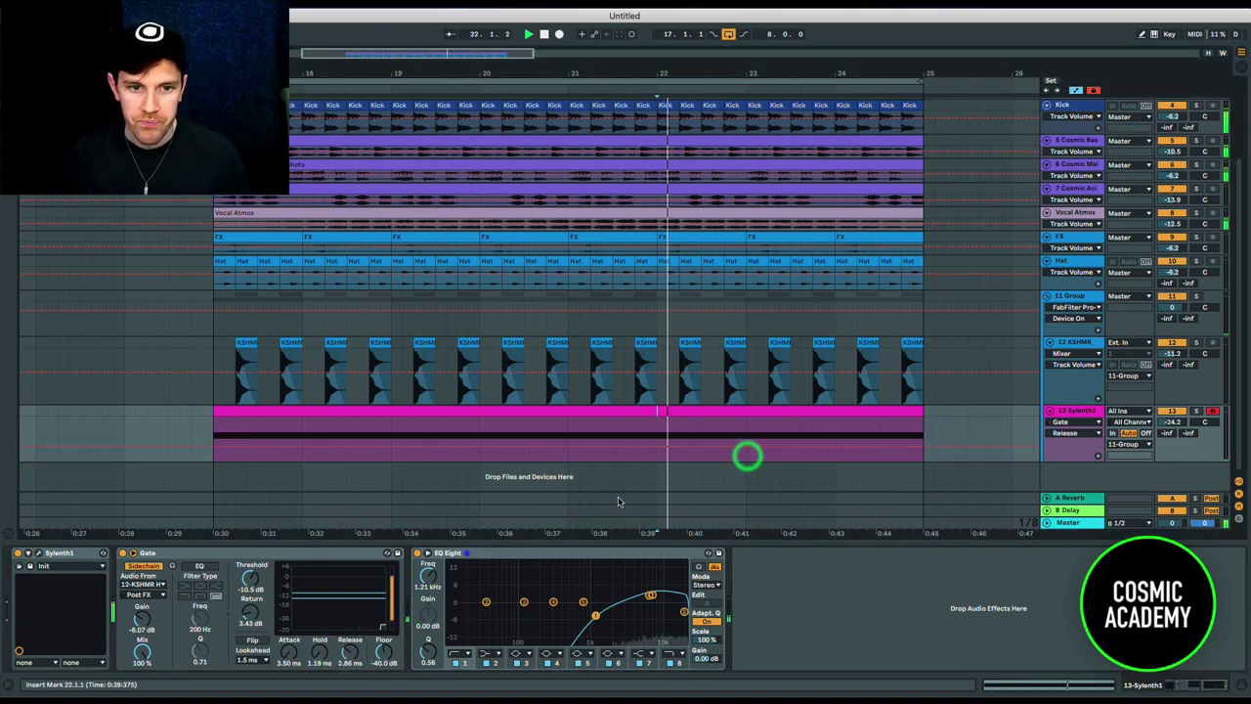
- With snare and noise soloed, set Gate threshold -13.4 dB, hold 3.01 ms, release 28.3 ms, and noise track volume -15.9 dB
{"action": "left_click", "coordinate": [249, 582]}
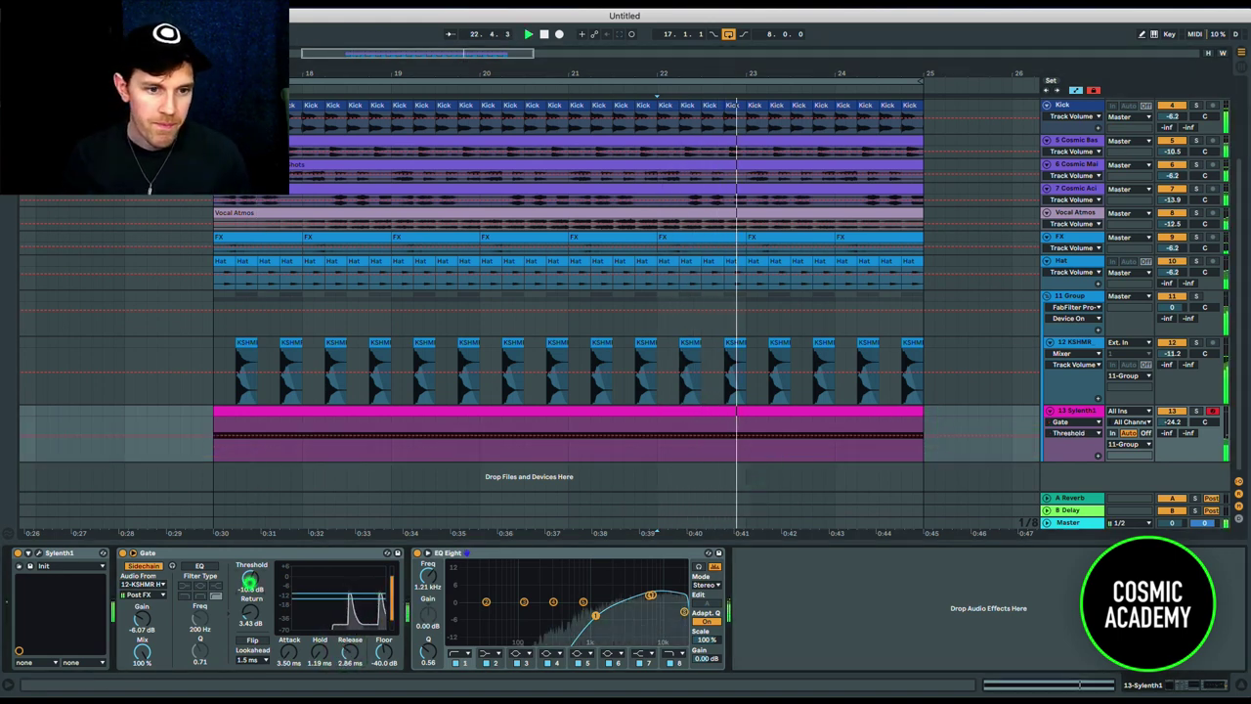
{"action": "left_click", "coordinate": [1197, 411]}
{"action": "left_click", "coordinate": [1197, 343]}
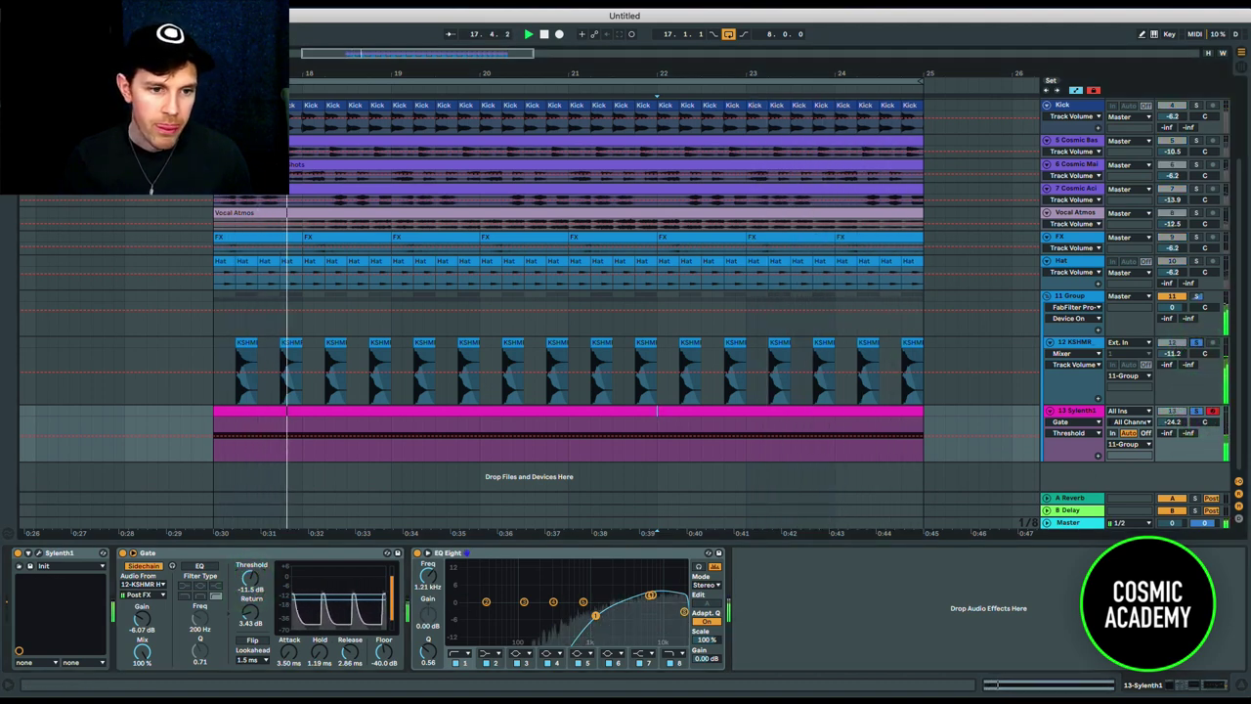
{"action": "left_click_drag", "start_coordinate": [250, 578], "coordinate": [251, 582]}
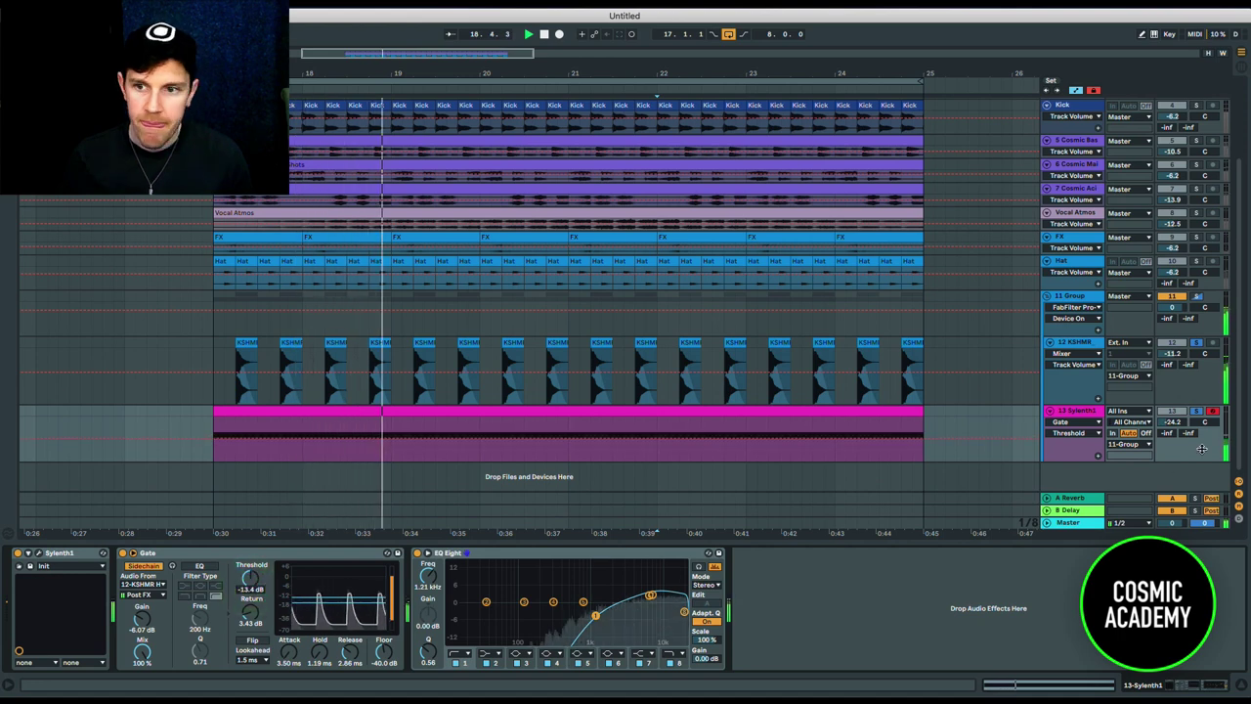
{"action": "left_click_drag", "start_coordinate": [1183, 430], "coordinate": [1183, 404]}
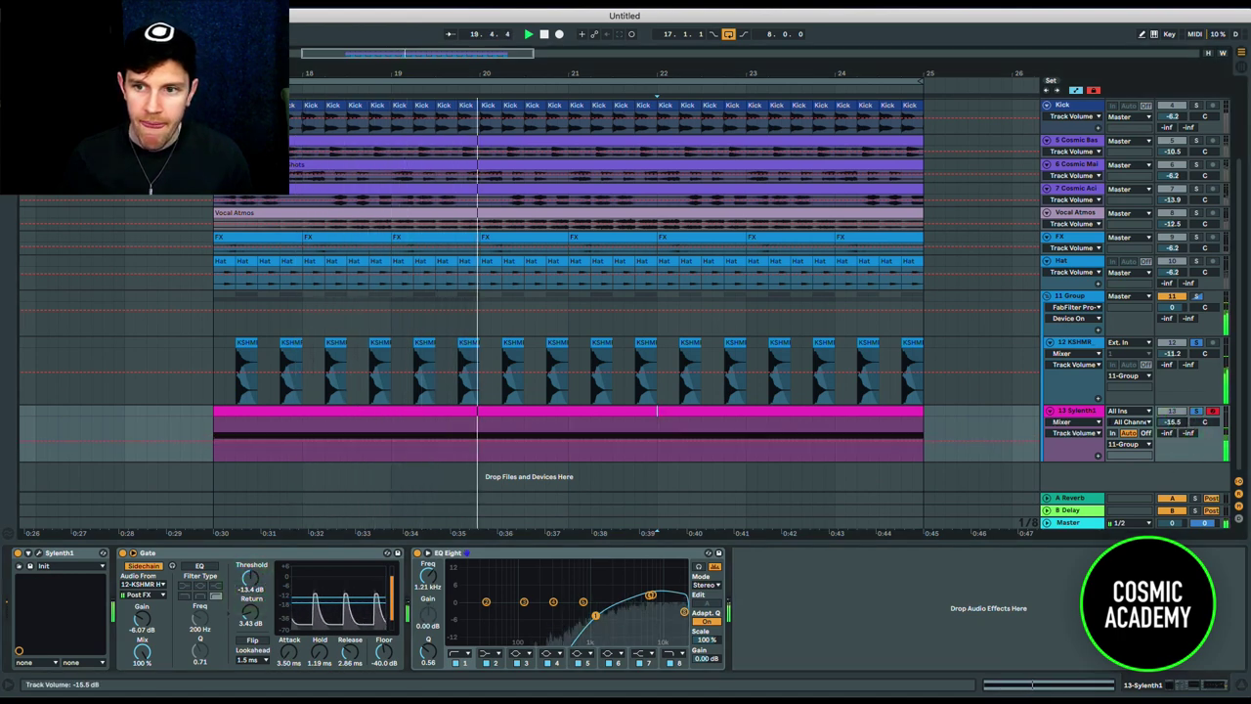
{"action": "left_click_drag", "start_coordinate": [318, 655], "coordinate": [355, 641]}
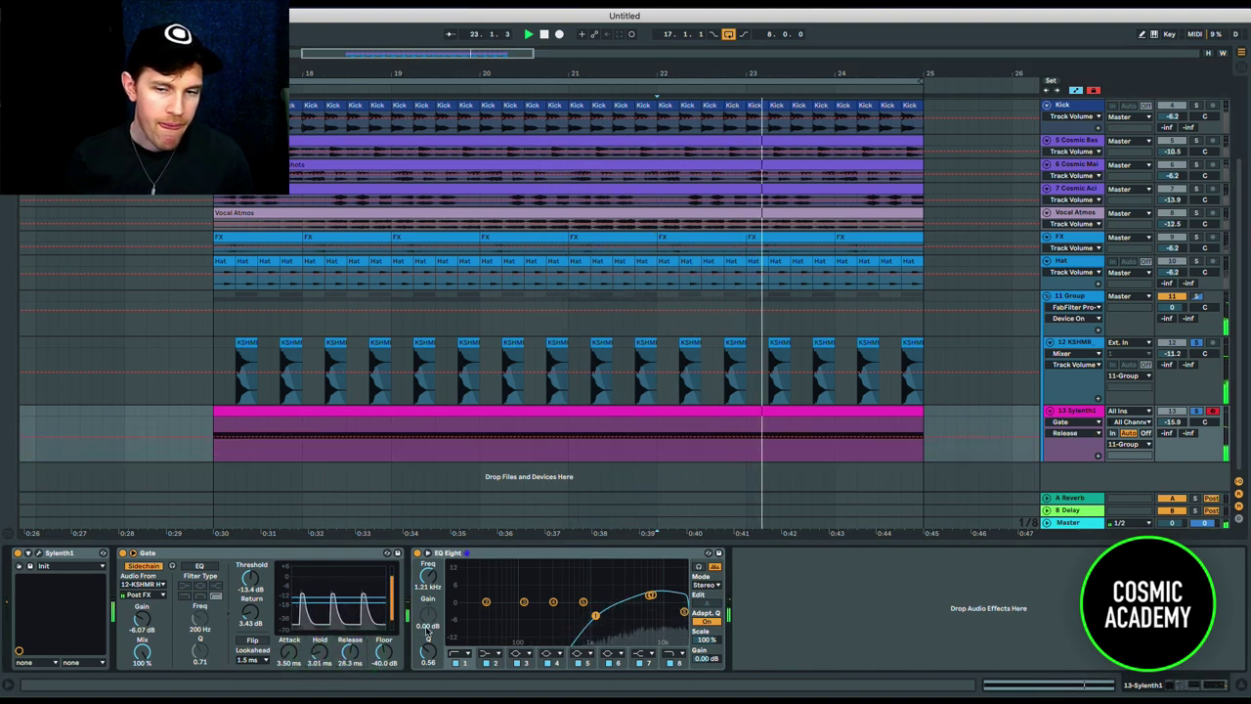
- Compare the full mix with and without the snare noise layer and set the 13 Sylenth1 volume to -17.6 dB
{"action": "left_click_drag", "start_coordinate": [1173, 421], "coordinate": [1180, 426]}
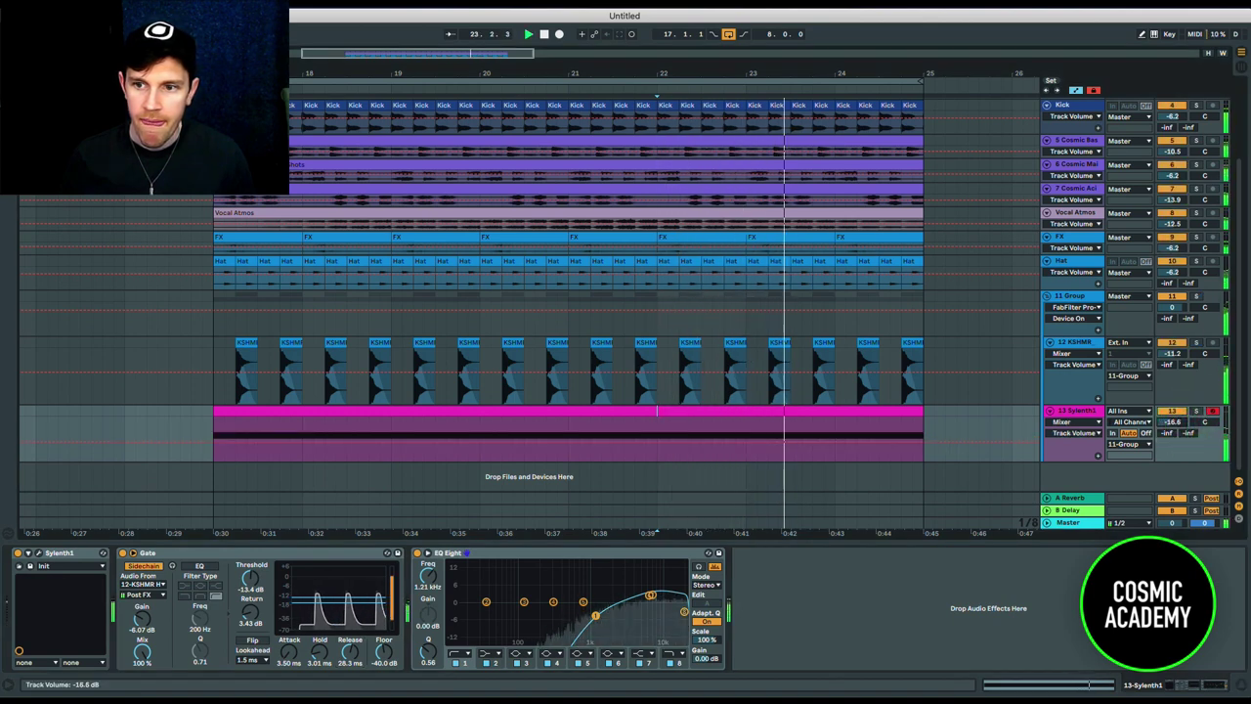
{"action": "left_click", "coordinate": [1179, 414]}
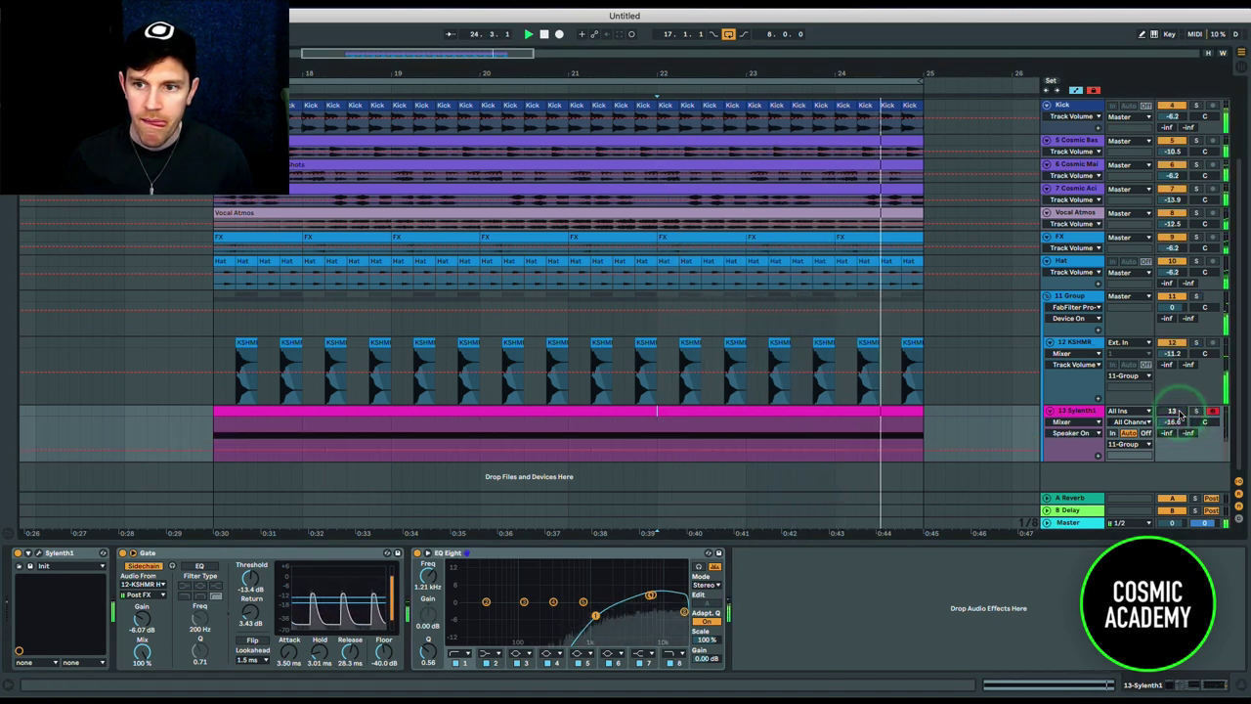
{"action": "left_click", "coordinate": [1179, 412]}
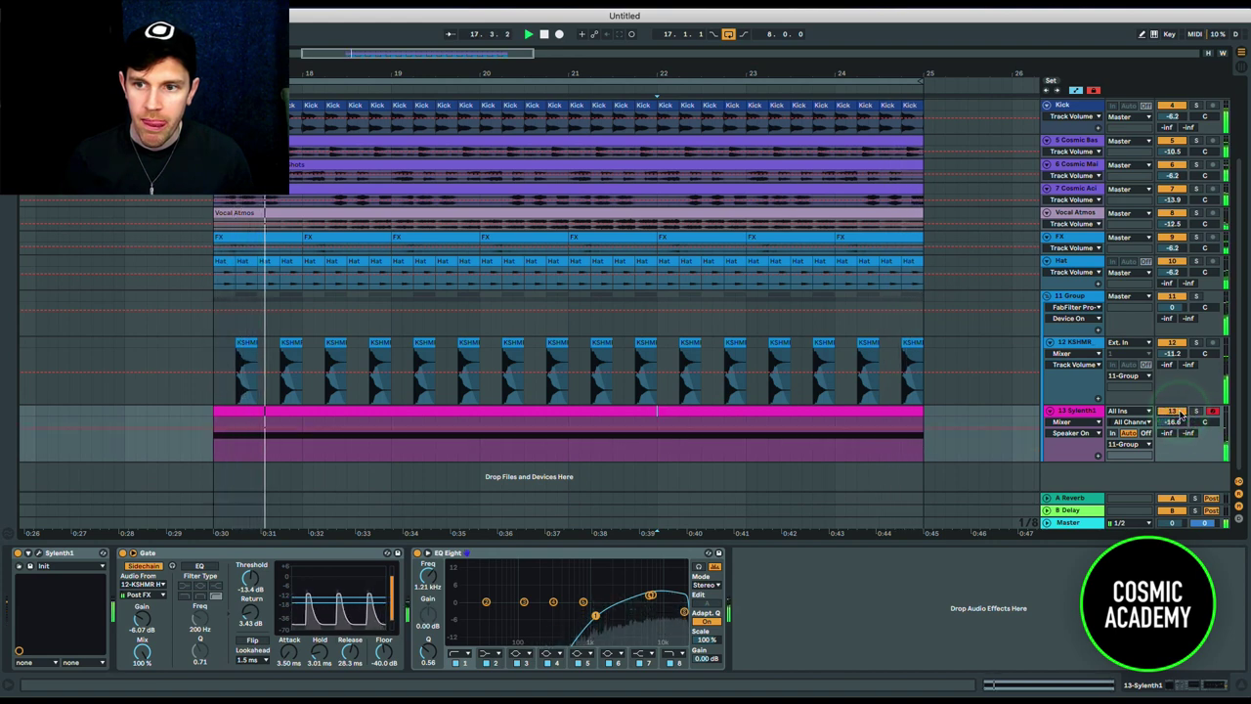
{"action": "left_click", "coordinate": [1176, 421]}
{"action": "left_click_drag", "start_coordinate": [1174, 424], "coordinate": [1173, 429]}
{"action": "key", "text": "space"}
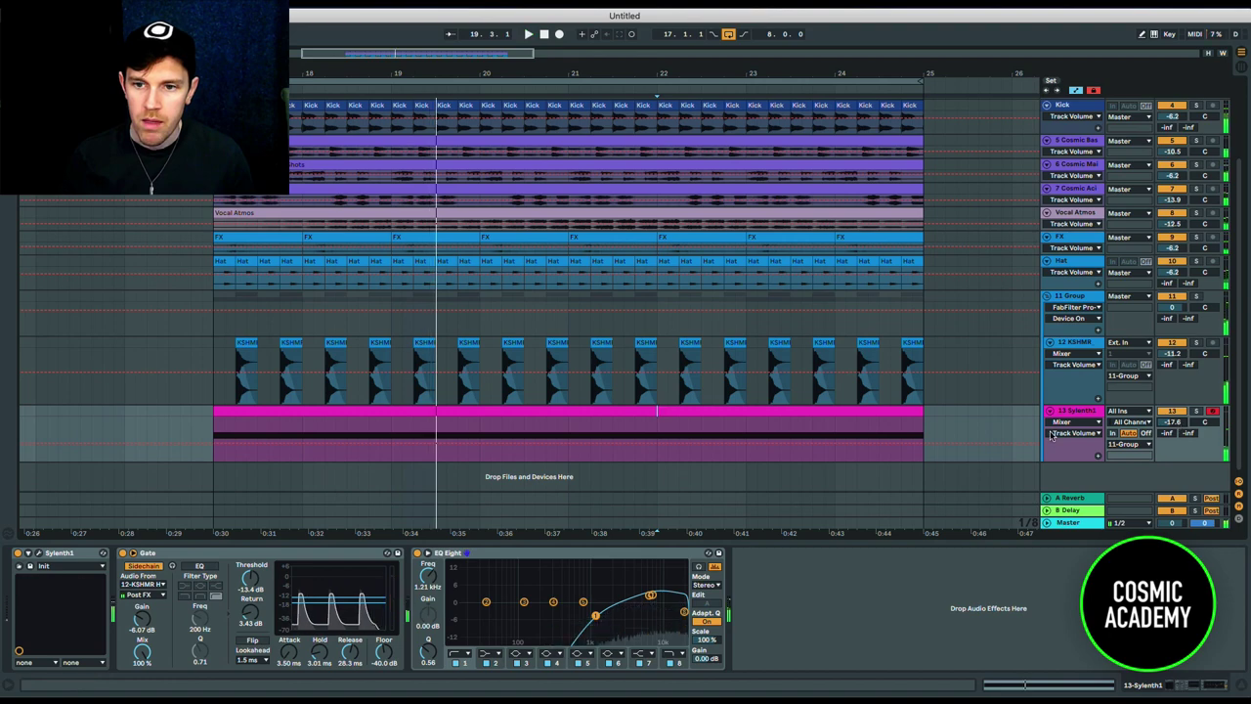
{"action": "key", "text": "a"}
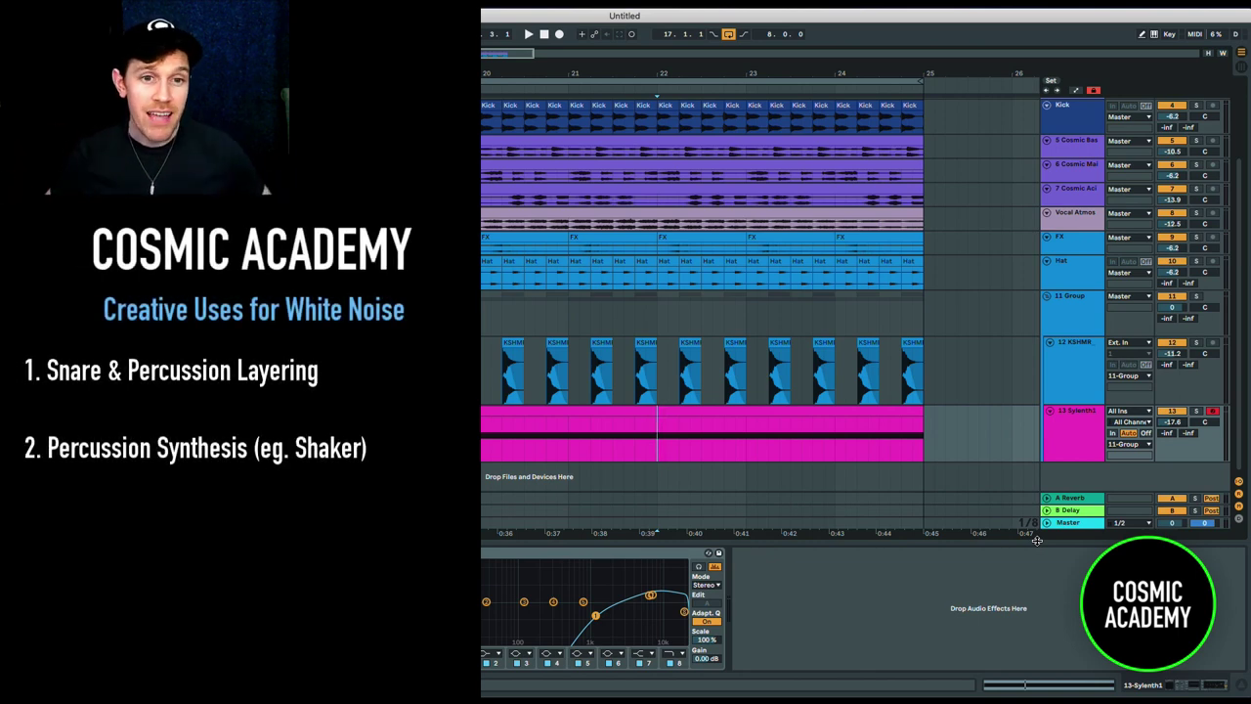
- Duplicate the 13 Sylenth1 track and move the copy out of 11 Group
{"action": "double_click", "coordinate": [1046, 545]}
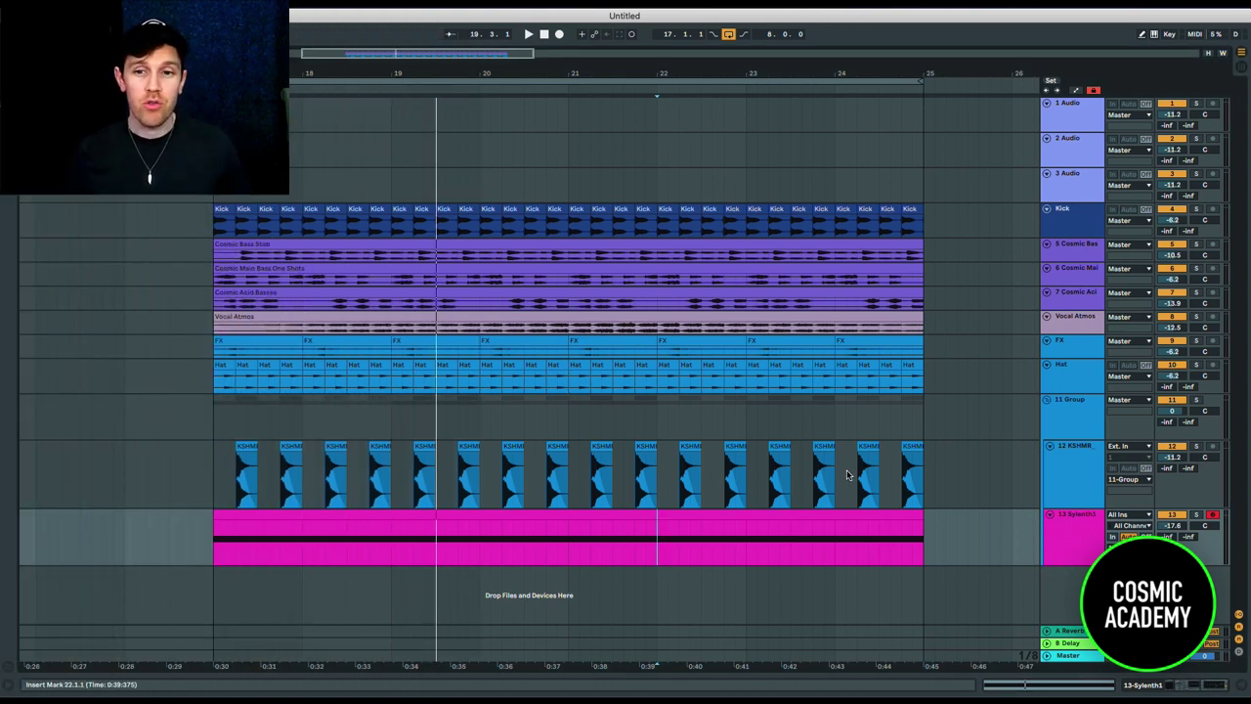
{"action": "left_click", "coordinate": [1056, 526]}
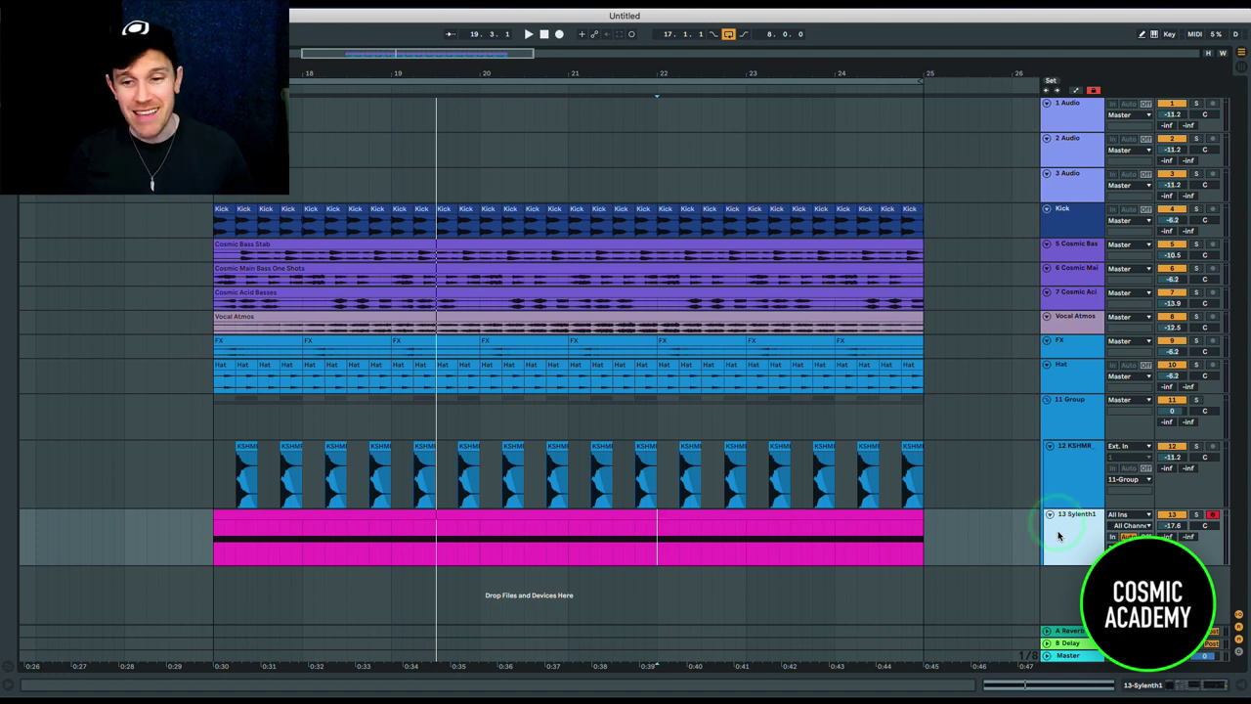
{"action": "key", "text": "ctrl+d"}
{"action": "scroll", "coordinate": [1066, 569], "scroll_direction": "down", "scroll_amount": 2}
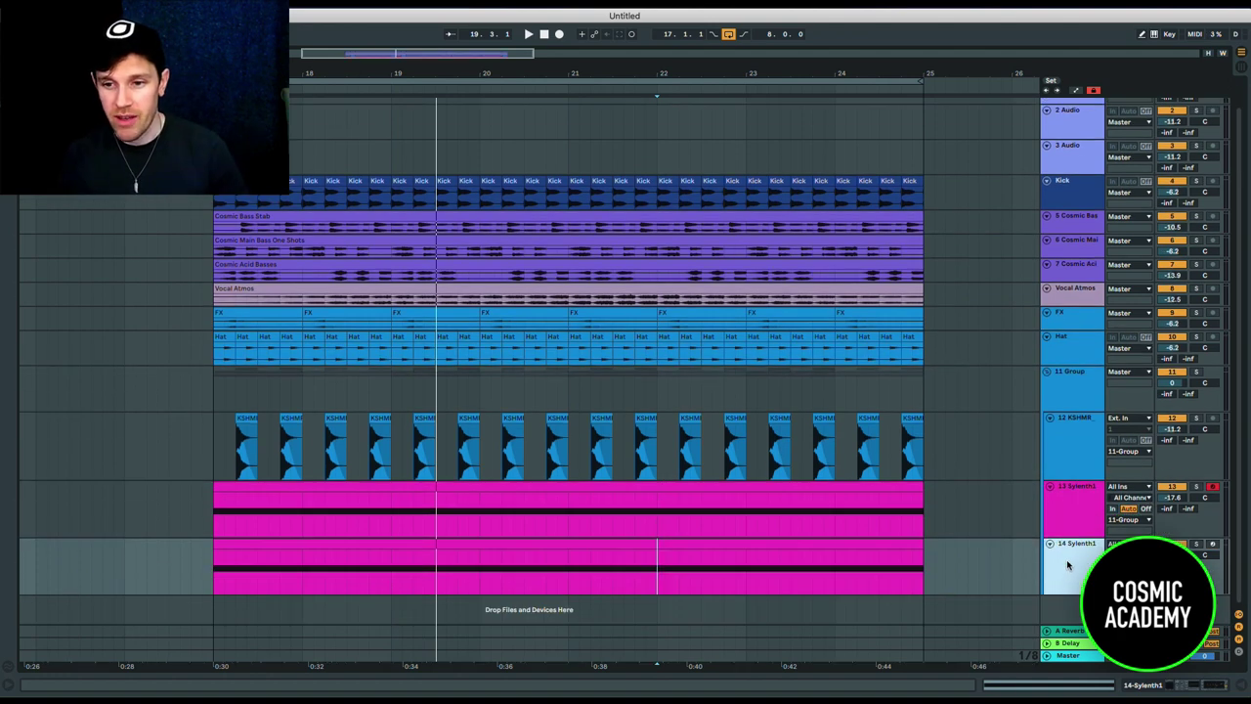
{"action": "left_click_drag", "start_coordinate": [1068, 559], "coordinate": [1065, 600]}
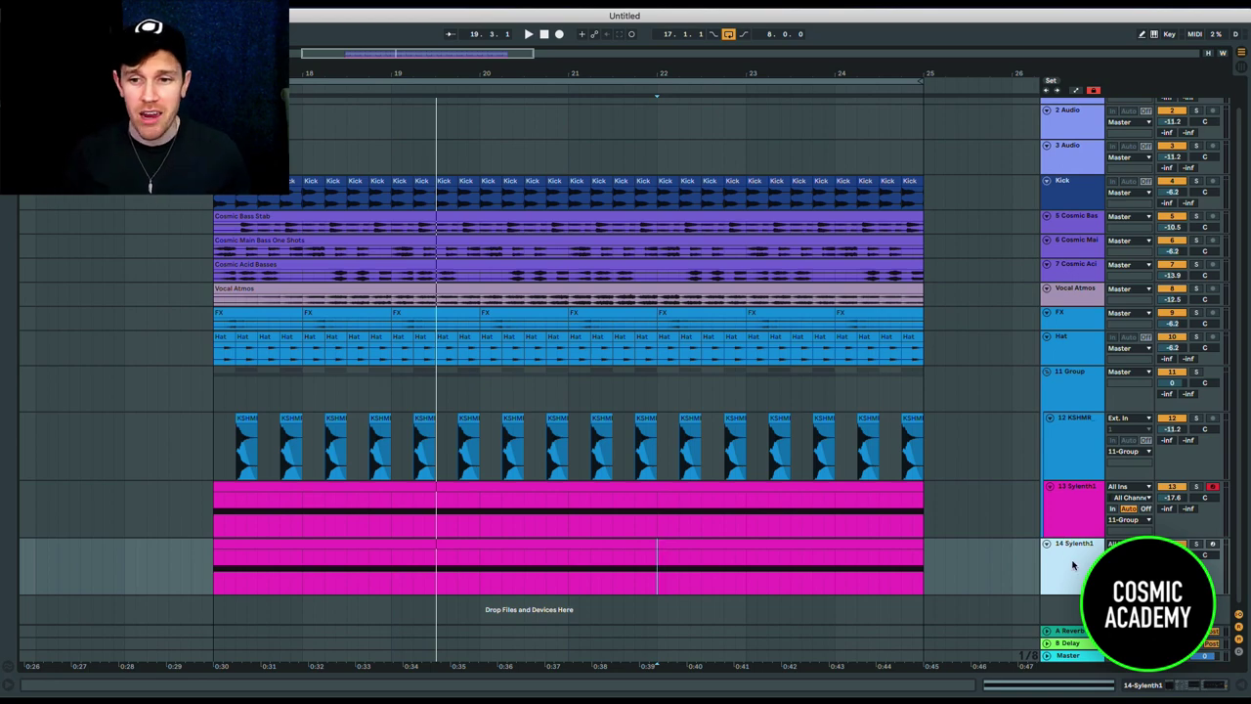
- Delete the Gate and EQ Eight from the 14 Sylenth1 track, keeping only the synth
{"action": "double_click", "coordinate": [1072, 565]}
{"action": "left_click", "coordinate": [650, 554]}
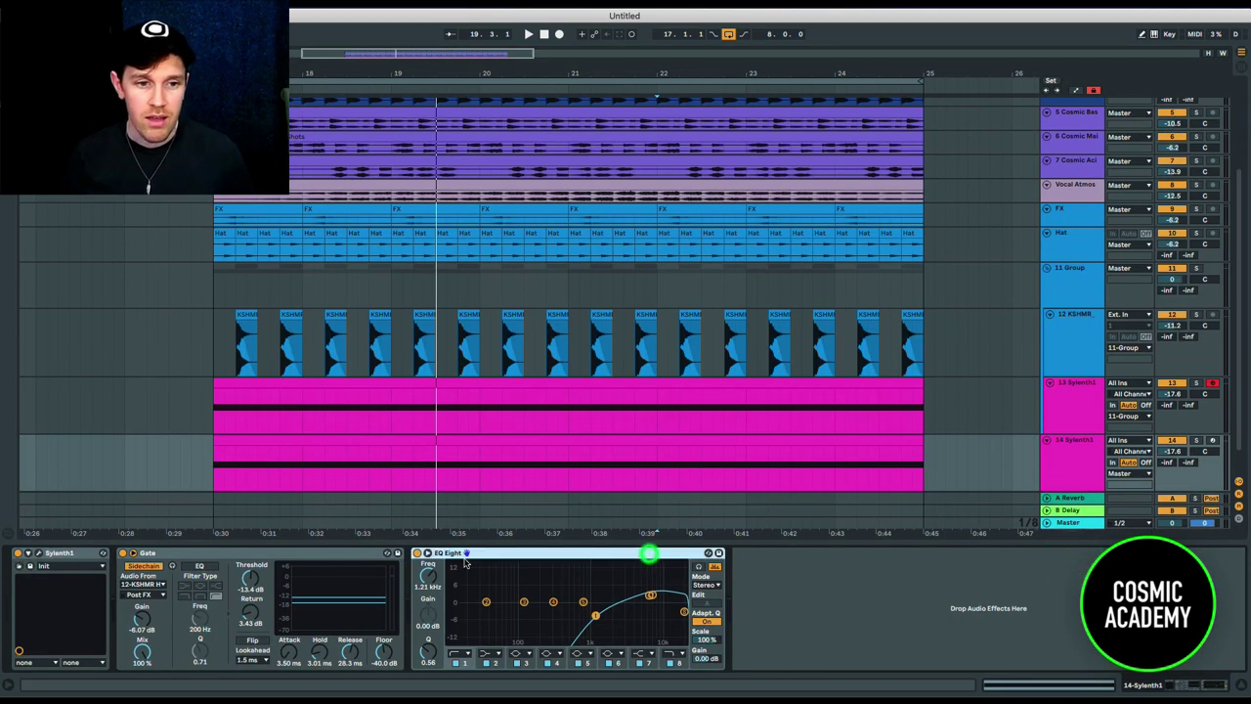
{"action": "left_click", "coordinate": [313, 554], "text": "shift"}
{"action": "key", "text": "Delete"}
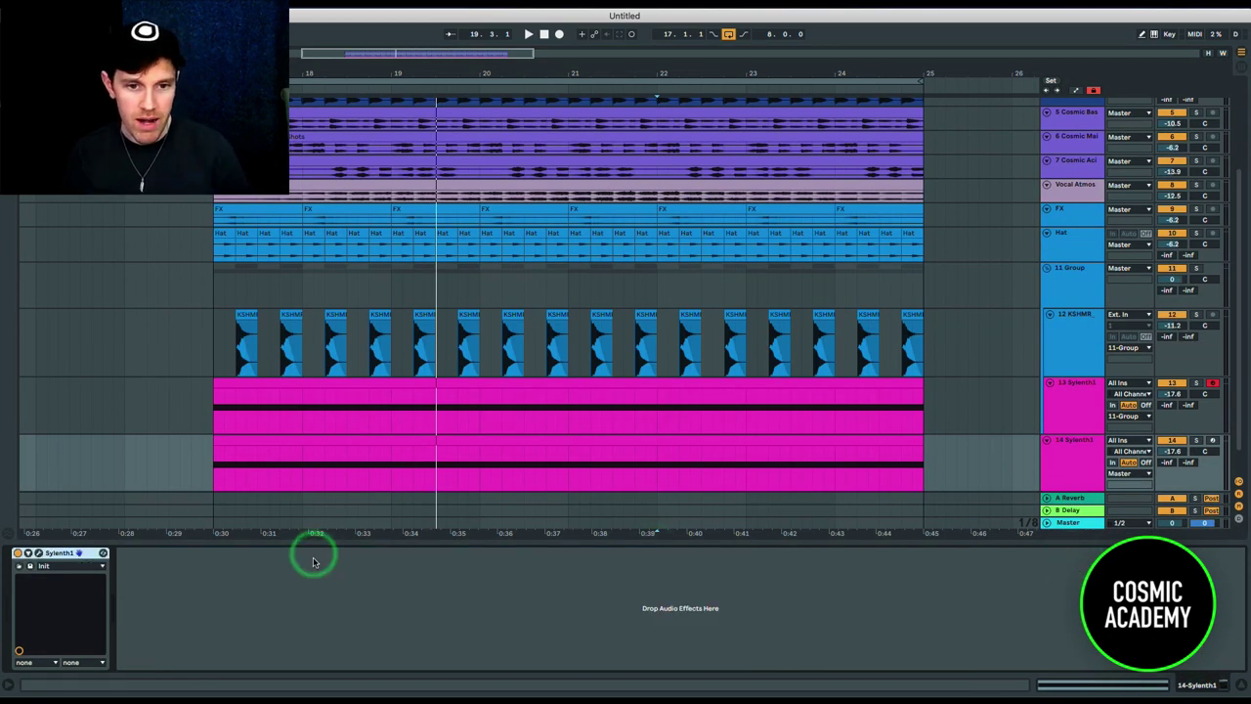
- Open the Sylenth1 plug-in window on track 14 and solo the track
{"action": "left_click", "coordinate": [40, 555]}
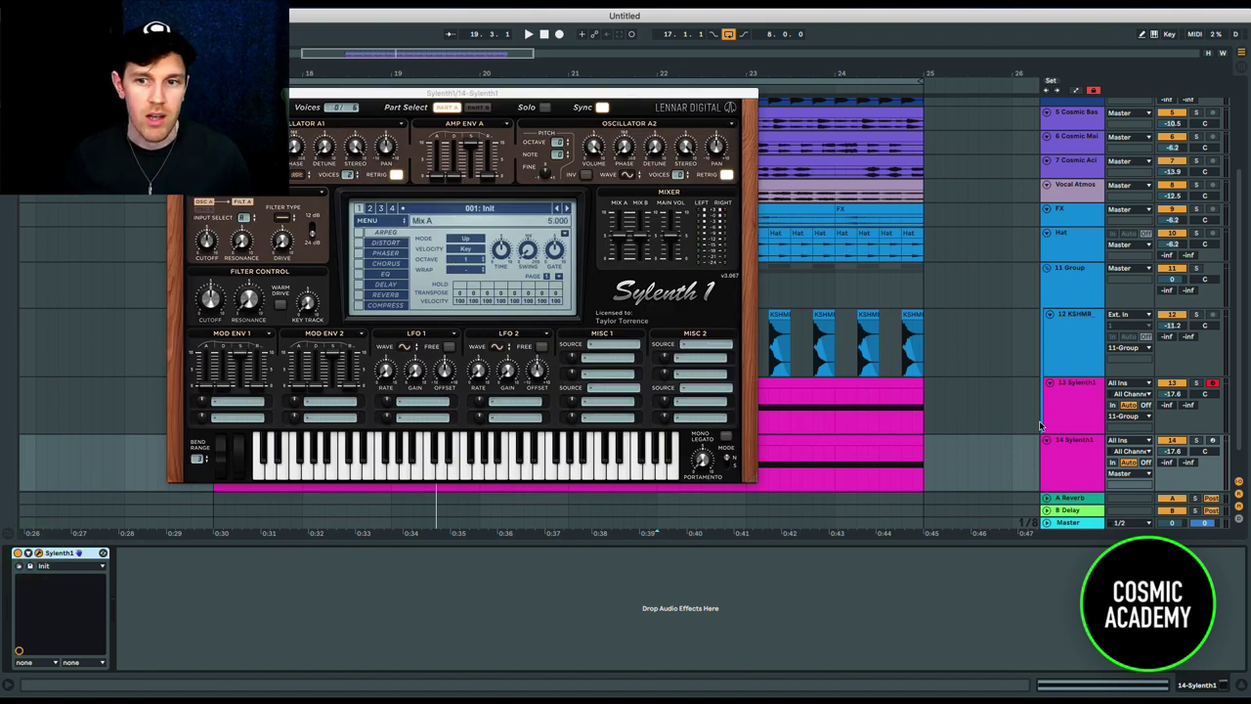
{"action": "left_click", "coordinate": [1195, 441]}
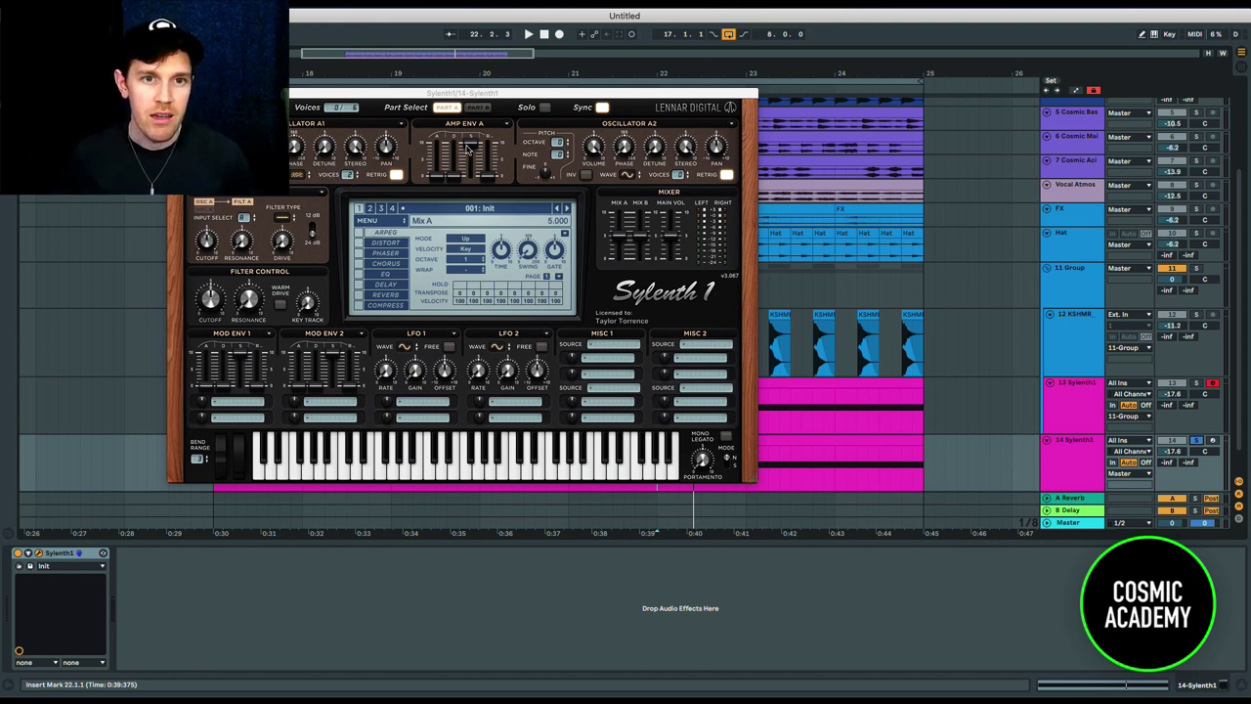
- Lower the Amp Env A sustain to its minimum and set the decay to about 0.5 in Sylenth1 on track 14
{"action": "left_click", "coordinate": [466, 147]}
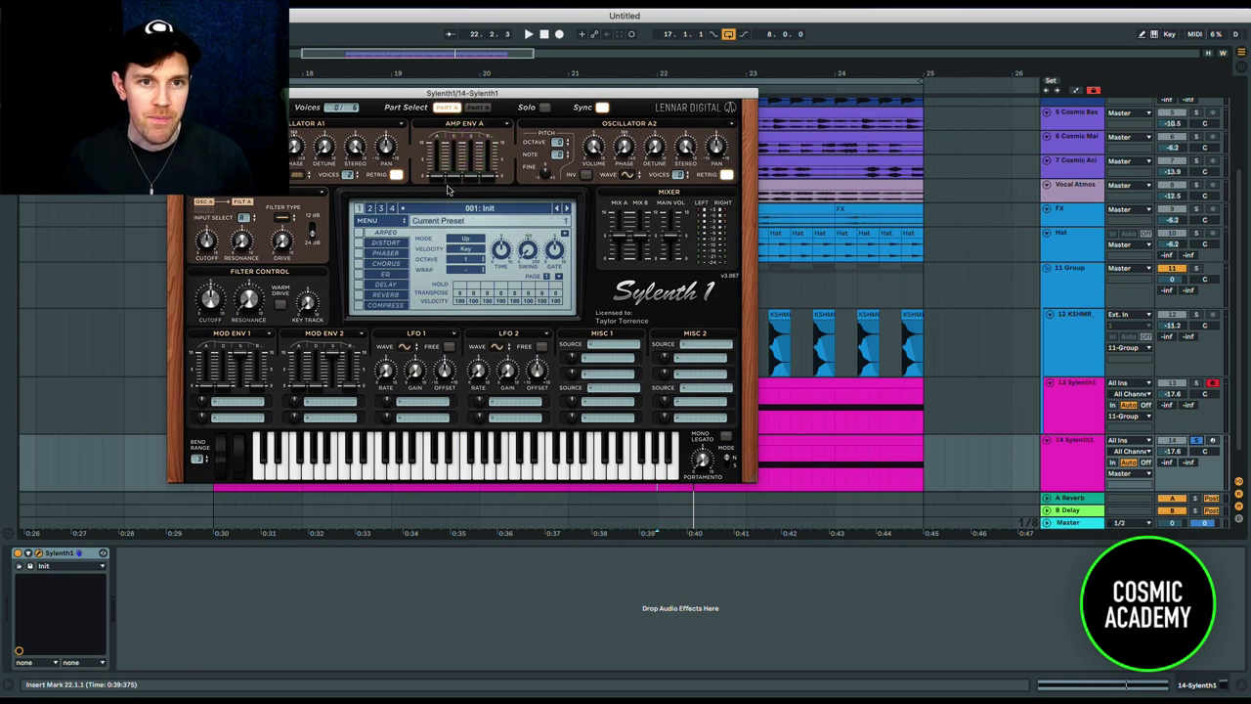
{"action": "left_click_drag", "start_coordinate": [452, 178], "coordinate": [452, 174]}
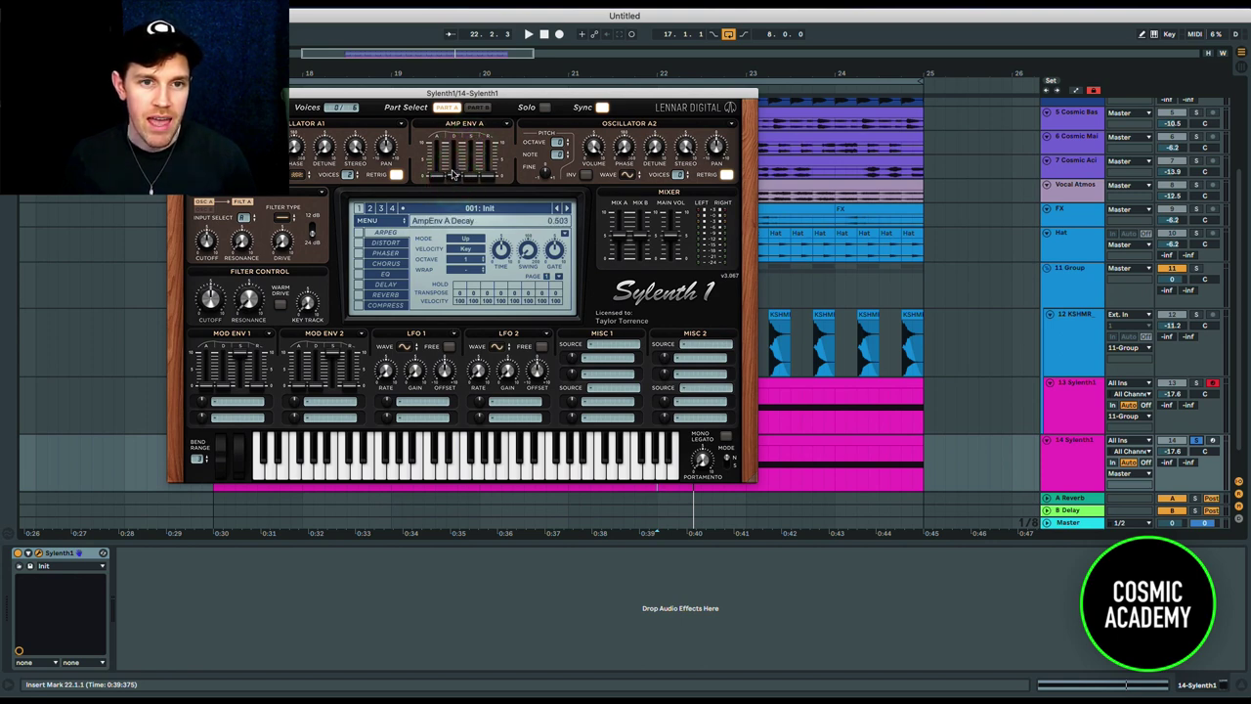
{"action": "left_click", "coordinate": [174, 93]}
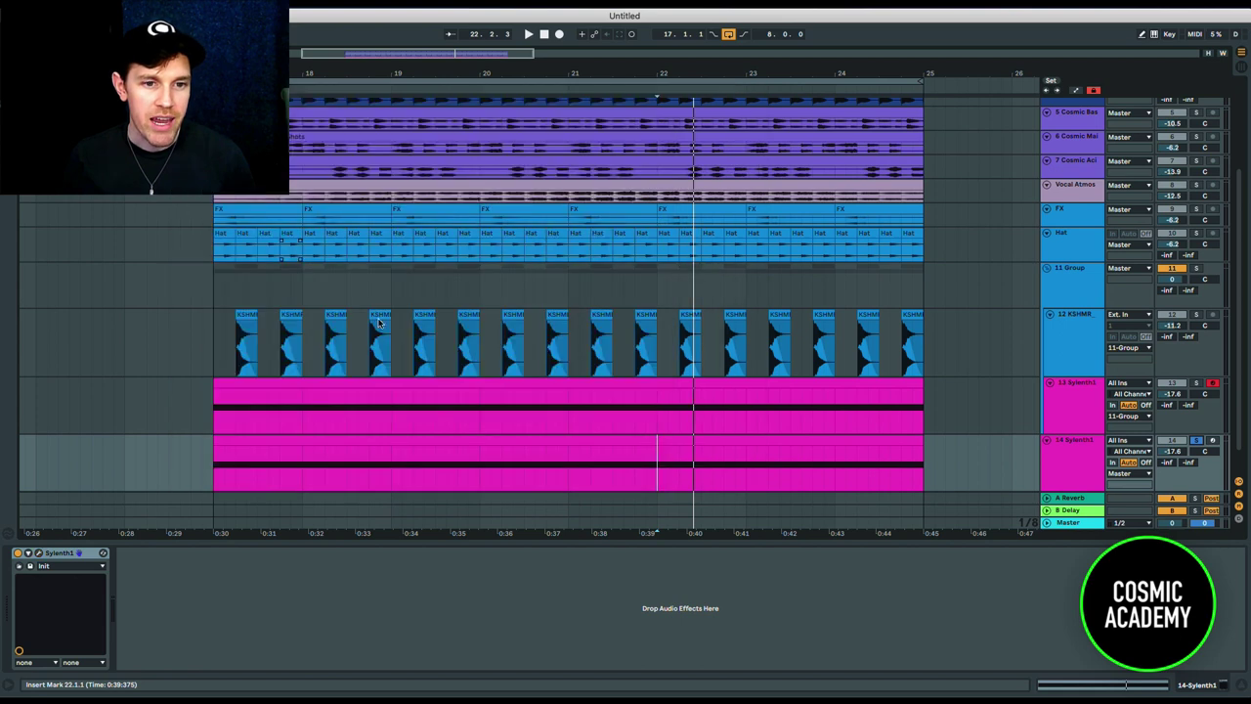
- Shorten the long D#3 note in the 14 Sylenth1 clip to an eighth note by halving it six times
{"action": "double_click", "coordinate": [441, 435]}
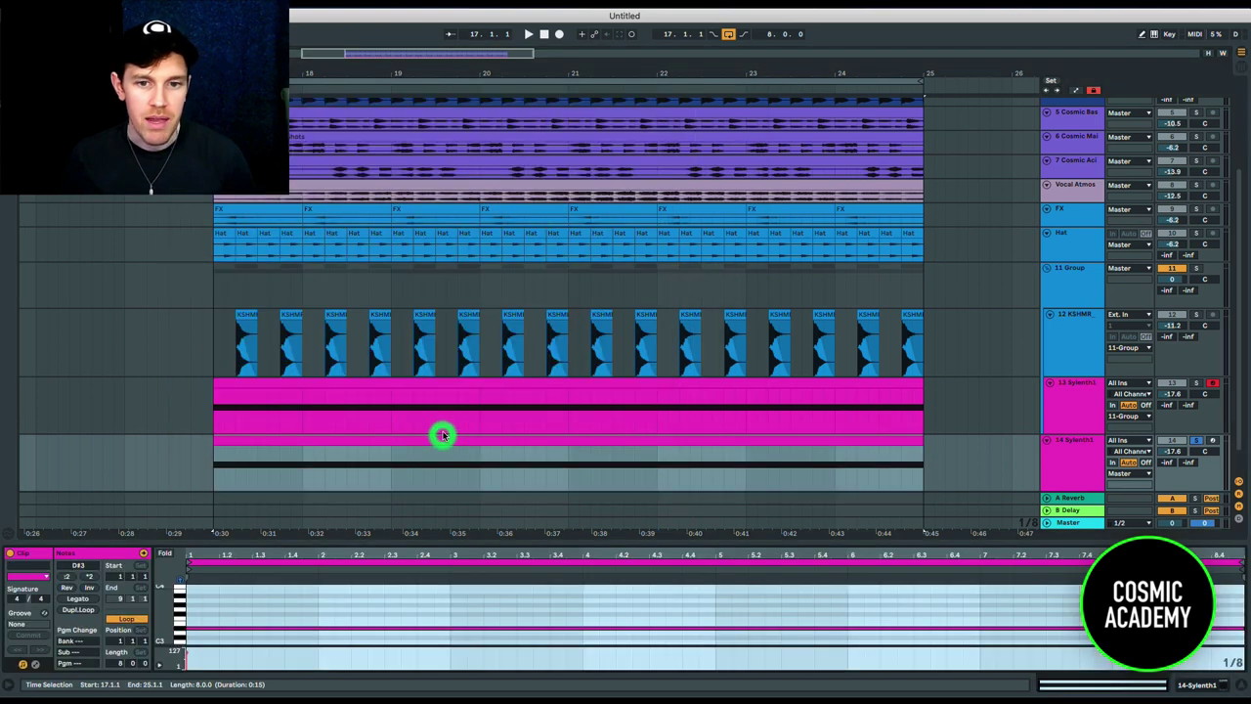
{"action": "left_click", "coordinate": [1059, 614]}
{"action": "left_click", "coordinate": [71, 577]}
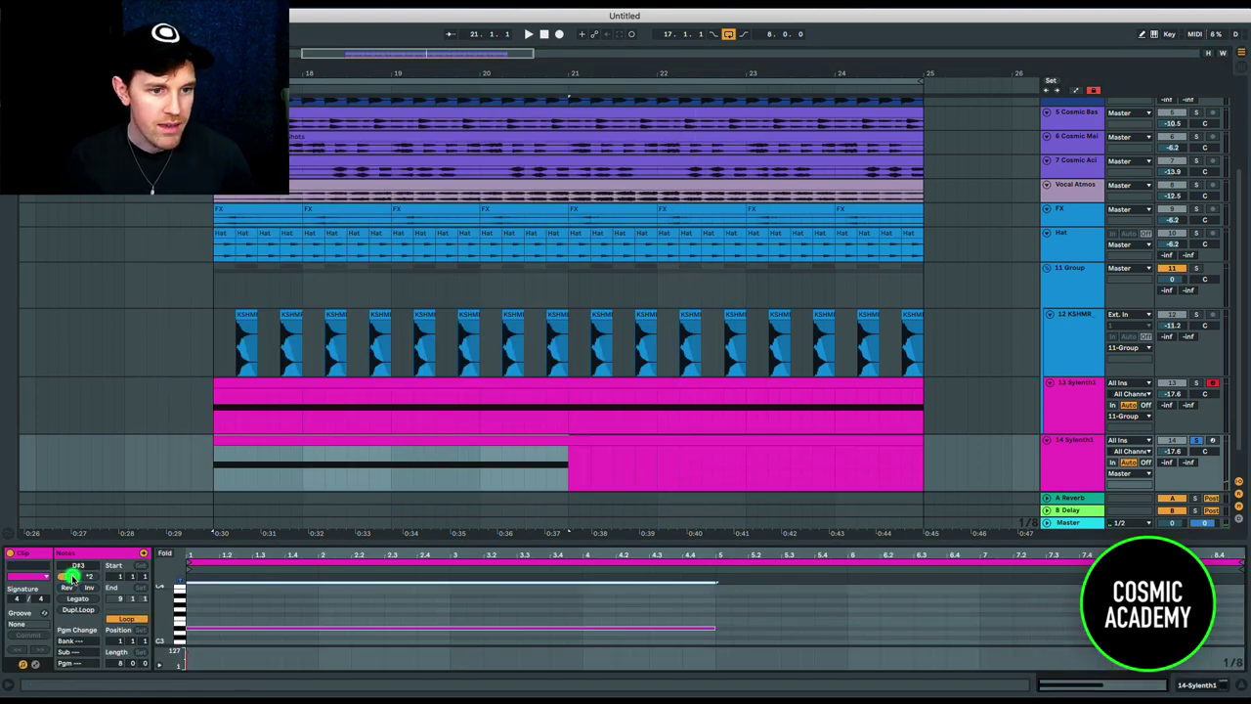
{"action": "left_click", "coordinate": [72, 577]}
{"action": "left_click", "coordinate": [71, 577]}
{"action": "left_click", "coordinate": [71, 577]}
{"action": "left_click", "coordinate": [71, 577]}
{"action": "left_click", "coordinate": [71, 577]}
- Duplicate the D#3 eighth note seven times to fill the clip's first bar
{"action": "left_click_drag", "start_coordinate": [194, 602], "coordinate": [197, 632]}
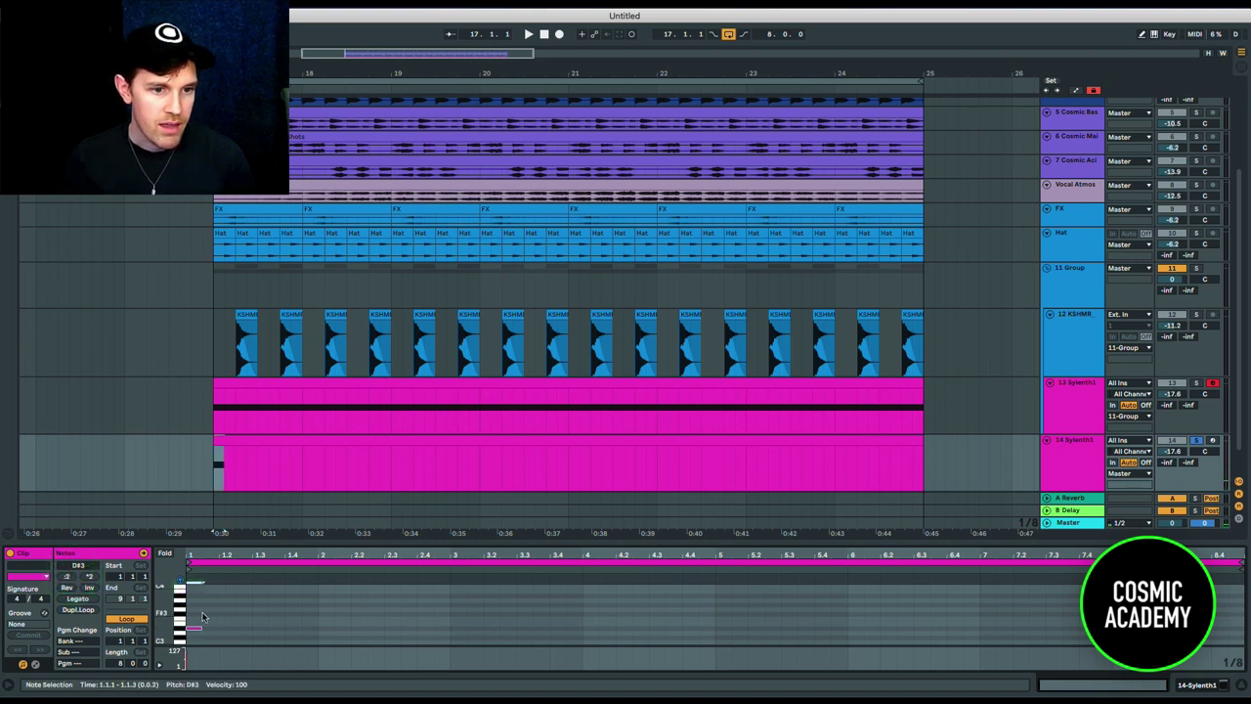
{"action": "key", "text": "super+d"}
{"action": "key", "text": "super+d"}
{"action": "key", "text": "super+d"}
{"action": "key", "text": "super+d"}
{"action": "key", "text": "super+d"}
{"action": "key", "text": "super+d"}
{"action": "key", "text": "super+d"}
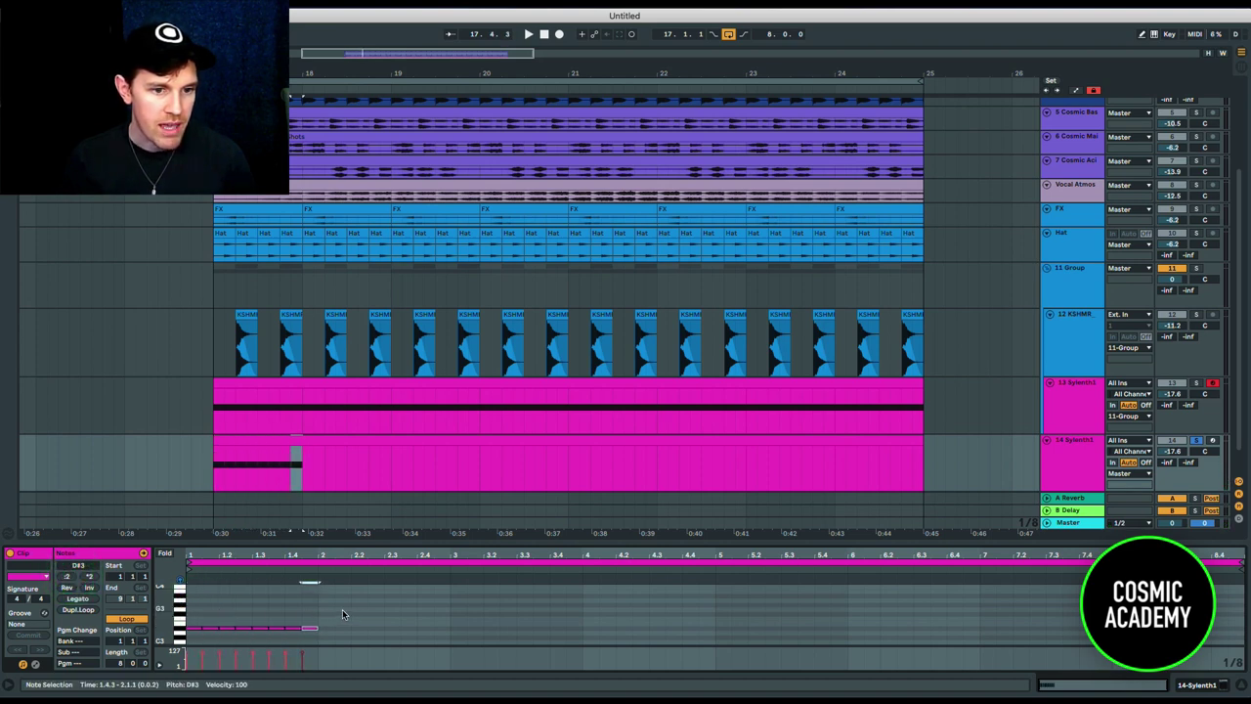
{"action": "left_click_drag", "start_coordinate": [343, 609], "coordinate": [188, 638]}
{"action": "key", "text": "super+d"}
{"action": "key", "text": "super+d"}
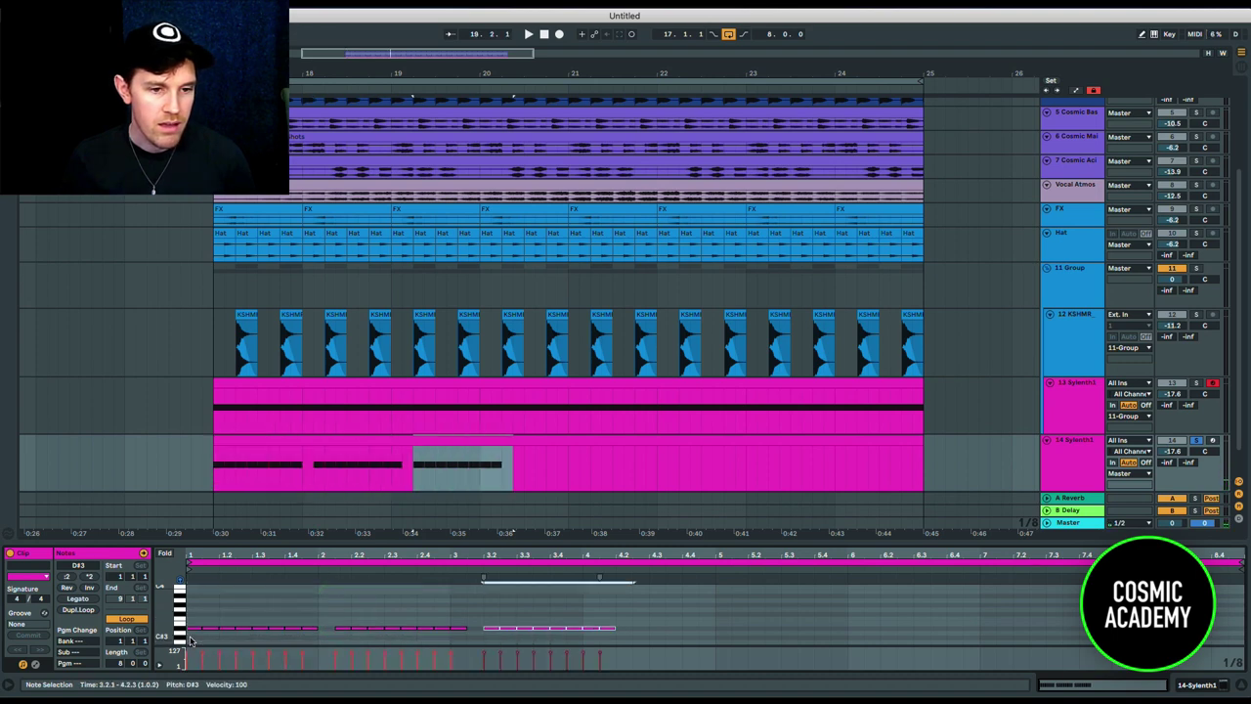
{"action": "key", "text": "super+z"}
{"action": "key", "text": "super+z"}
- Duplicate the first bar of eighth notes seven times to fill all eight bars of the clip
{"action": "left_click", "coordinate": [270, 598]}
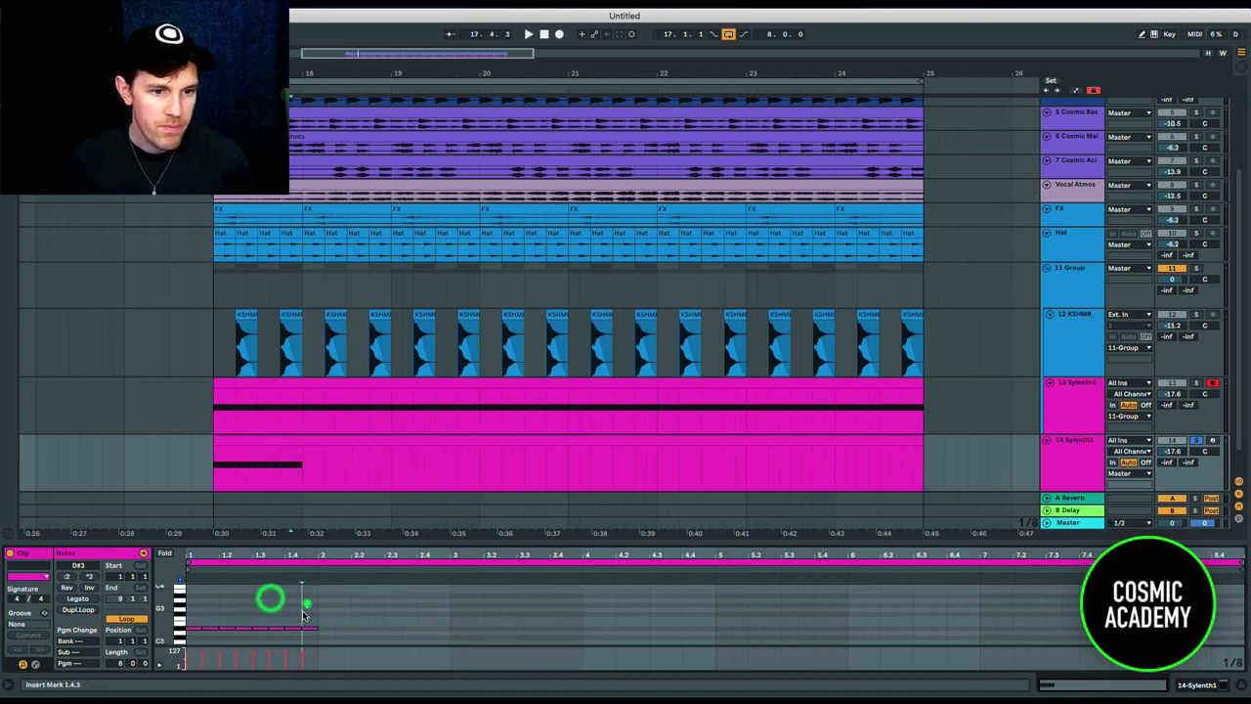
{"action": "left_click_drag", "start_coordinate": [307, 603], "coordinate": [195, 653]}
{"action": "key", "text": "super+d"}
{"action": "key", "text": "super+d"}
{"action": "key", "text": "super+d"}
{"action": "key", "text": "super+d"}
{"action": "key", "text": "super+d"}
{"action": "key", "text": "super+d"}
{"action": "key", "text": "super+d"}
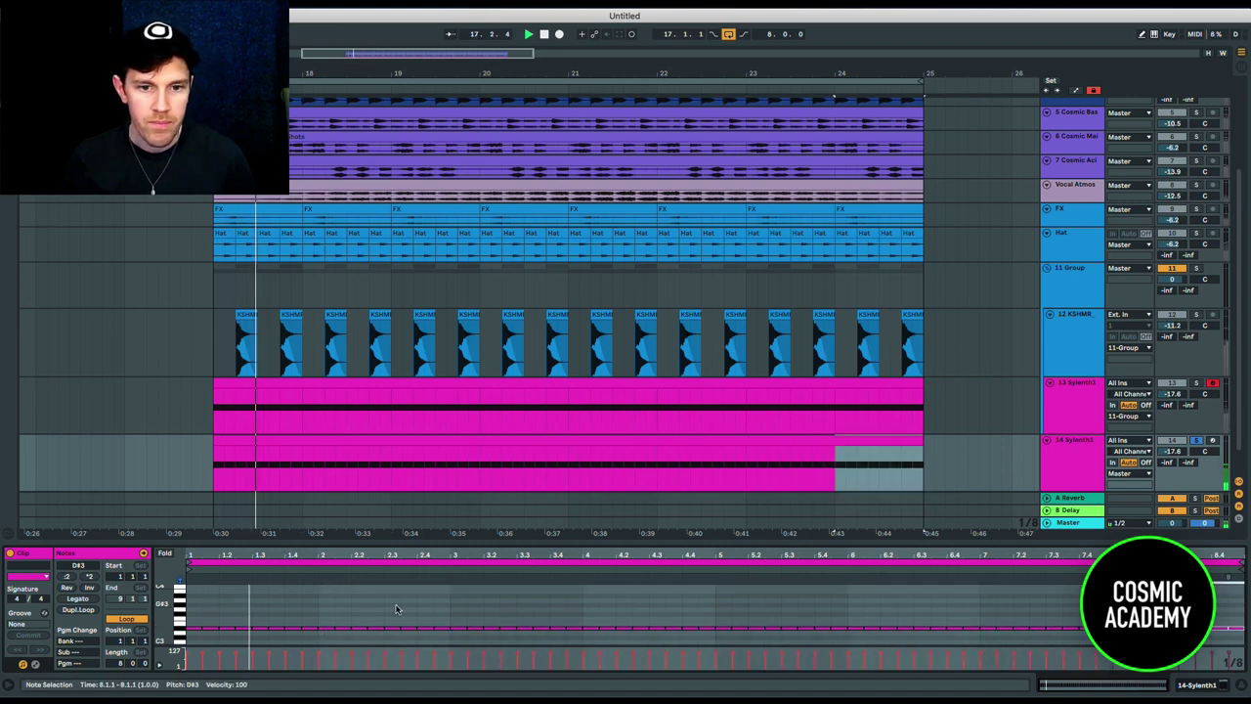
- Halve all notes to sixteenths, duplicate them into bars 5 to 8, and play the pattern
{"action": "left_click", "coordinate": [284, 606]}
{"action": "key", "text": "super+a"}
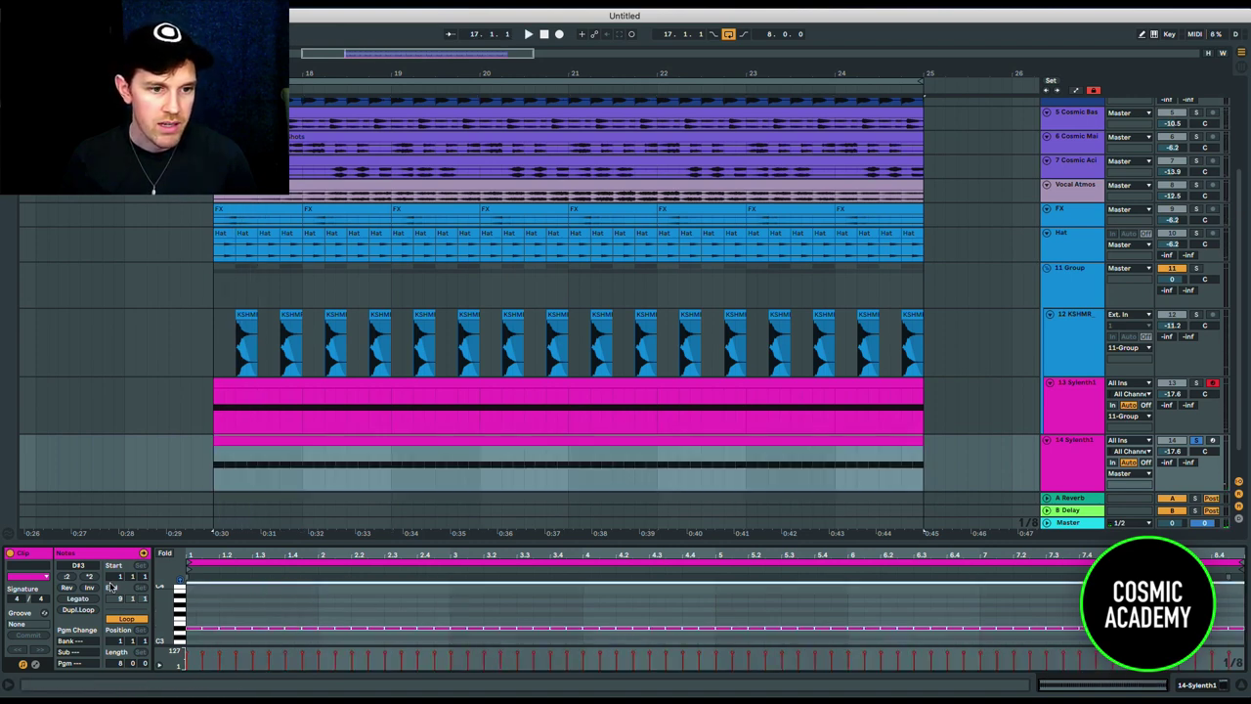
{"action": "left_click", "coordinate": [67, 577]}
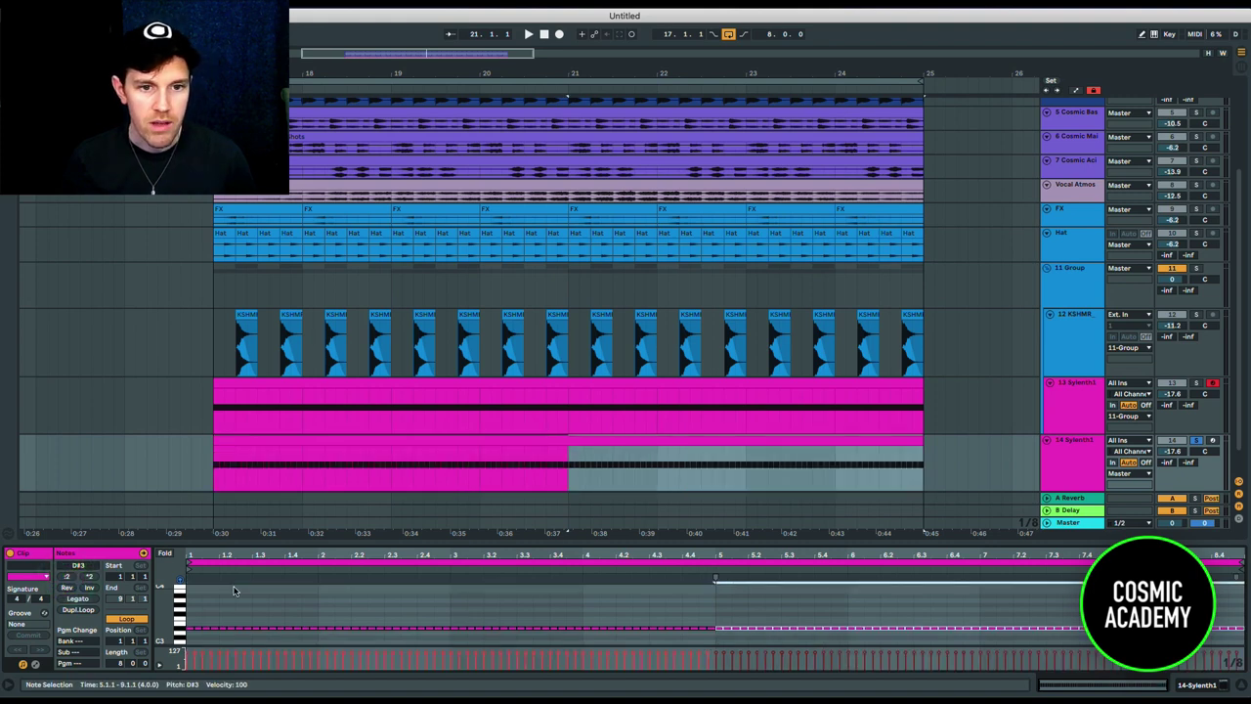
{"action": "key", "text": "space"}
{"action": "key", "text": "space"}
- Set the Amp Env A decay to 1.646 in Sylenth1 on track 14 while the pattern plays
{"action": "left_click", "coordinate": [1071, 445]}
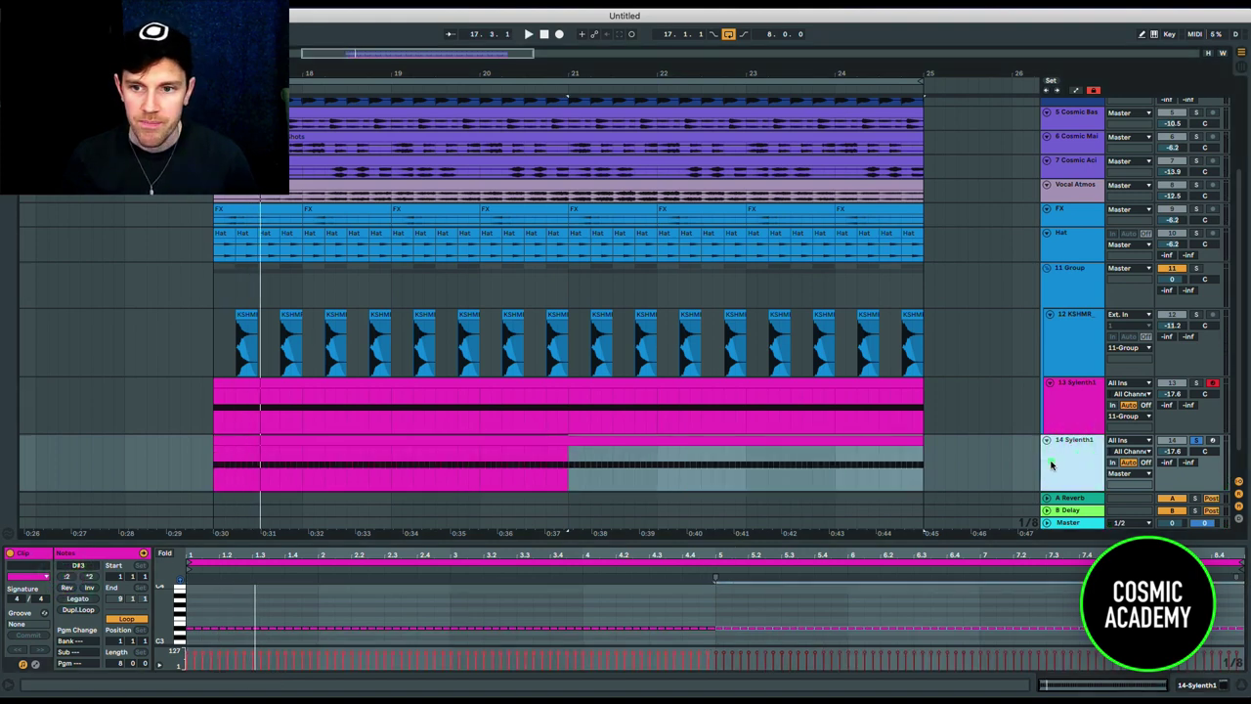
{"action": "left_click", "coordinate": [1051, 463]}
{"action": "left_click", "coordinate": [41, 554]}
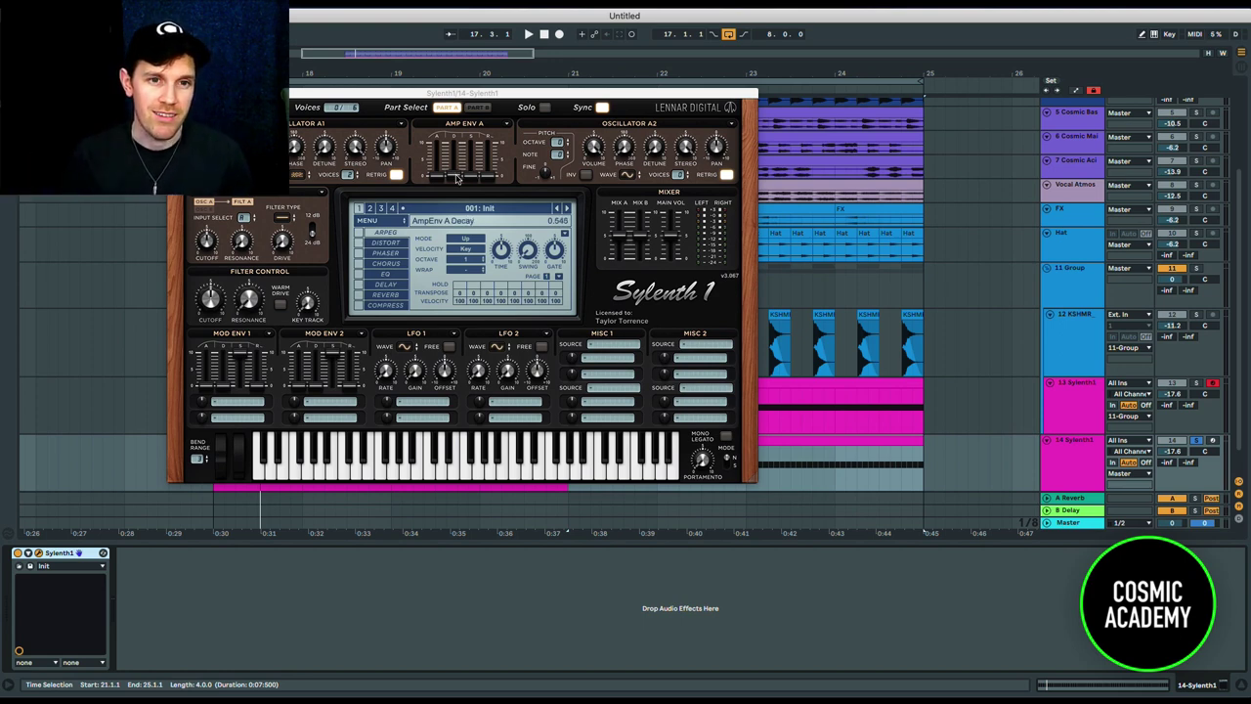
{"action": "key", "text": "space"}
{"action": "left_click_drag", "start_coordinate": [455, 179], "coordinate": [461, 158]}
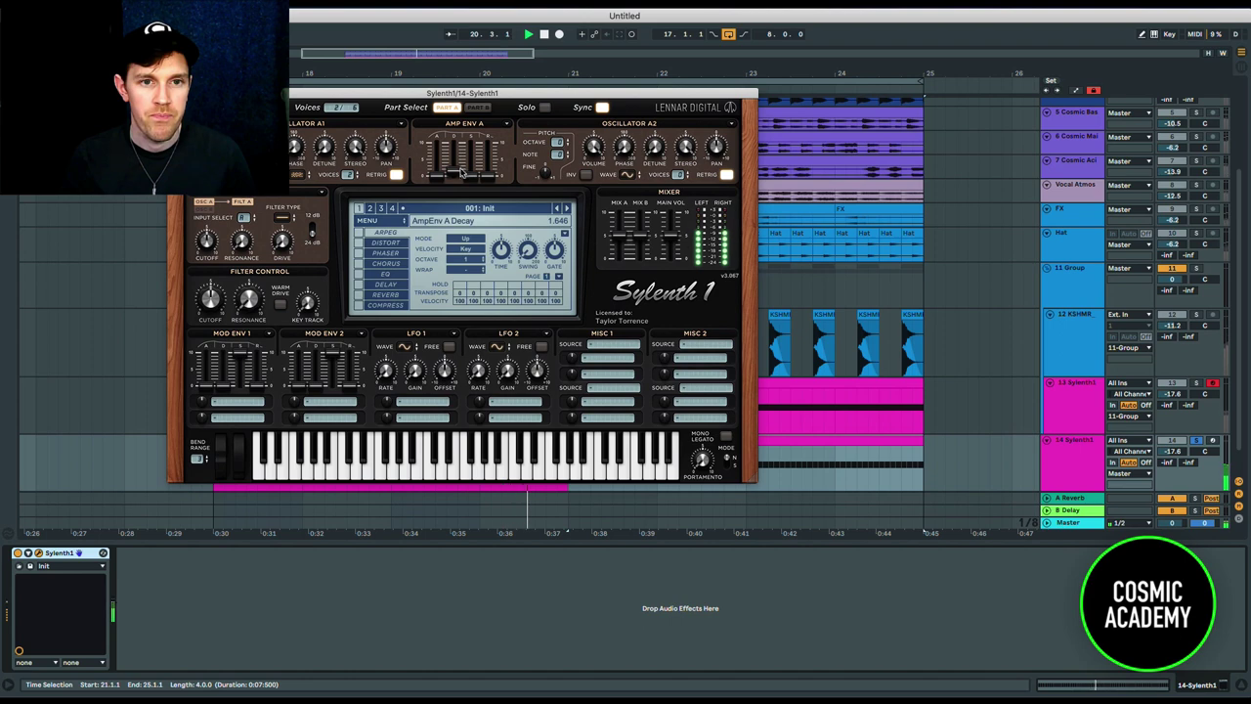
{"action": "key", "text": "space"}
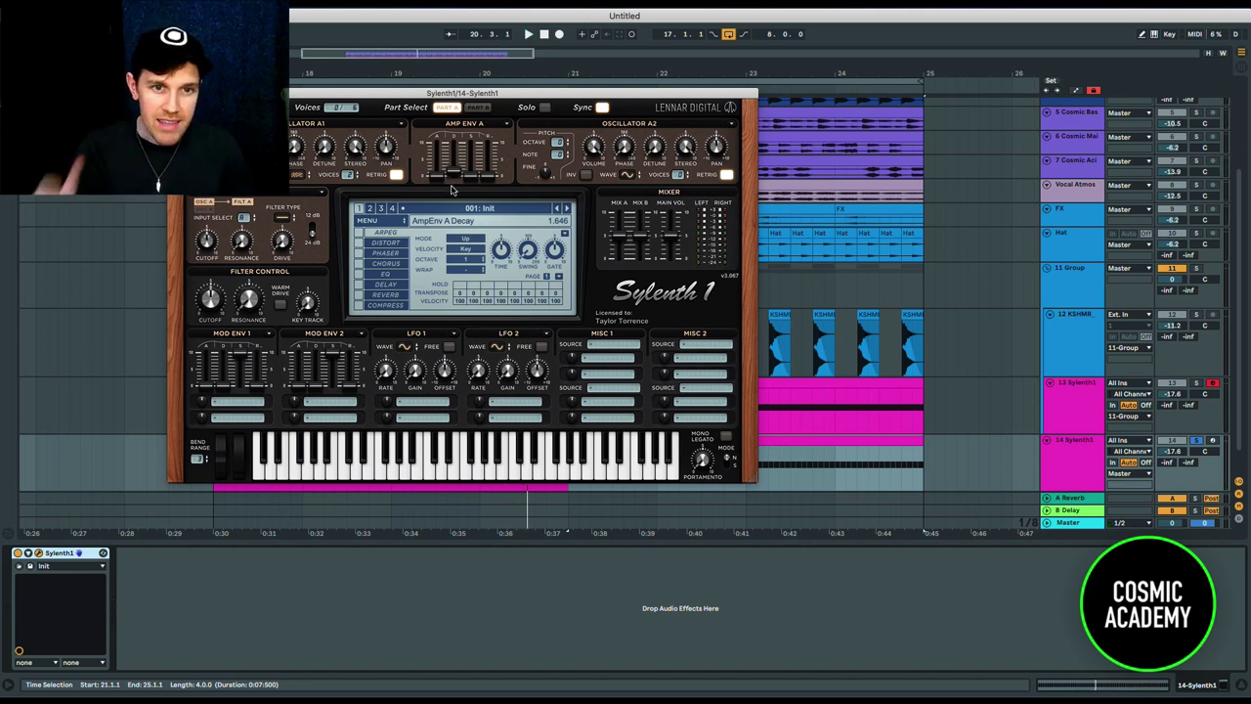
{"action": "left_click", "coordinate": [176, 93]}
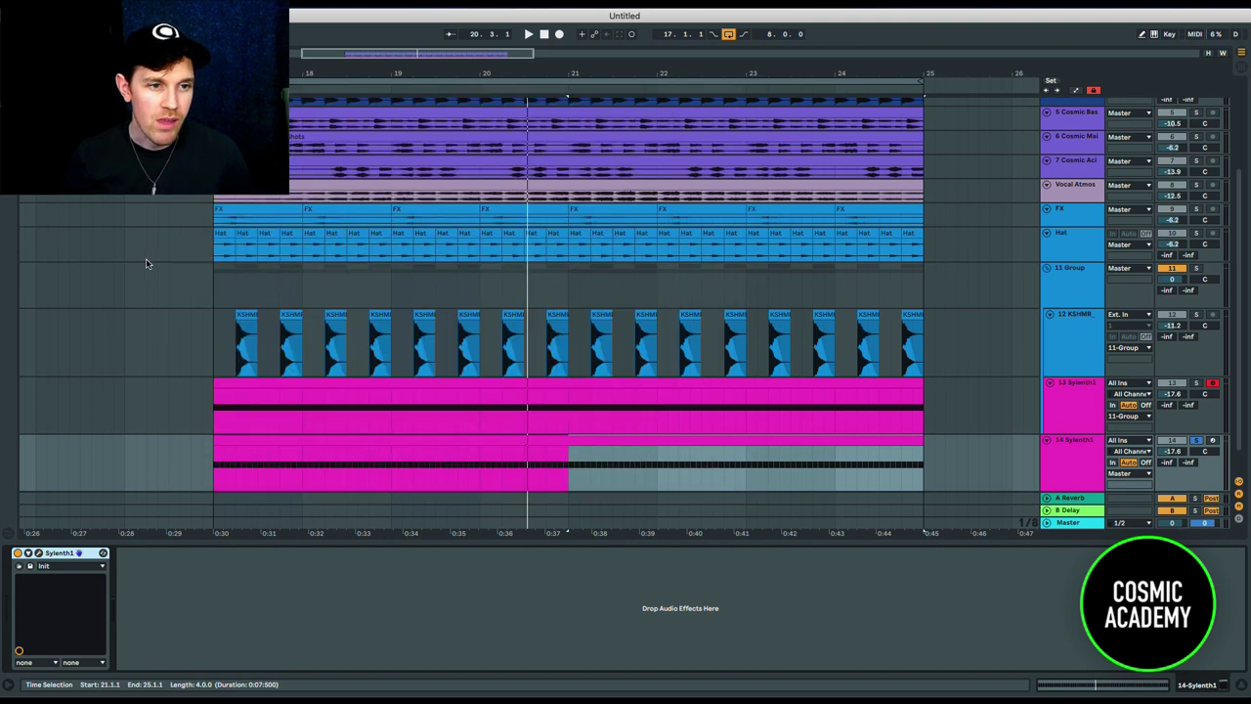
- Enable the Sylenth1 delay on track 14 and set its dry/wet to 46.29 %
{"action": "left_click", "coordinate": [39, 553]}
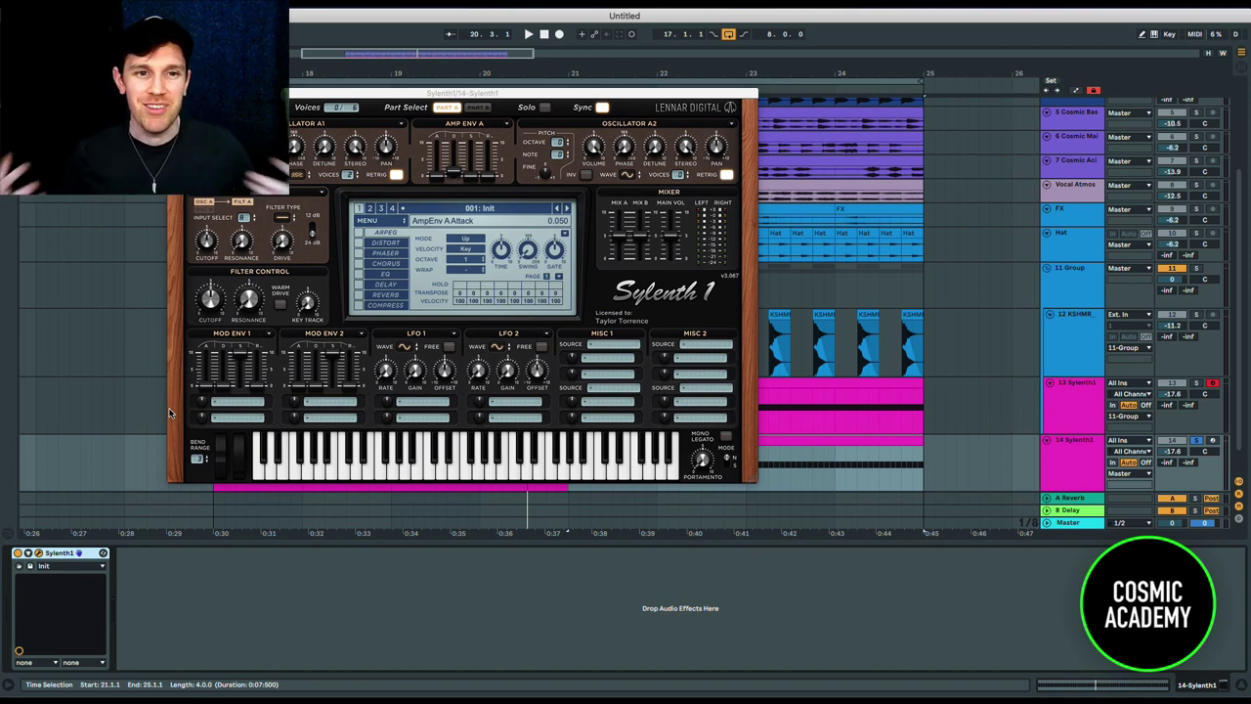
{"action": "left_click", "coordinate": [369, 285]}
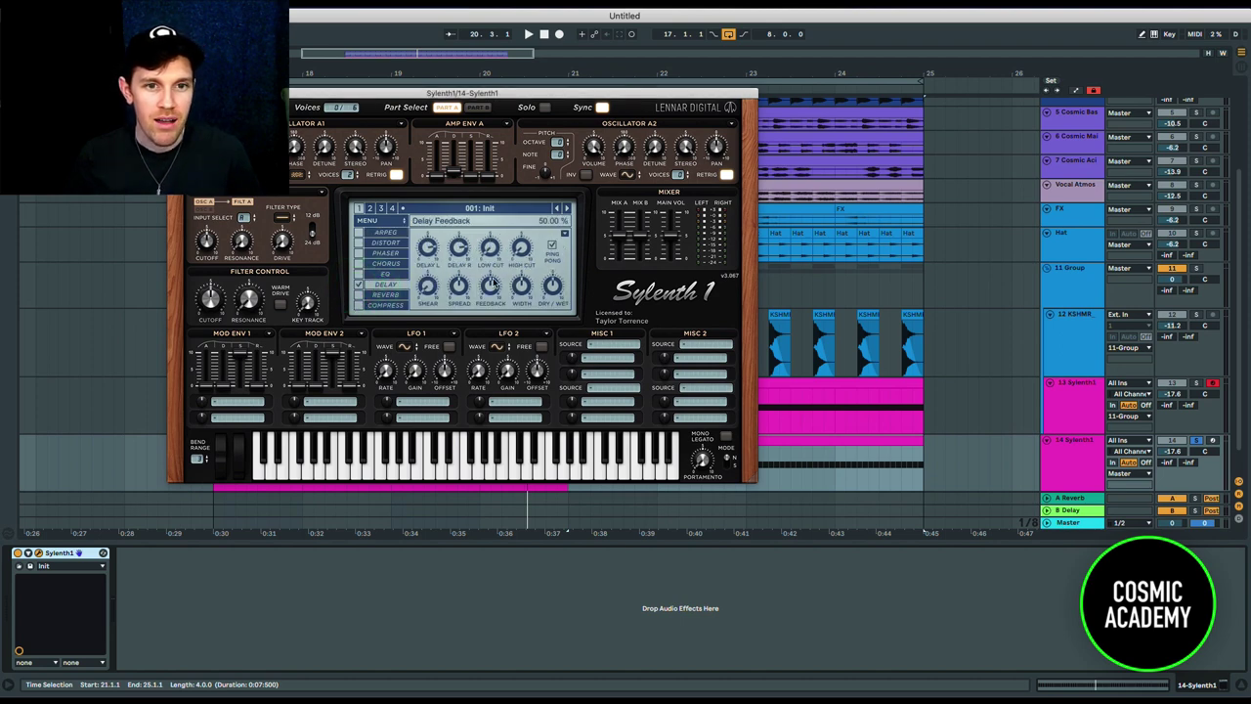
{"action": "mouse_move", "coordinate": [554, 293]}
{"action": "left_mouse_down"}
{"action": "mouse_move", "coordinate": [554, 309]}
{"action": "mouse_move", "coordinate": [555, 293]}
{"action": "left_mouse_up"}
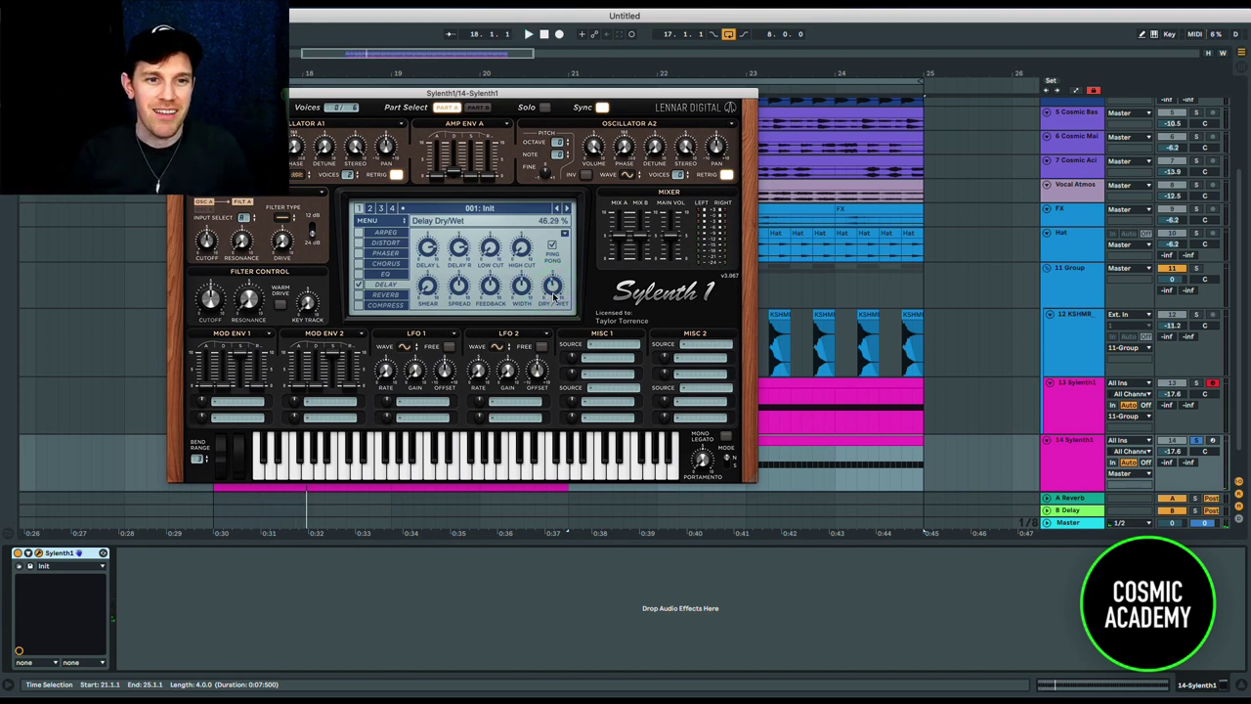
- Enable the chorus with its dry/wet at 31.02 % and try out the phaser during playback
{"action": "left_click", "coordinate": [381, 264]}
{"action": "key", "text": "space"}
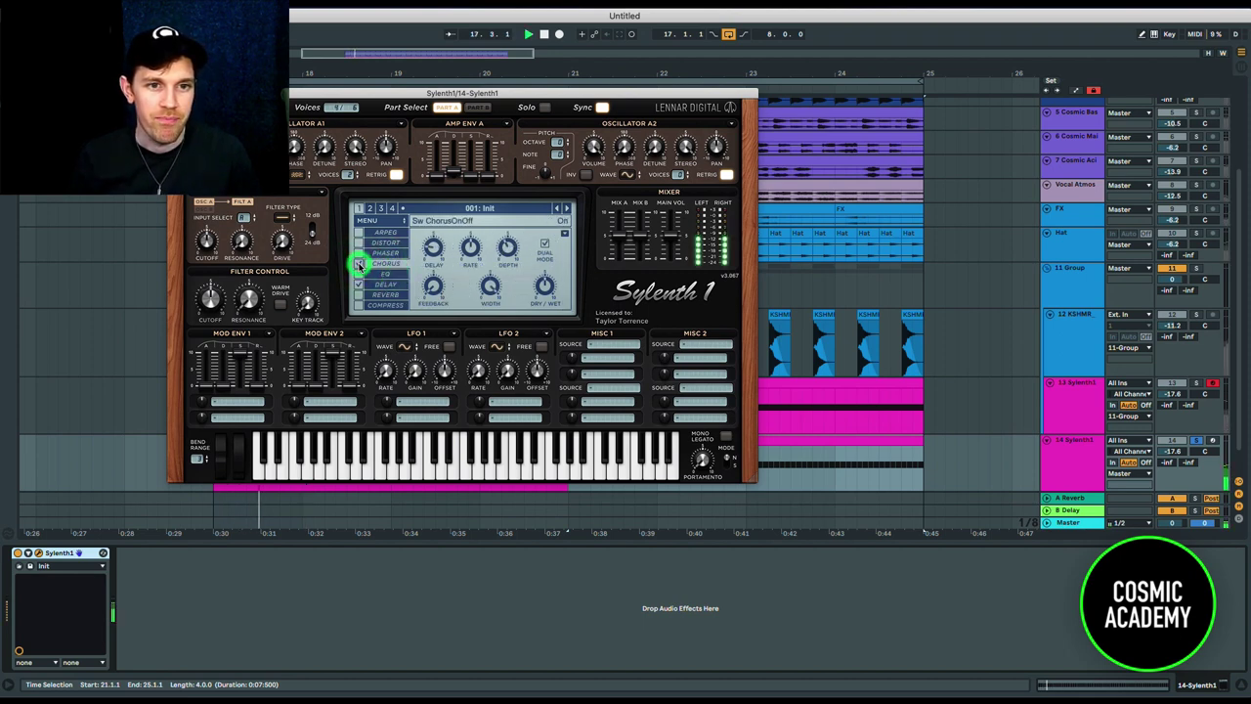
{"action": "left_click", "coordinate": [547, 286]}
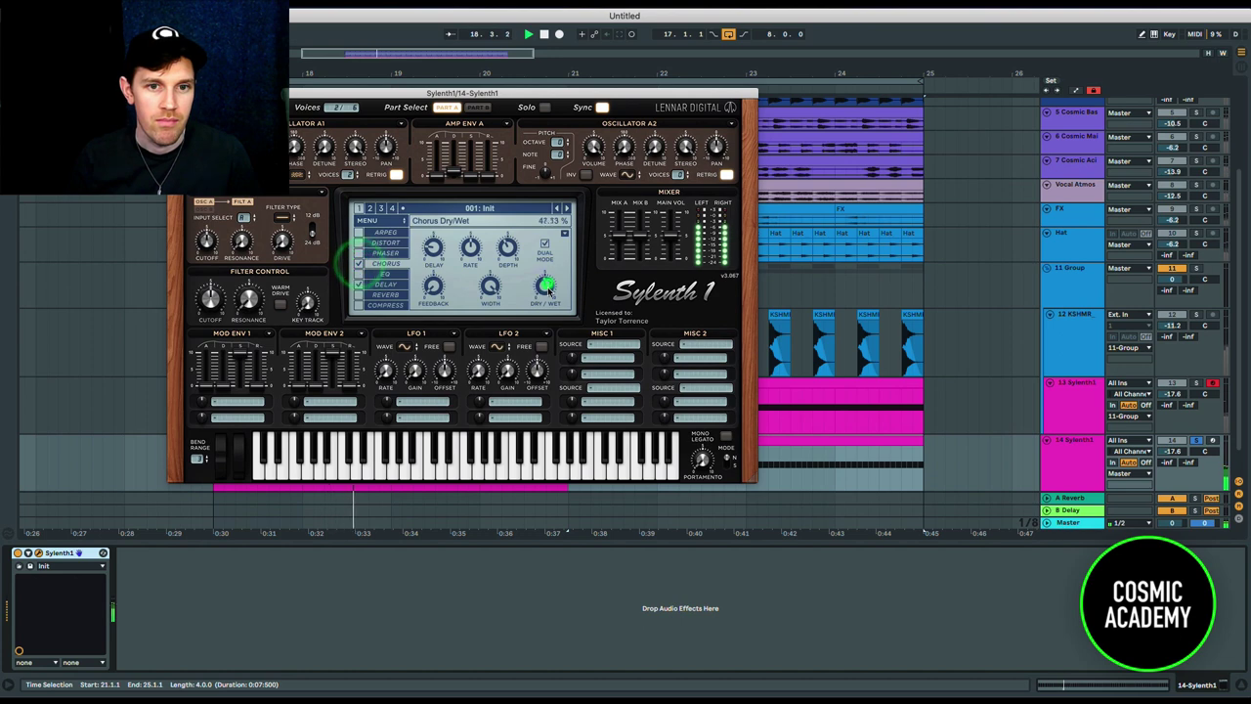
{"action": "left_click_drag", "start_coordinate": [550, 290], "coordinate": [546, 311]}
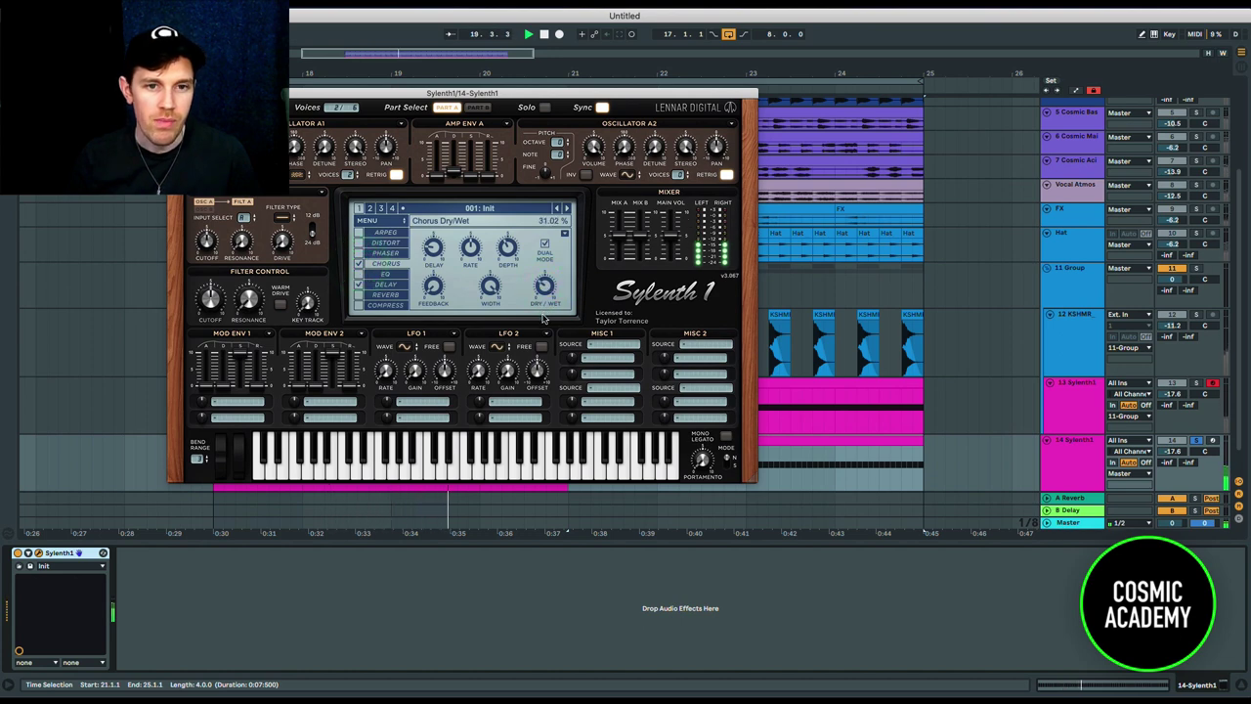
{"action": "left_click", "coordinate": [358, 264]}
{"action": "left_click", "coordinate": [358, 253]}
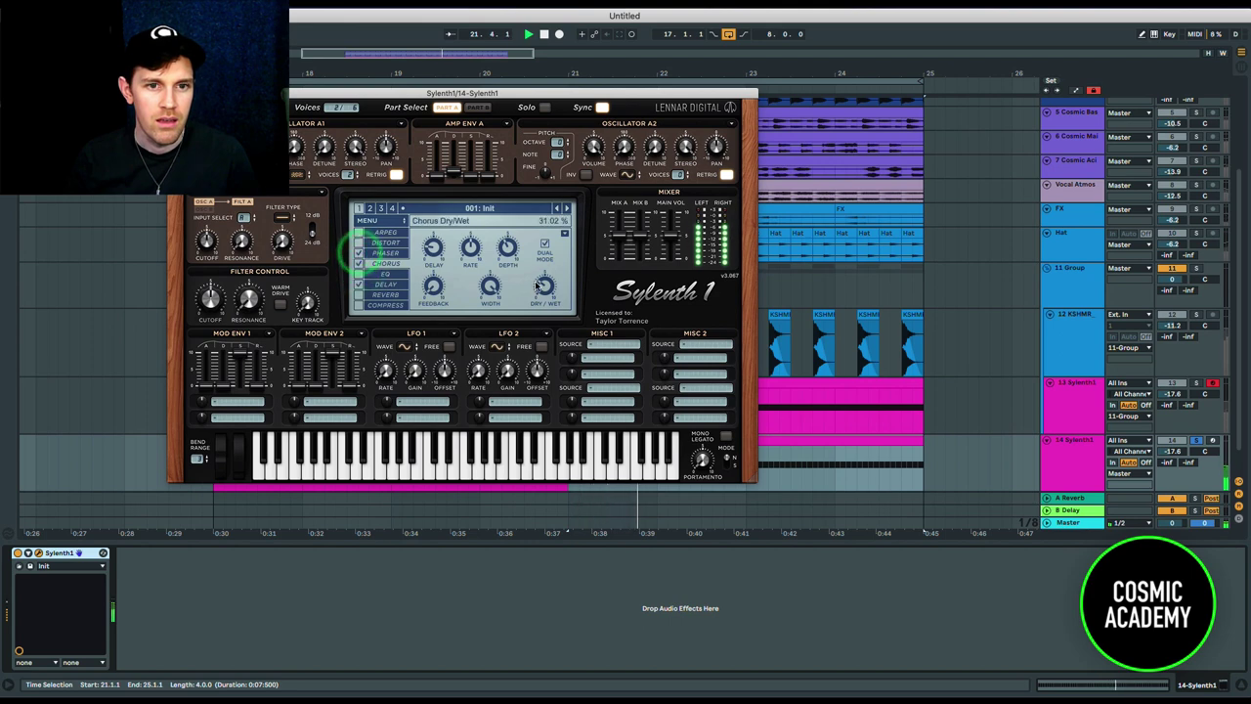
- Enable OverDrive distortion, set its amount to 2.403, and adjust the dry/wet mix while comparing it on and off
{"action": "left_click", "coordinate": [359, 243]}
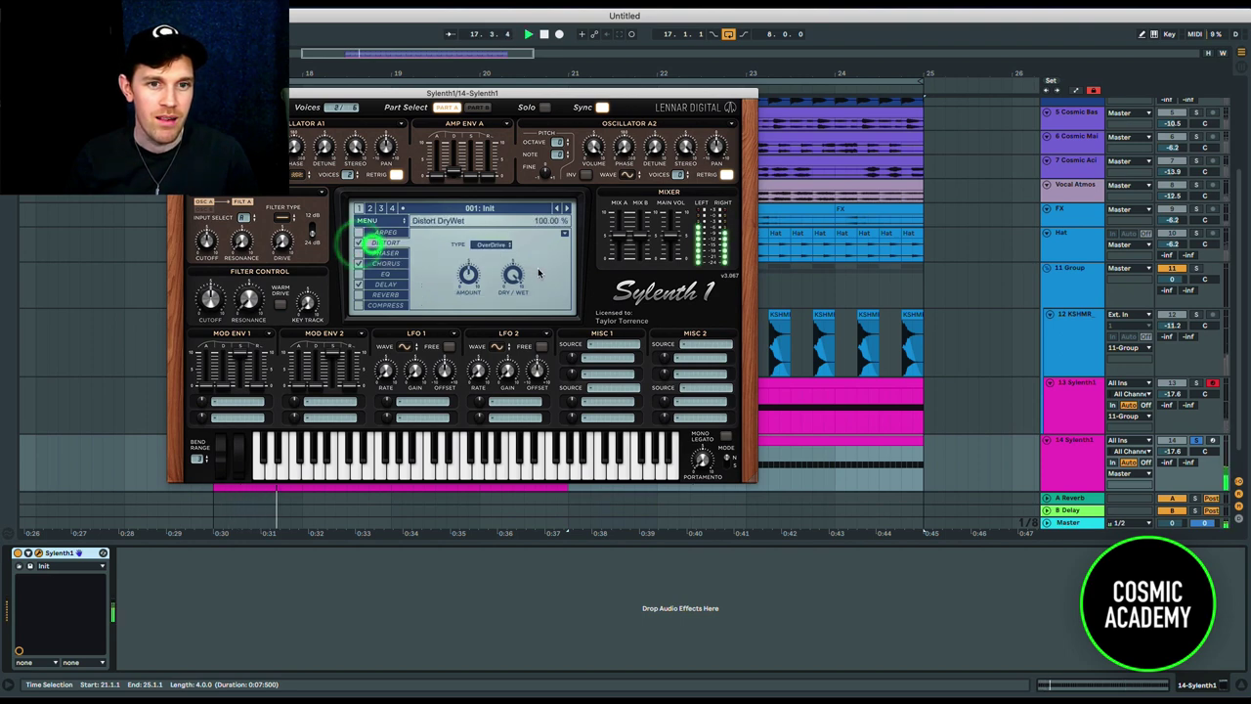
{"action": "left_click_drag", "start_coordinate": [513, 276], "coordinate": [507, 320]}
{"action": "left_click", "coordinate": [359, 245]}
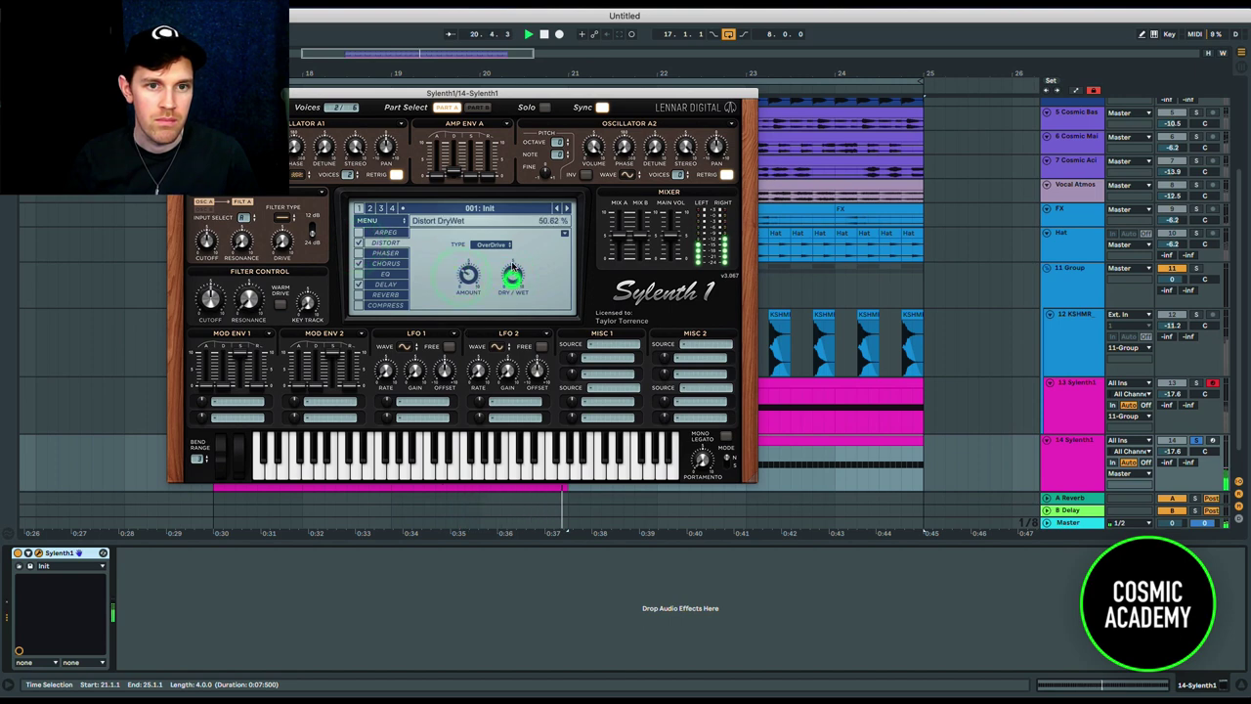
{"action": "left_click", "coordinate": [358, 244]}
{"action": "left_click_drag", "start_coordinate": [513, 277], "coordinate": [506, 315]}
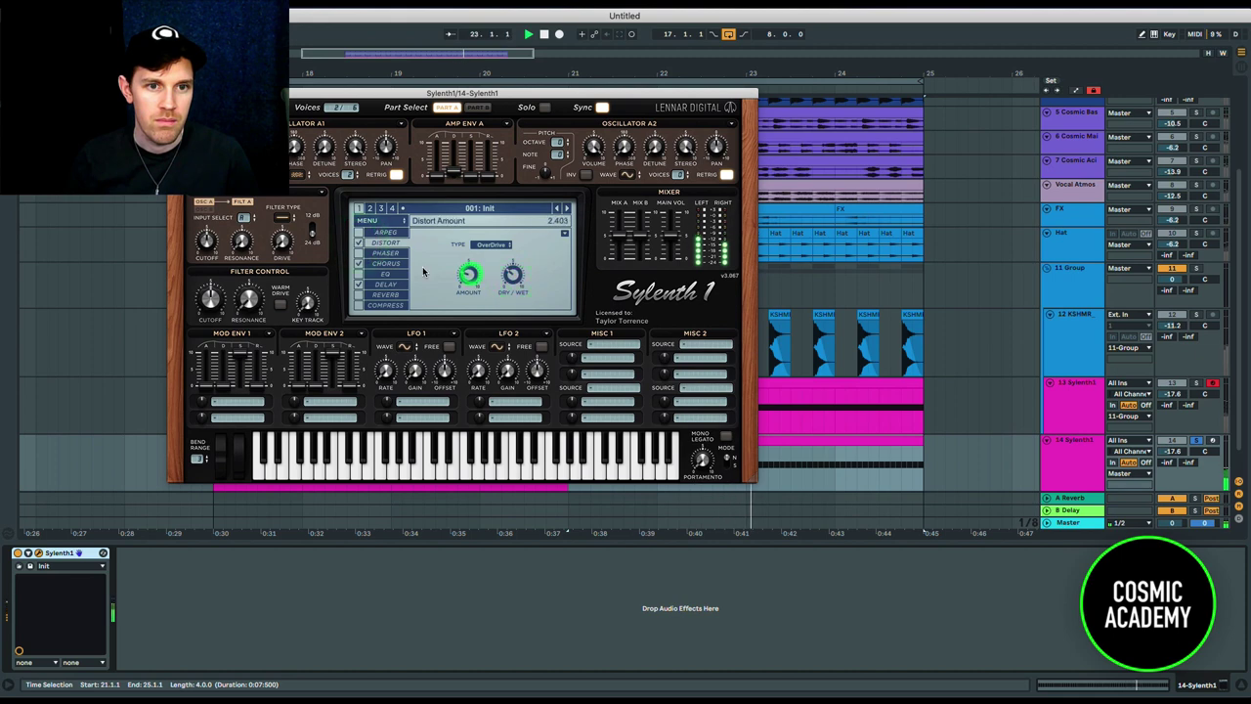
{"action": "left_click", "coordinate": [359, 244]}
{"action": "left_click", "coordinate": [359, 244]}
{"action": "left_click_drag", "start_coordinate": [511, 278], "coordinate": [507, 334]}
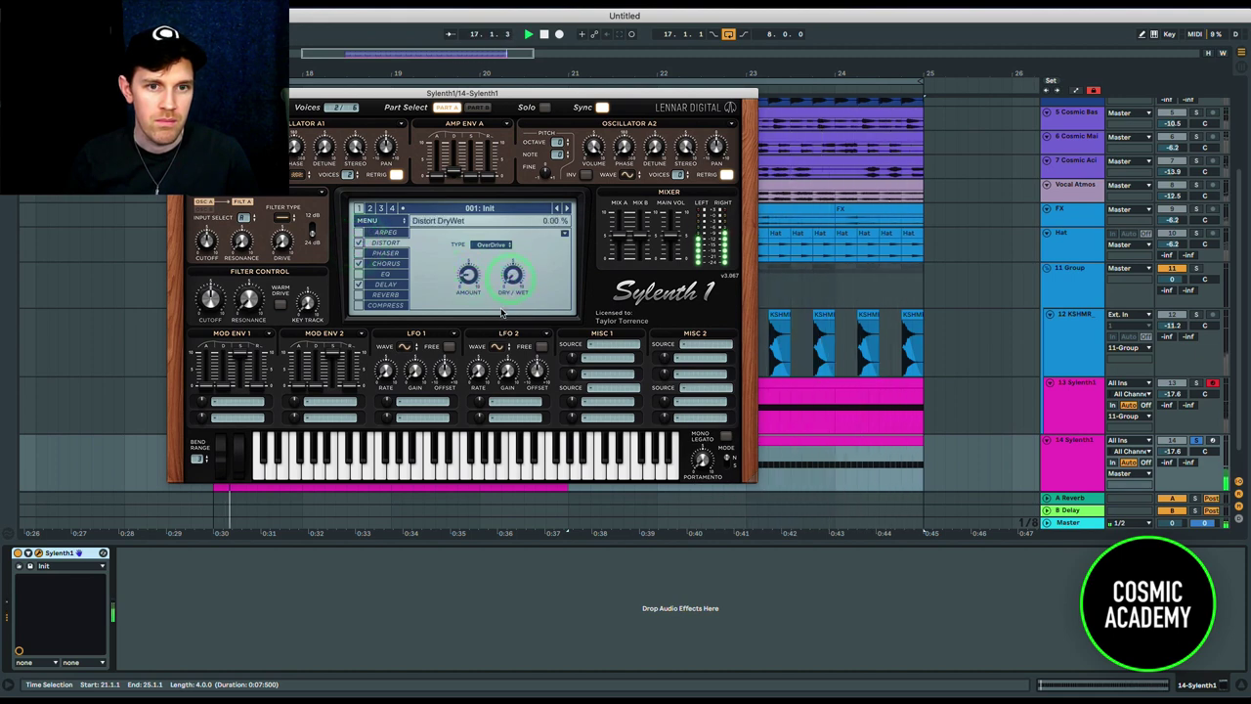
{"action": "left_click", "coordinate": [360, 244]}
{"action": "key", "text": "space"}
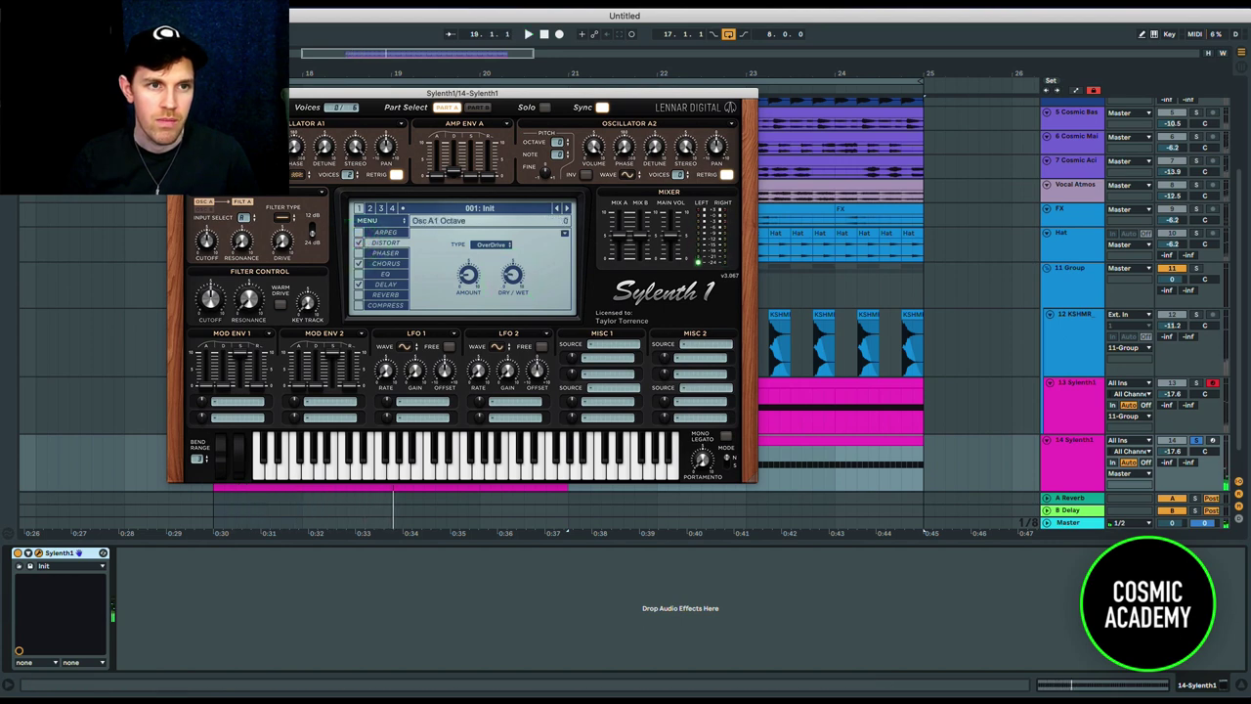
{"action": "left_click", "coordinate": [175, 93]}
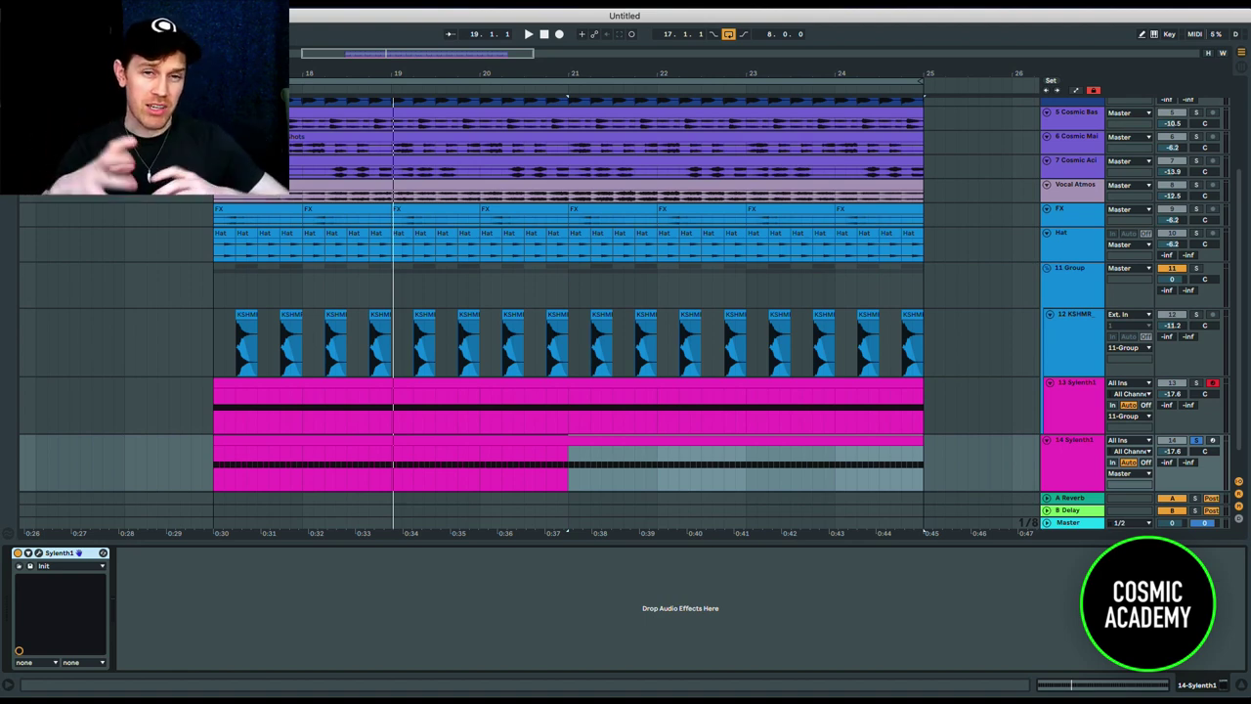
- Play the soloed 14 Sylenth1 pattern from bar 17
{"action": "scroll", "coordinate": [293, 285], "scroll_direction": "down", "scroll_amount": 1}
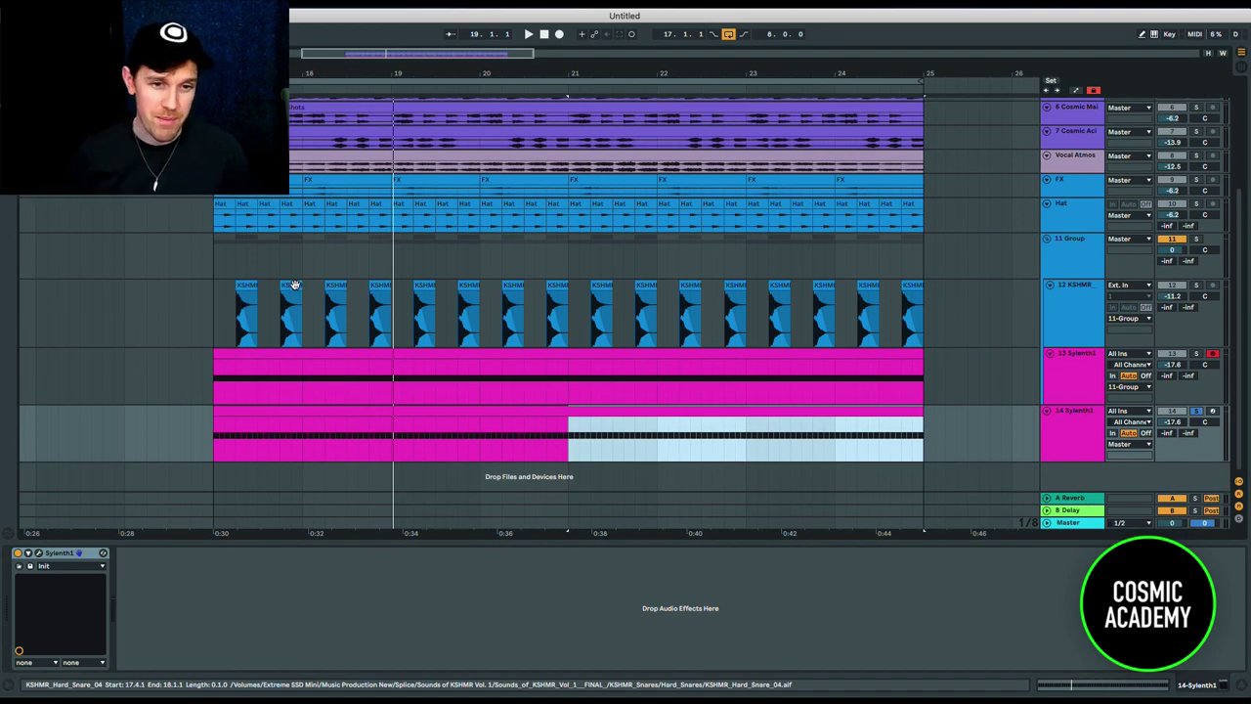
{"action": "left_click", "coordinate": [207, 451]}
{"action": "key", "text": "space"}
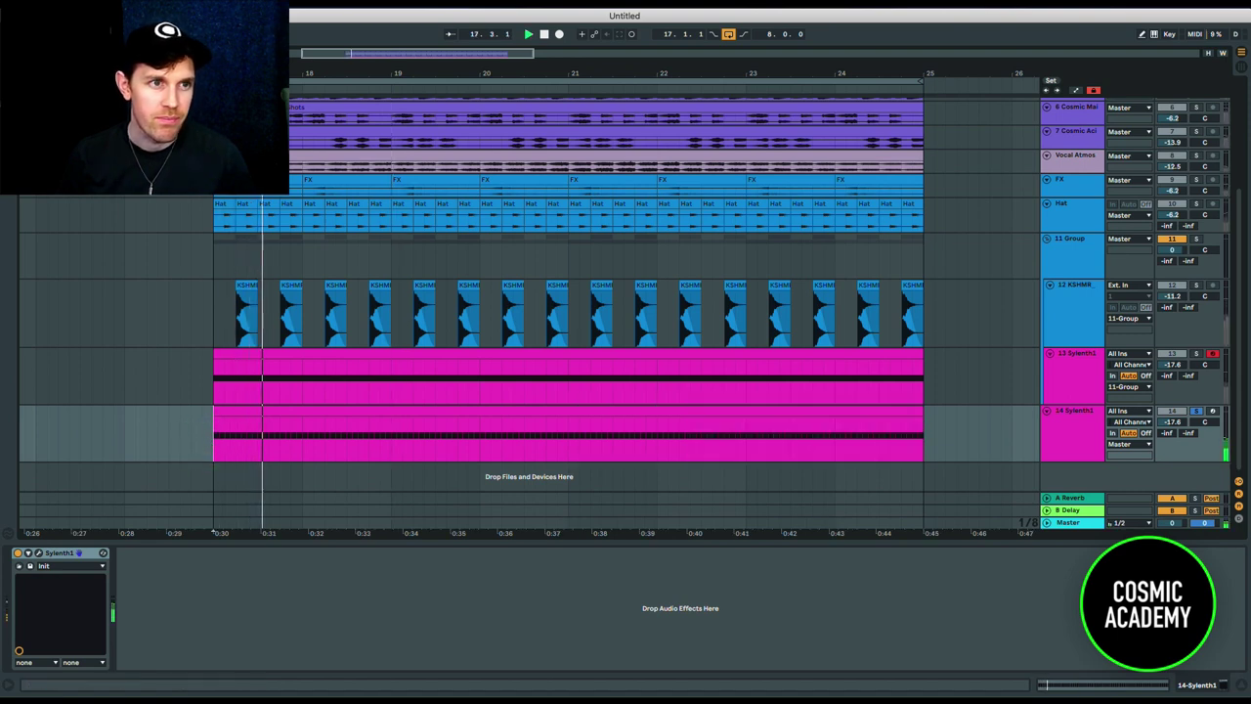
- Search the plug-ins for "ki" and add the Kickstart VST after Sylenth1 on track 14
{"action": "key", "text": "super+alt+b"}
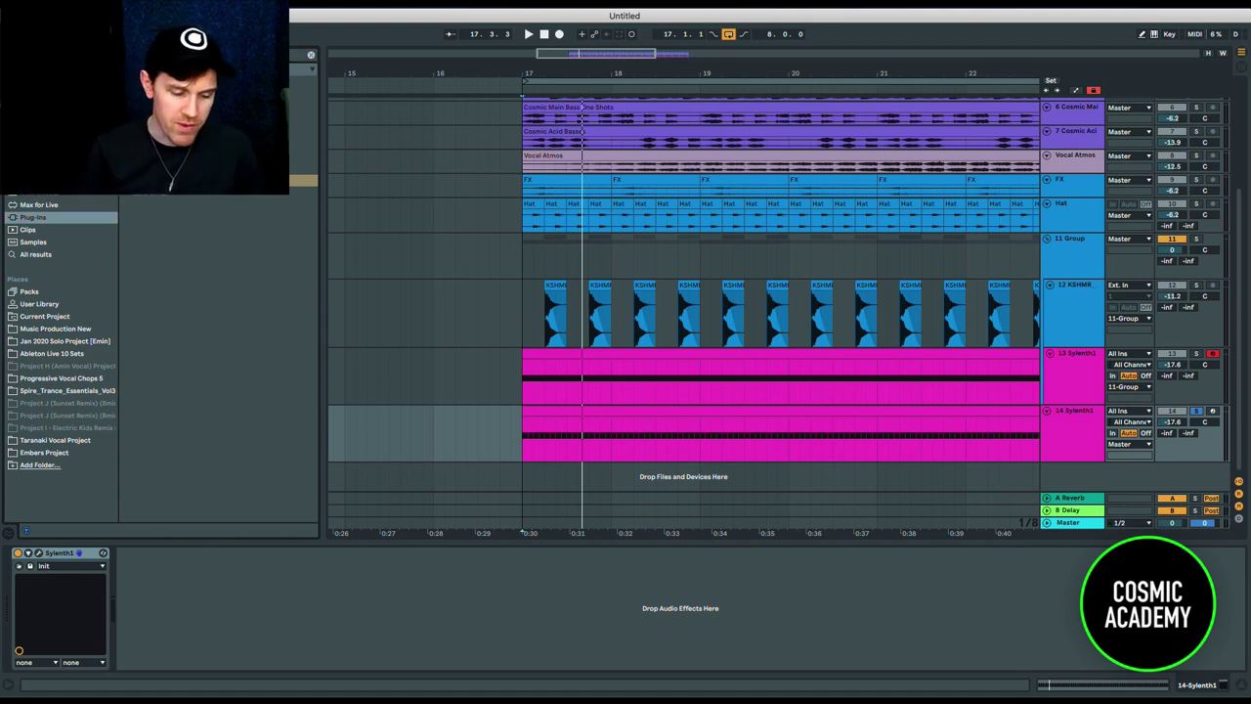
{"action": "key", "text": "super+f"}
{"action": "type", "text": "ki"}
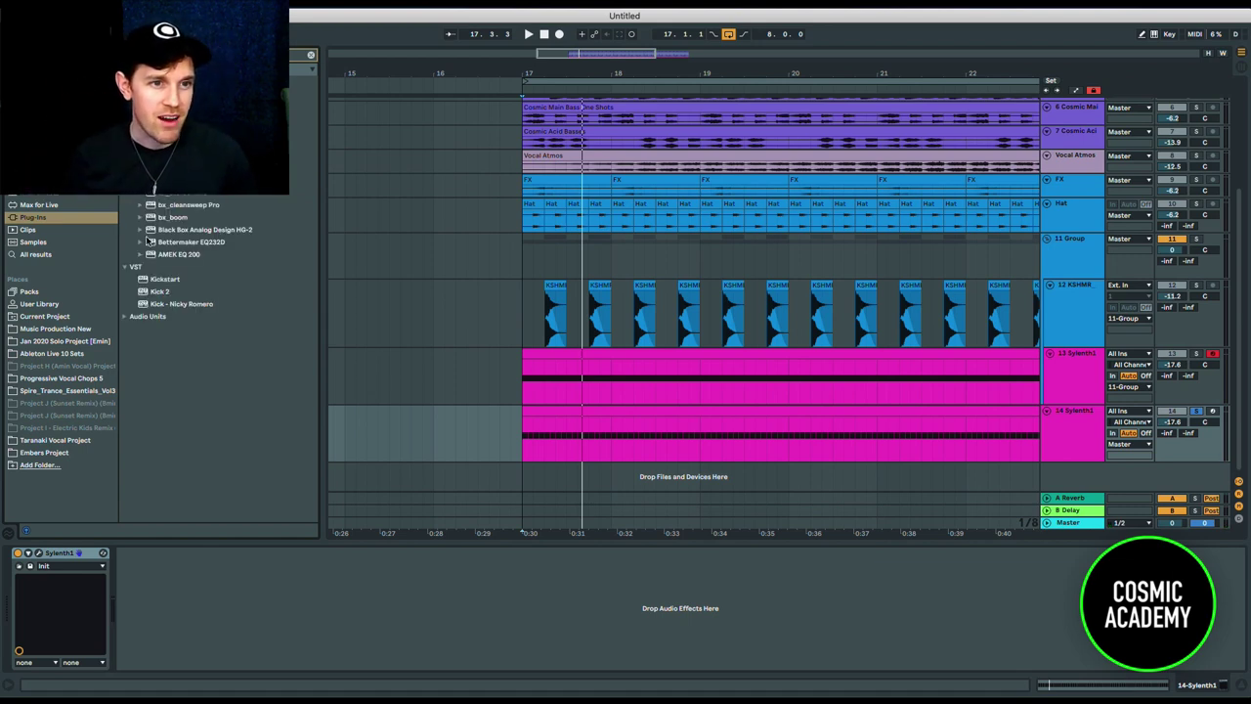
{"action": "double_click", "coordinate": [164, 280]}
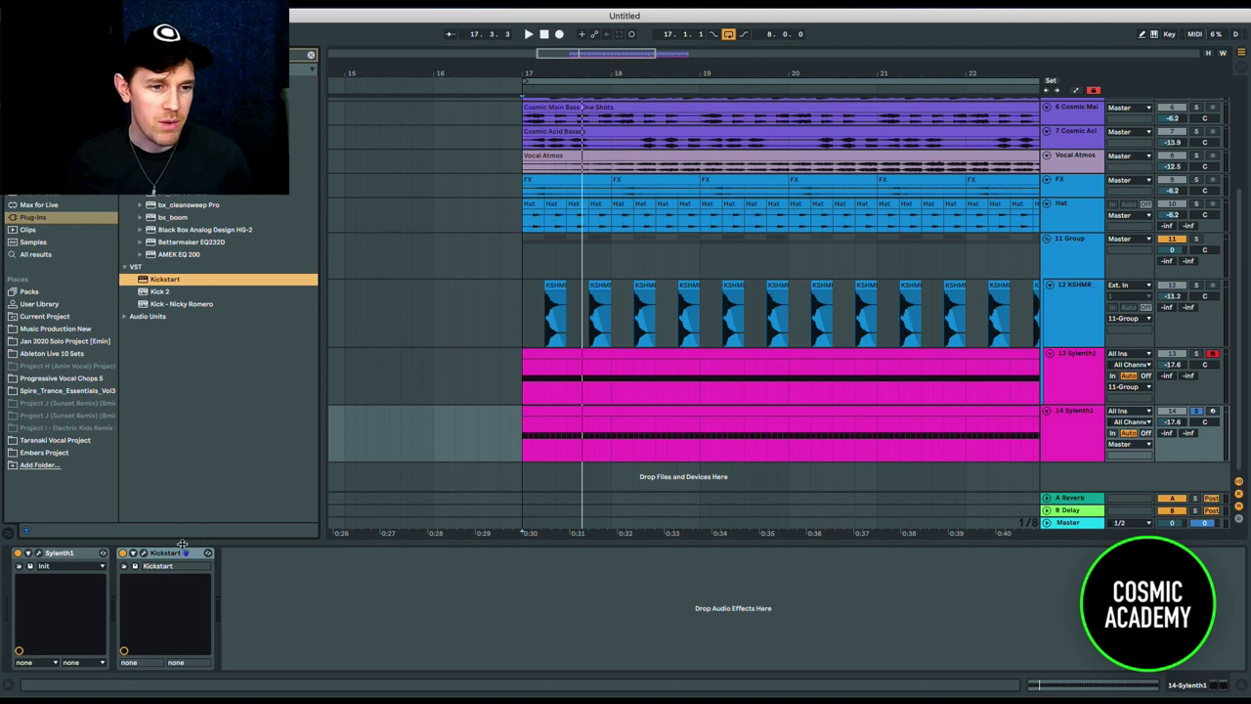
- Clear the plug-in search, open the Kickstart on track 14 and play the soloed pattern through it
{"action": "left_click", "coordinate": [309, 52]}
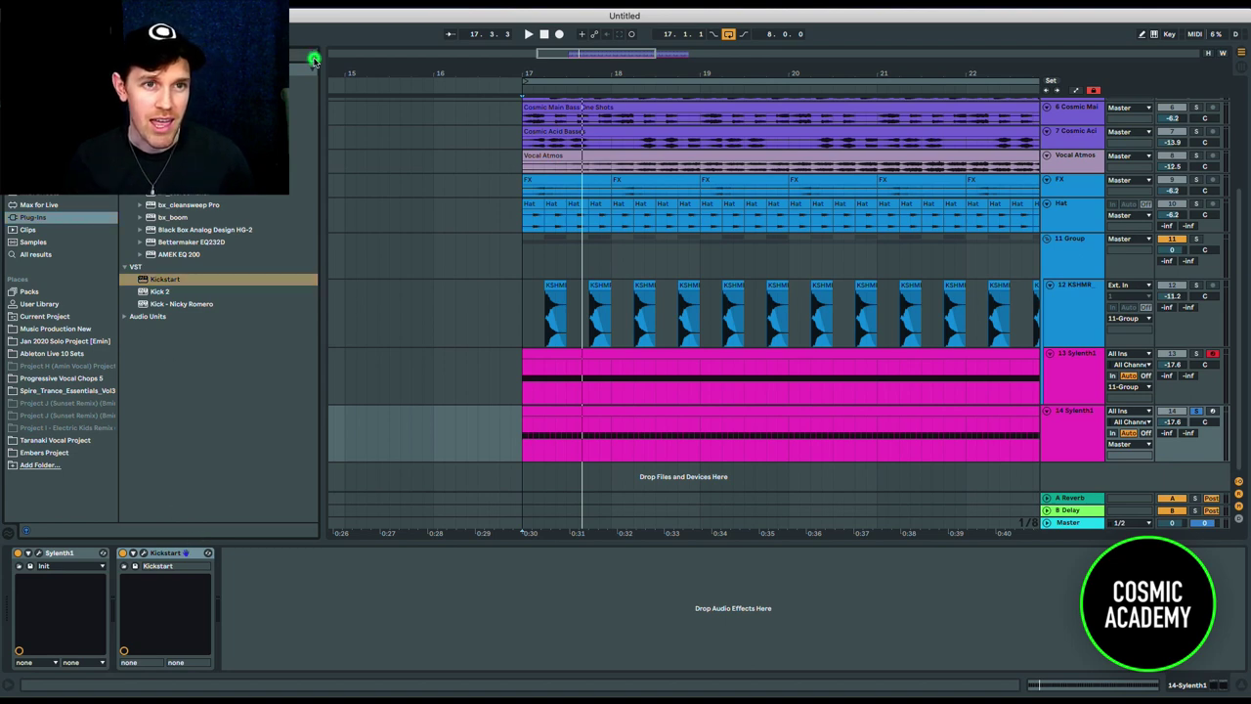
{"action": "left_click", "coordinate": [144, 556]}
{"action": "key", "text": "space"}
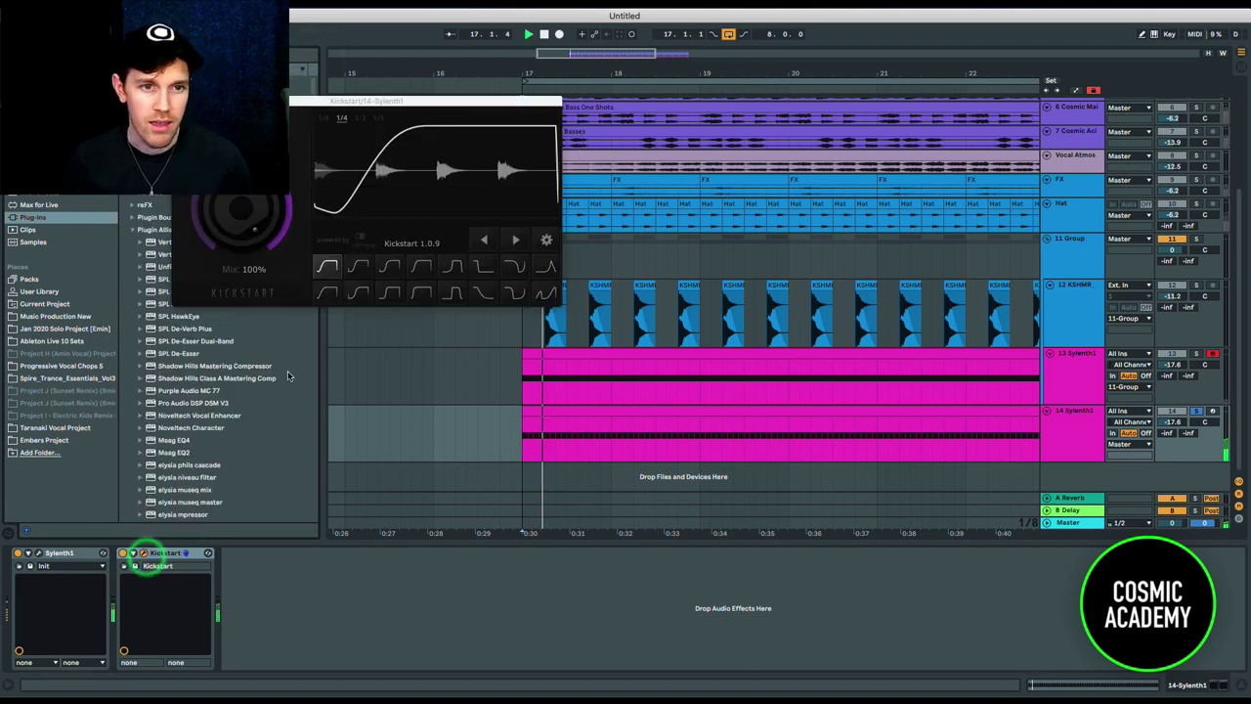
{"action": "key", "text": "space"}
- Deactivate tracks 5 Cosmic Bass through Vocal Atmos, unsolo track 14, and play the remaining drums and shaker together
{"action": "scroll", "coordinate": [1071, 289], "scroll_direction": "up", "scroll_amount": 3}
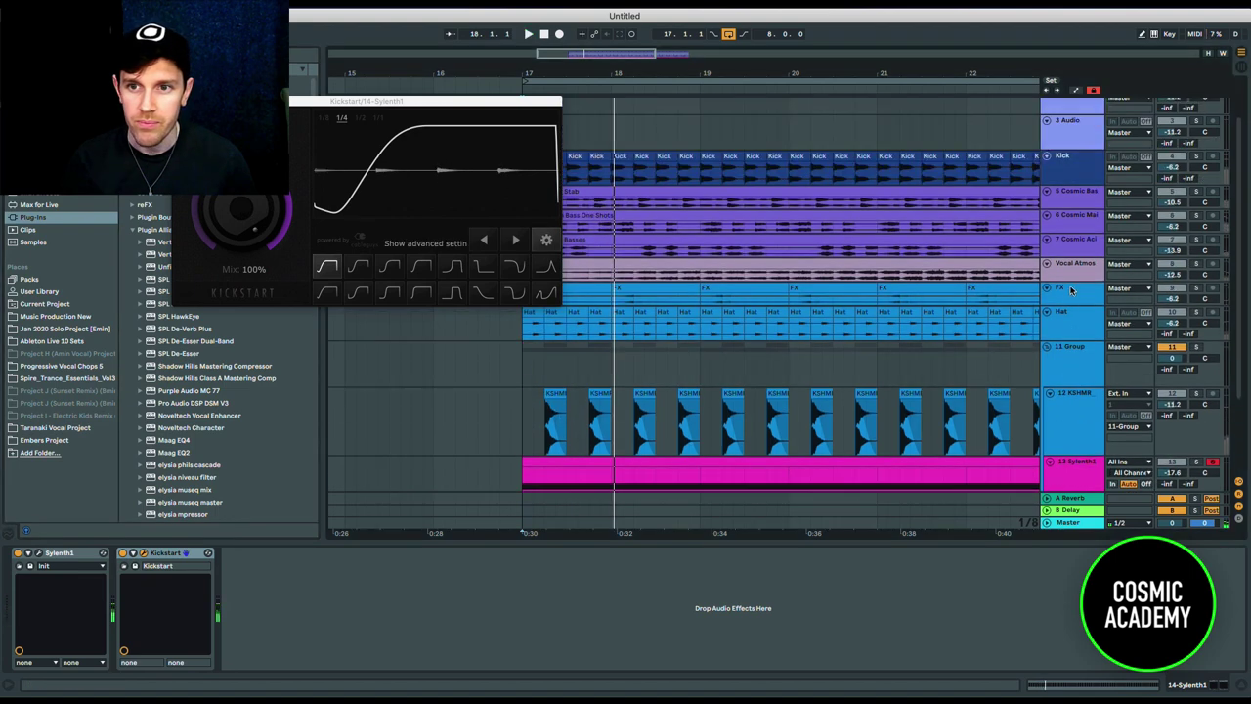
{"action": "left_click", "coordinate": [1087, 203]}
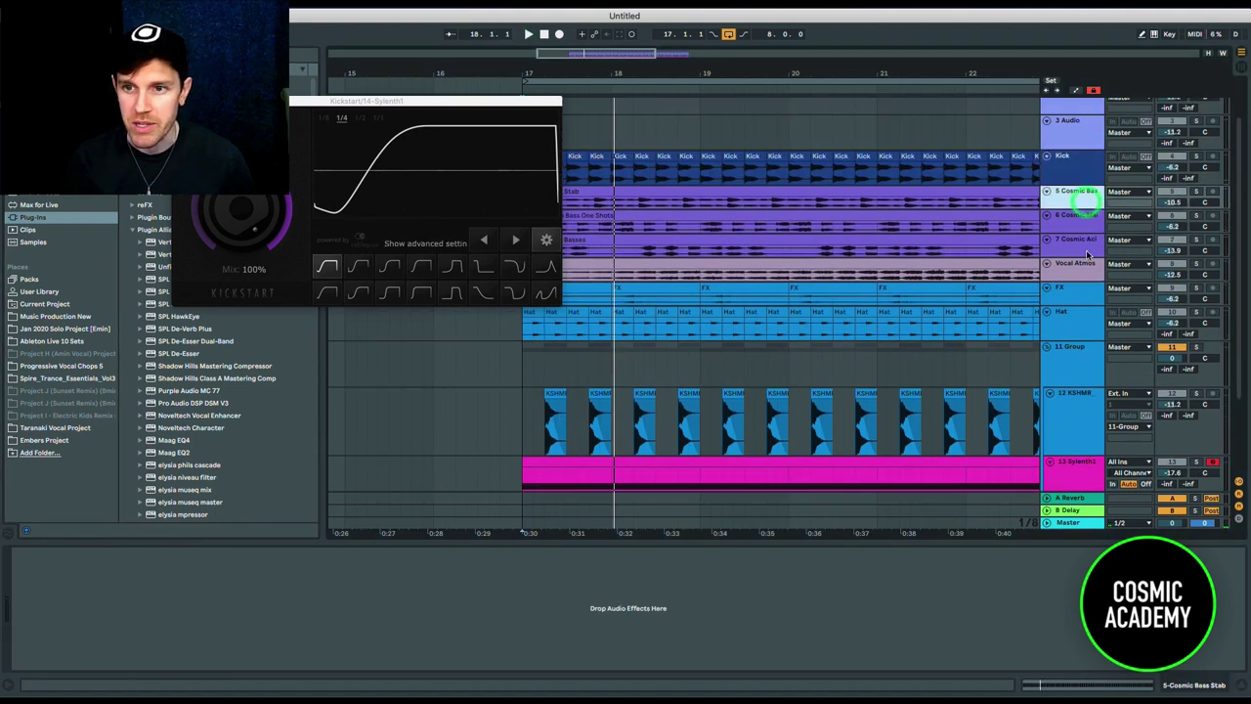
{"action": "left_click", "coordinate": [1088, 269]}
{"action": "left_click", "coordinate": [1171, 266]}
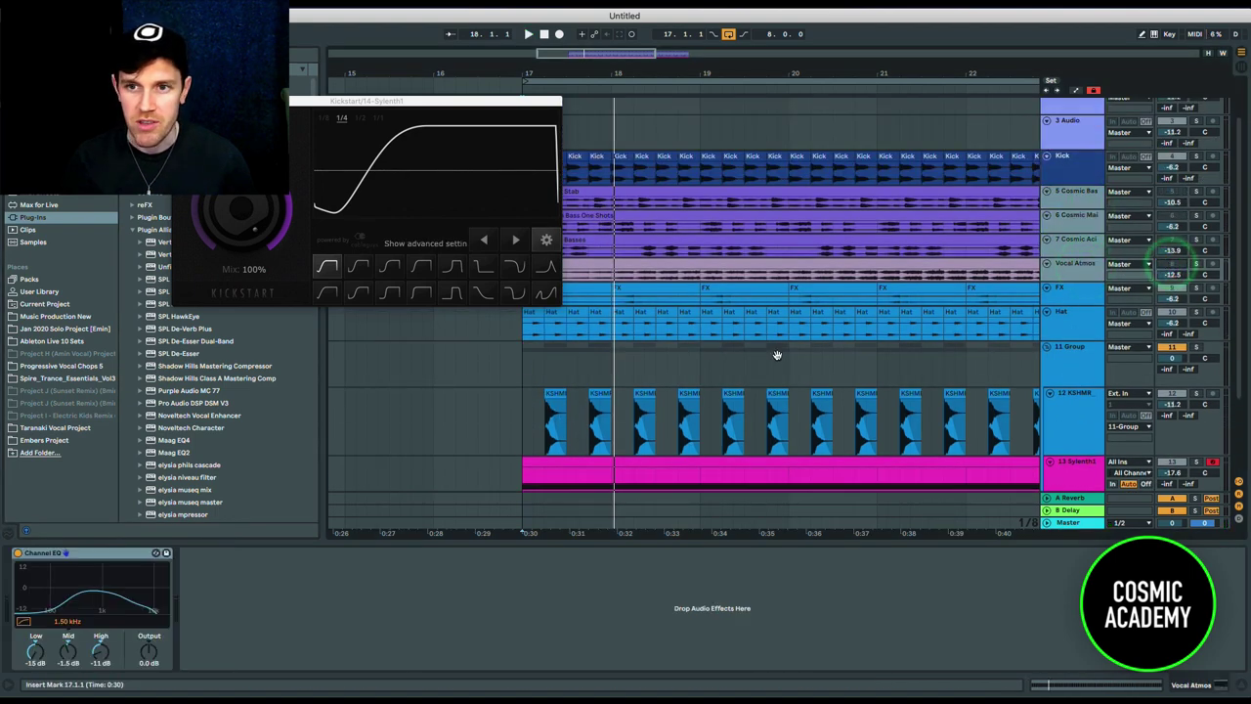
{"action": "left_click", "coordinate": [1203, 159]}
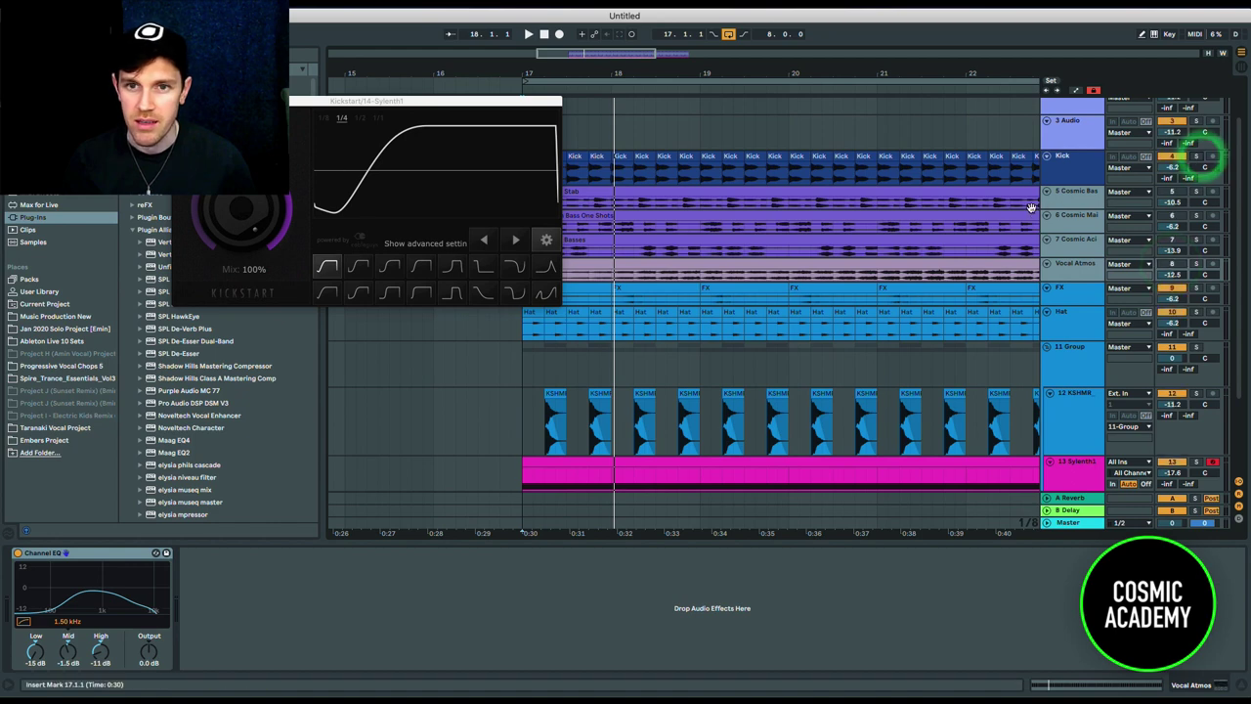
{"action": "key", "text": "space"}
{"action": "scroll", "coordinate": [653, 285], "scroll_direction": "down", "scroll_amount": 4}
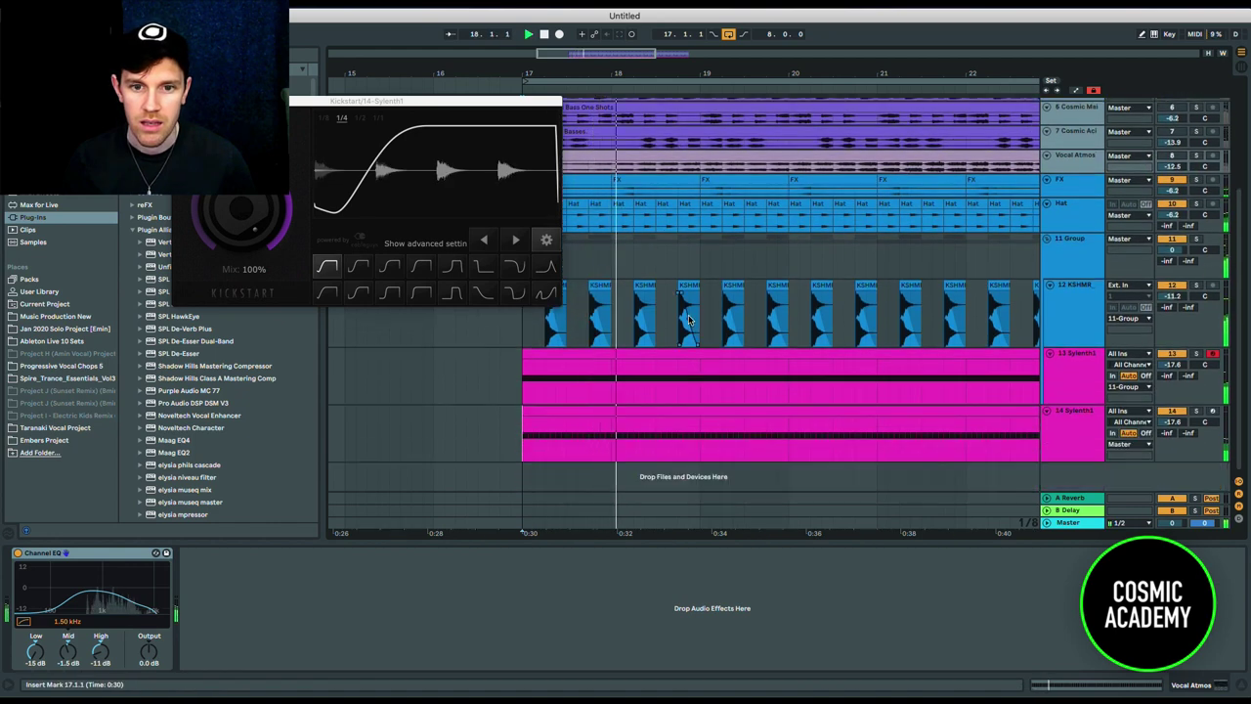
- Set the 14 Sylenth1 track volume to -13.9 dB, compare the track muted and unmuted, and close Kickstart
{"action": "left_click", "coordinate": [1058, 435]}
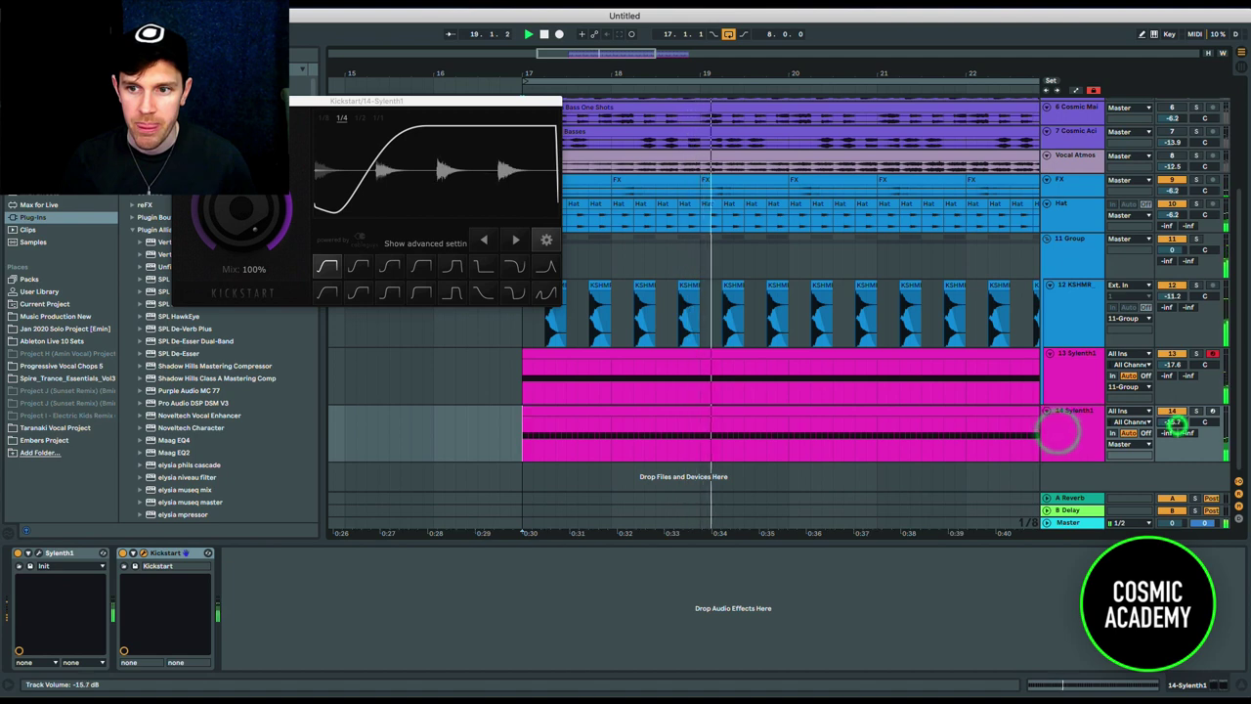
{"action": "left_click_drag", "start_coordinate": [1172, 421], "coordinate": [1172, 412]}
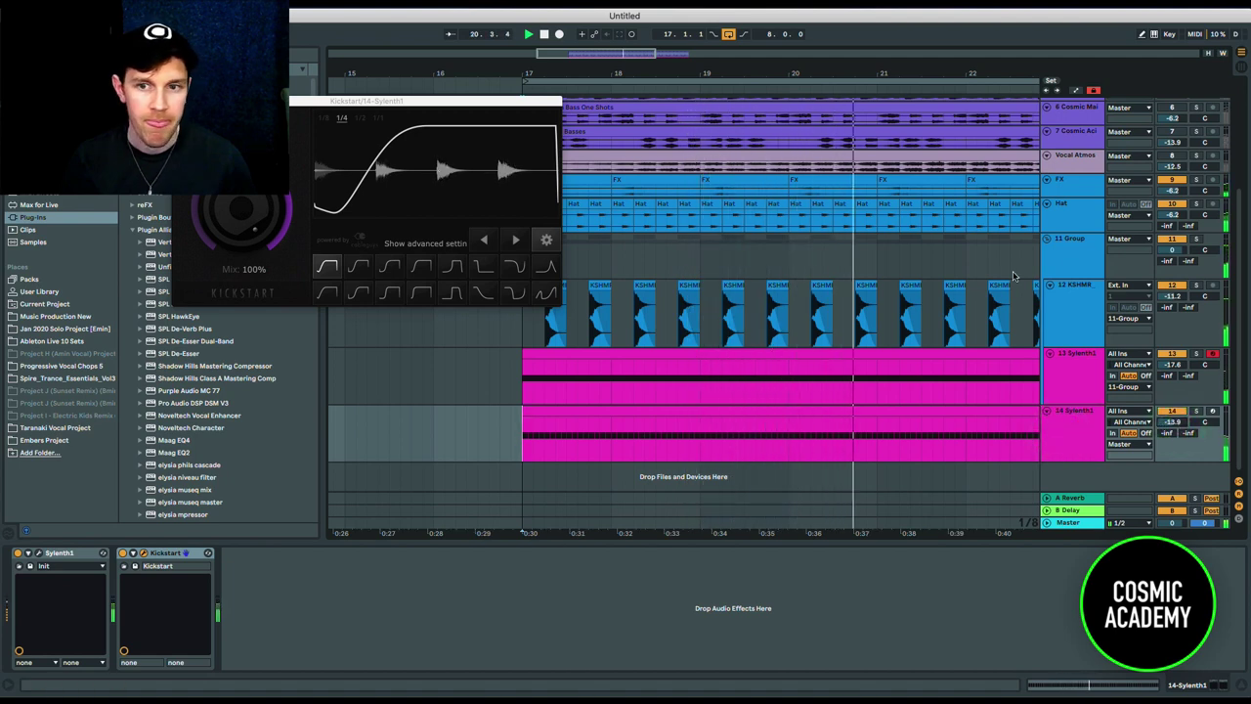
{"action": "left_click", "coordinate": [1178, 412]}
{"action": "left_click", "coordinate": [1179, 411]}
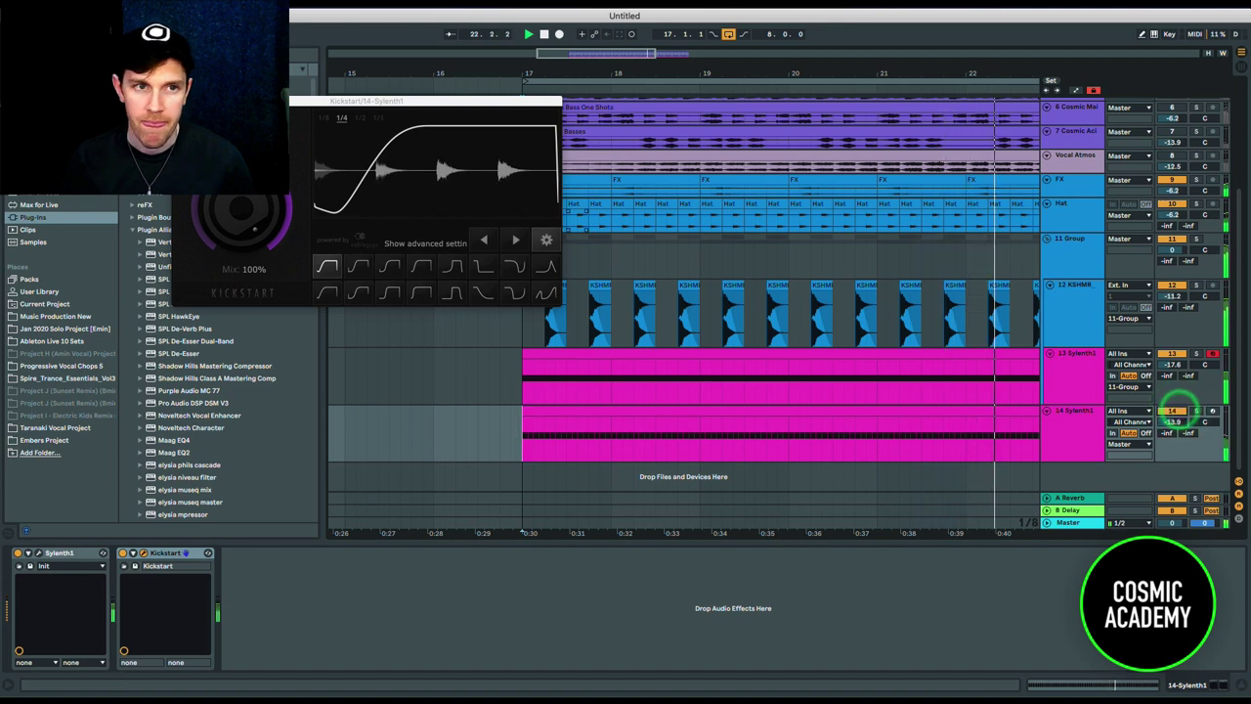
{"action": "left_click", "coordinate": [179, 100]}
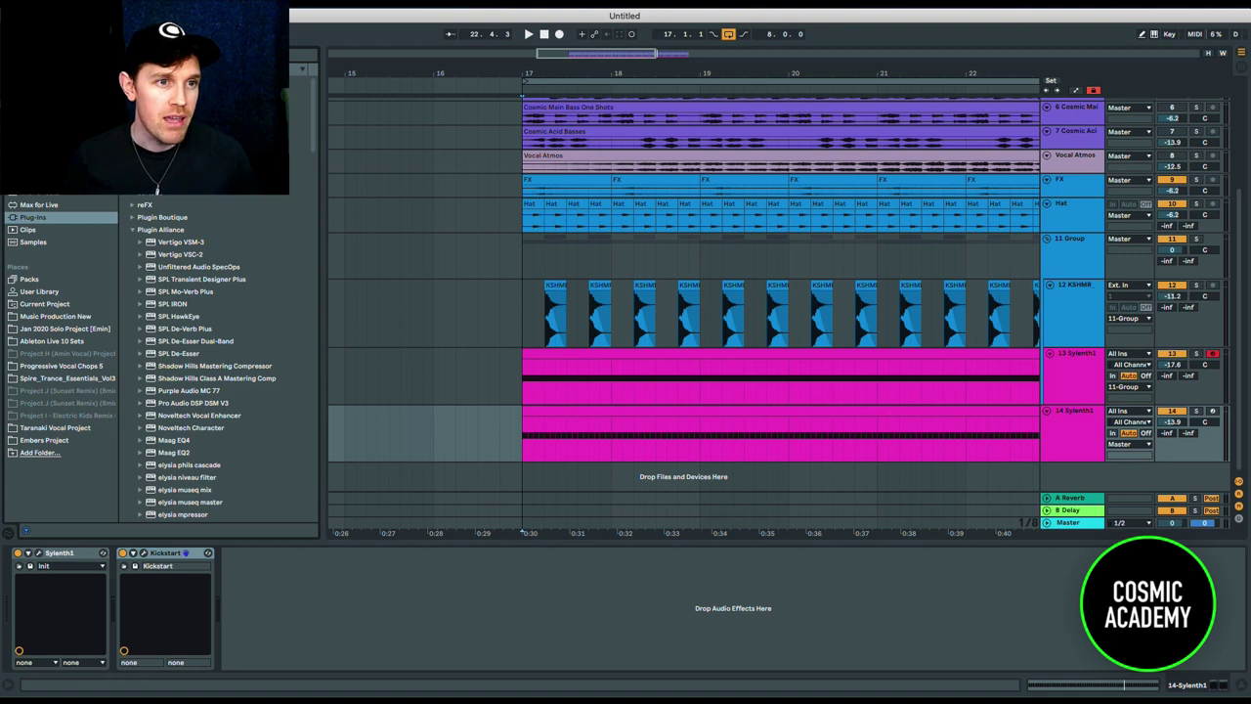
- Search the audio effects for "eq" and add EQ Eight after Kickstart on track 14
{"action": "left_click", "coordinate": [41, 180]}
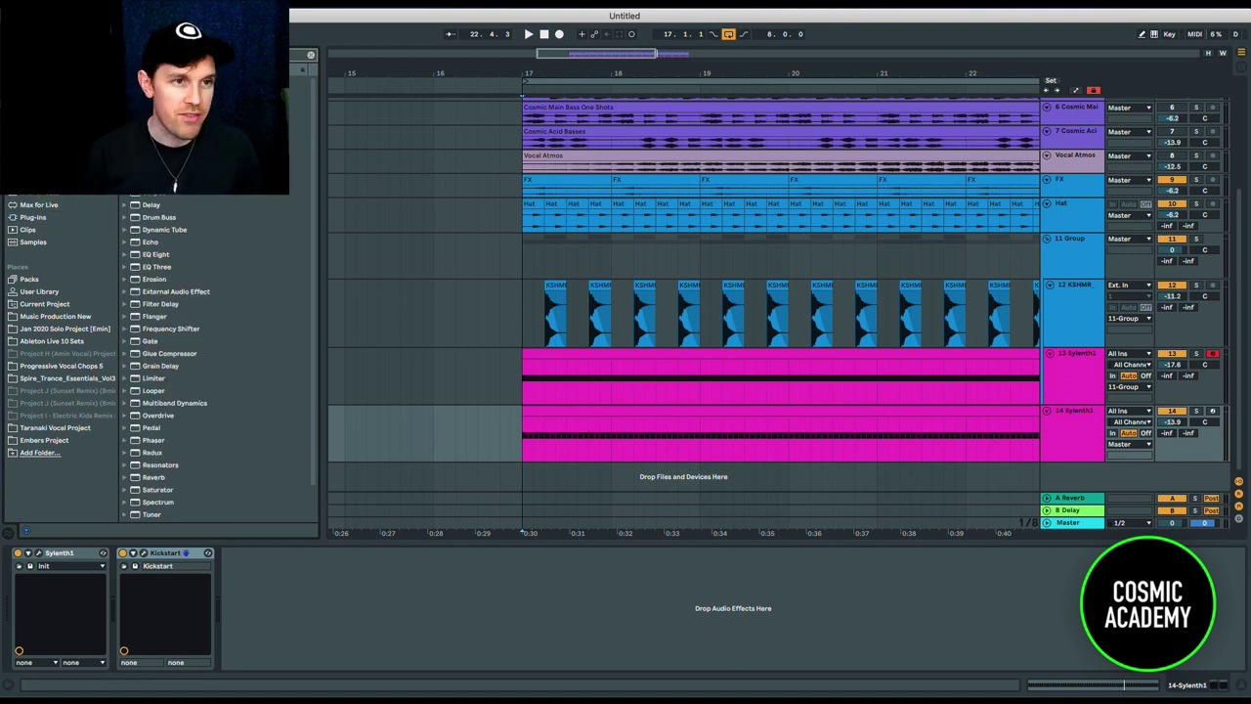
{"action": "type", "text": "eq"}
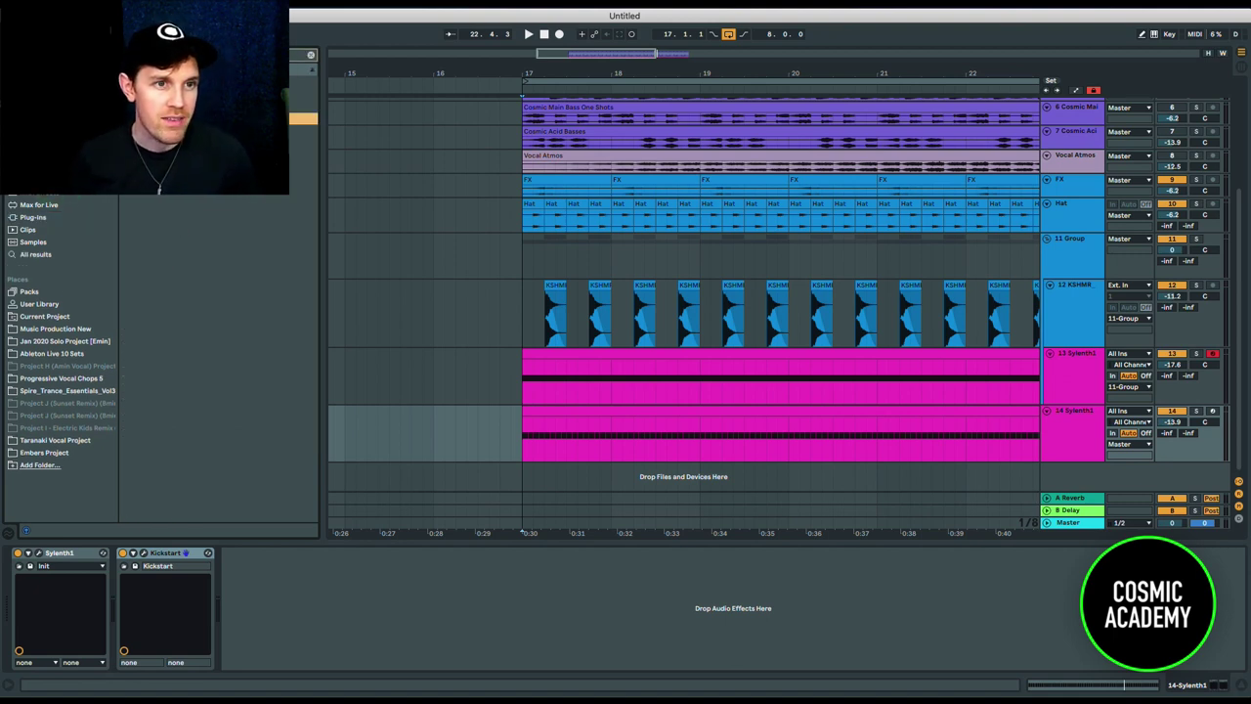
{"action": "left_click_drag", "start_coordinate": [183, 260], "coordinate": [477, 591]}
- During playback, widen EQ Eight's high-frequency boost to Q 0.39, lower its gain, and compare track 14 muted and unmuted
{"action": "key", "text": "space"}
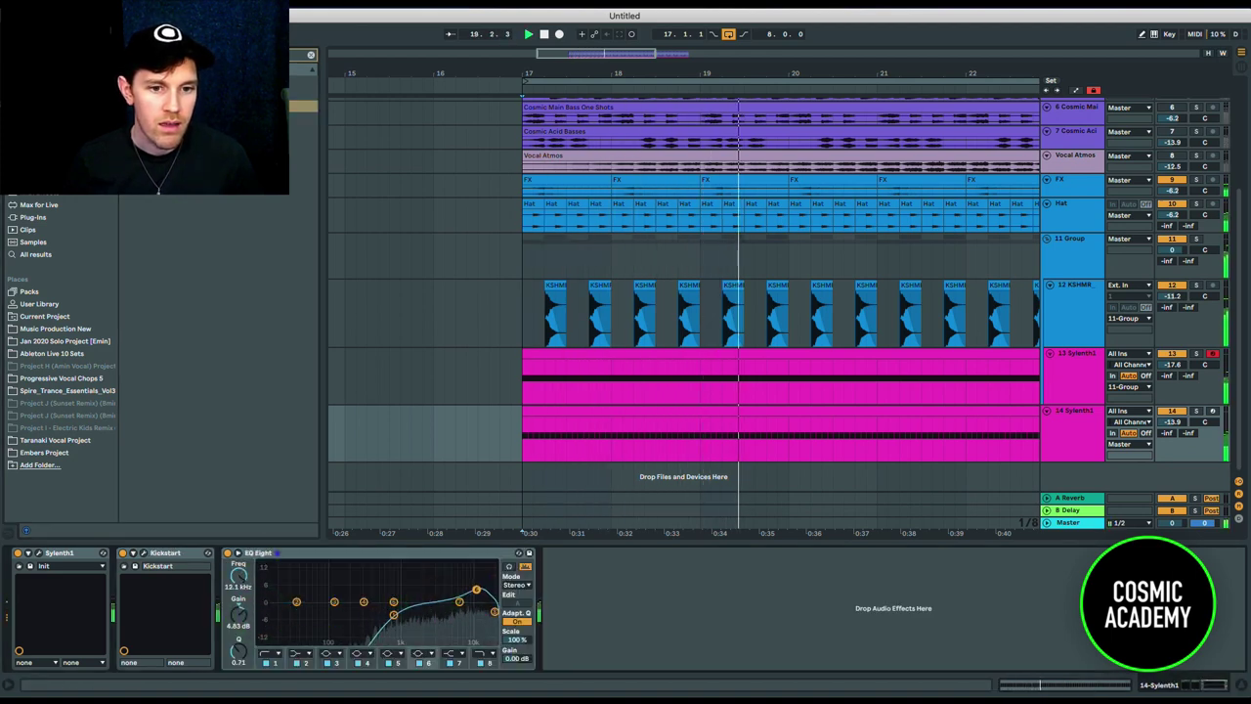
{"action": "left_click_drag", "start_coordinate": [249, 667], "coordinate": [250, 684]}
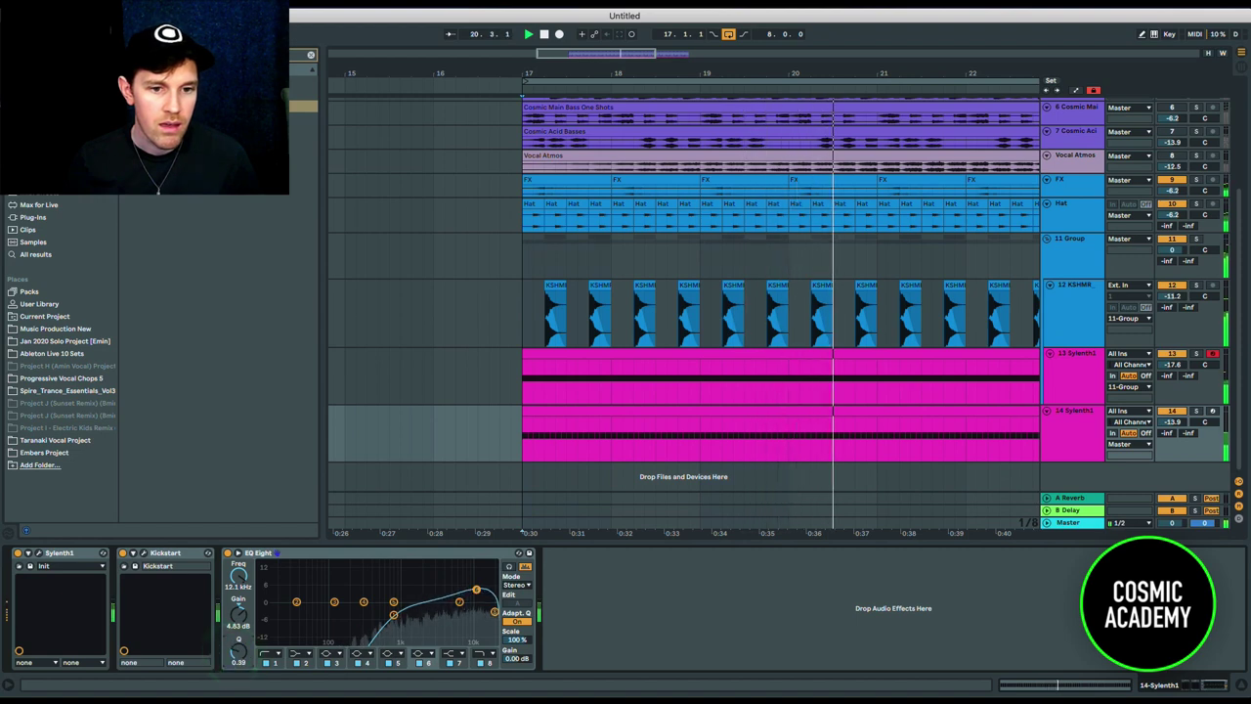
{"action": "left_click_drag", "start_coordinate": [476, 590], "coordinate": [480, 597]}
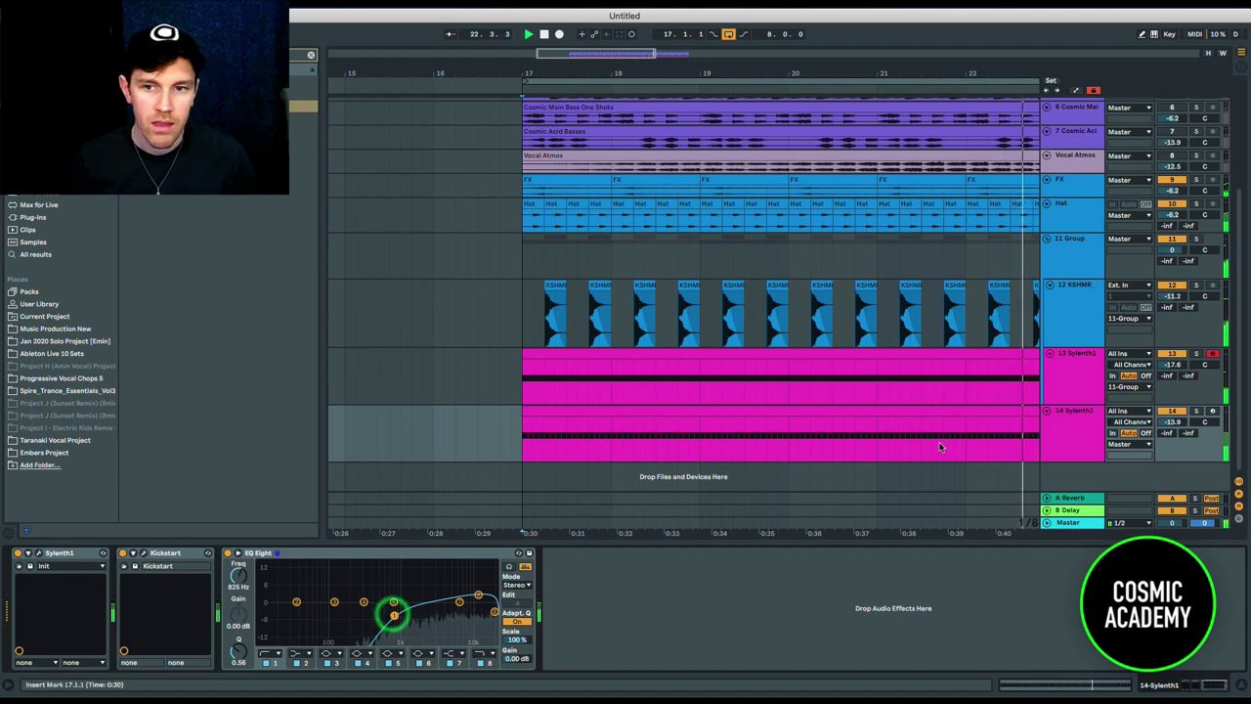
{"action": "left_click", "coordinate": [1167, 414]}
{"action": "left_click", "coordinate": [1168, 415]}
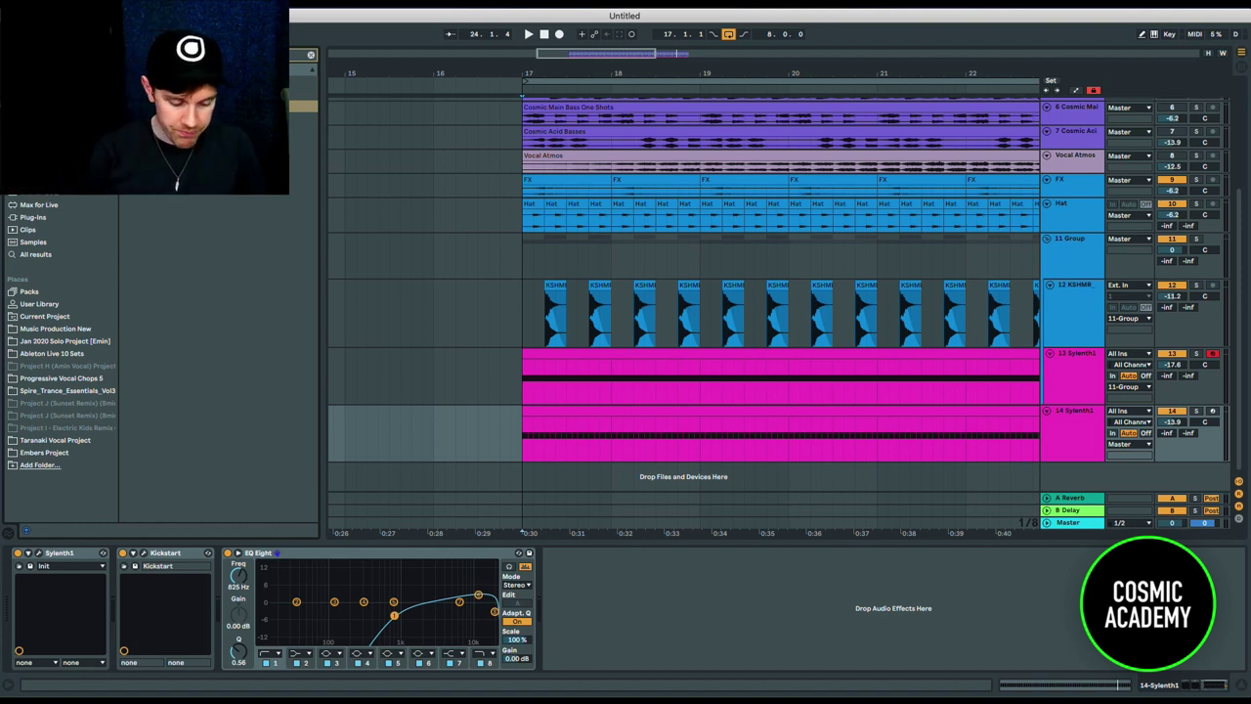
- Search the audio effects and add Auto Pan after EQ Eight on track 14
{"action": "key", "text": "super+f"}
{"action": "type", "text": "re"}
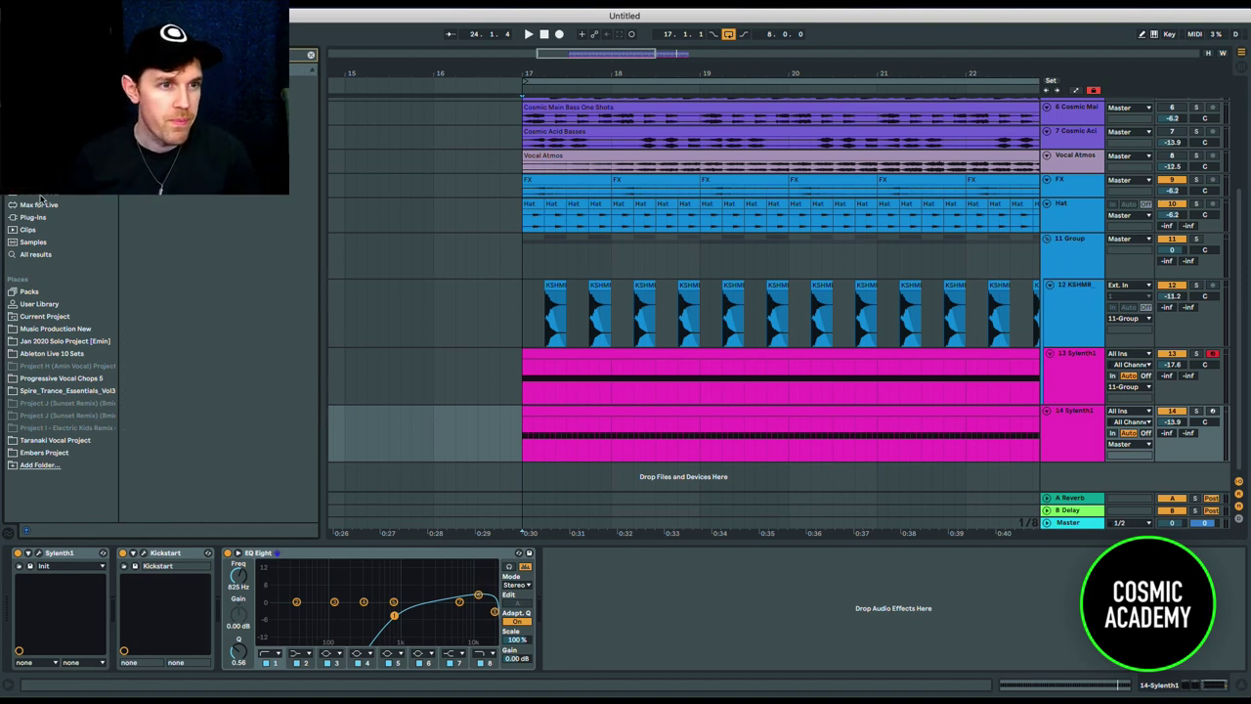
{"action": "left_click", "coordinate": [42, 204]}
{"action": "left_click", "coordinate": [42, 181]}
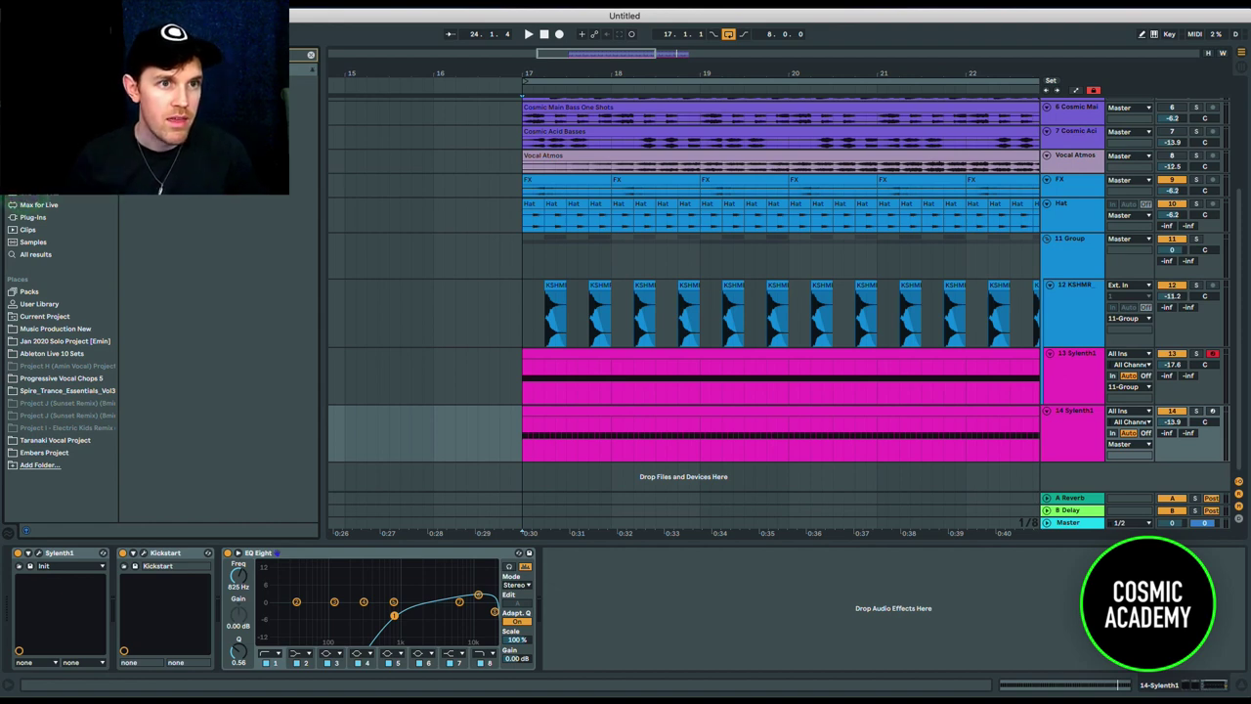
{"action": "left_click_drag", "start_coordinate": [362, 419], "coordinate": [547, 548]}
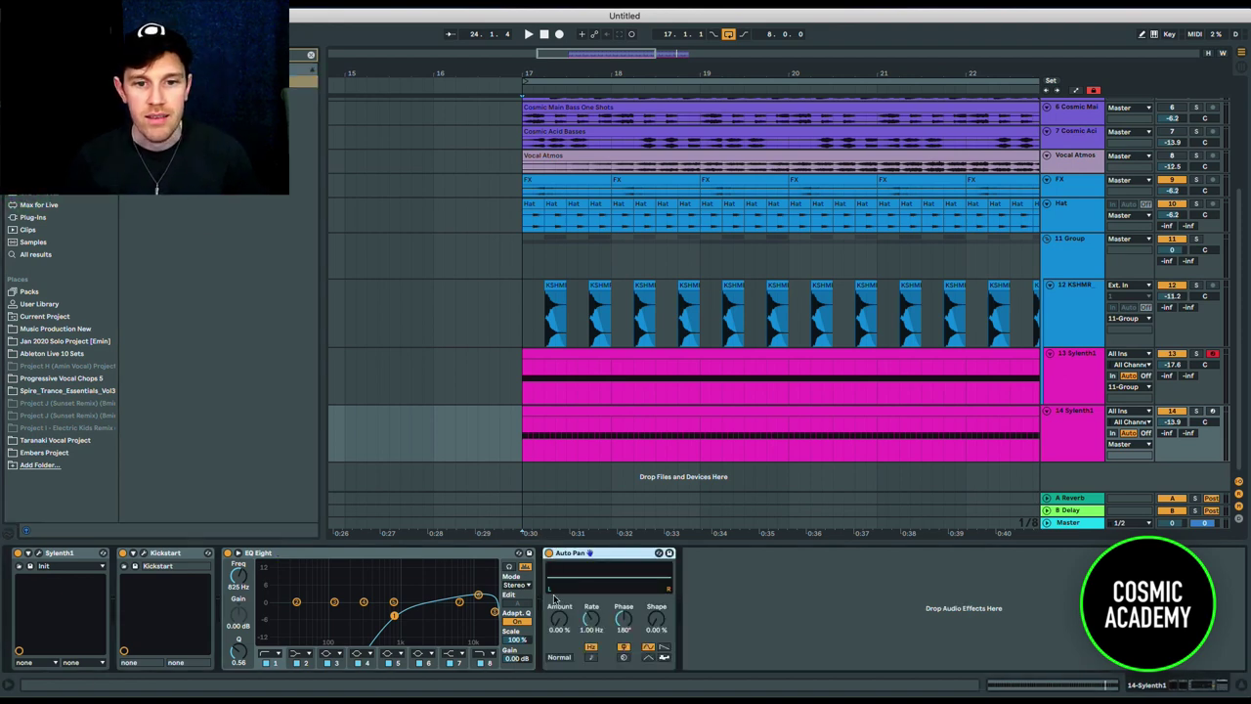
- Set Auto Pan's amount to 19.8 % and switch its rate to tempo-synced 1/8
{"action": "left_click_drag", "start_coordinate": [560, 621], "coordinate": [591, 622]}
{"action": "left_click", "coordinate": [593, 623]}
{"action": "left_click", "coordinate": [593, 657]}
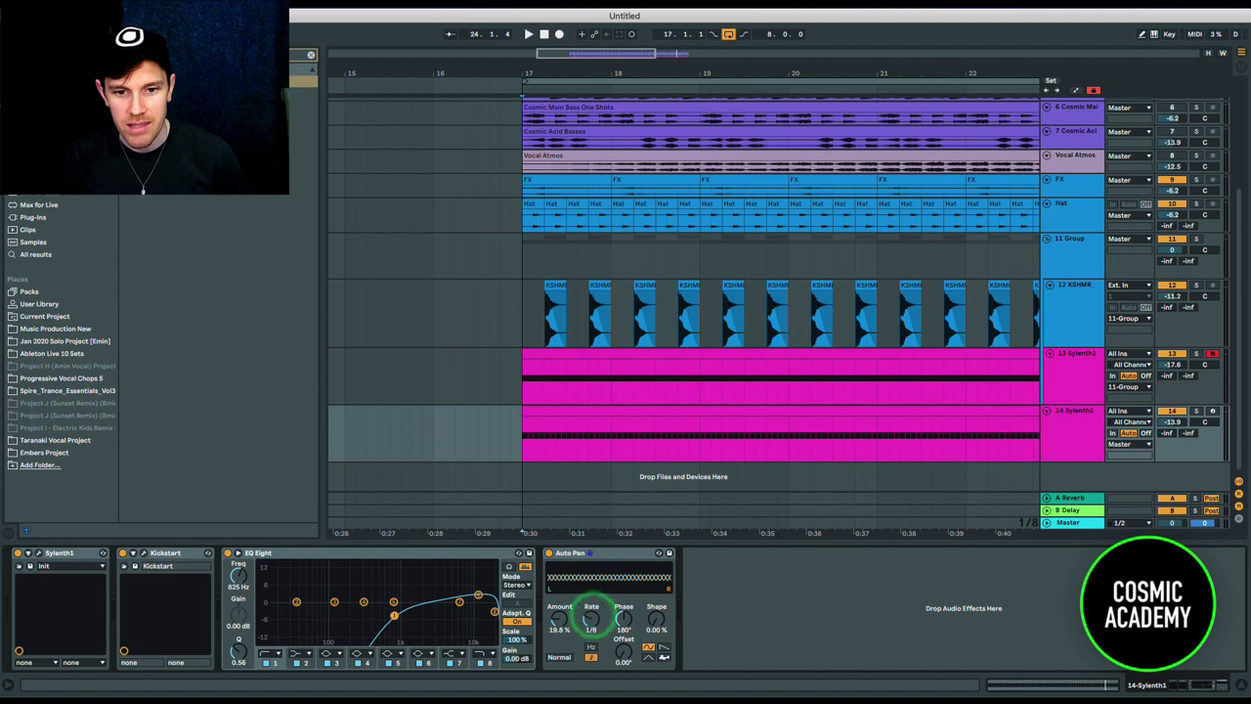
- Solo track 14 during playback and set Auto Pan's amount to 37.3 % and offset to 2.86°
{"action": "key", "text": "space"}
{"action": "mouse_move", "coordinate": [559, 620]}
{"action": "left_mouse_down"}
{"action": "mouse_move", "coordinate": [560, 599]}
{"action": "mouse_move", "coordinate": [559, 625]}
{"action": "left_mouse_up"}
{"action": "left_click", "coordinate": [1193, 411]}
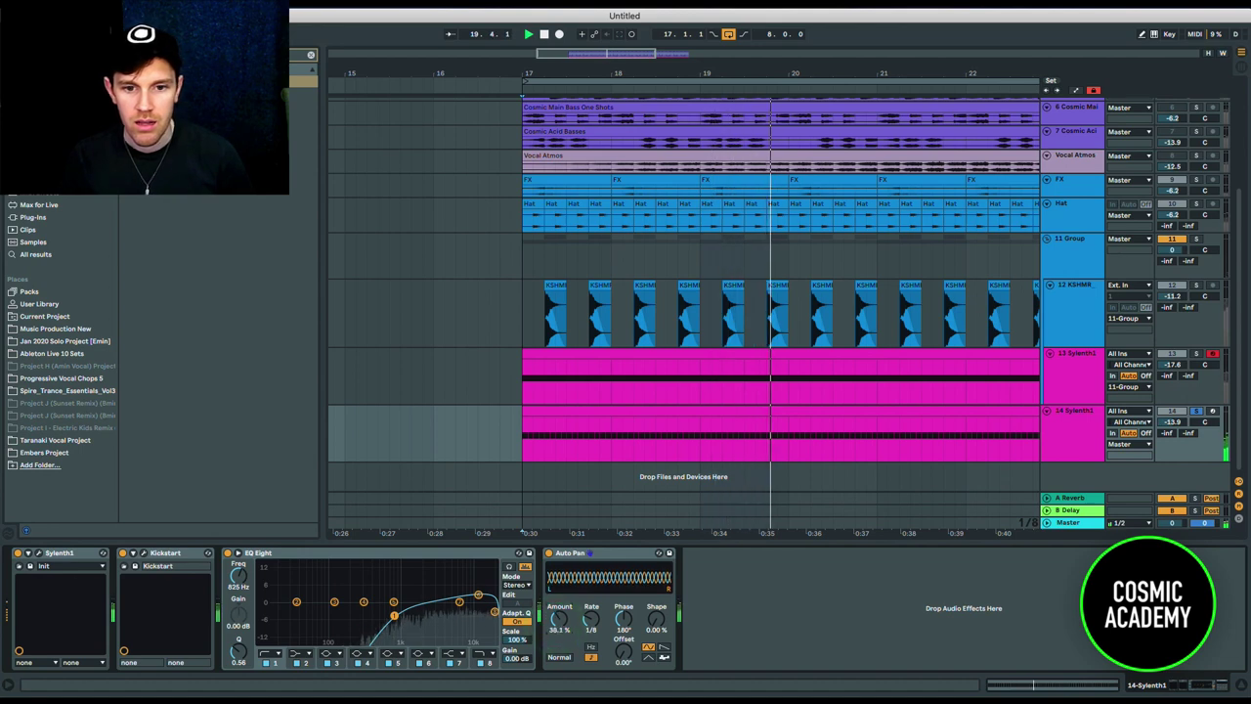
{"action": "left_click_drag", "start_coordinate": [623, 653], "coordinate": [623, 650]}
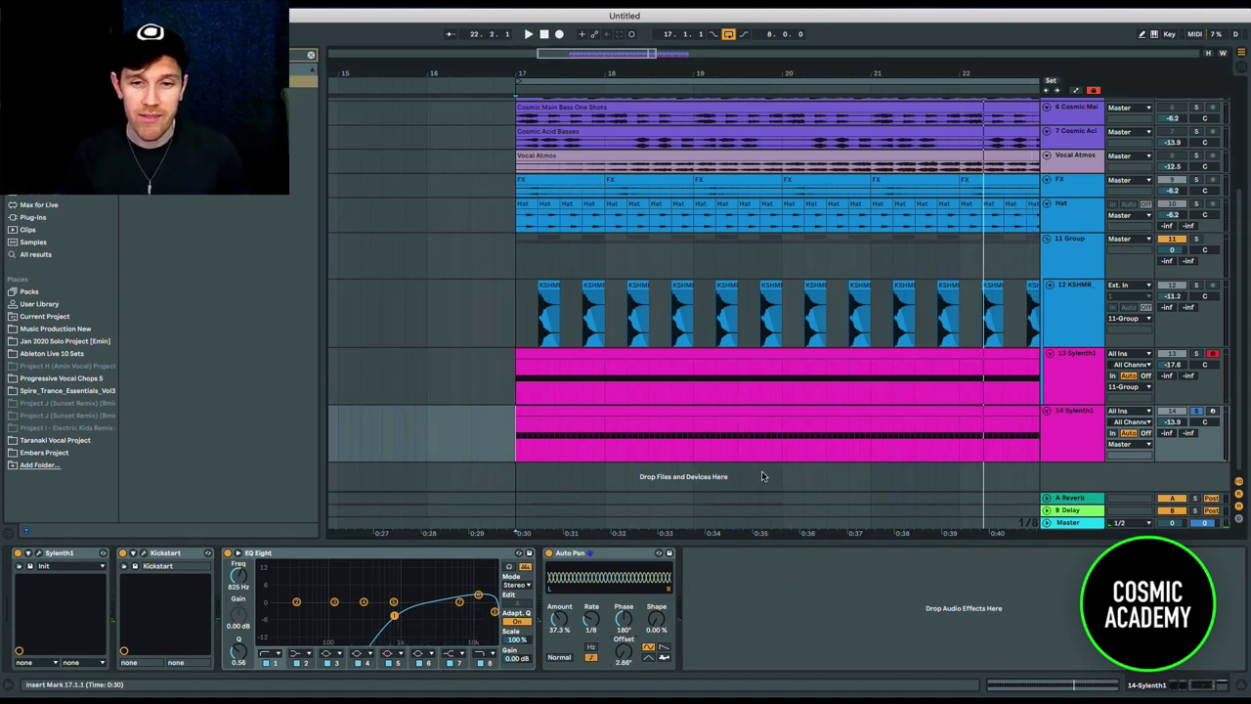
- In EQ Eight, move the low cut to 1.26 kHz and raise the high band to about 1.4 dB at 4.00 kHz during playback
{"action": "scroll", "coordinate": [762, 470], "scroll_direction": "right", "scroll_amount": 5}
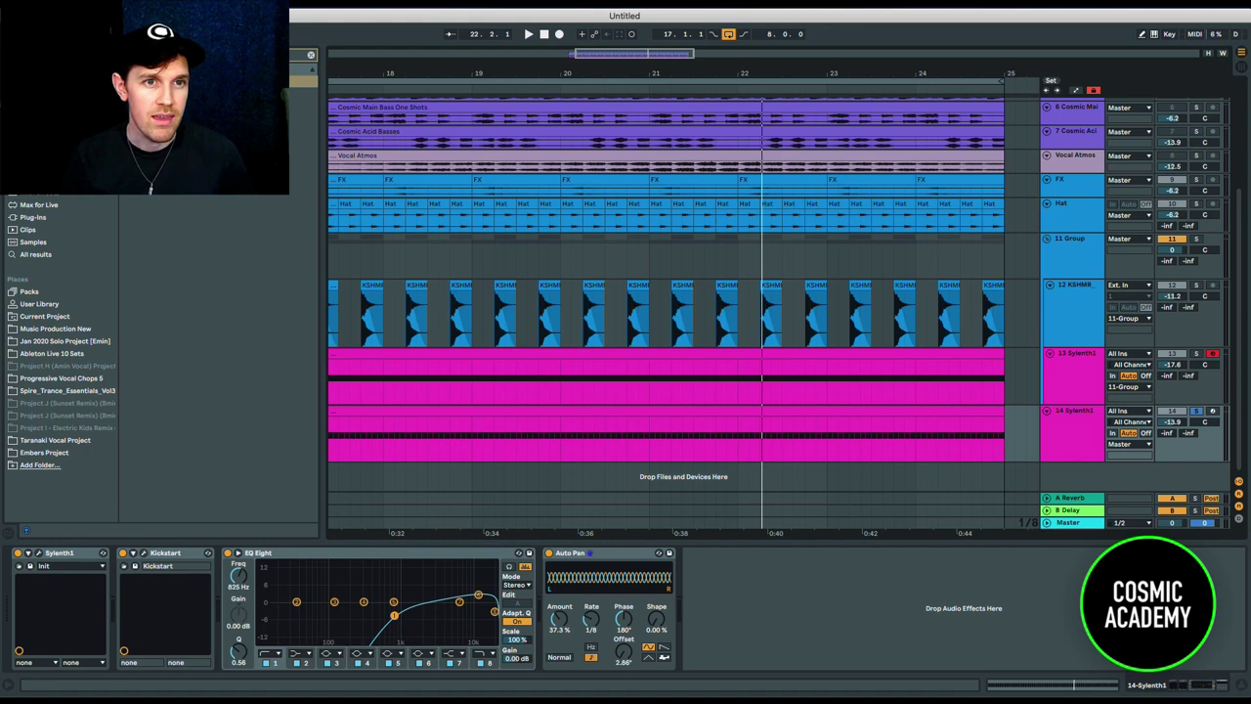
{"action": "left_click", "coordinate": [307, 54]}
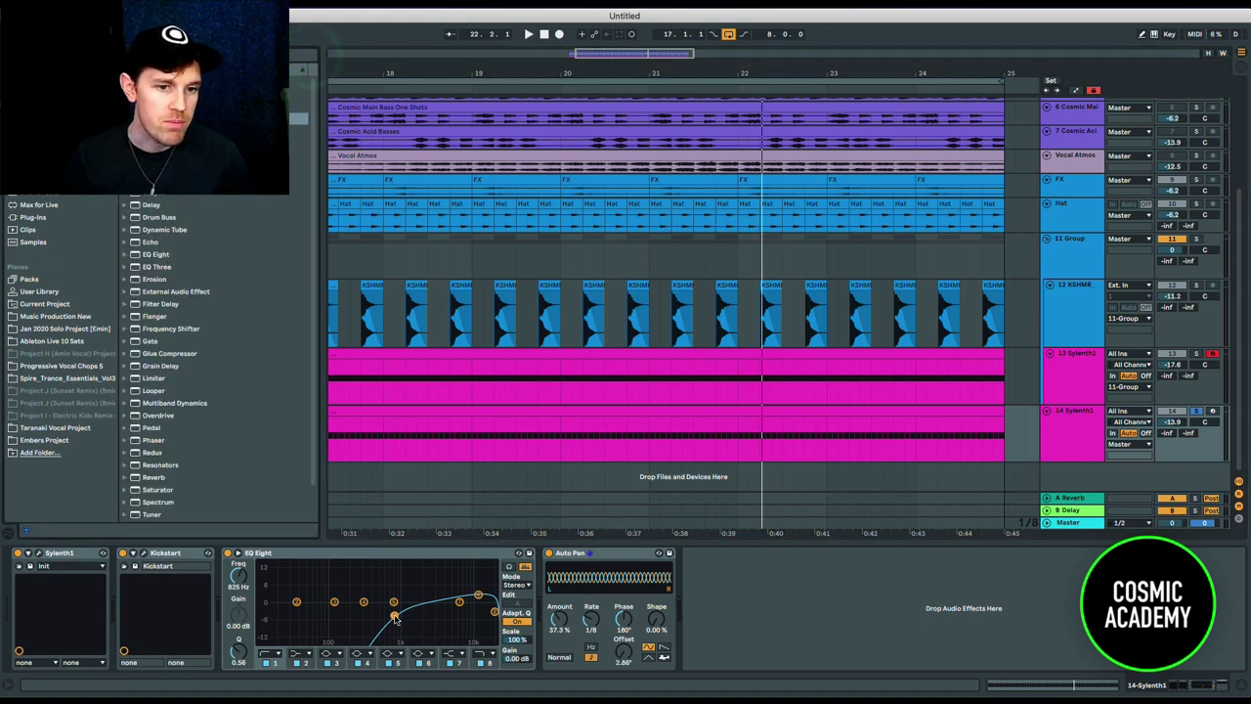
{"action": "left_click", "coordinate": [394, 614]}
{"action": "key", "text": "space"}
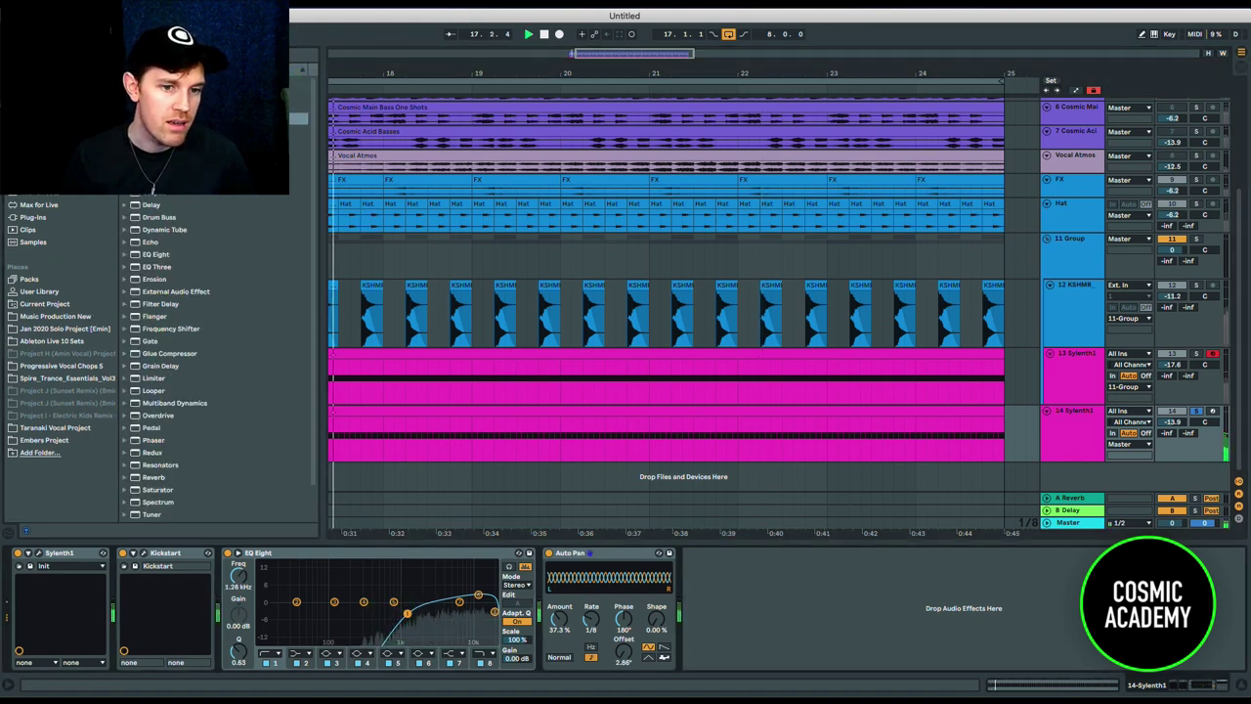
{"action": "mouse_move", "coordinate": [461, 601]}
{"action": "left_mouse_down"}
{"action": "mouse_move", "coordinate": [461, 587]}
{"action": "mouse_move", "coordinate": [445, 603]}
{"action": "left_mouse_up"}
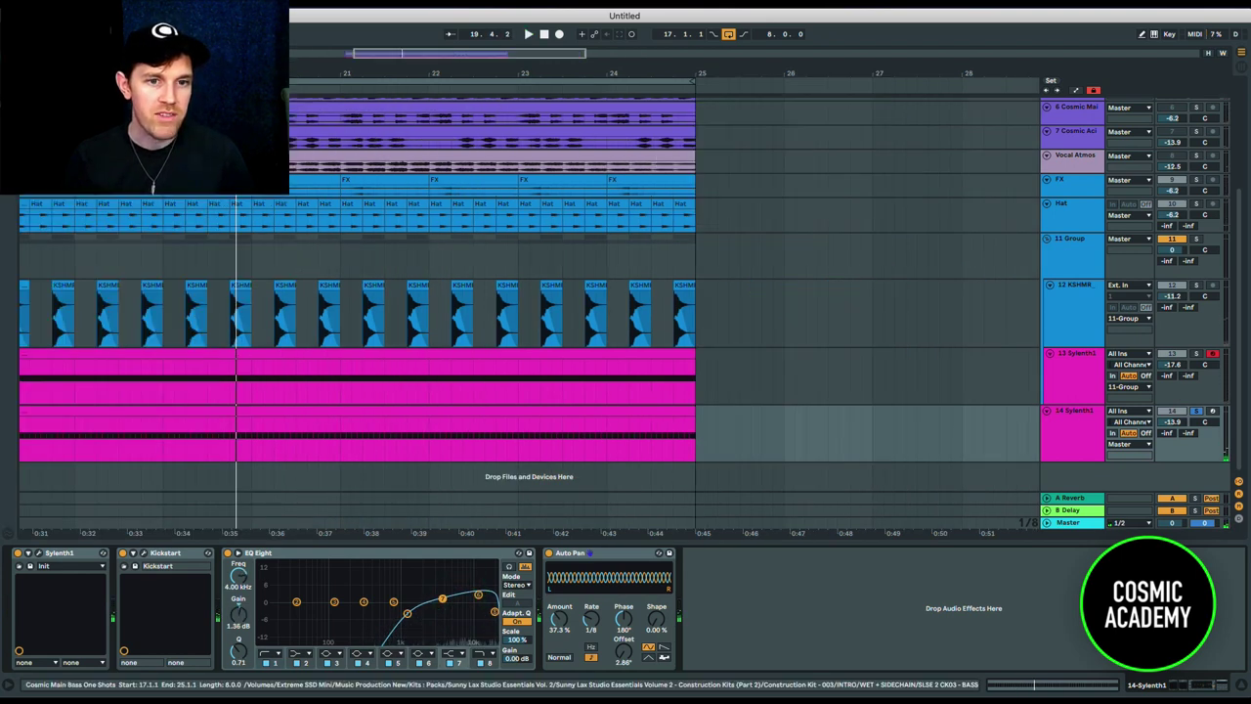
- Hide the browser, open Sylenth1 on track 14, set its delay dry/wet to 48.75 %, and close the synth
{"action": "key", "text": "super+alt+b"}
{"action": "left_click", "coordinate": [40, 555]}
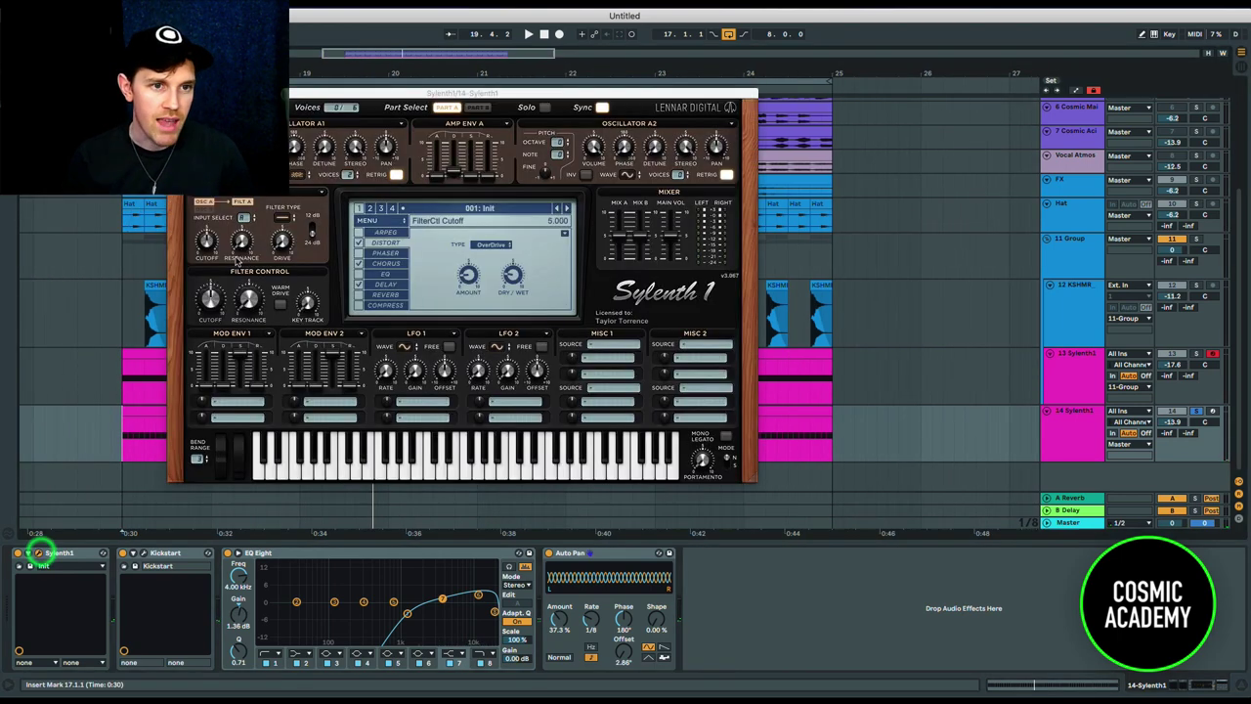
{"action": "left_click", "coordinate": [384, 284]}
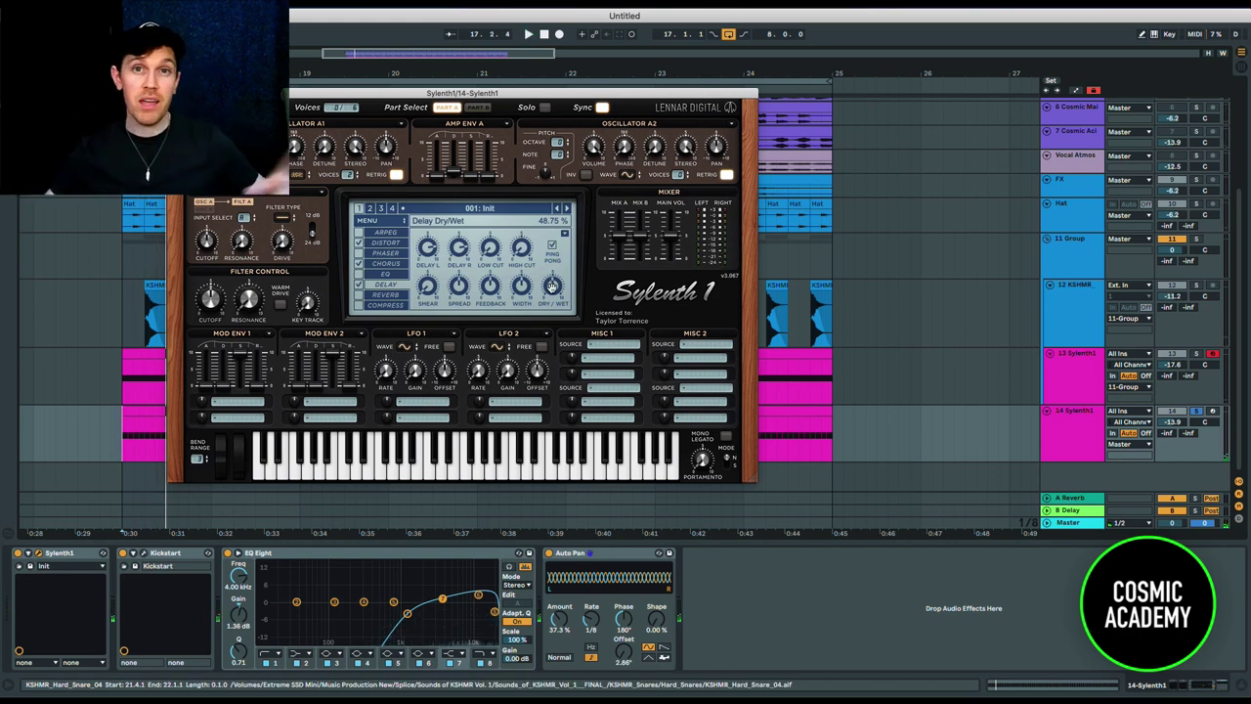
{"action": "left_click", "coordinate": [174, 93]}
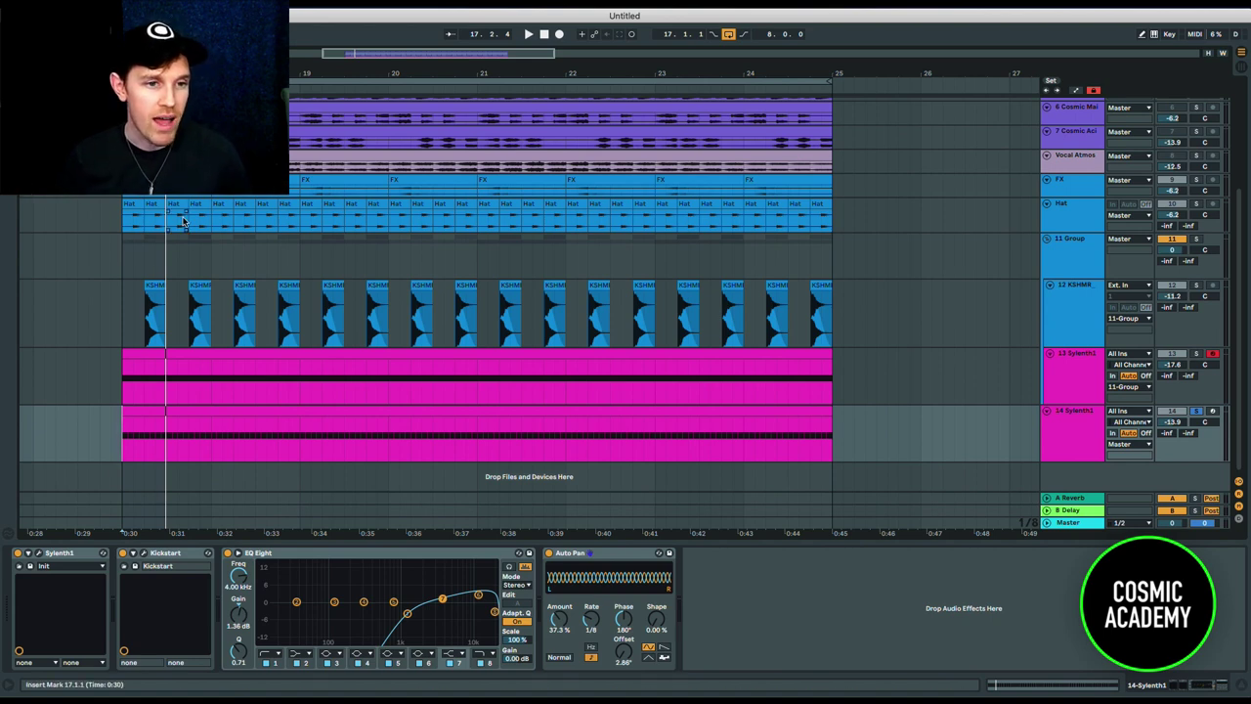
- Move Kickstart to the end of track 14's effect chain, after Auto Pan, and unsolo the track
{"action": "scroll", "coordinate": [220, 323], "scroll_direction": "left", "scroll_amount": 3}
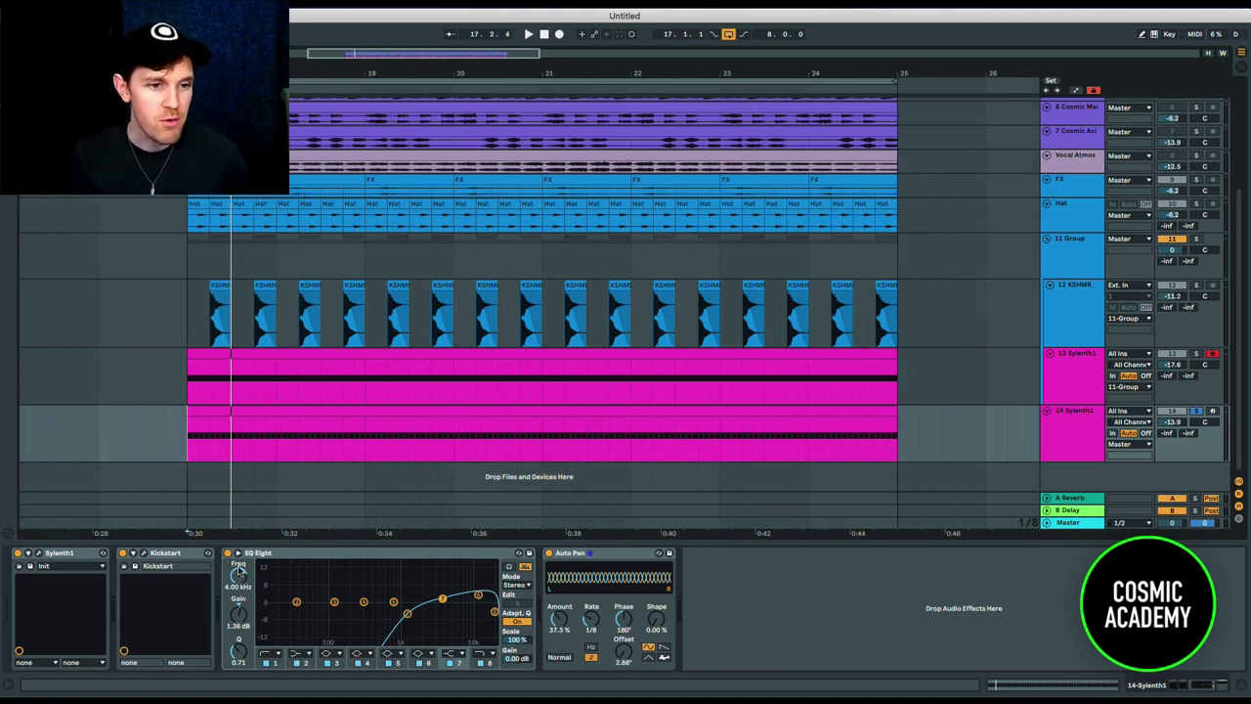
{"action": "left_click_drag", "start_coordinate": [186, 555], "coordinate": [757, 574]}
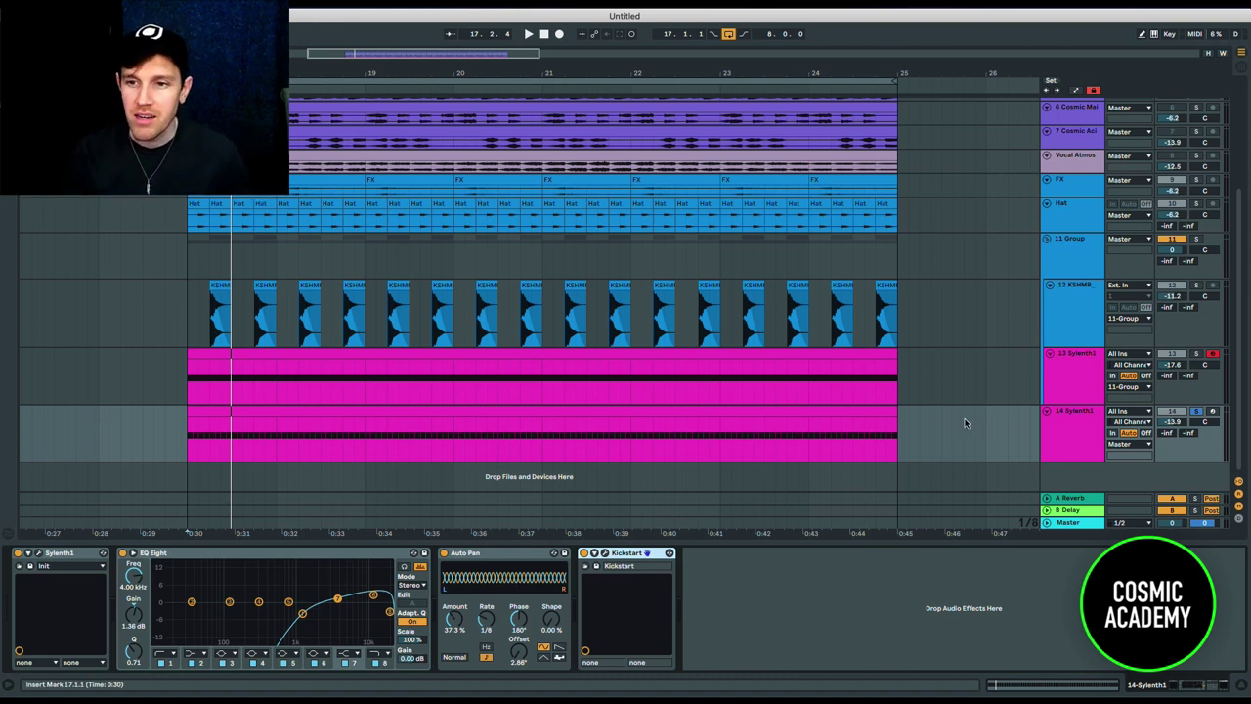
{"action": "left_click", "coordinate": [1198, 412]}
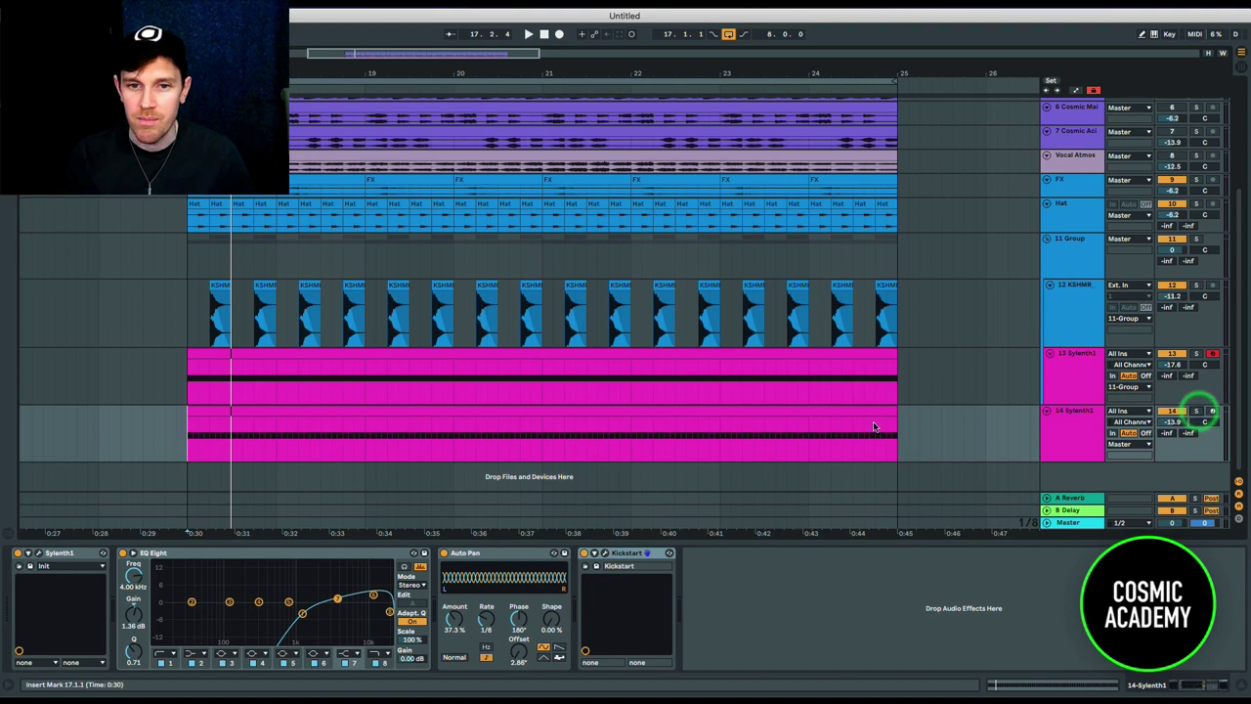
- Play the unsoloed arrangement from bar 17
{"action": "scroll", "coordinate": [216, 293], "scroll_direction": "up", "scroll_amount": 5}
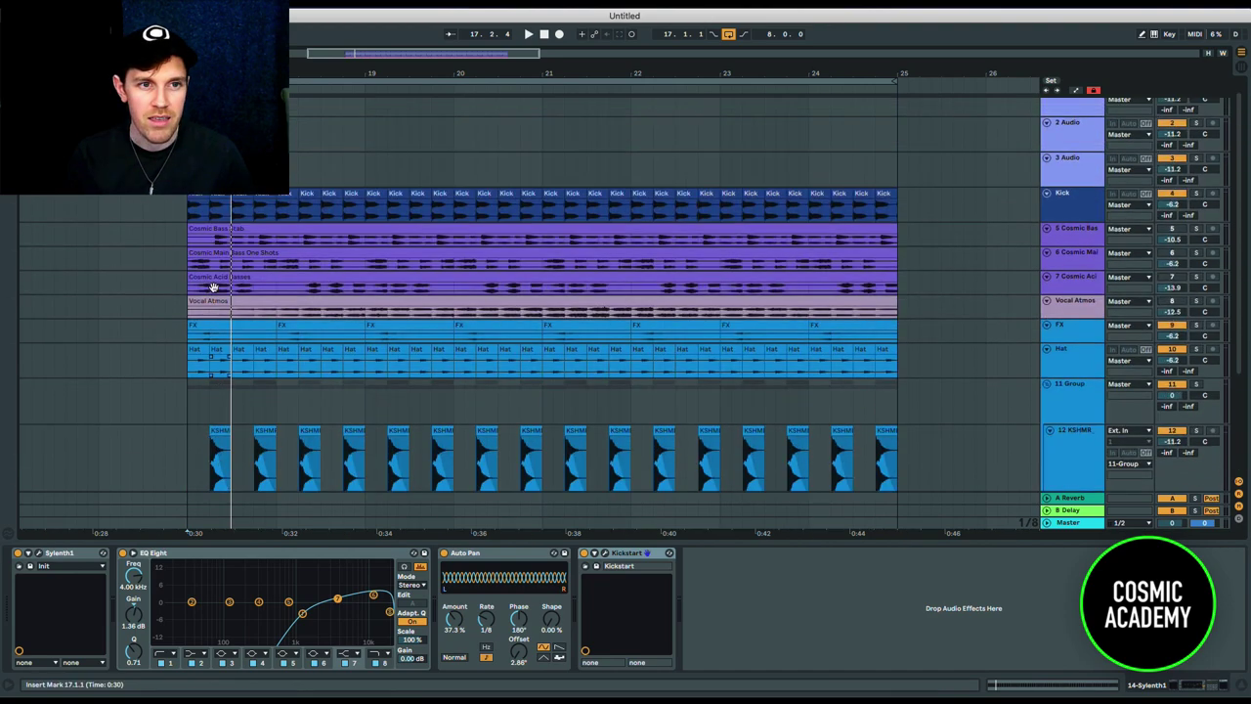
{"action": "left_click", "coordinate": [189, 398]}
{"action": "key", "text": "space"}
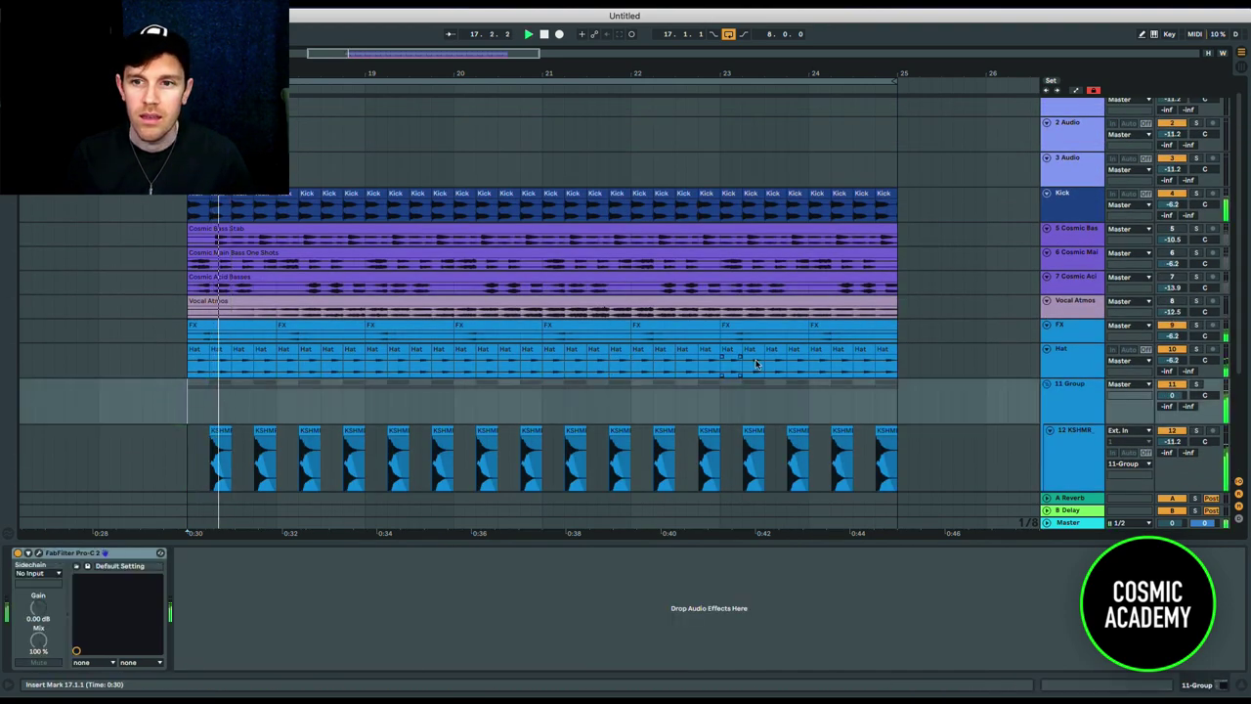
- Reactivate the muted Vocal Atmos, Cosmic Acid Basses, Main Bass One Shots and Bass Stab tracks during playback
{"action": "left_click", "coordinate": [1168, 300]}
{"action": "left_click", "coordinate": [1170, 277]}
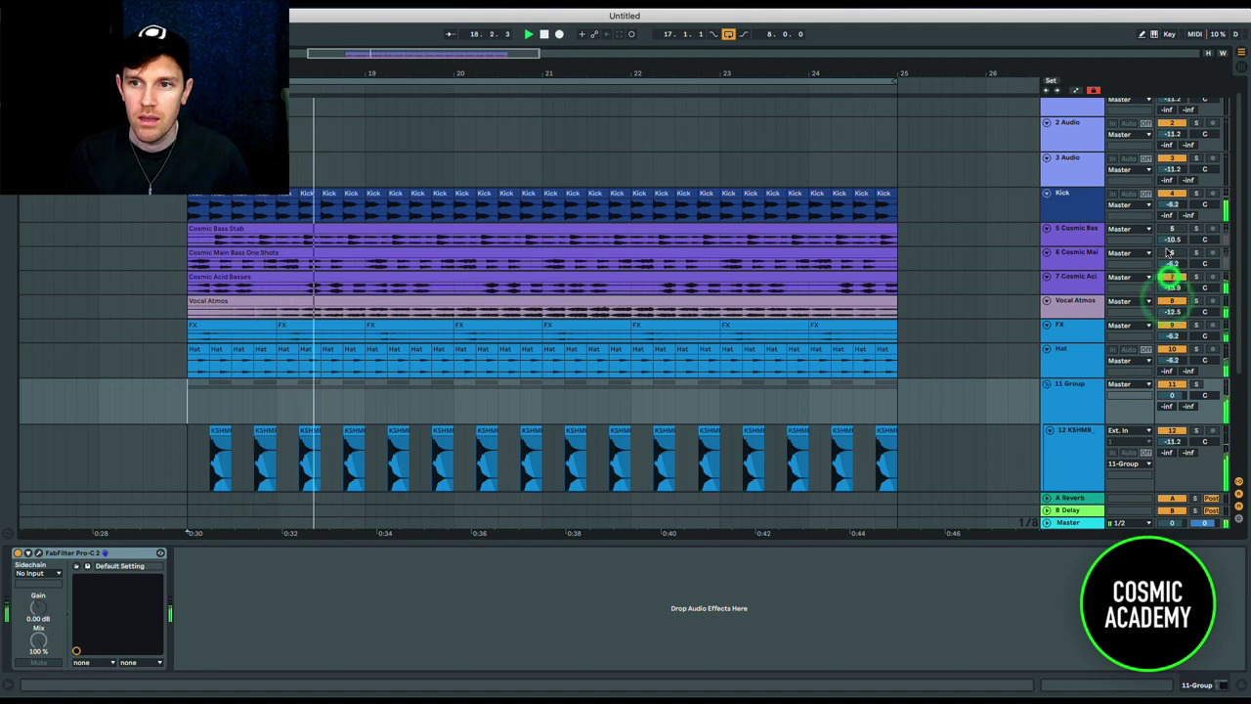
{"action": "left_click", "coordinate": [1169, 249]}
{"action": "left_click", "coordinate": [1169, 229]}
{"action": "left_click", "coordinate": [1174, 253]}
- Set track 14's volume to -11.7 dB and its panning to 3L while the arrangement plays
{"action": "scroll", "coordinate": [997, 326], "scroll_direction": "down", "scroll_amount": 5}
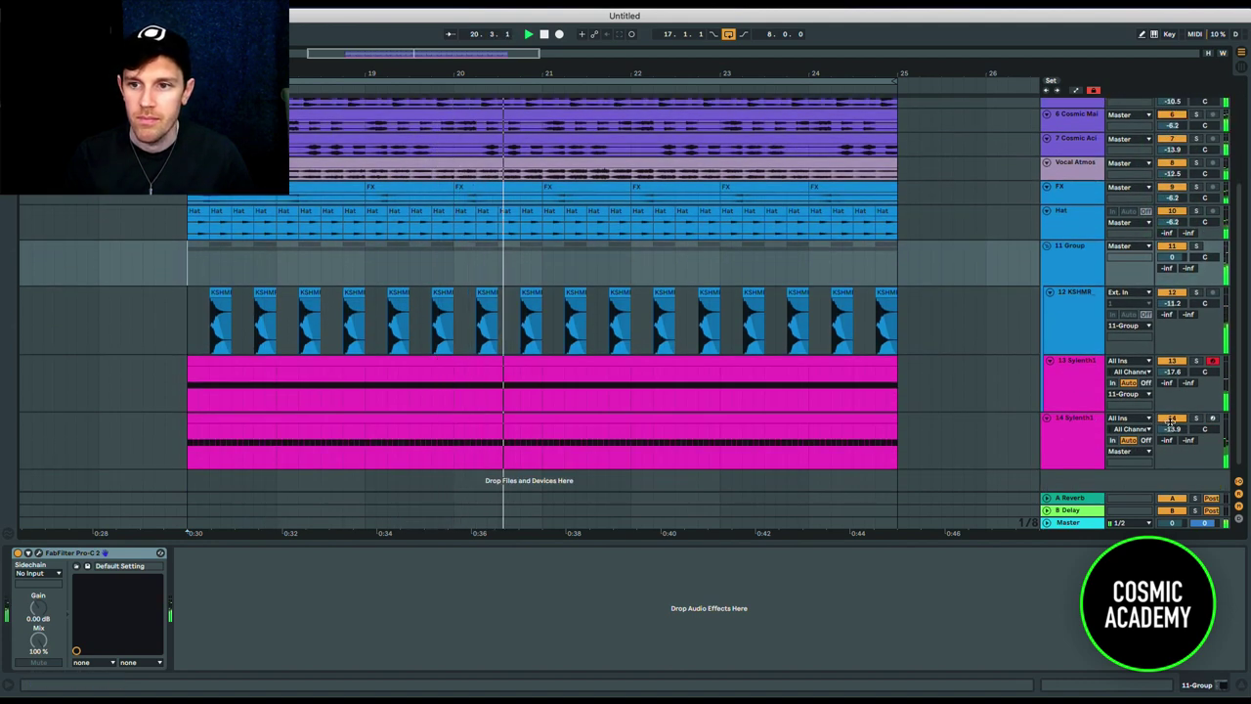
{"action": "left_click_drag", "start_coordinate": [1172, 433], "coordinate": [1208, 431]}
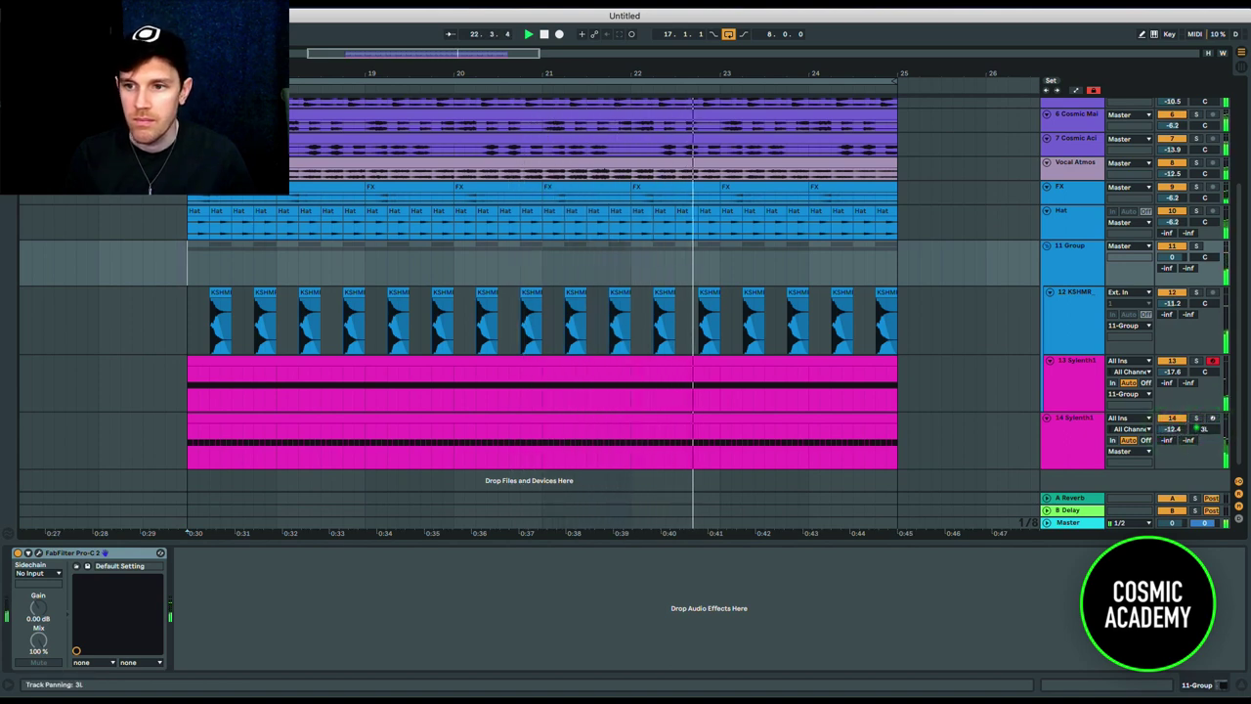
{"action": "left_click", "coordinate": [1198, 428]}
{"action": "left_click", "coordinate": [1184, 418]}
{"action": "left_click", "coordinate": [1184, 419]}
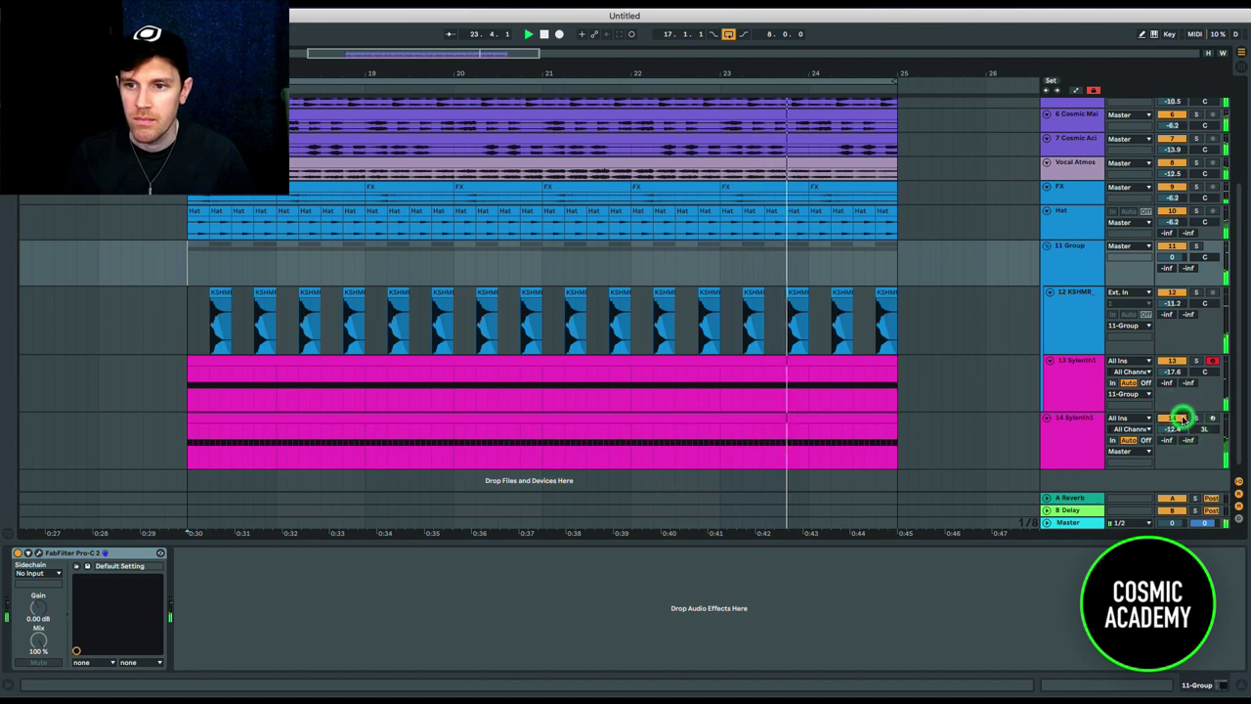
{"action": "left_click_drag", "start_coordinate": [1178, 431], "coordinate": [1178, 428]}
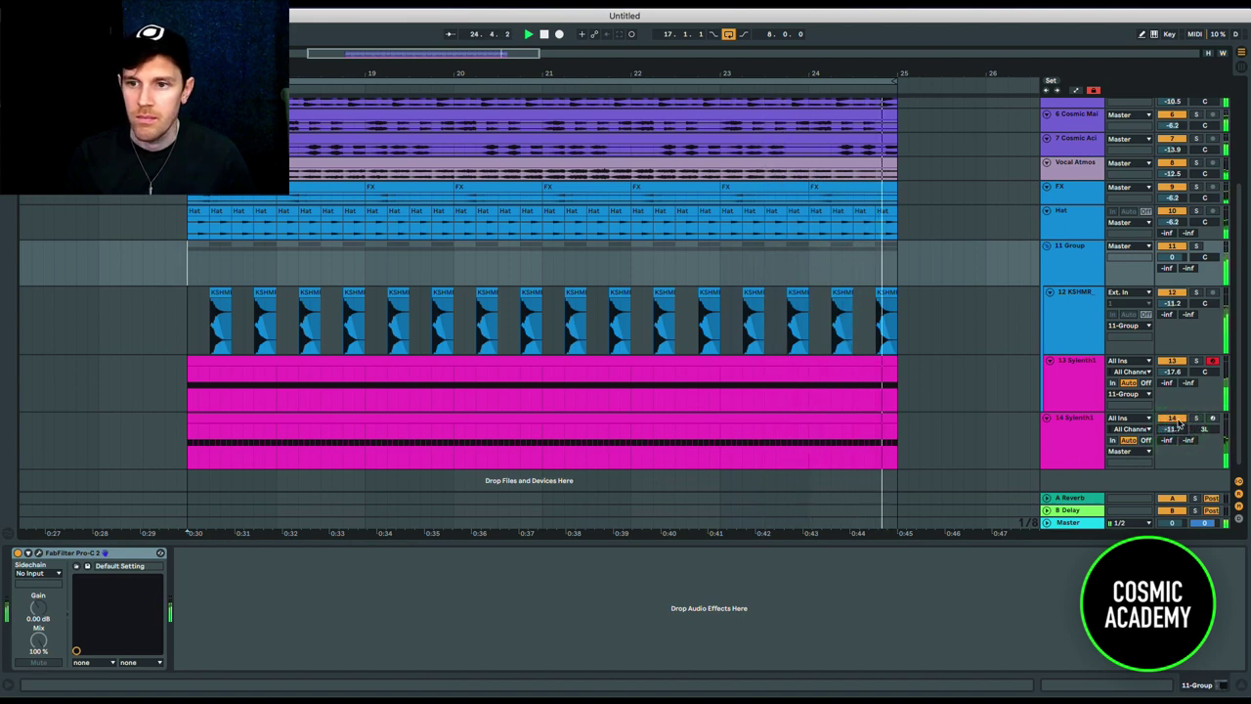
- Compare the mix with track 14 off and on, and delete the part of its clip before bar 19
{"action": "left_click", "coordinate": [1177, 420]}
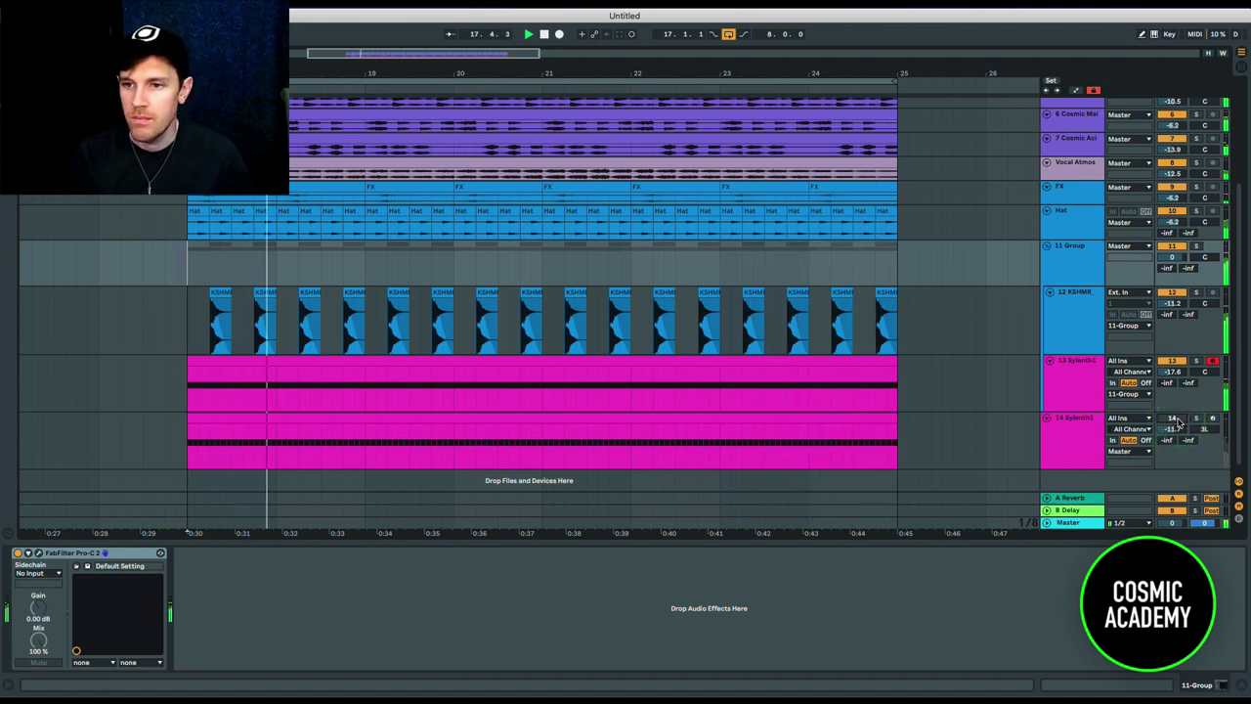
{"action": "left_click", "coordinate": [1177, 419]}
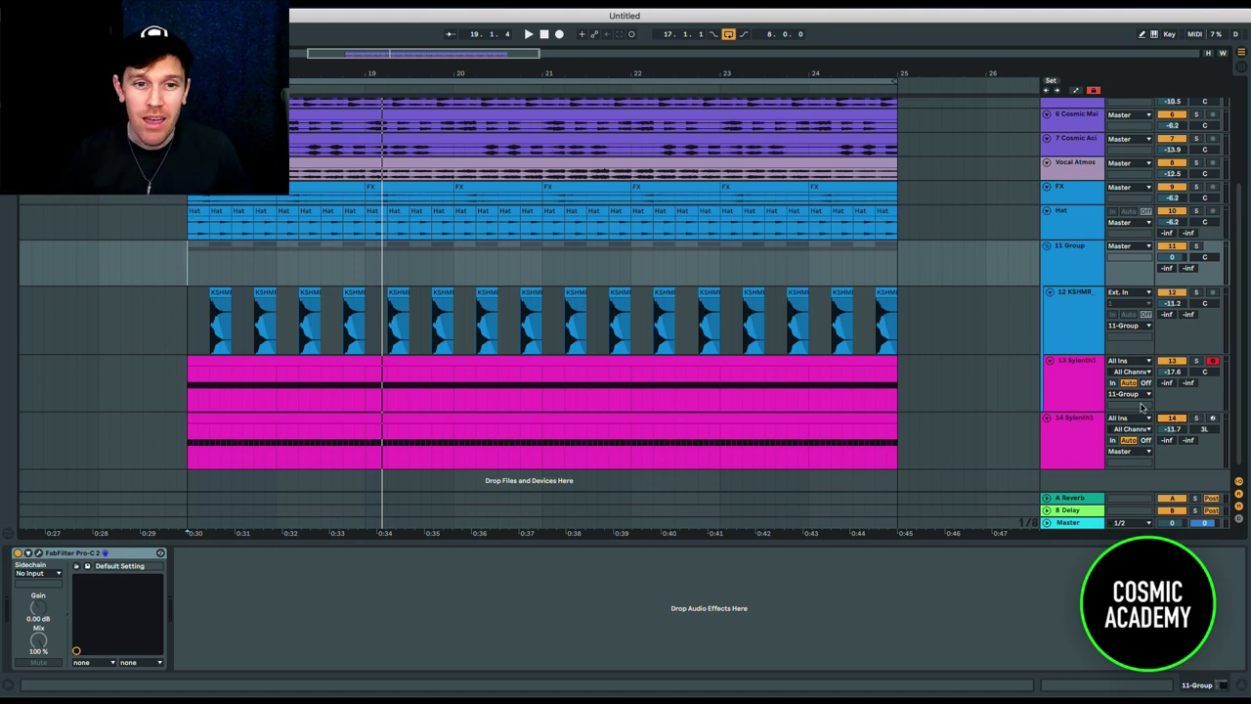
{"action": "left_click_drag", "start_coordinate": [366, 460], "coordinate": [147, 461]}
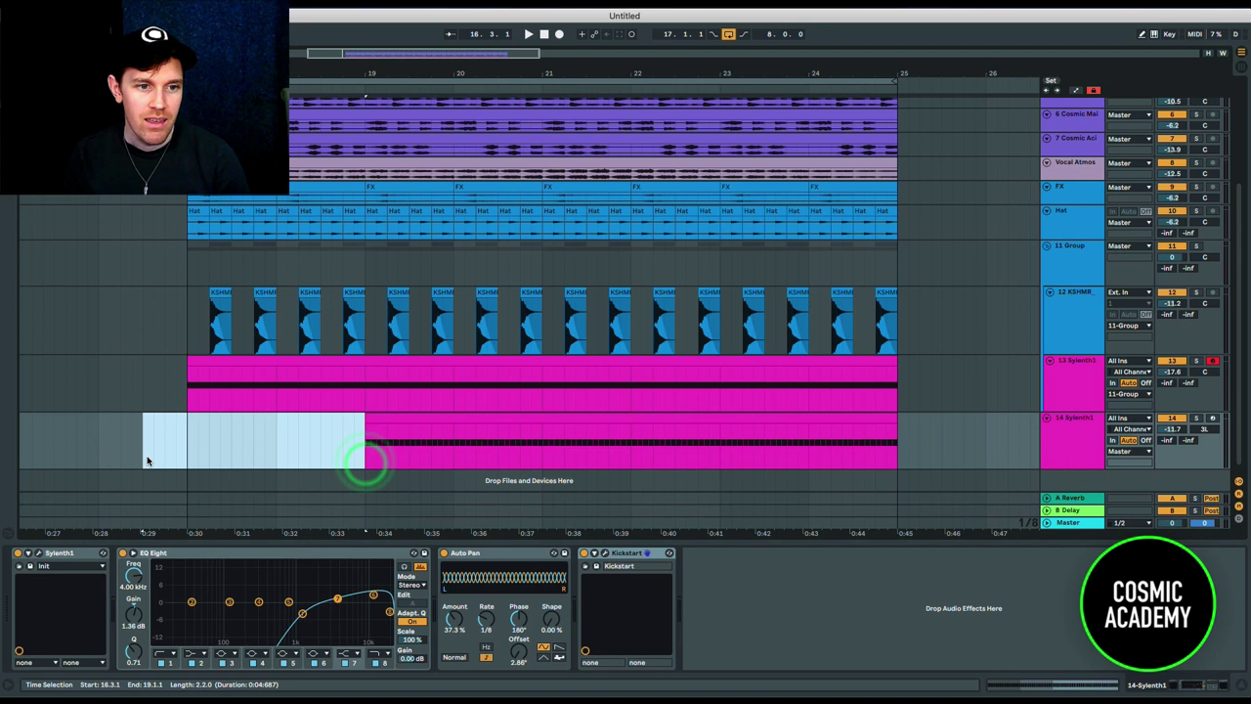
- Delete track 12's snare clips before bar 19 and move the start of track 13's sustained notes to bar 3 of their clip
{"action": "left_click", "coordinate": [373, 328]}
{"action": "left_click_drag", "start_coordinate": [367, 328], "coordinate": [154, 332]}
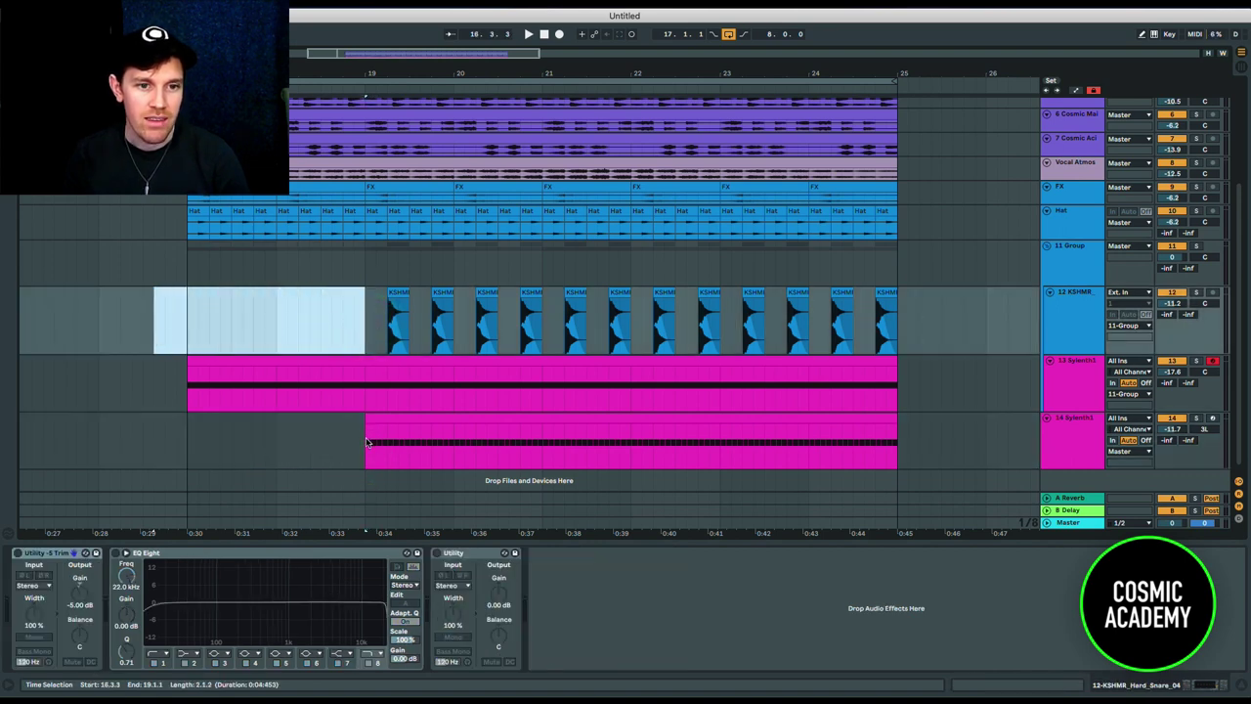
{"action": "left_click", "coordinate": [358, 403]}
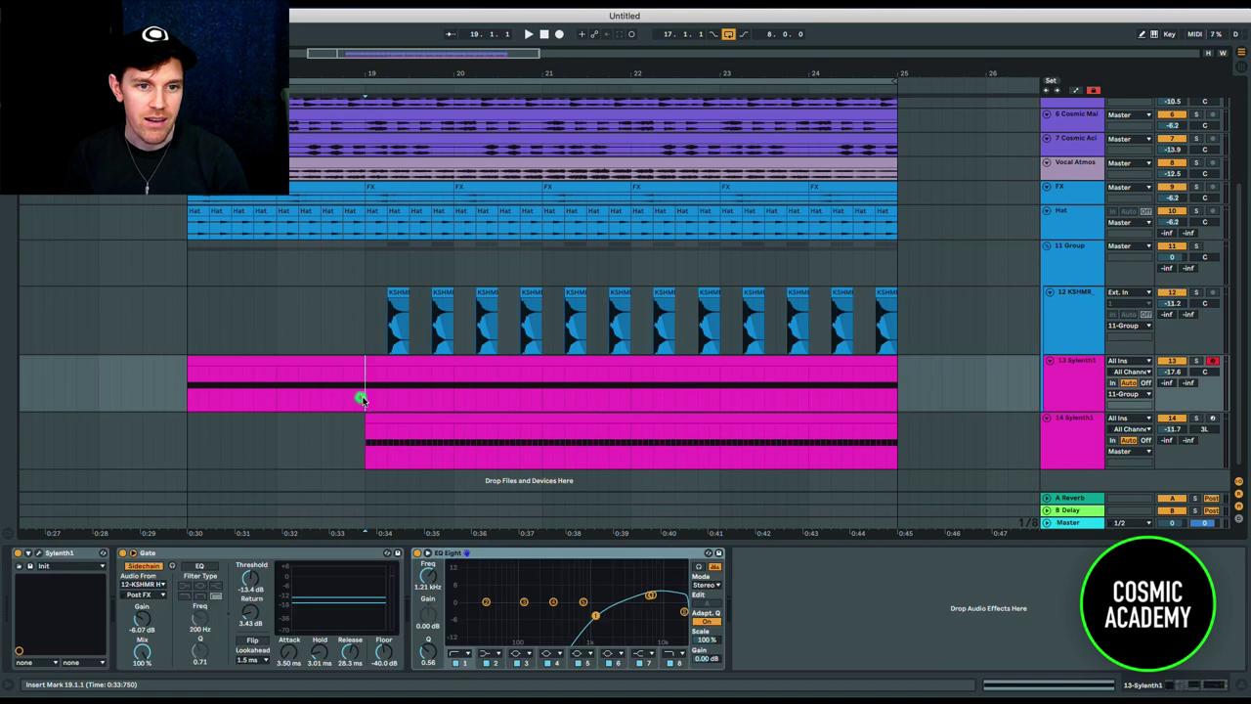
{"action": "left_click", "coordinate": [294, 366]}
{"action": "double_click", "coordinate": [293, 366]}
{"action": "left_click", "coordinate": [247, 599]}
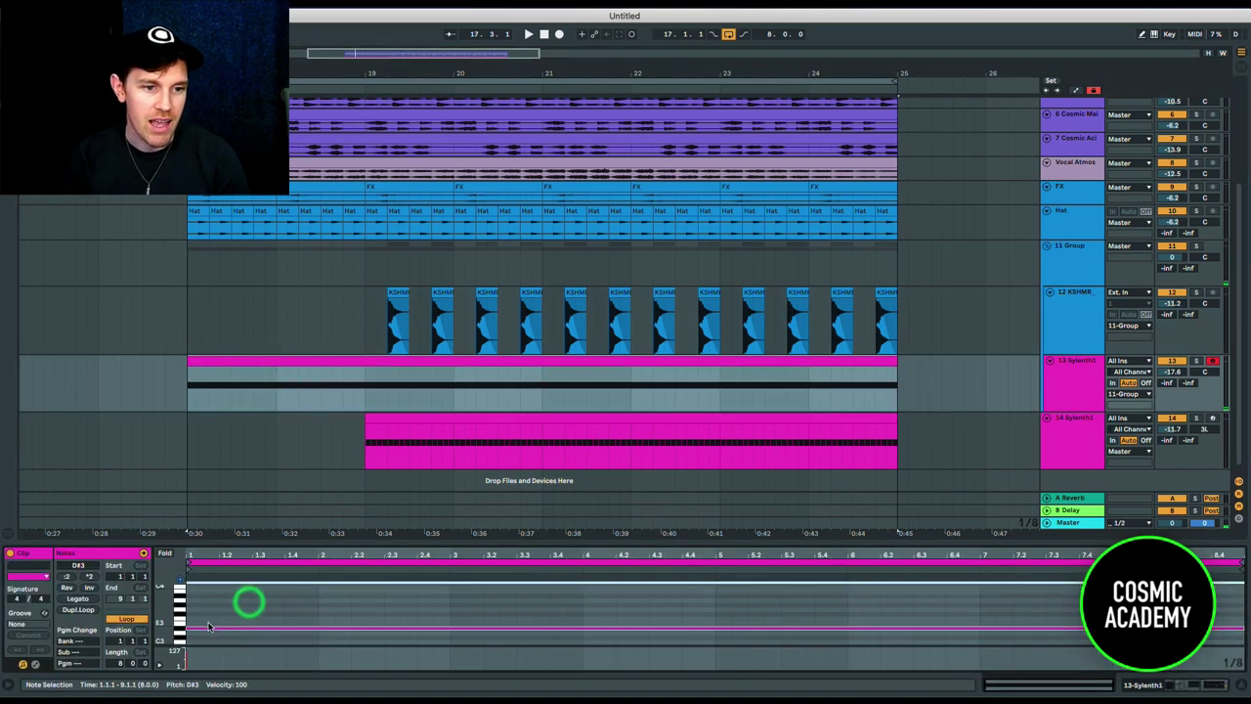
{"action": "left_click_drag", "start_coordinate": [184, 627], "coordinate": [456, 619]}
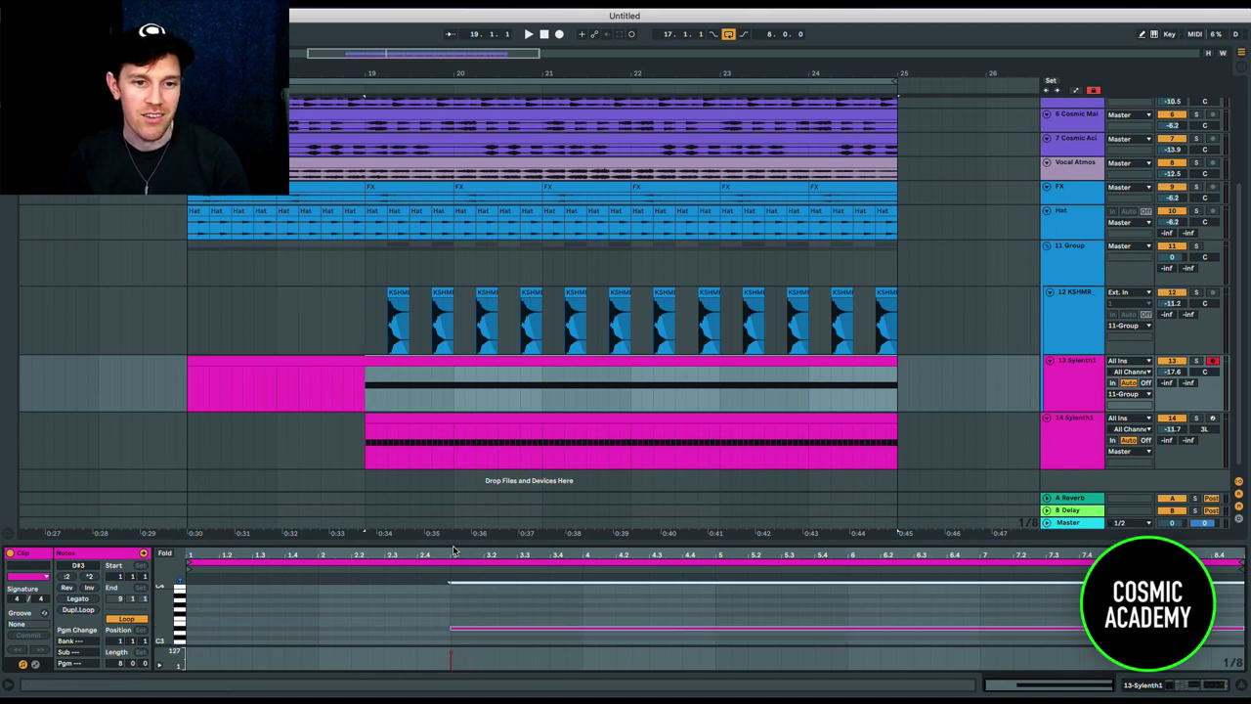
{"action": "left_click", "coordinate": [452, 542]}
- Trim the start of track 14's shaker clip to bar 21 and play the arrangement from bar 17
{"action": "left_click", "coordinate": [198, 454]}
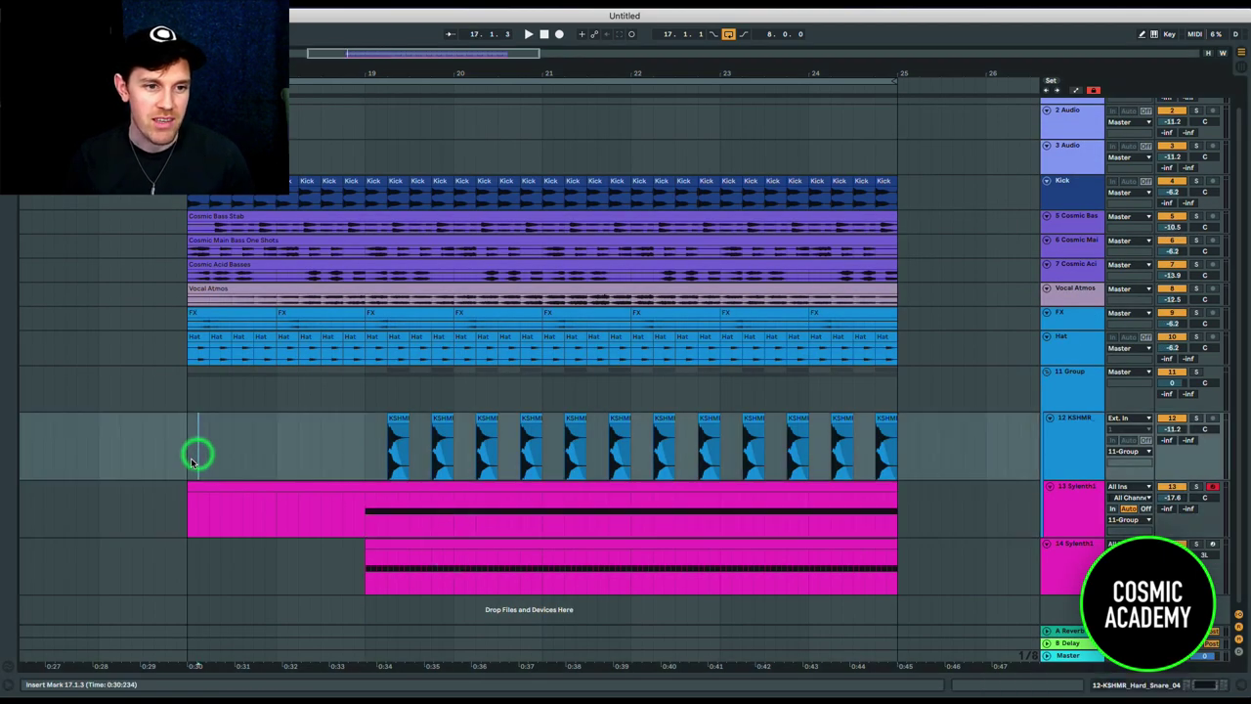
{"action": "left_click", "coordinate": [190, 456]}
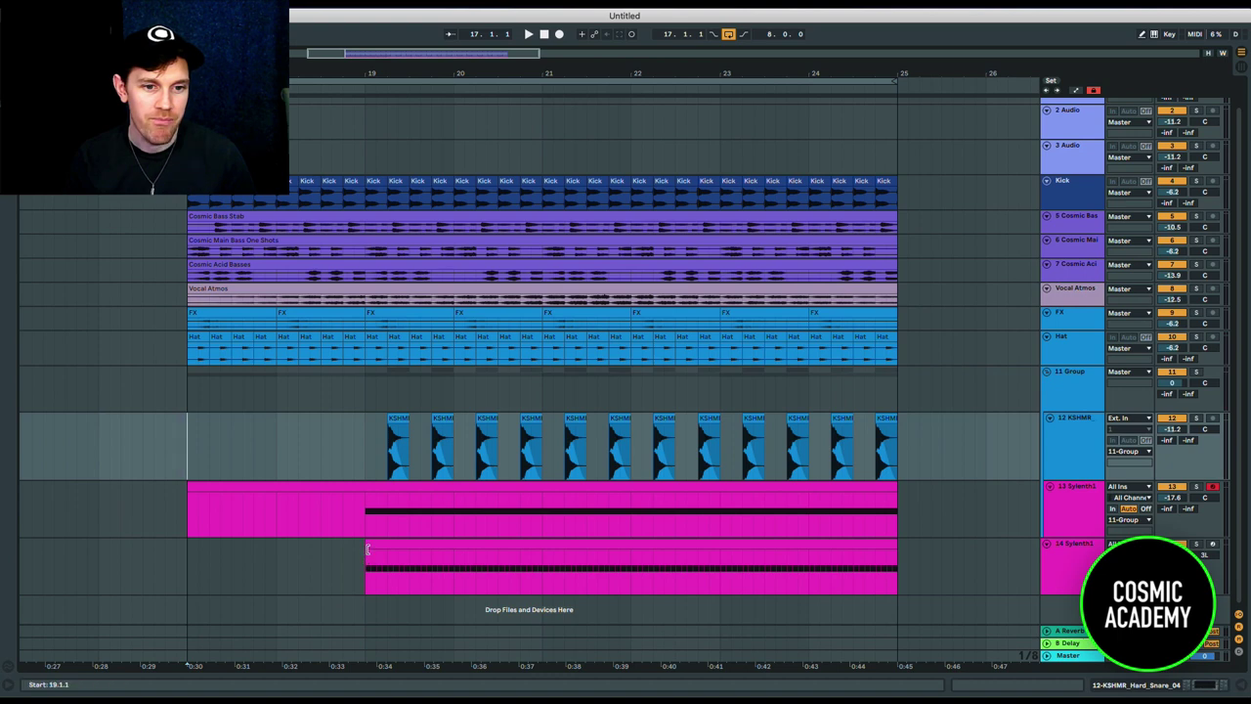
{"action": "left_click_drag", "start_coordinate": [368, 550], "coordinate": [543, 550]}
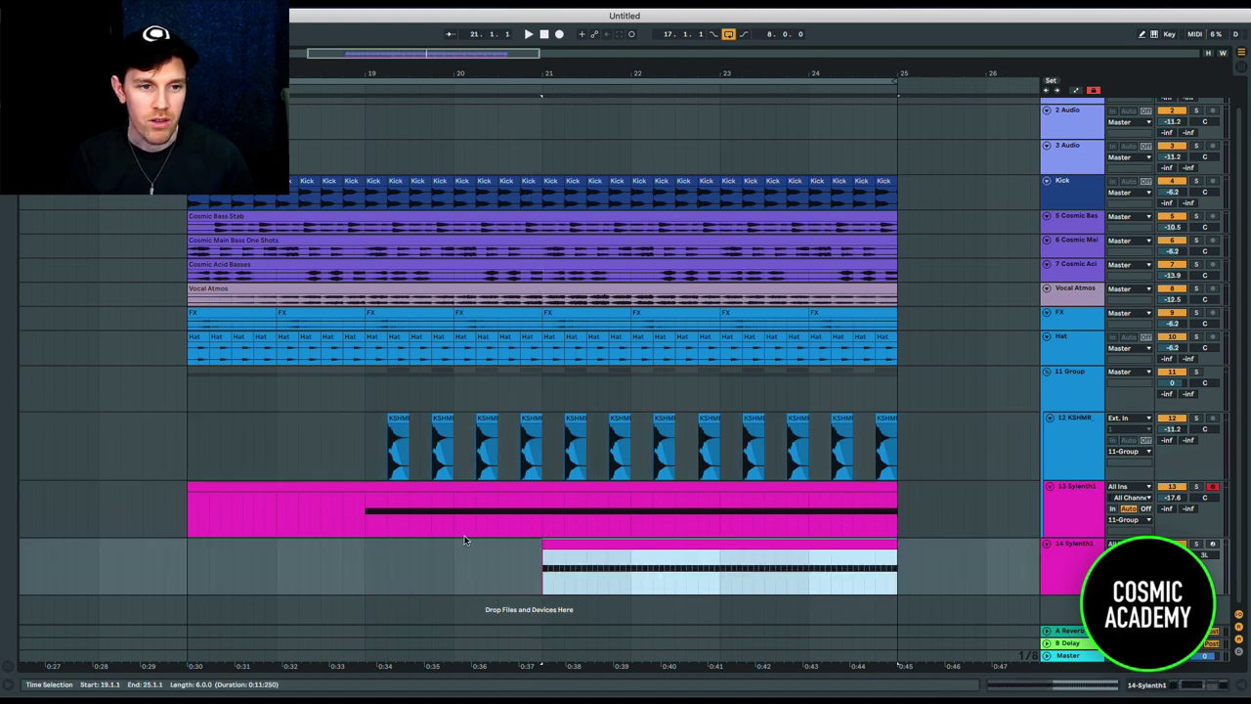
{"action": "left_click", "coordinate": [195, 468]}
{"action": "key", "text": "space"}
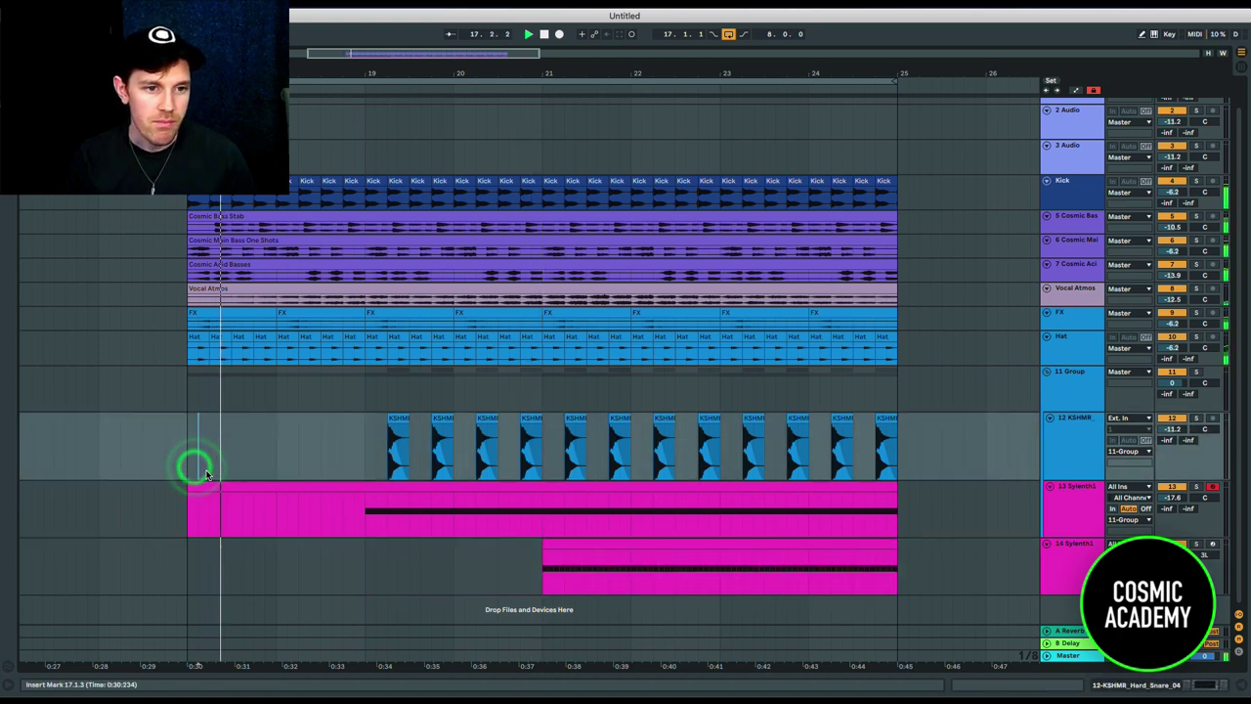
{"action": "left_click", "coordinate": [188, 466]}
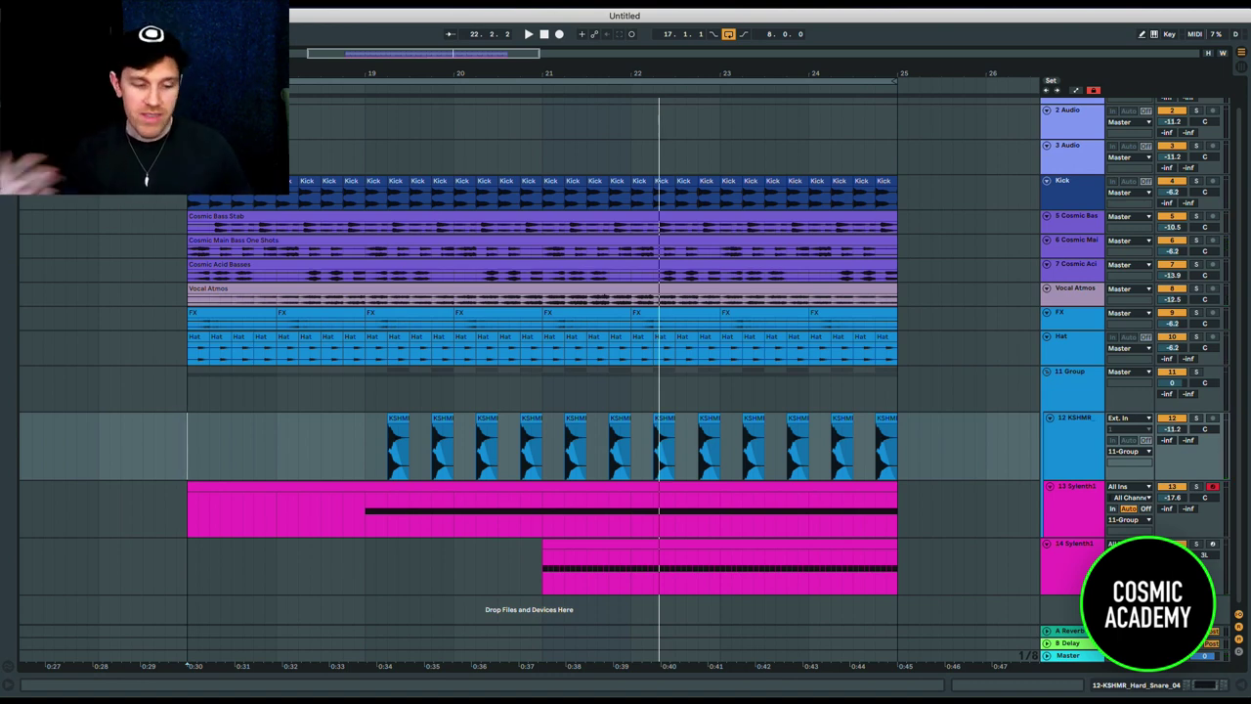
- Undo the shaker clip trim, the track 13 note shortening and the snare clip deletion
{"action": "key", "text": "super+z"}
{"action": "key", "text": "super+z"}
{"action": "key", "text": "ctrl+z"}
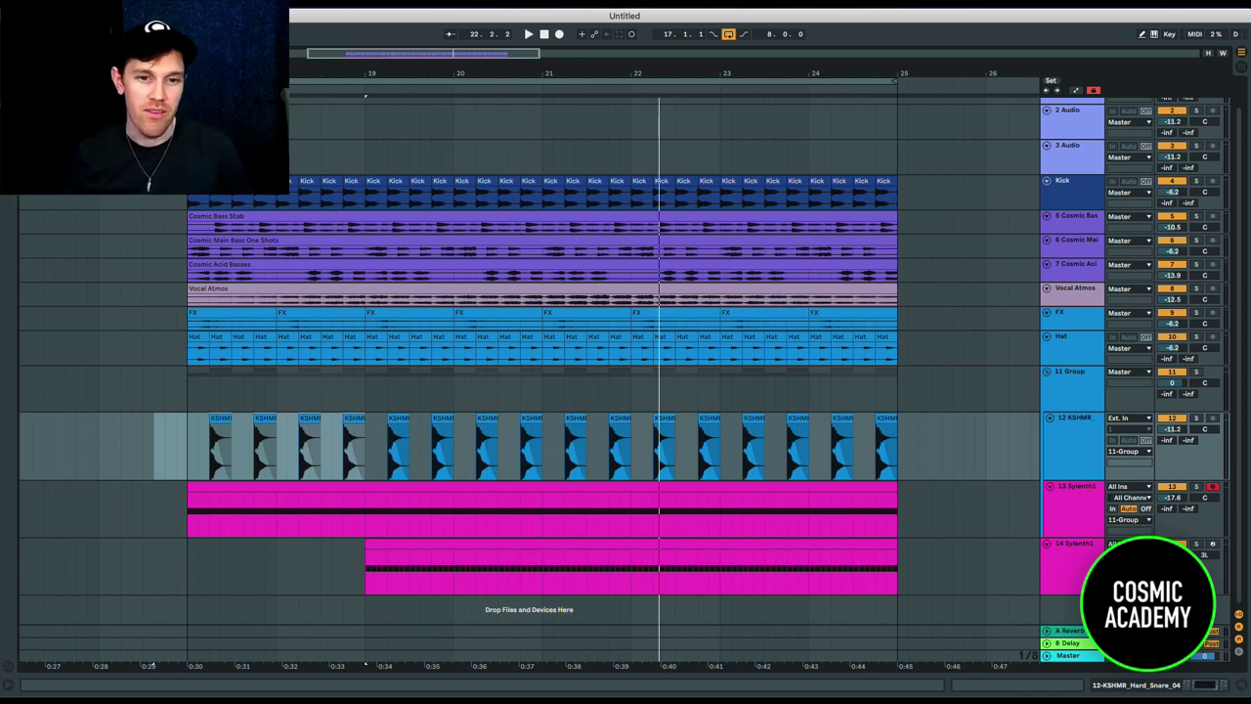
{"action": "left_click", "coordinate": [975, 467]}
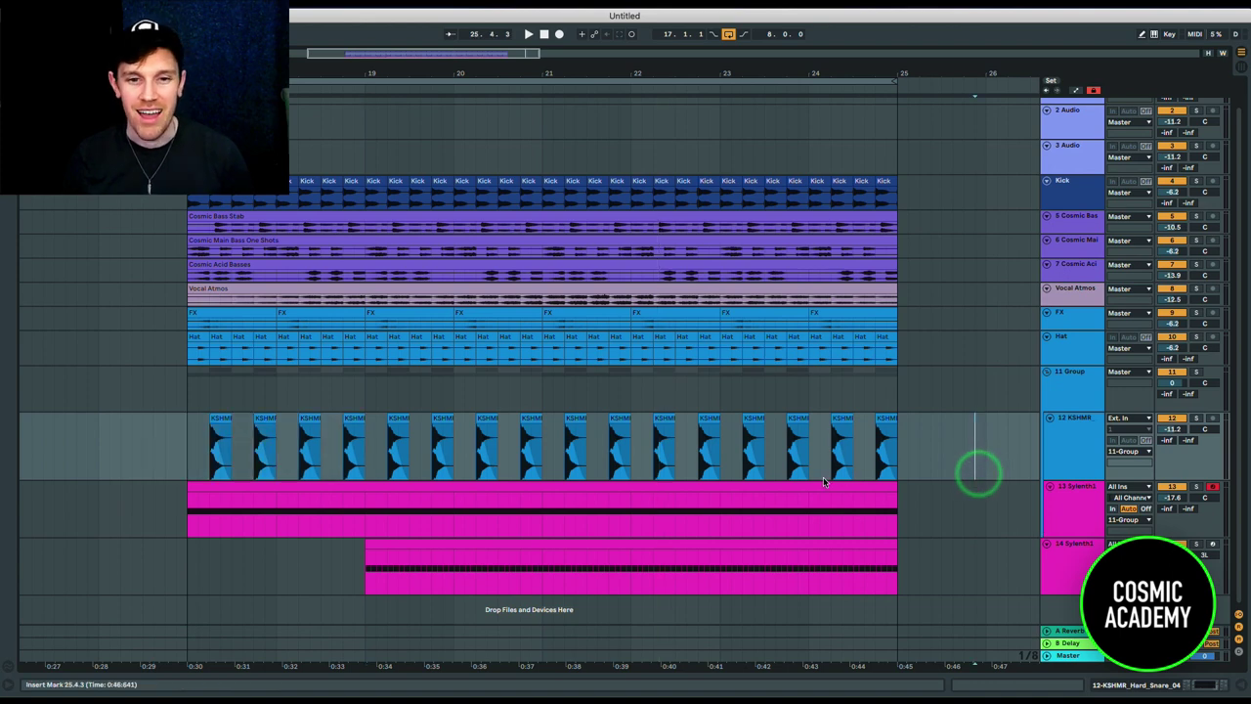
- Open Sylenth1 on track 14 and display the automation for its Amp Env A decay on the track
{"action": "double_click", "coordinate": [1064, 563]}
{"action": "scroll", "coordinate": [88, 515], "scroll_direction": "down", "scroll_amount": 2}
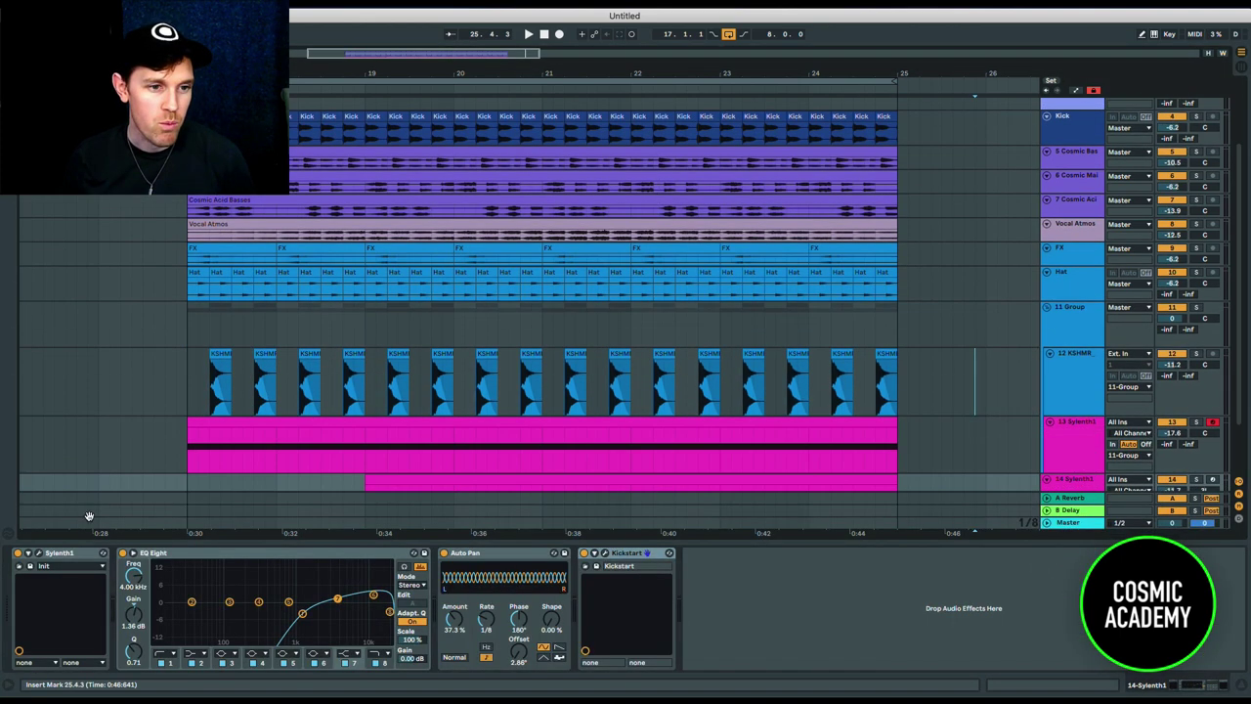
{"action": "left_click", "coordinate": [39, 553]}
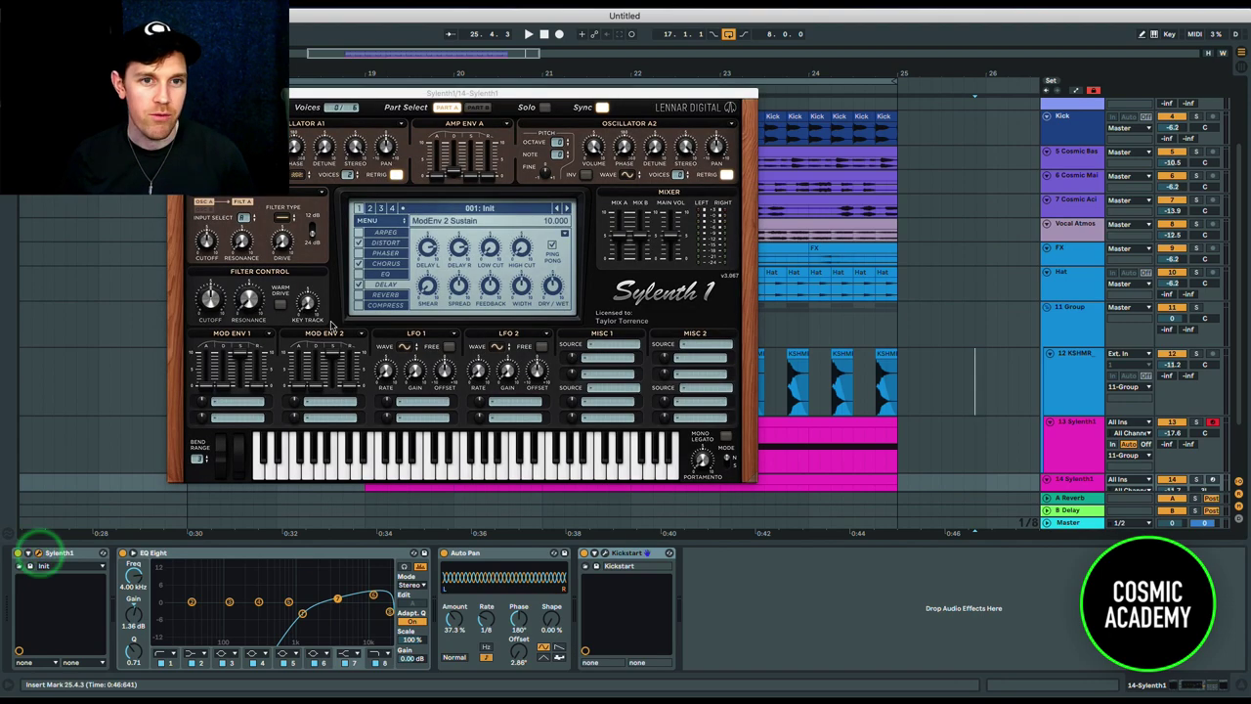
{"action": "left_click", "coordinate": [453, 168]}
{"action": "scroll", "coordinate": [880, 313], "scroll_direction": "down", "scroll_amount": 2}
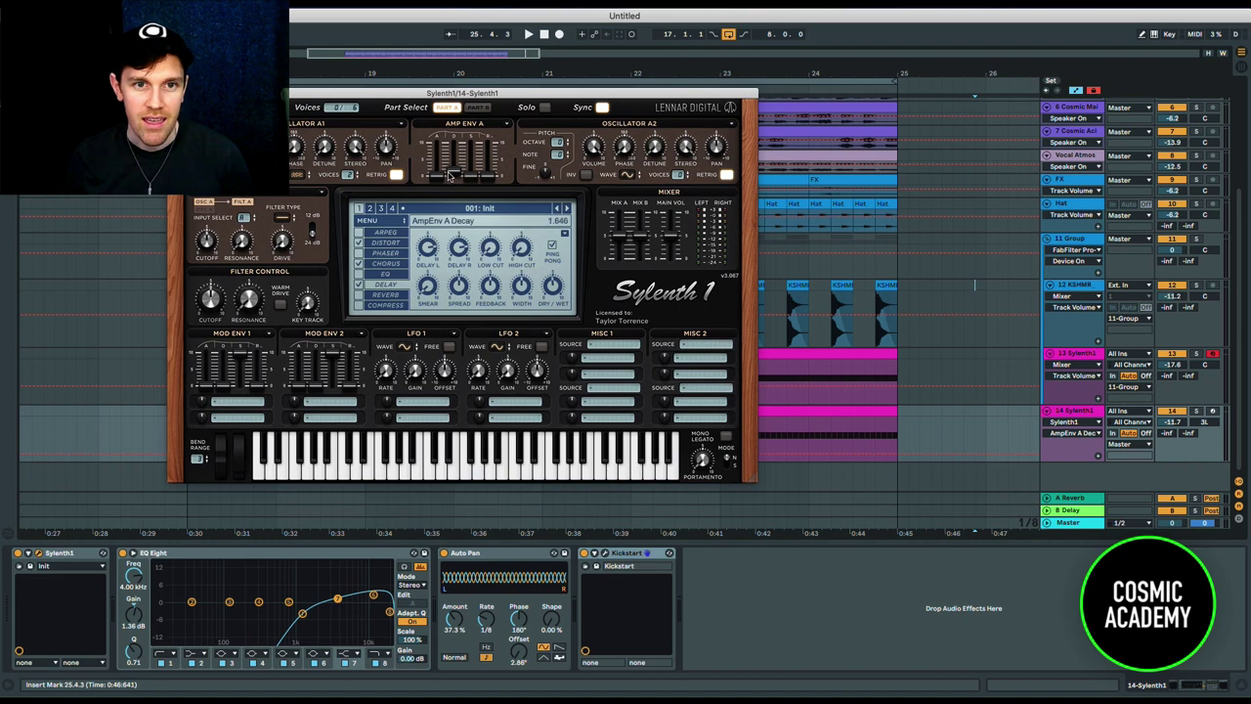
{"action": "left_click_drag", "start_coordinate": [451, 95], "coordinate": [355, 76]}
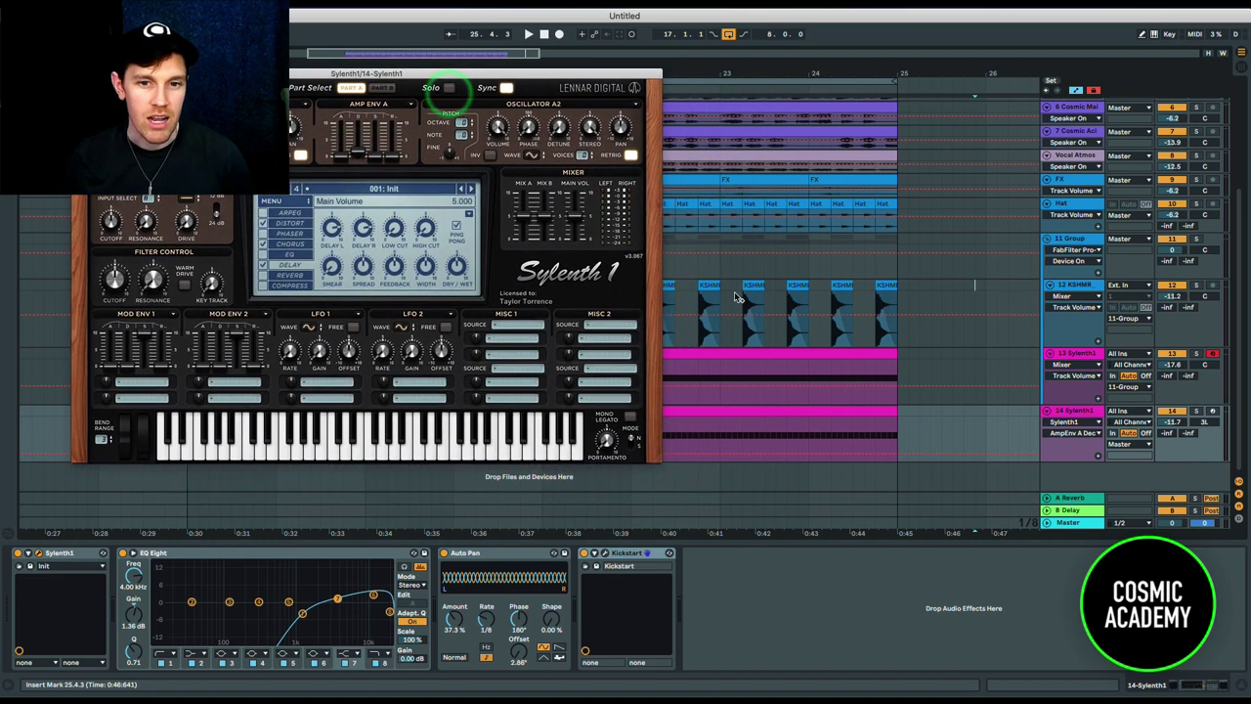
- Automate Amp Env A Decay to rise from bar 23 to about 4.33 at bar 25, and close the synth
{"action": "left_click", "coordinate": [719, 453]}
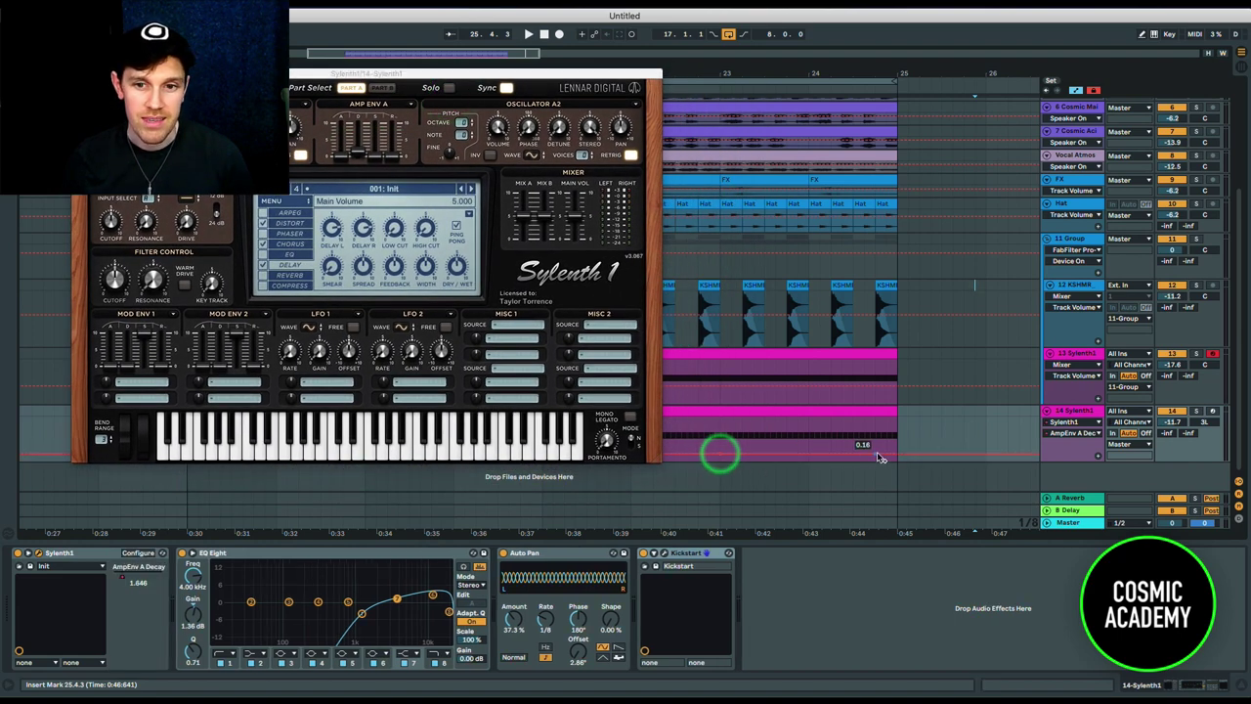
{"action": "left_click_drag", "start_coordinate": [898, 457], "coordinate": [898, 442]}
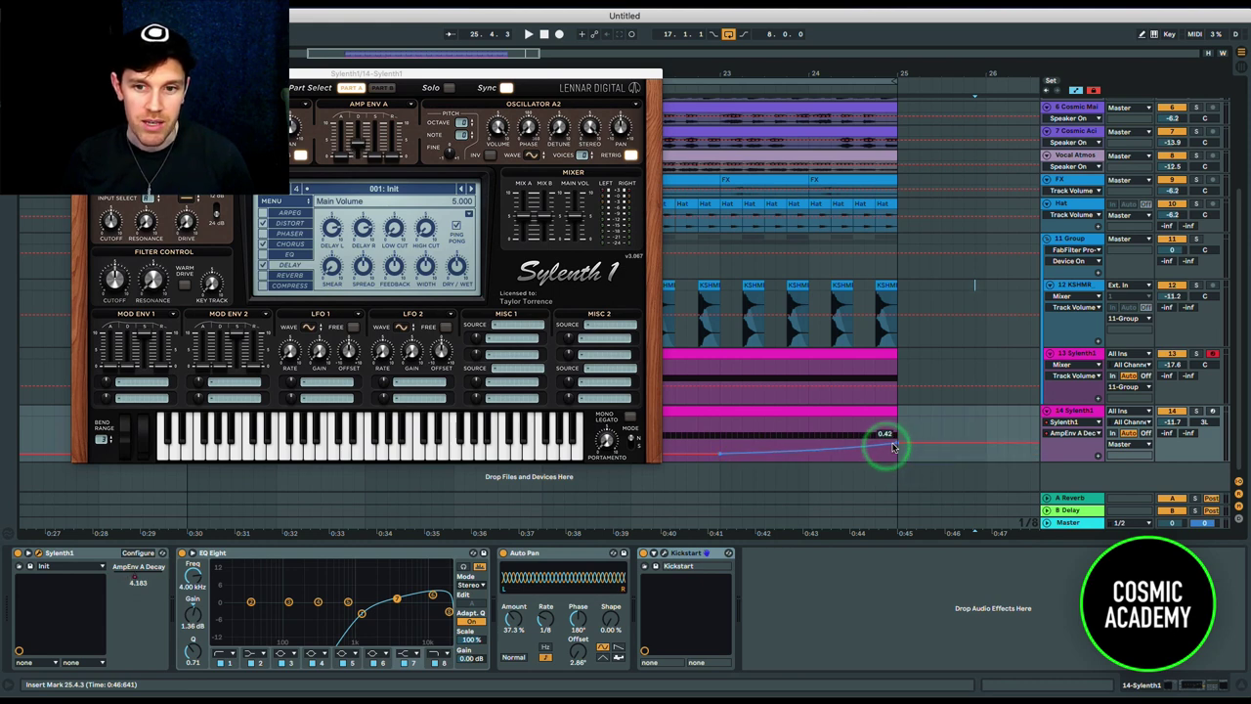
{"action": "left_click_drag", "start_coordinate": [897, 442], "coordinate": [897, 441]}
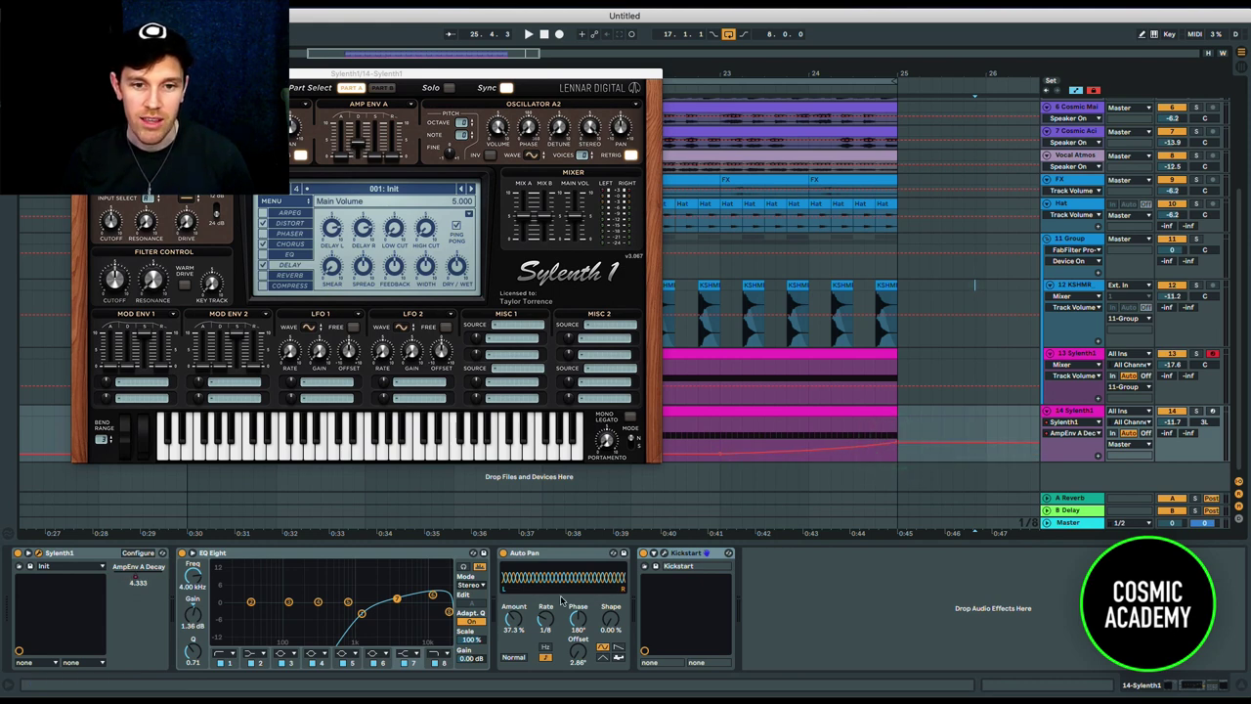
{"action": "left_click", "coordinate": [80, 73]}
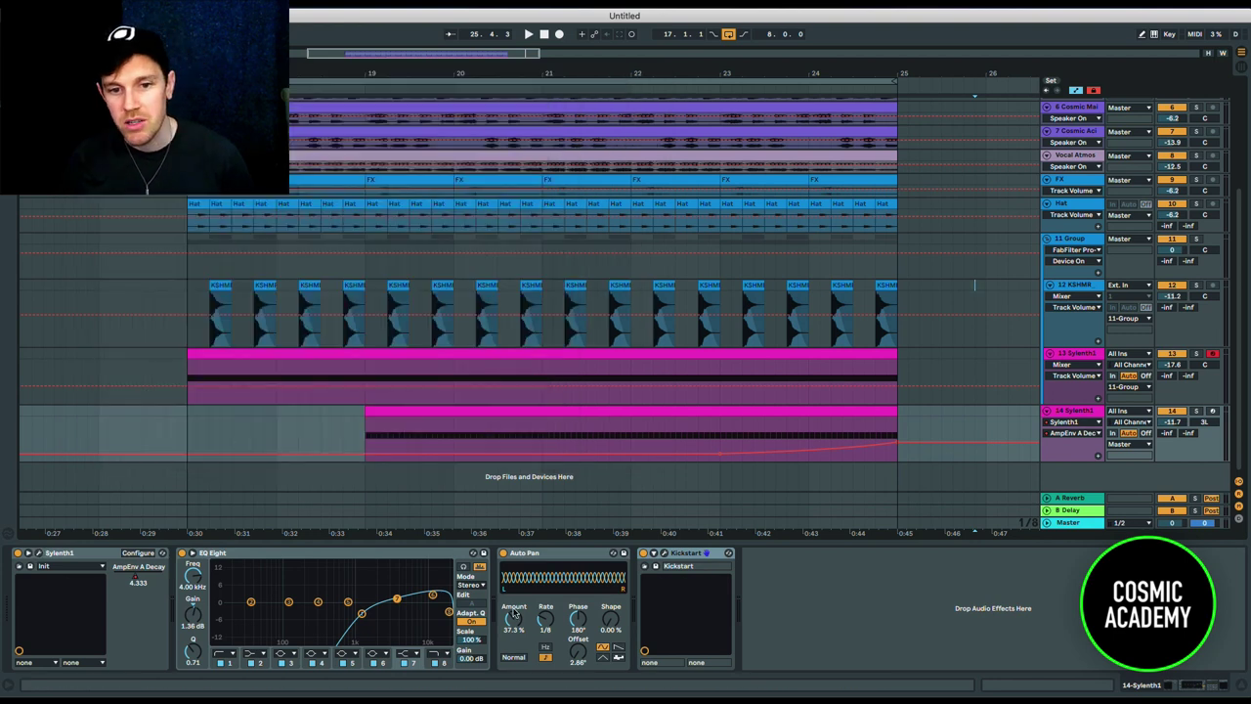
- Automate the Auto Pan Amount on track 14 from 37.3 % at bar 23 to 50.7 % at bar 25
{"action": "left_click", "coordinate": [515, 616]}
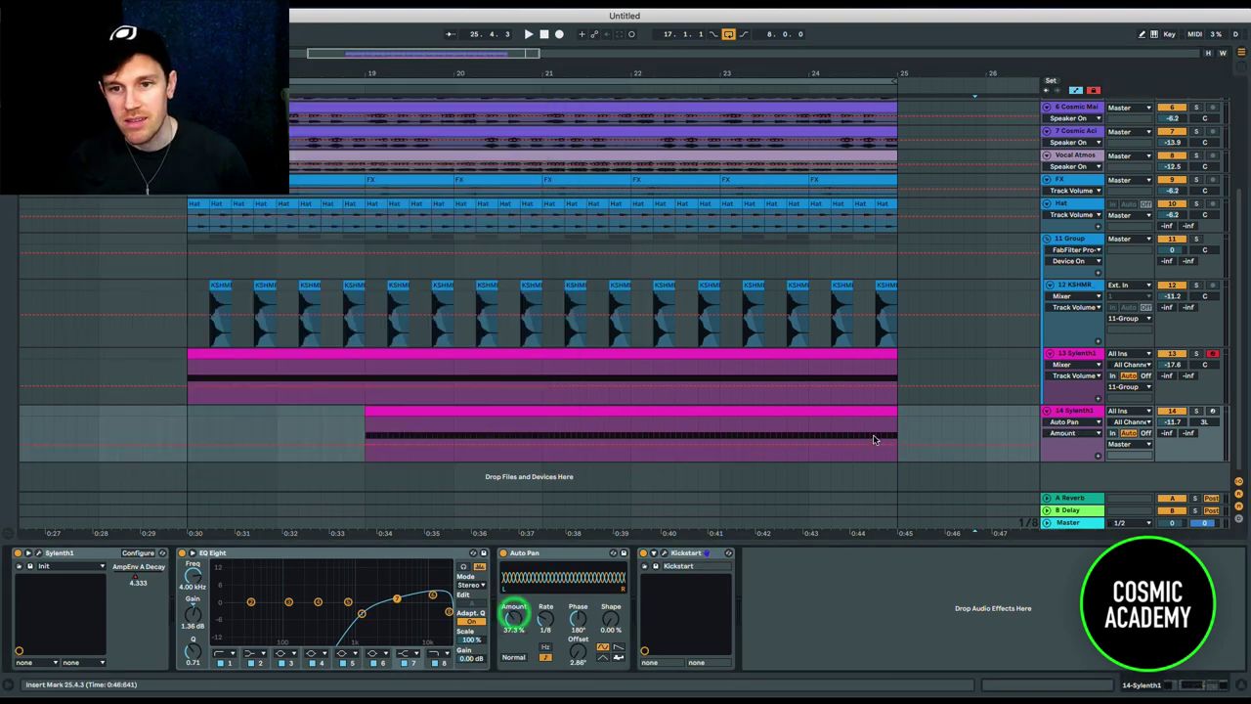
{"action": "left_click", "coordinate": [725, 448]}
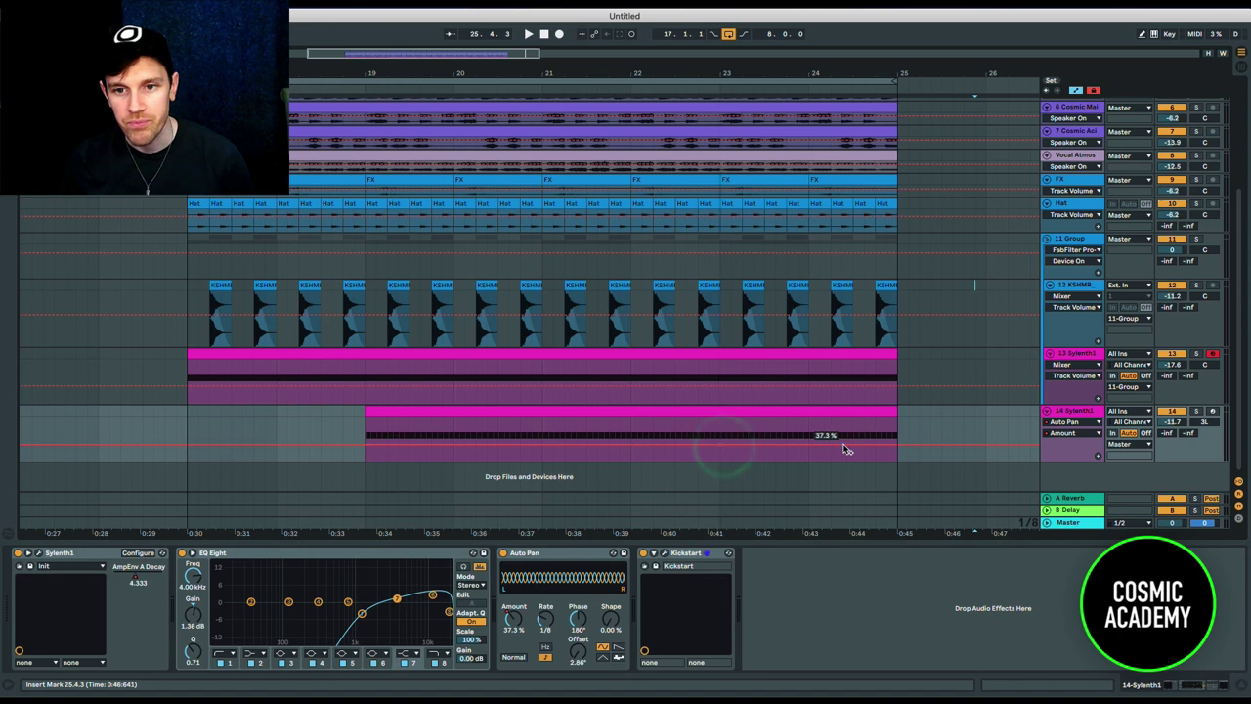
{"action": "left_click_drag", "start_coordinate": [898, 443], "coordinate": [897, 432]}
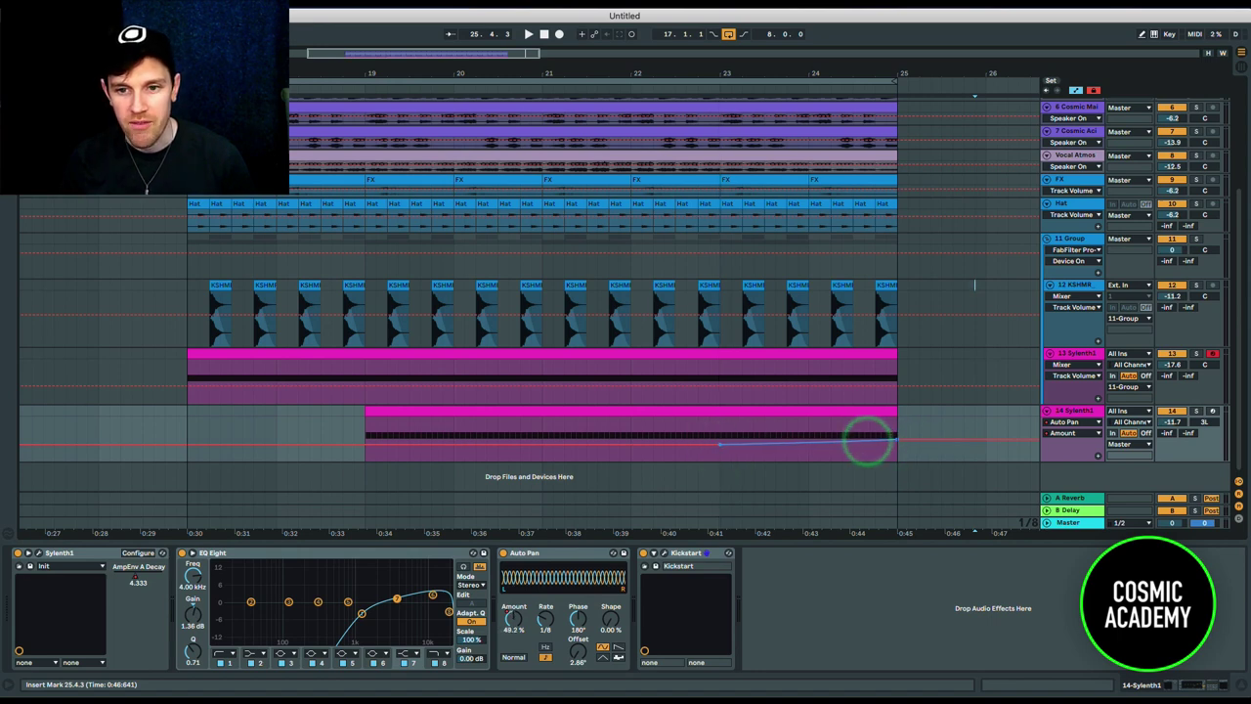
- Play the arrangement from bar 17 and raise track 14's volume to -10.6 dB
{"action": "key", "text": "space"}
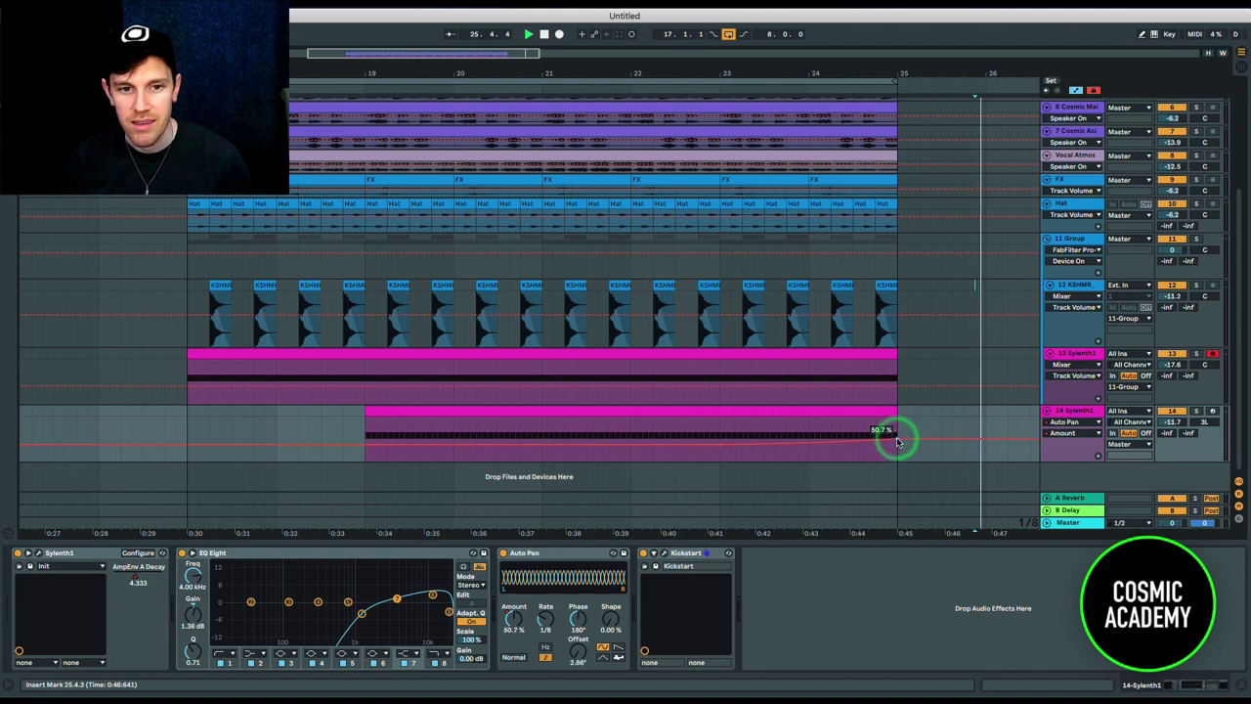
{"action": "left_click", "coordinate": [188, 423]}
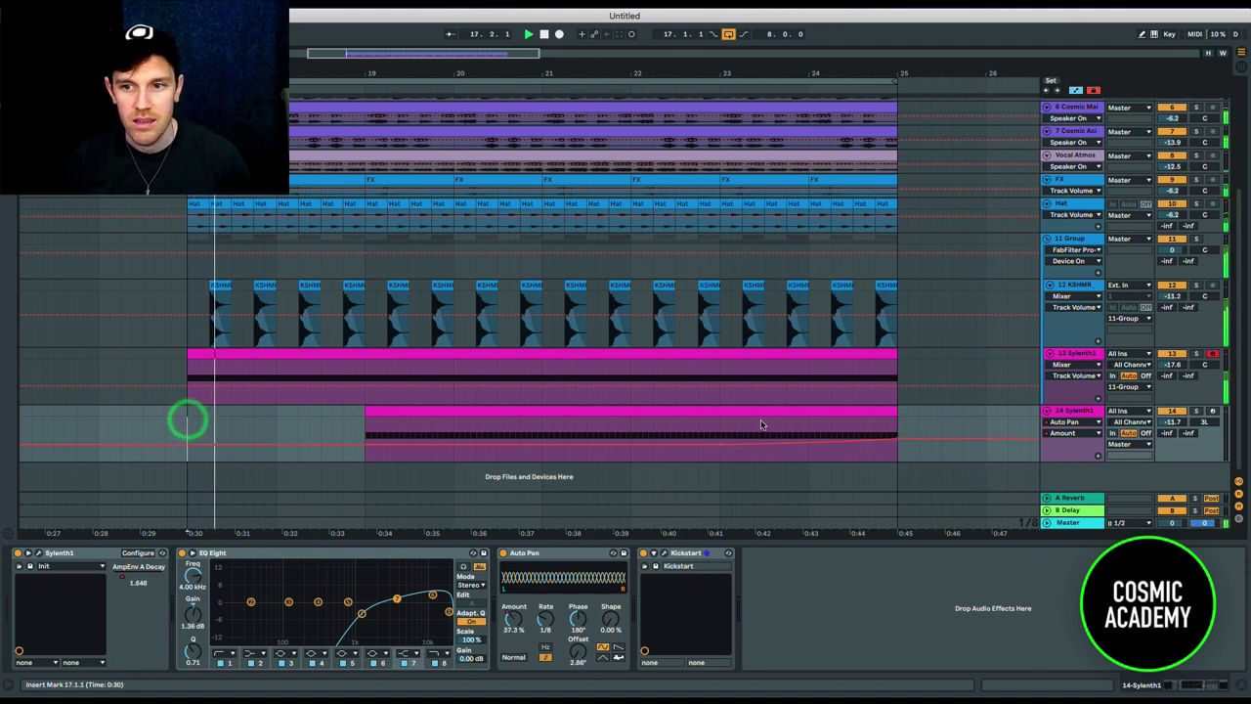
{"action": "left_click_drag", "start_coordinate": [1170, 422], "coordinate": [1171, 420]}
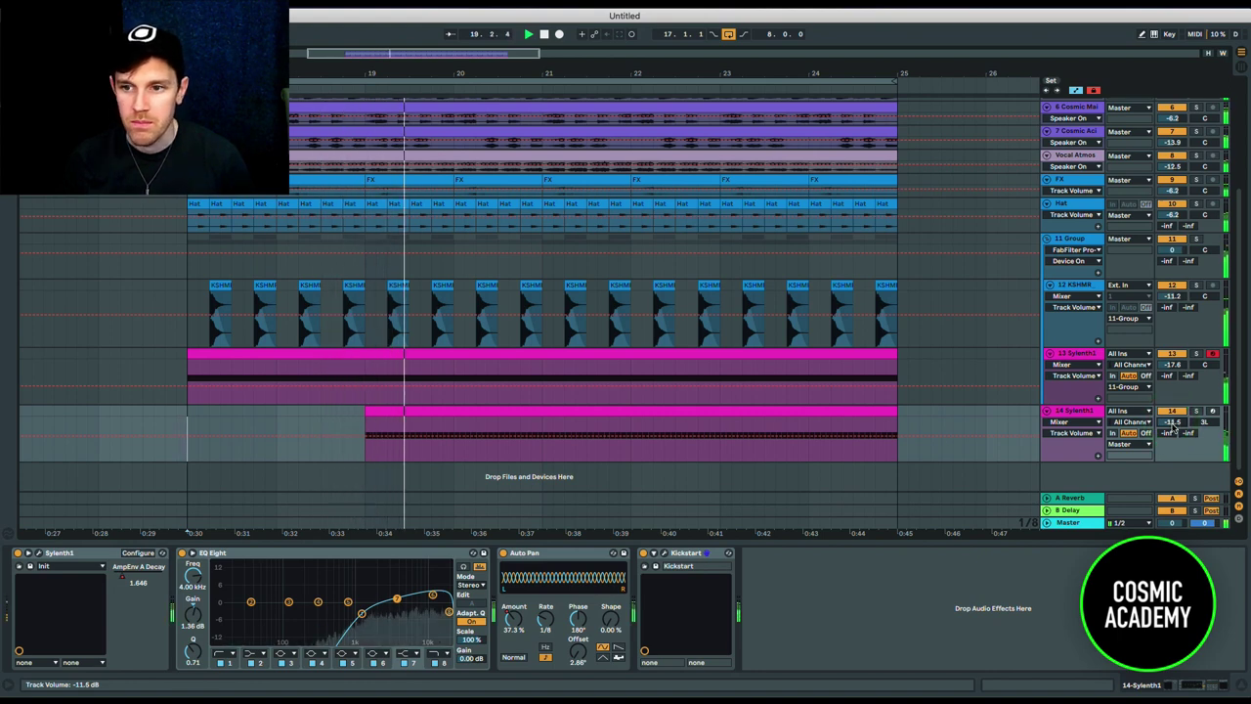
{"action": "left_click_drag", "start_coordinate": [1172, 420], "coordinate": [1172, 418]}
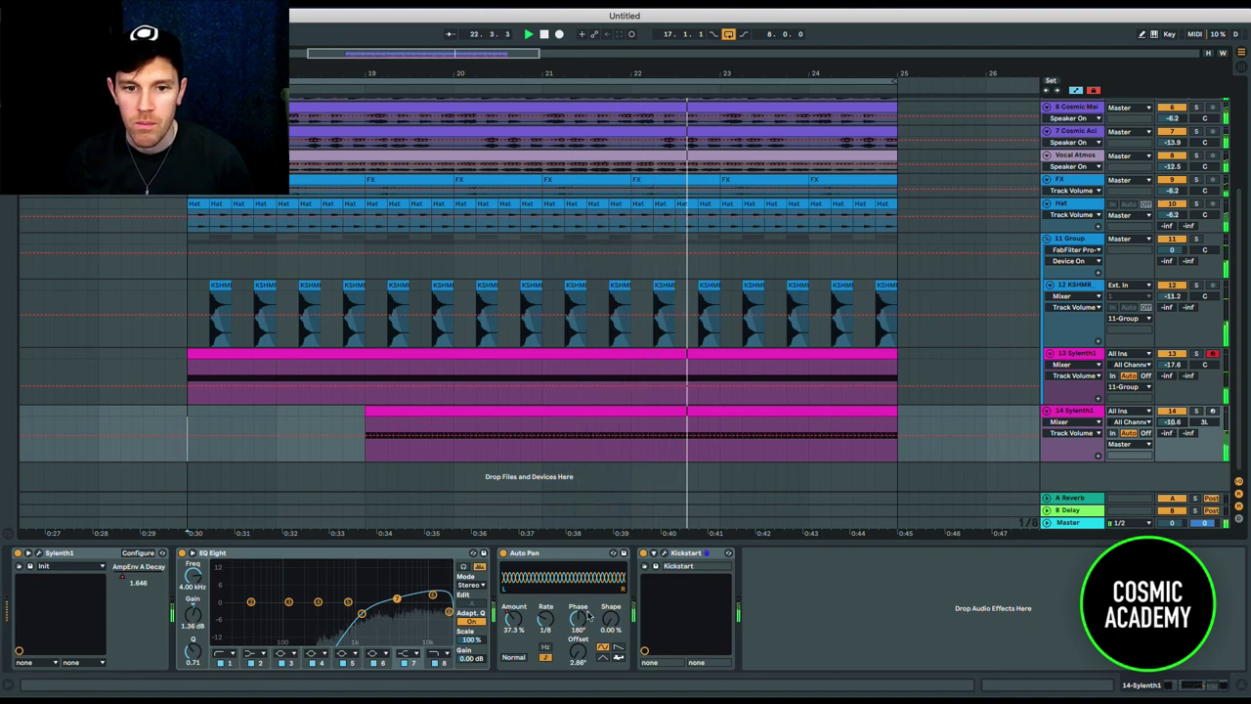
- Display the Auto Pan Amount automation on track 14 again and play the rising section from 22.2.1
{"action": "left_click_drag", "start_coordinate": [519, 619], "coordinate": [519, 616]}
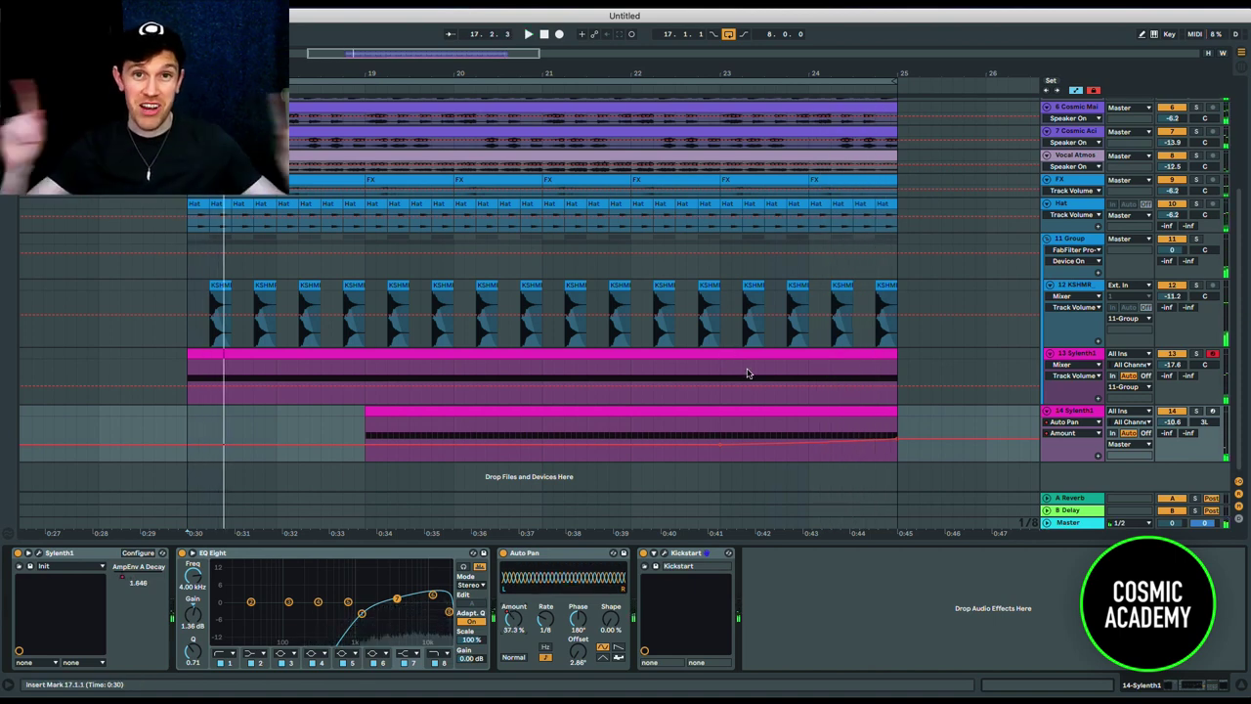
{"action": "left_click", "coordinate": [696, 427]}
{"action": "left_click", "coordinate": [651, 427]}
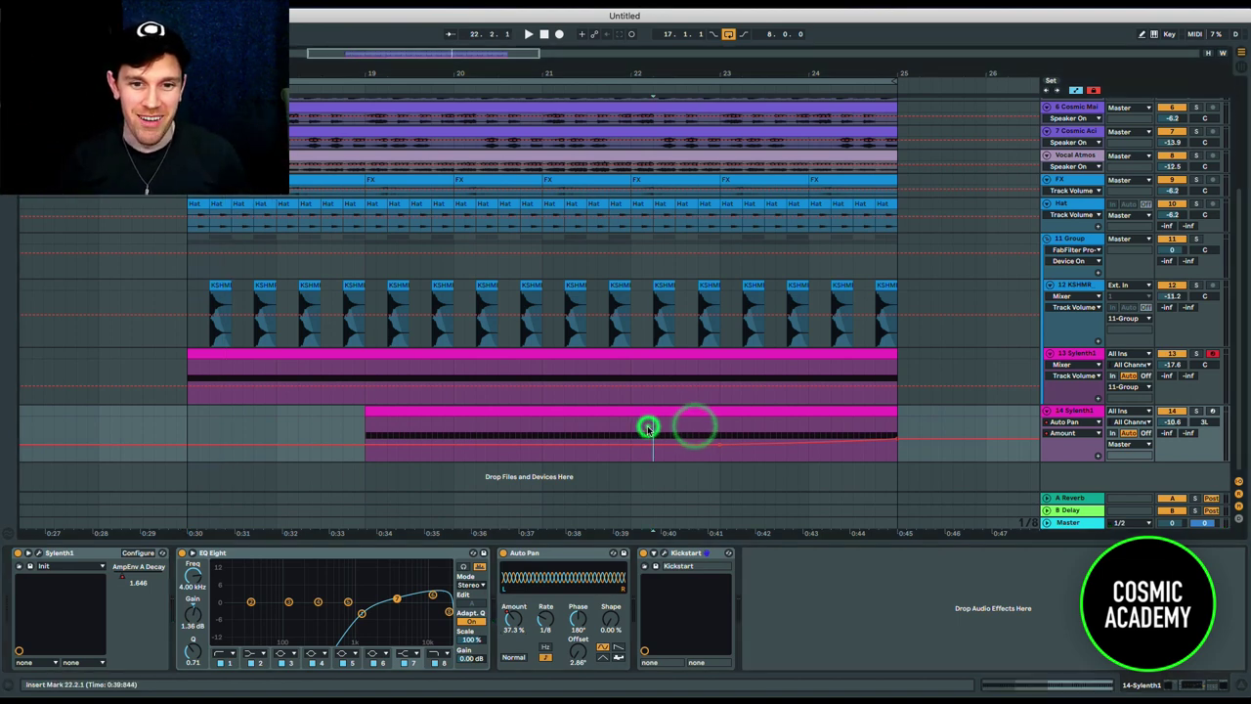
{"action": "key", "text": "space"}
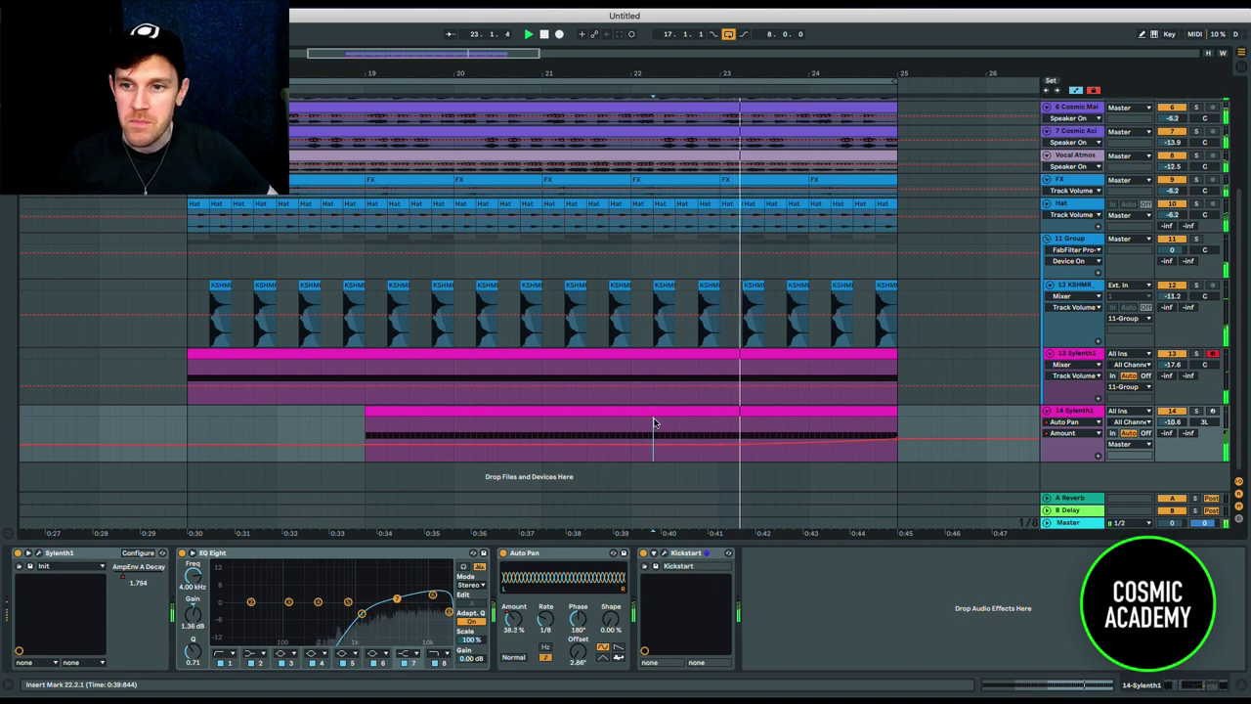